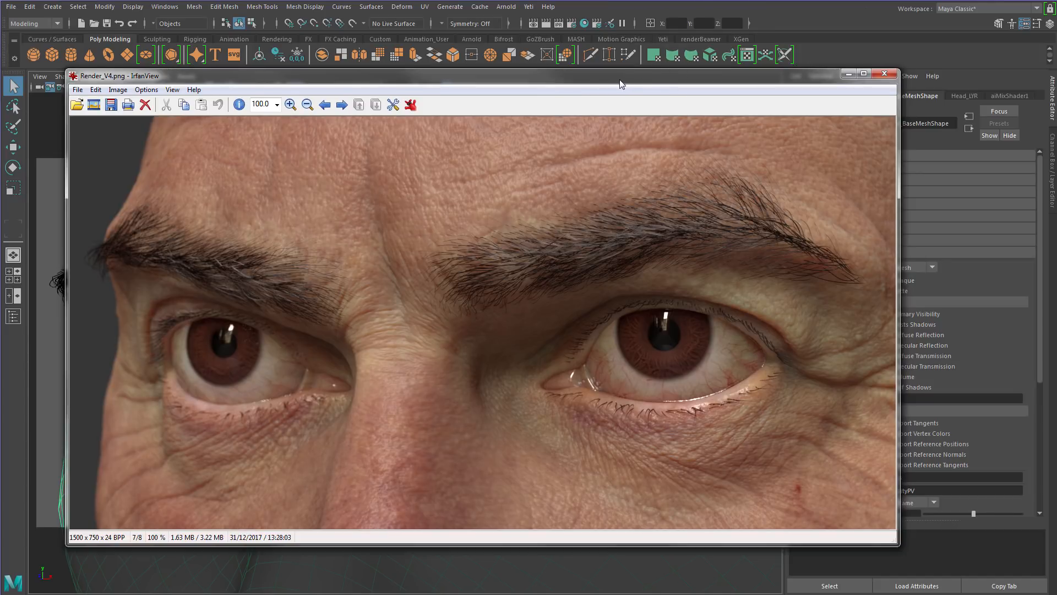
Examine the finished eyebrow render, move it aside and view the groomed eyebrows on the final head mesh.
{"action": "left_click_drag", "start_coordinate": [621, 79], "coordinate": [1056, 210]}
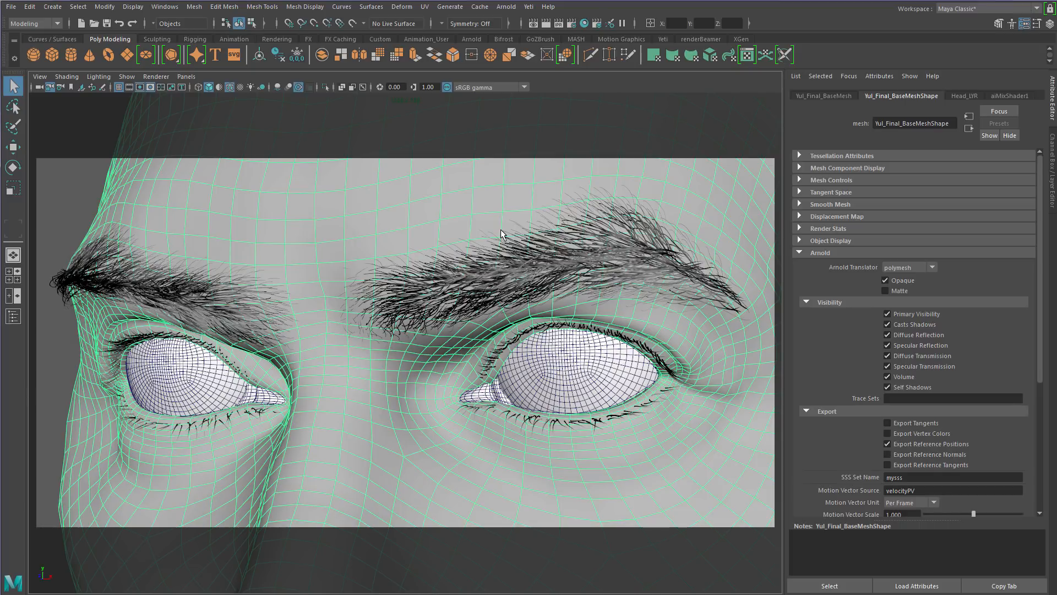
{"action": "key", "text": "space"}
{"action": "left_click_drag", "start_coordinate": [501, 229], "coordinate": [501, 203]}
{"action": "key", "text": "alt"}
{"action": "key", "text": "f"}
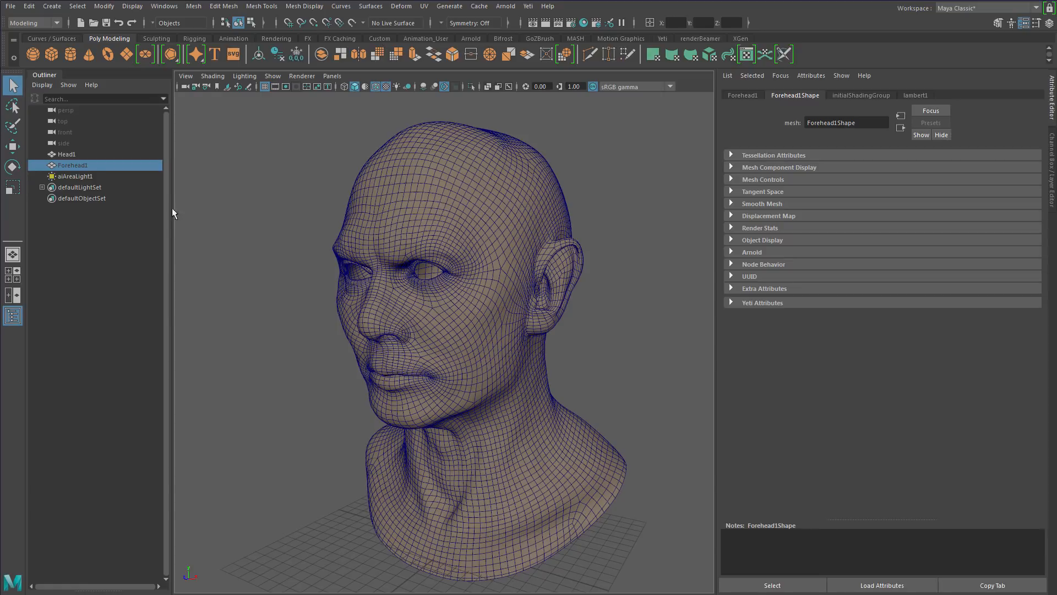
Hide the Head1 mesh and show only the Forehead1 mesh, framed around the eyebrow area.
{"action": "left_click", "coordinate": [76, 154]}
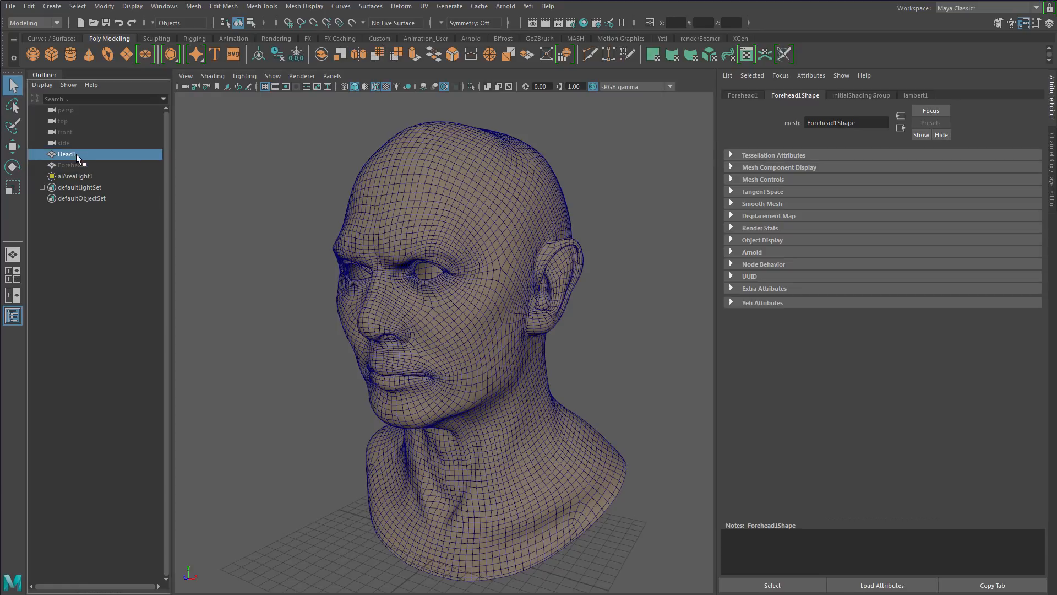
{"action": "key", "text": "ctrl+h"}
{"action": "left_click", "coordinate": [74, 165]}
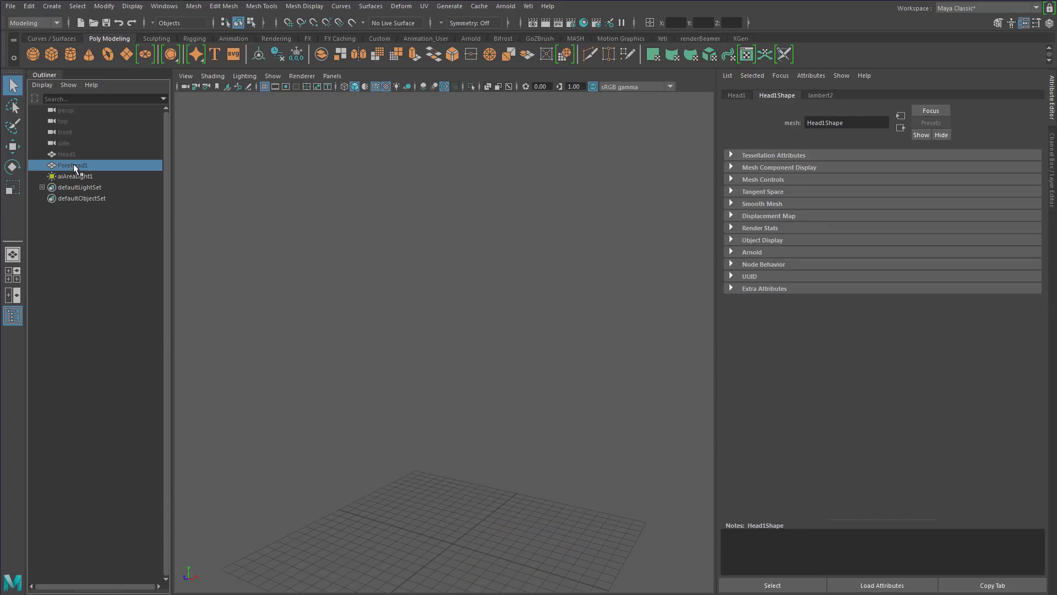
{"action": "key", "text": "shift+h"}
{"action": "scroll", "coordinate": [545, 258], "scroll_direction": "up", "scroll_amount": 5}
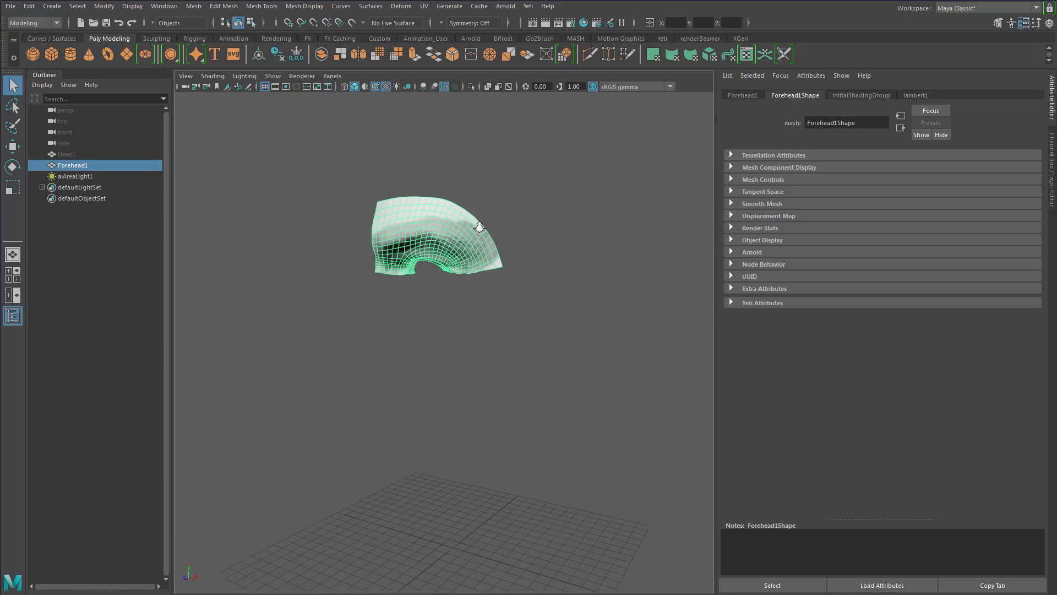
{"action": "middle_click_drag", "start_coordinate": [560, 236], "coordinate": [544, 316], "text": "alt"}
{"action": "left_click_drag", "start_coordinate": [544, 316], "coordinate": [605, 347], "text": "alt"}
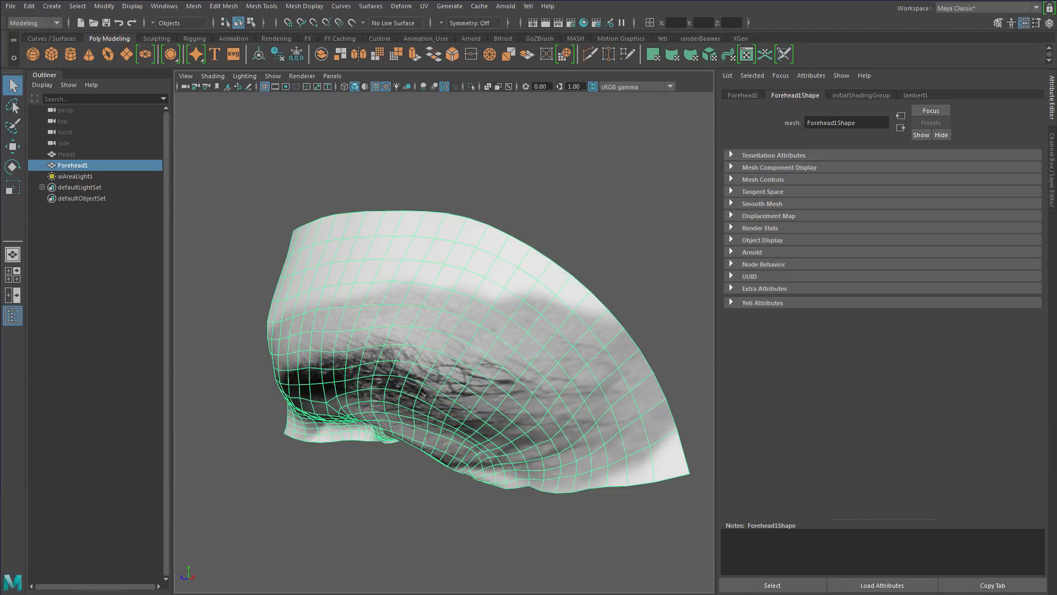
Compare the Eyebrows.jpg reference photo with the eyebrow texture on the forehead mesh.
{"action": "left_click_drag", "start_coordinate": [1056, 204], "coordinate": [335, 113]}
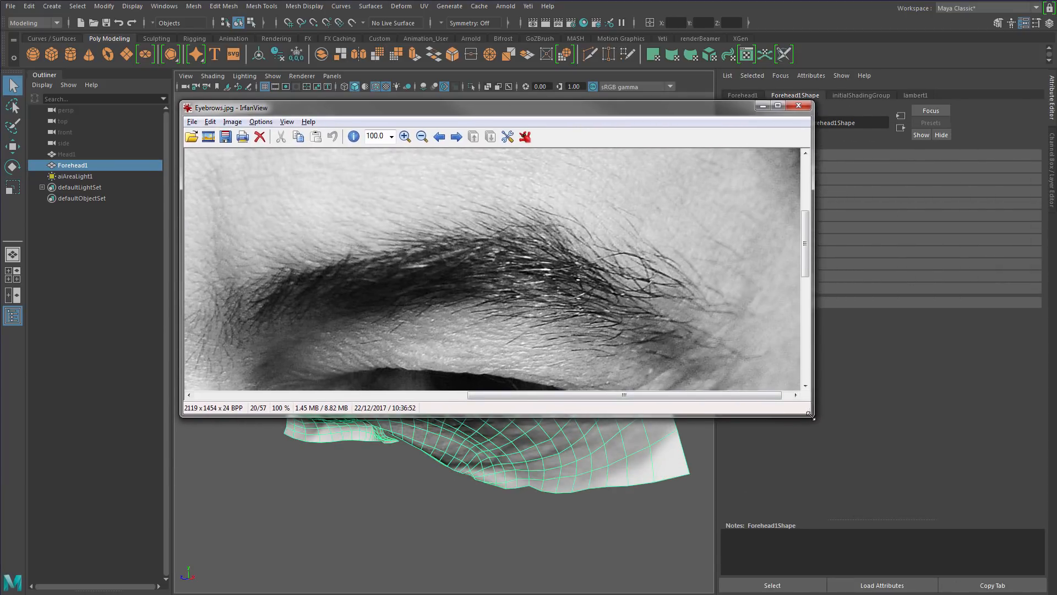
{"action": "left_click_drag", "start_coordinate": [811, 416], "coordinate": [816, 425]}
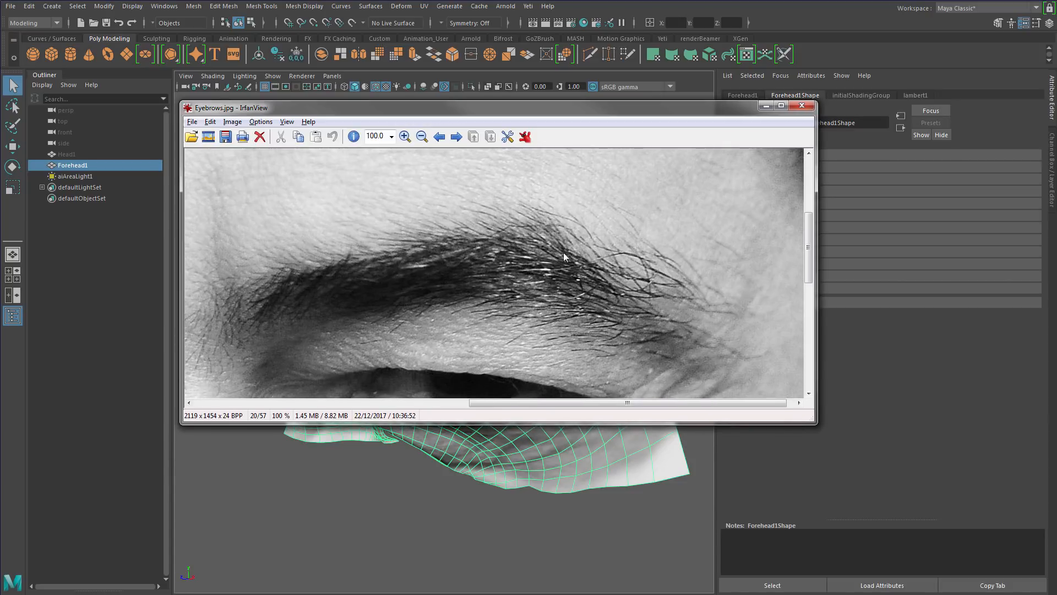
{"action": "left_click_drag", "start_coordinate": [401, 112], "coordinate": [422, 112]}
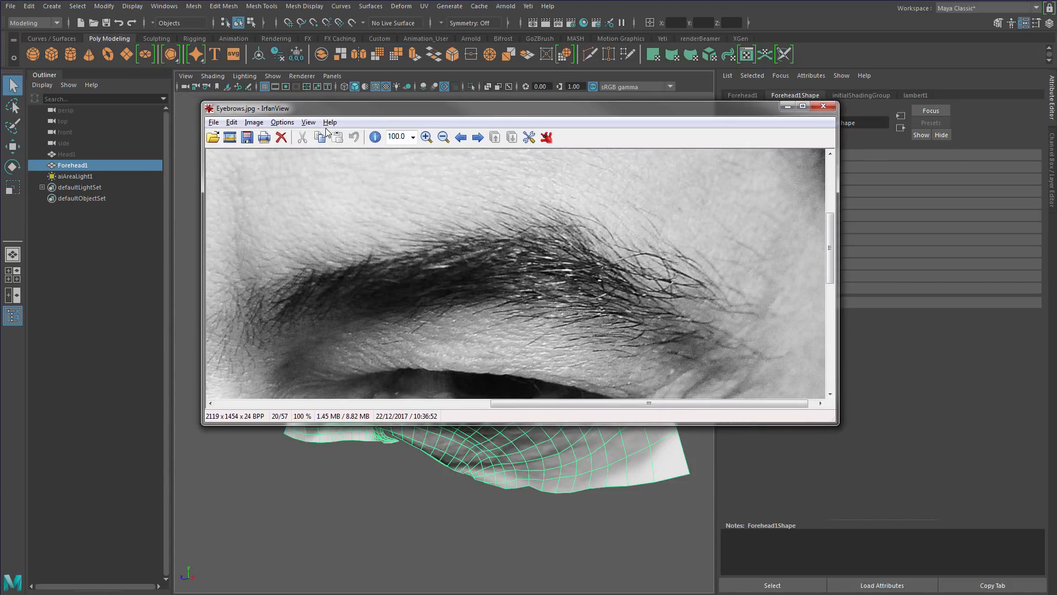
{"action": "left_click_drag", "start_coordinate": [309, 109], "coordinate": [1056, 111]}
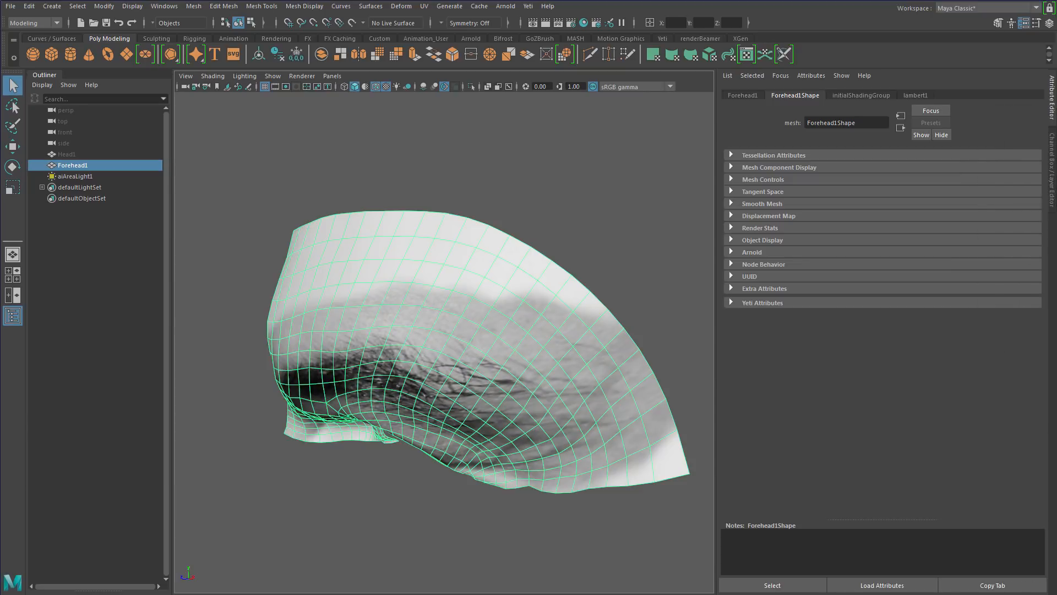
{"action": "left_click_drag", "start_coordinate": [415, 293], "coordinate": [438, 288], "text": "alt"}
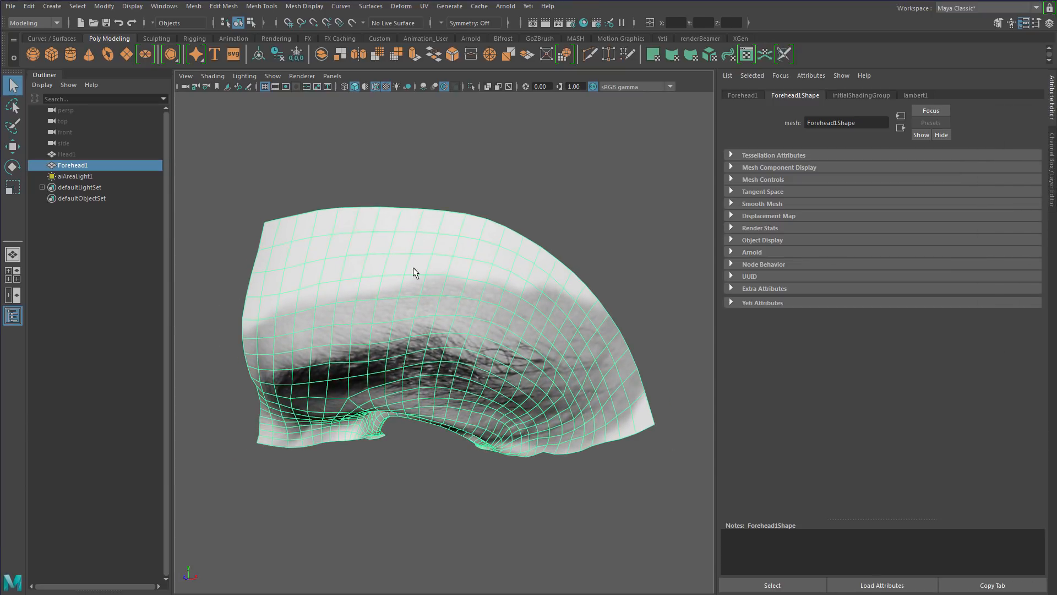
Create a Yeti groom on the selected Forehead1 mesh.
{"action": "left_click", "coordinate": [528, 6]}
{"action": "left_click", "coordinate": [539, 14]}
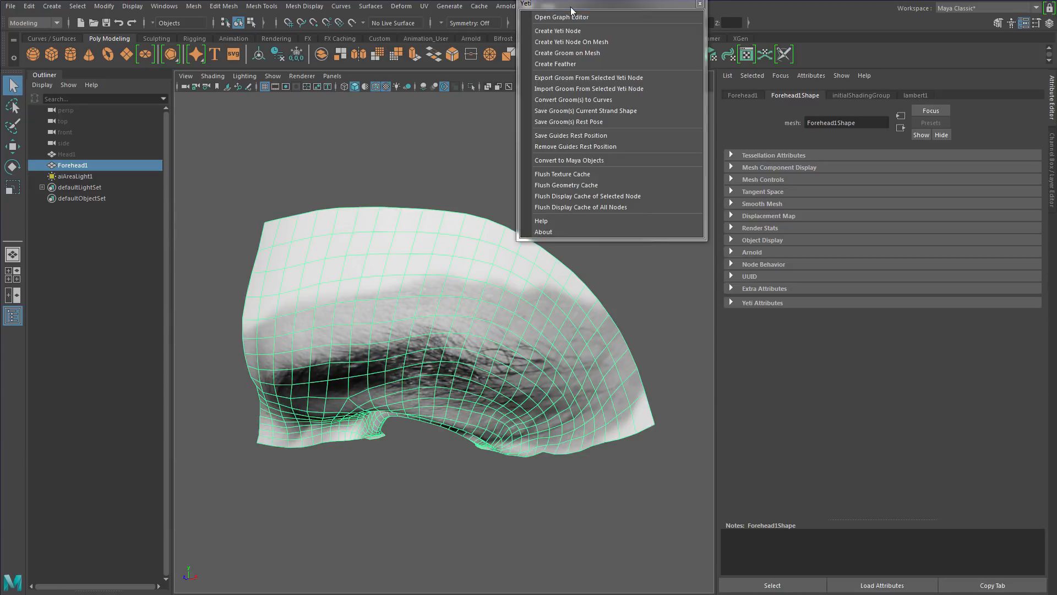
{"action": "left_click_drag", "start_coordinate": [592, 74], "coordinate": [593, 227]}
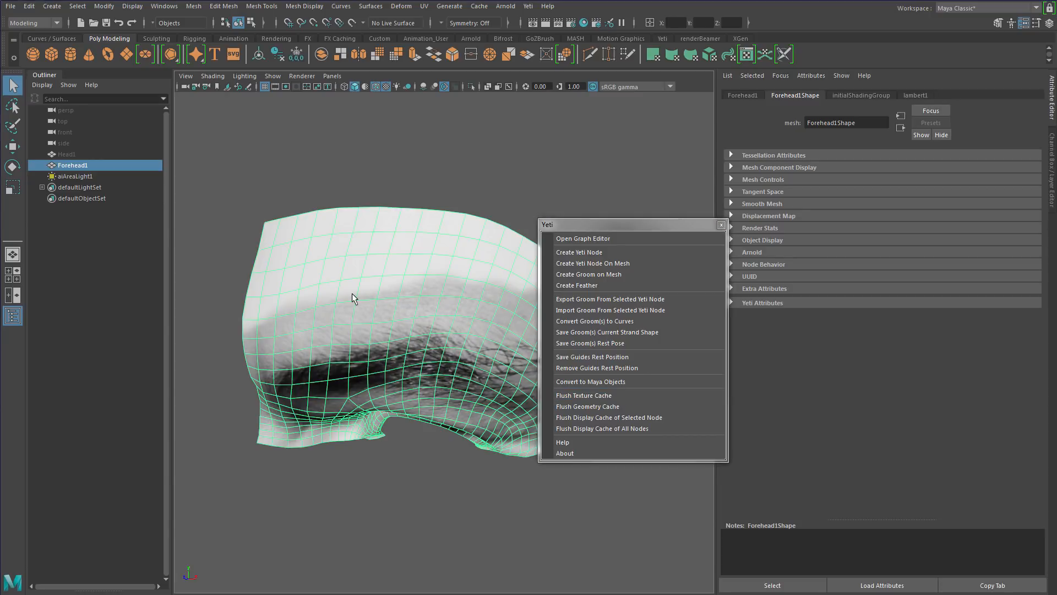
{"action": "left_click", "coordinate": [603, 274]}
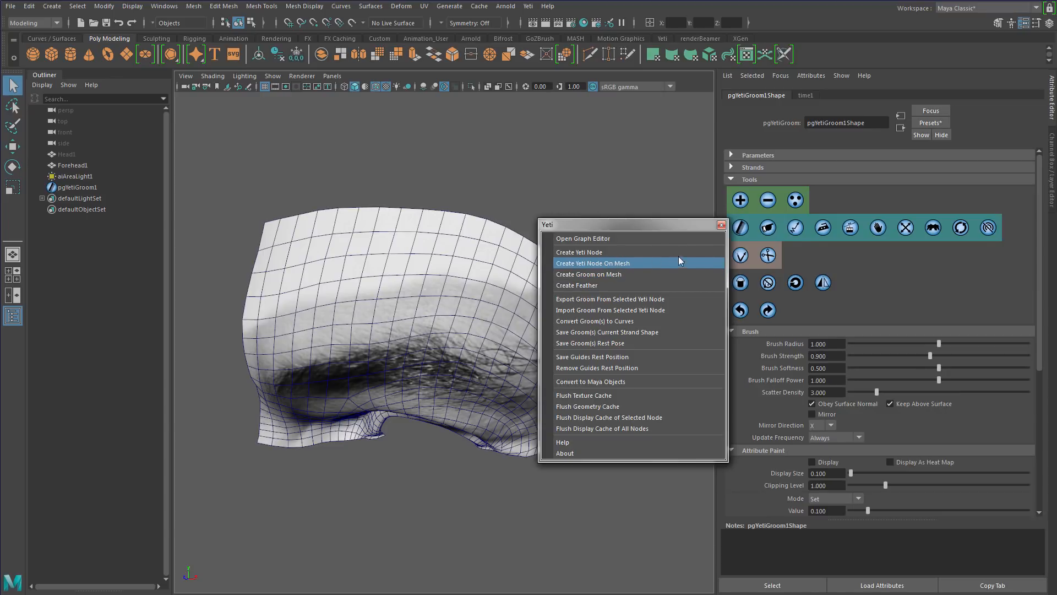
{"action": "left_click", "coordinate": [721, 225]}
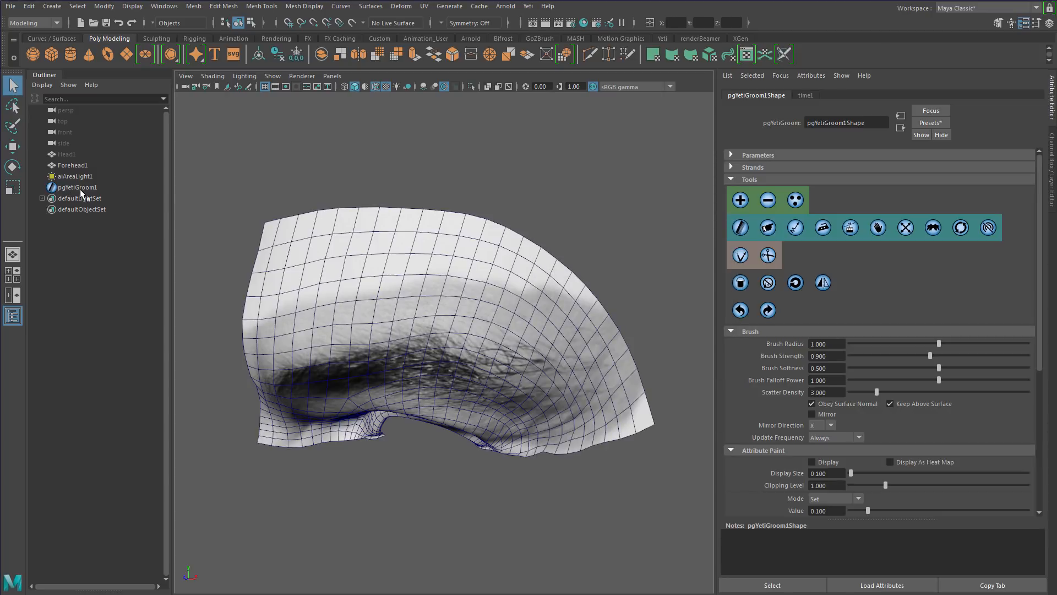
Rename the new Yeti groom node as Groom_Eyebrows.
{"action": "double_click", "coordinate": [78, 188]}
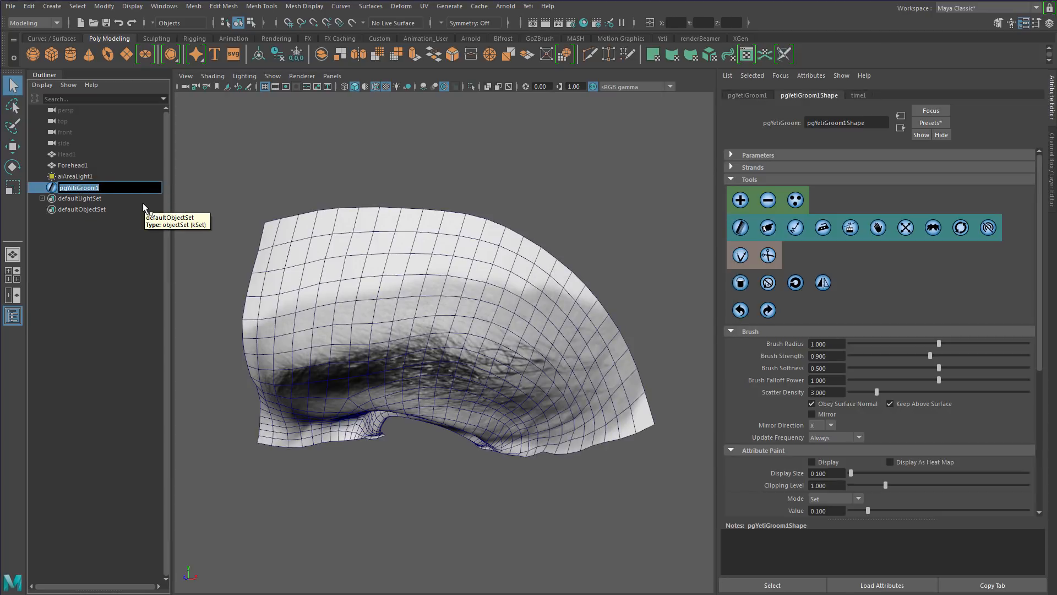
{"action": "type", "text": "Groom_Eyebrows"}
{"action": "key", "text": "Return"}
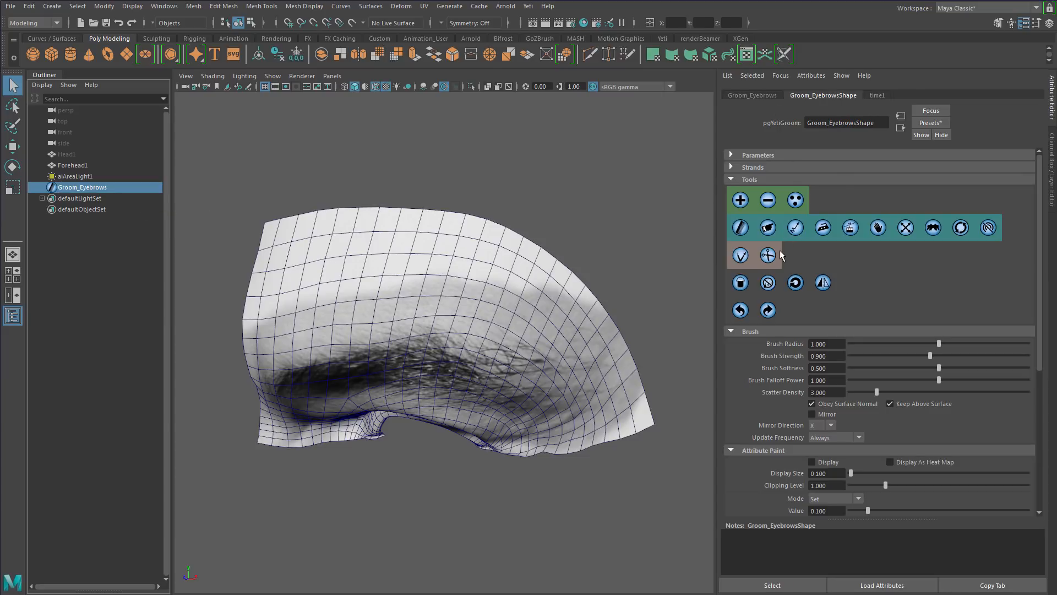
Try painting test strands over the eyebrow area of the forehead mesh with the groom's Add and Scatter tools.
{"action": "left_click_drag", "start_coordinate": [537, 308], "coordinate": [568, 292], "text": "alt"}
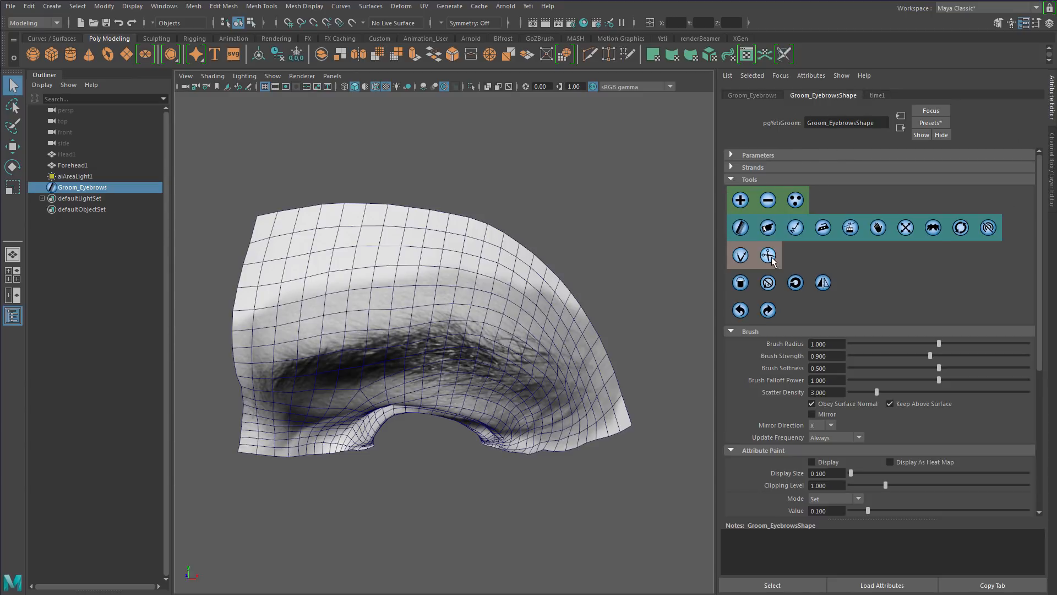
{"action": "left_click", "coordinate": [741, 202]}
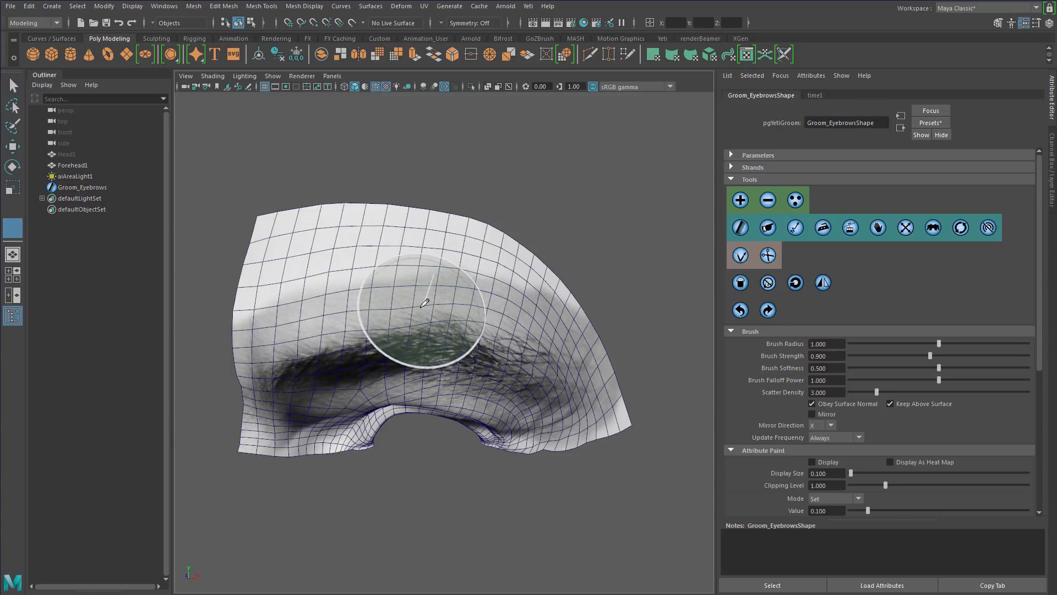
{"action": "mouse_move", "coordinate": [425, 303]}
{"action": "left_mouse_down"}
{"action": "mouse_move", "coordinate": [380, 322]}
{"action": "mouse_move", "coordinate": [446, 314]}
{"action": "mouse_move", "coordinate": [460, 330]}
{"action": "mouse_move", "coordinate": [464, 312]}
{"action": "left_mouse_up"}
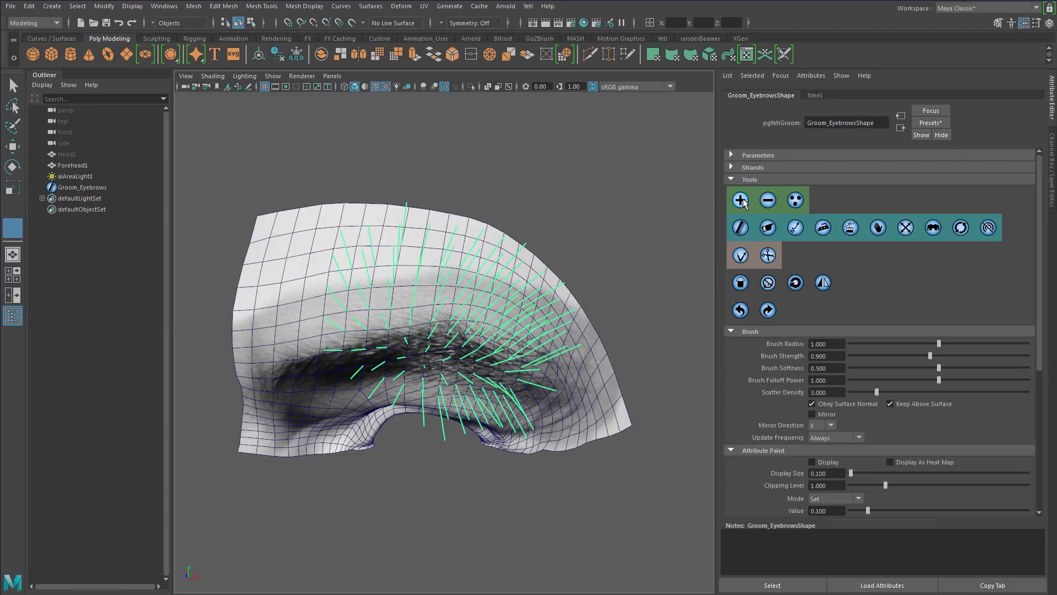
{"action": "mouse_move", "coordinate": [421, 325]}
{"action": "left_mouse_down"}
{"action": "mouse_move", "coordinate": [358, 352]}
{"action": "mouse_move", "coordinate": [425, 320]}
{"action": "mouse_move", "coordinate": [367, 276]}
{"action": "mouse_move", "coordinate": [446, 342]}
{"action": "mouse_move", "coordinate": [397, 330]}
{"action": "mouse_move", "coordinate": [434, 326]}
{"action": "mouse_move", "coordinate": [442, 361]}
{"action": "mouse_move", "coordinate": [530, 359]}
{"action": "mouse_move", "coordinate": [417, 333]}
{"action": "left_mouse_up"}
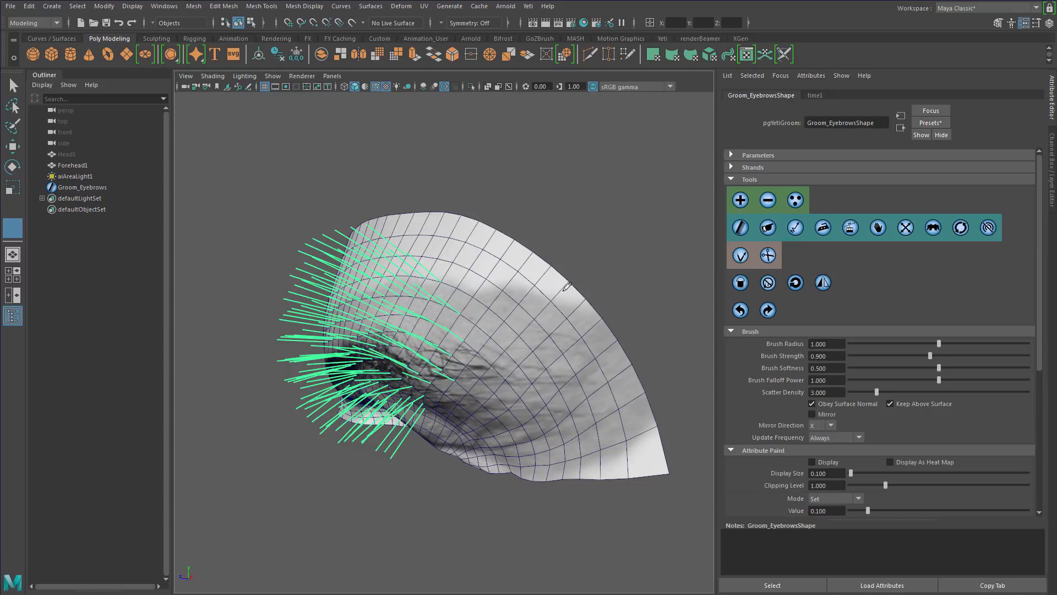
{"action": "mouse_move", "coordinate": [489, 300]}
{"action": "left_mouse_down"}
{"action": "mouse_move", "coordinate": [480, 340]}
{"action": "mouse_move", "coordinate": [466, 293]}
{"action": "mouse_move", "coordinate": [469, 337]}
{"action": "mouse_move", "coordinate": [439, 328]}
{"action": "mouse_move", "coordinate": [460, 327]}
{"action": "mouse_move", "coordinate": [456, 354]}
{"action": "mouse_move", "coordinate": [524, 353]}
{"action": "left_mouse_up"}
{"action": "left_click", "coordinate": [795, 200]}
{"action": "left_click", "coordinate": [740, 218]}
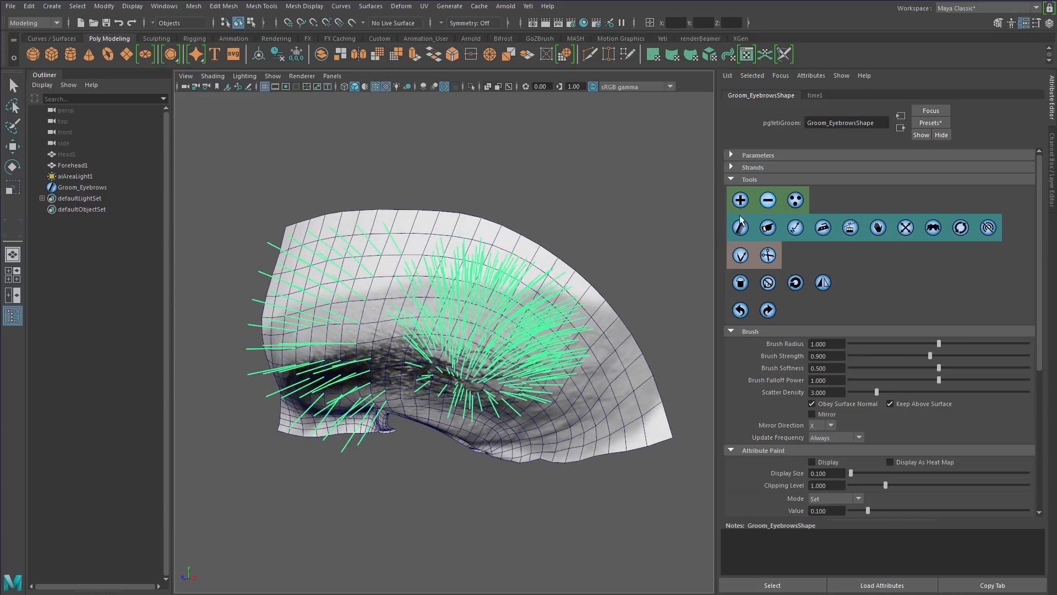
{"action": "mouse_move", "coordinate": [573, 308]}
{"action": "left_mouse_down"}
{"action": "mouse_move", "coordinate": [502, 355]}
{"action": "mouse_move", "coordinate": [448, 307]}
{"action": "mouse_move", "coordinate": [524, 378]}
{"action": "mouse_move", "coordinate": [470, 332]}
{"action": "mouse_move", "coordinate": [523, 378]}
{"action": "mouse_move", "coordinate": [540, 332]}
{"action": "left_mouse_up"}
Set the groom's Initial Strand Length to 1.5, using the photo of real hairs on grid paper as reference.
{"action": "left_click", "coordinate": [732, 167]}
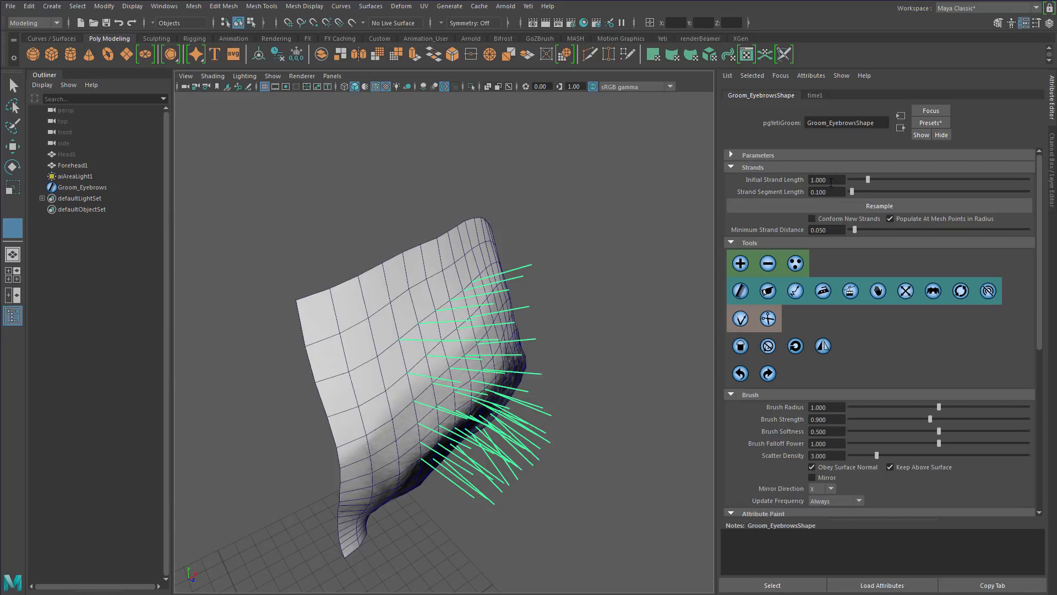
{"action": "left_click_drag", "start_coordinate": [837, 181], "coordinate": [795, 180]}
{"action": "mouse_move", "coordinate": [456, 511]}
{"action": "left_mouse_down", "text": "alt"}
{"action": "mouse_move", "coordinate": [448, 402]}
{"action": "mouse_move", "coordinate": [464, 412]}
{"action": "mouse_move", "coordinate": [488, 376]}
{"action": "mouse_move", "coordinate": [473, 397]}
{"action": "mouse_move", "coordinate": [437, 354]}
{"action": "mouse_move", "coordinate": [424, 366]}
{"action": "mouse_move", "coordinate": [538, 283]}
{"action": "left_mouse_up", "text": "alt"}
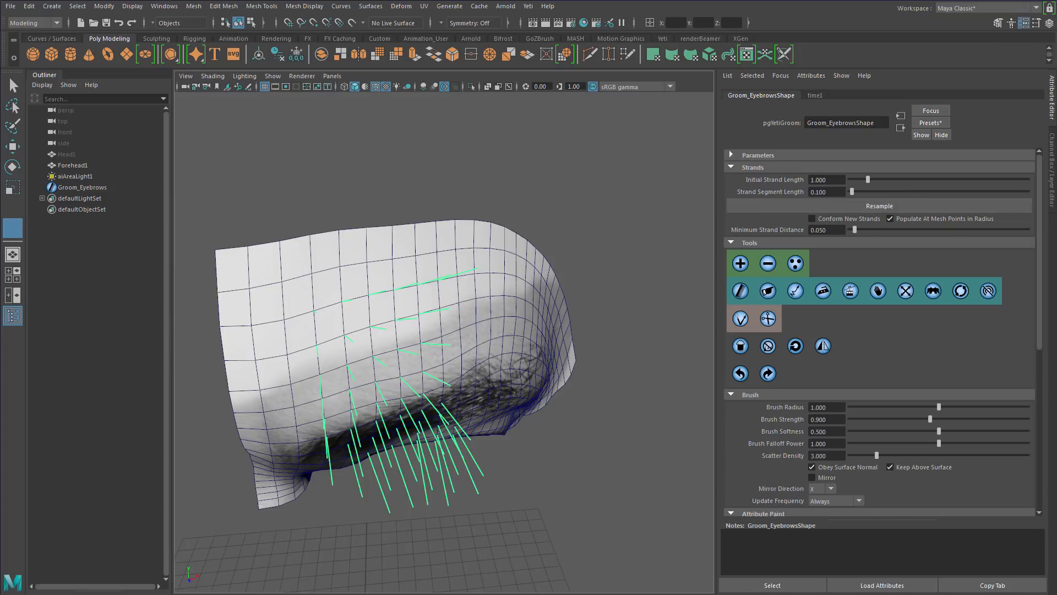
{"action": "left_click_drag", "start_coordinate": [1056, 132], "coordinate": [236, 90]}
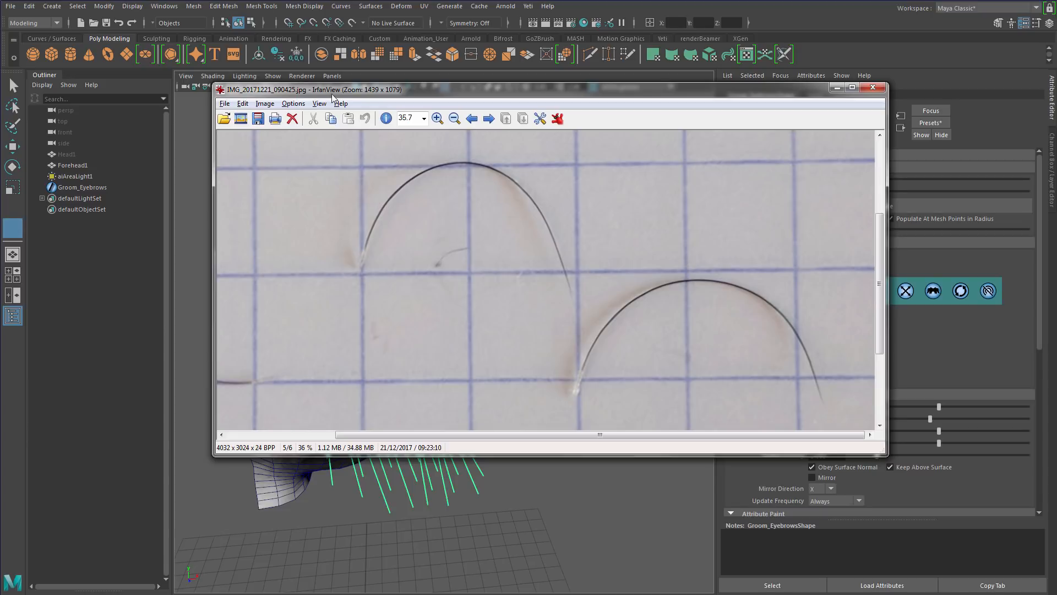
{"action": "left_click_drag", "start_coordinate": [332, 89], "coordinate": [1056, 156]}
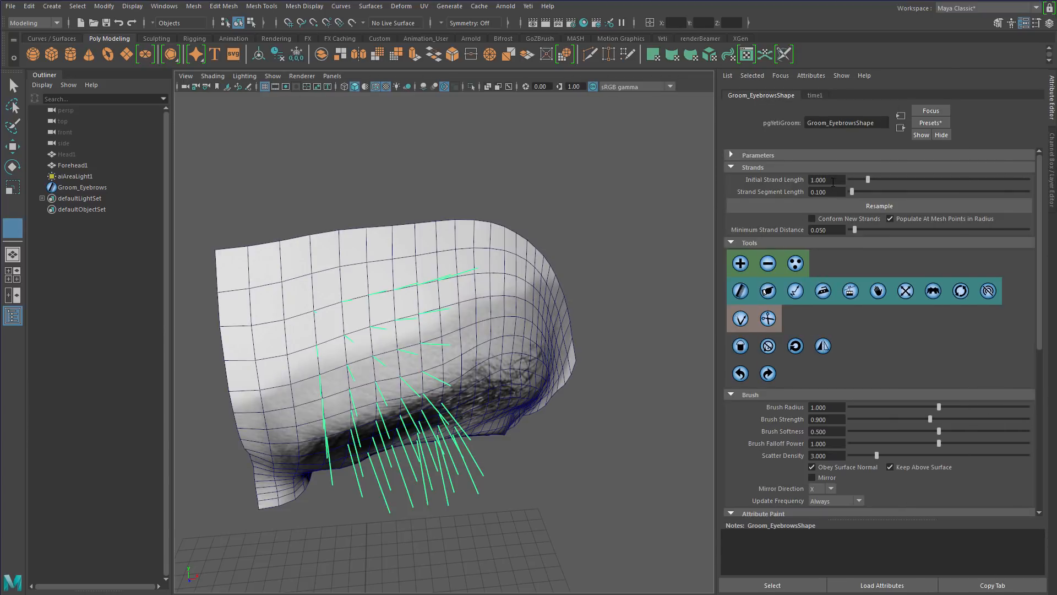
{"action": "left_click_drag", "start_coordinate": [833, 183], "coordinate": [819, 180]}
{"action": "type", "text": "5"}
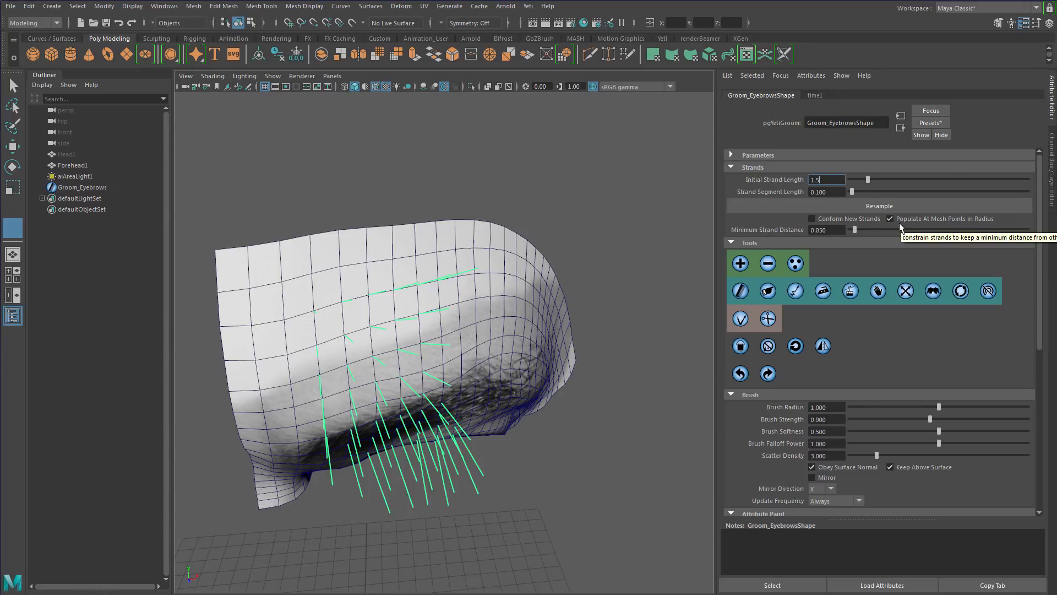
{"action": "key", "text": "Return"}
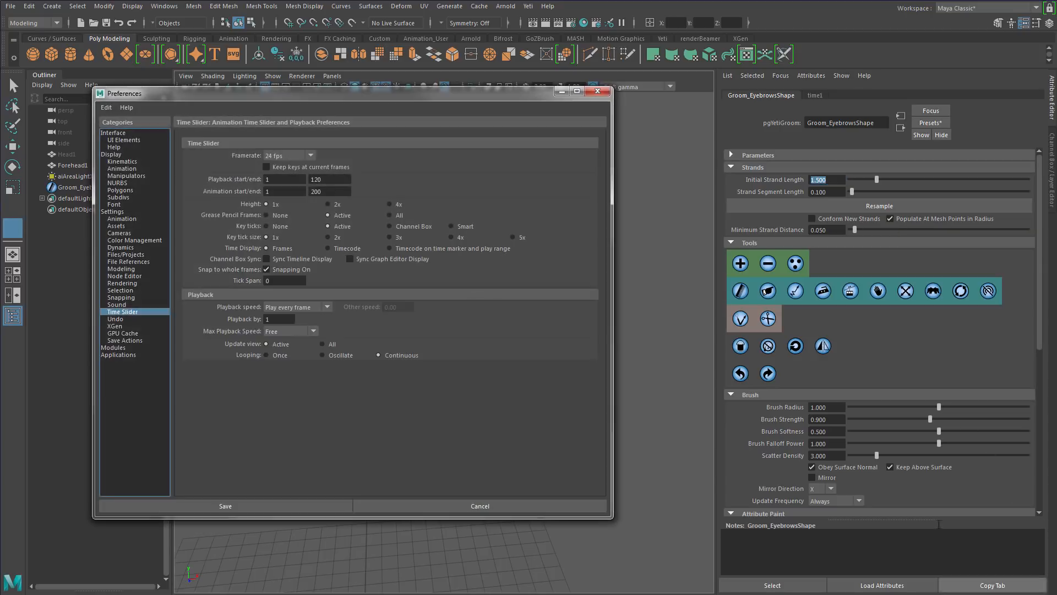
Check the linear working unit in the general application preferences without changing it.
{"action": "left_click_drag", "start_coordinate": [300, 101], "coordinate": [433, 100]}
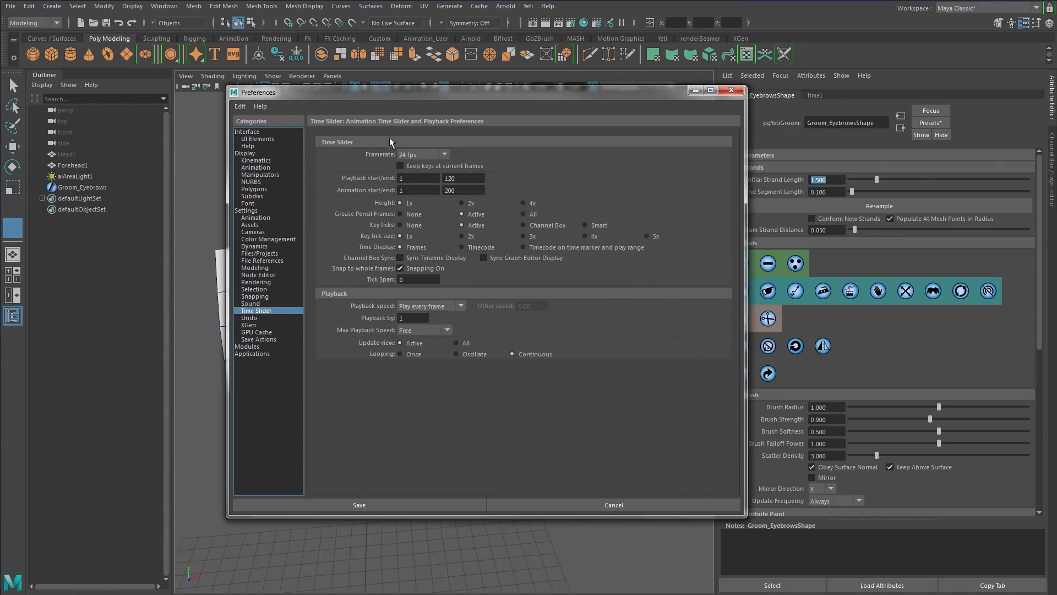
{"action": "left_click", "coordinate": [256, 210]}
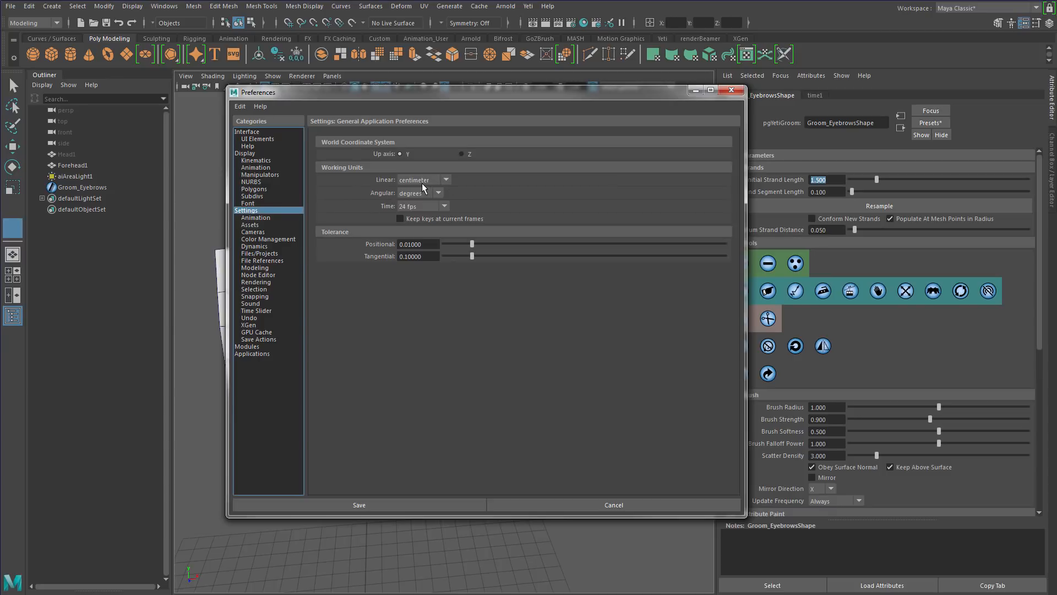
{"action": "left_click", "coordinate": [738, 91]}
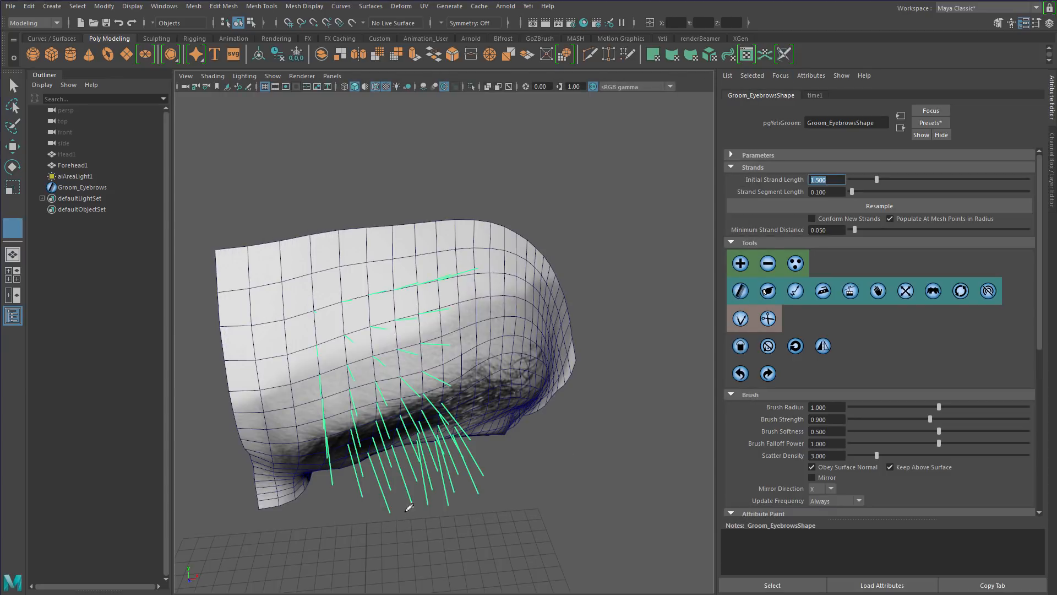
Remove all remaining test strands from the forehead mesh.
{"action": "left_click_drag", "start_coordinate": [409, 507], "coordinate": [420, 567], "text": "alt"}
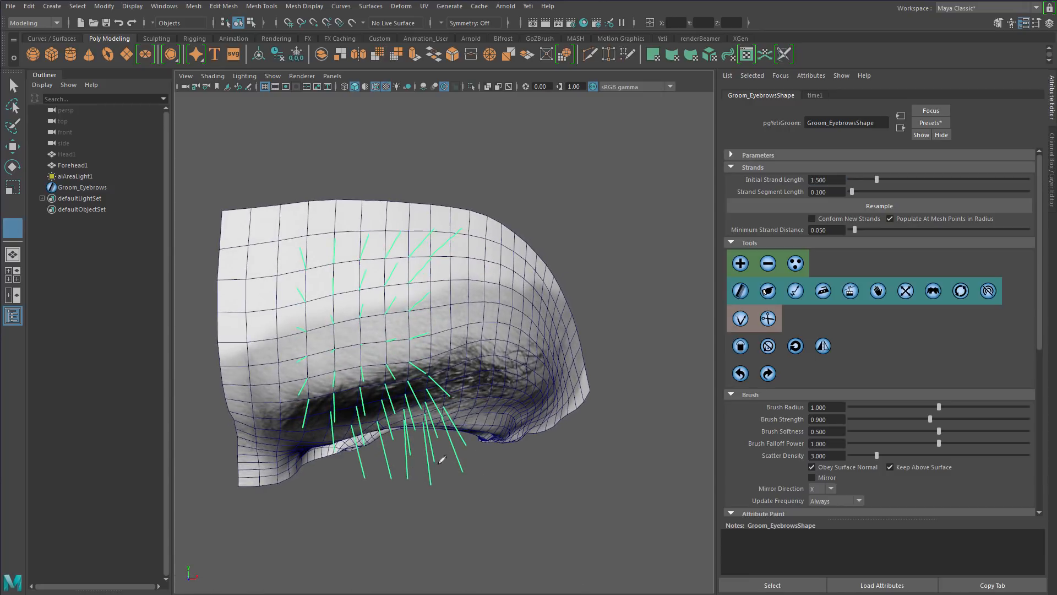
{"action": "left_click", "coordinate": [758, 211]}
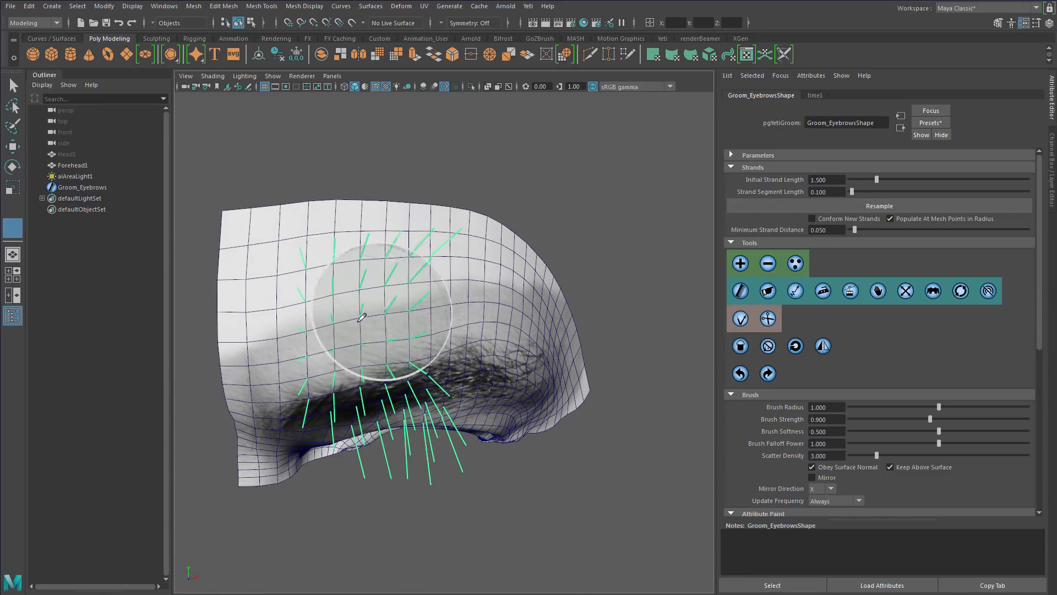
{"action": "mouse_move", "coordinate": [361, 318]}
{"action": "left_mouse_down"}
{"action": "mouse_move", "coordinate": [297, 288]}
{"action": "mouse_move", "coordinate": [361, 400]}
{"action": "mouse_move", "coordinate": [448, 401]}
{"action": "mouse_move", "coordinate": [388, 380]}
{"action": "mouse_move", "coordinate": [420, 378]}
{"action": "left_mouse_up"}
Paint guide strands over the eyebrow area of the forehead mesh with the groom's Add tool.
{"action": "right_click_drag", "start_coordinate": [421, 377], "coordinate": [475, 380], "text": "alt"}
{"action": "middle_click_drag", "start_coordinate": [475, 380], "coordinate": [520, 378], "text": "alt"}
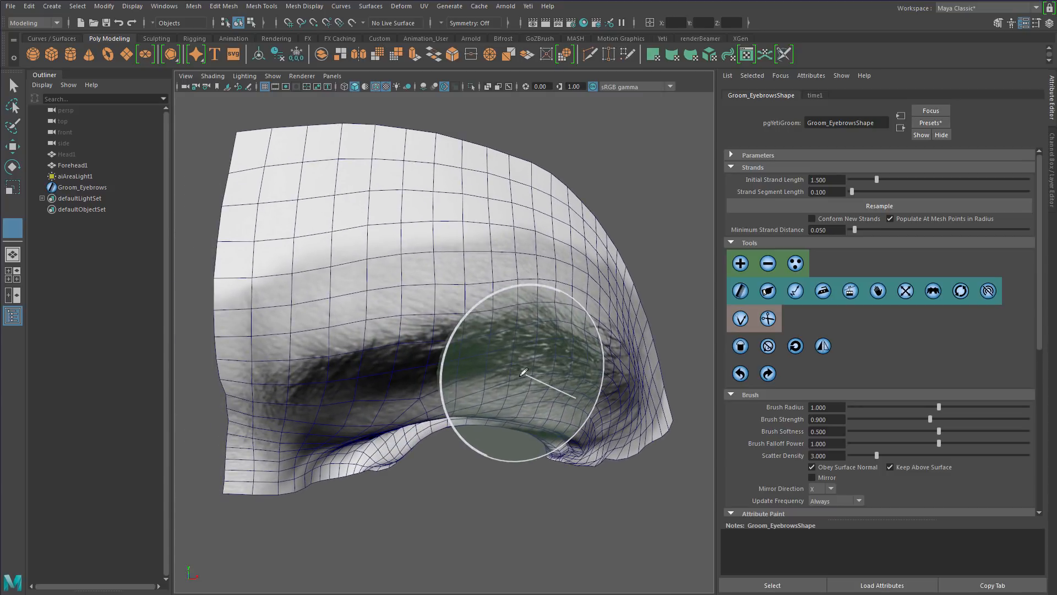
{"action": "left_click", "coordinate": [740, 263]}
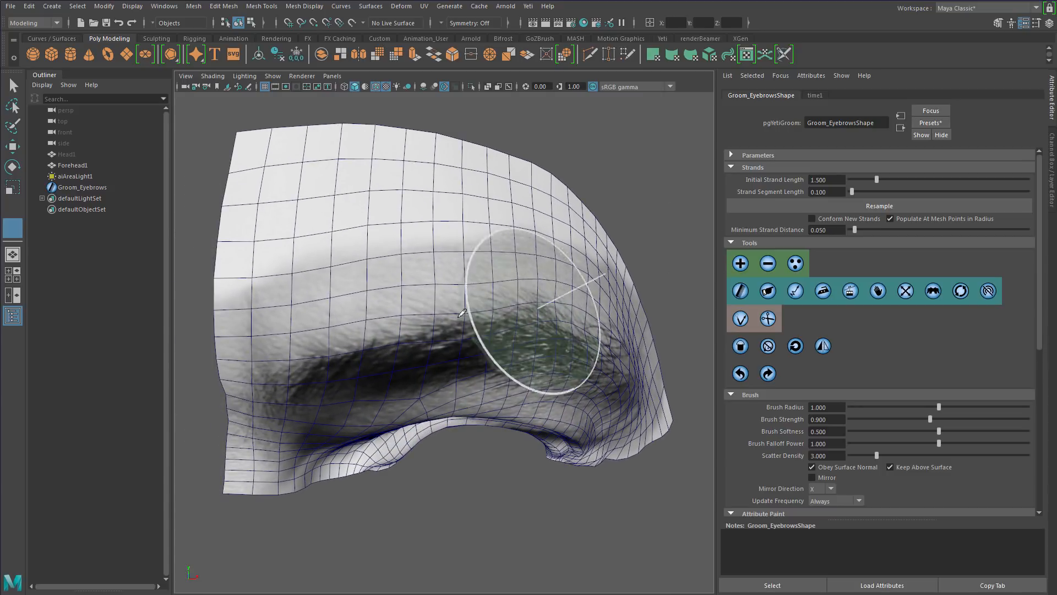
{"action": "mouse_move", "coordinate": [507, 307]}
{"action": "left_mouse_down"}
{"action": "mouse_move", "coordinate": [495, 330]}
{"action": "mouse_move", "coordinate": [448, 307]}
{"action": "mouse_move", "coordinate": [513, 420]}
{"action": "left_mouse_up"}
Try combing the strands sideways toward the outer end of the brow with a Brush Radius of 1.953.
{"action": "middle_click_drag", "start_coordinate": [398, 288], "coordinate": [365, 273], "text": "alt"}
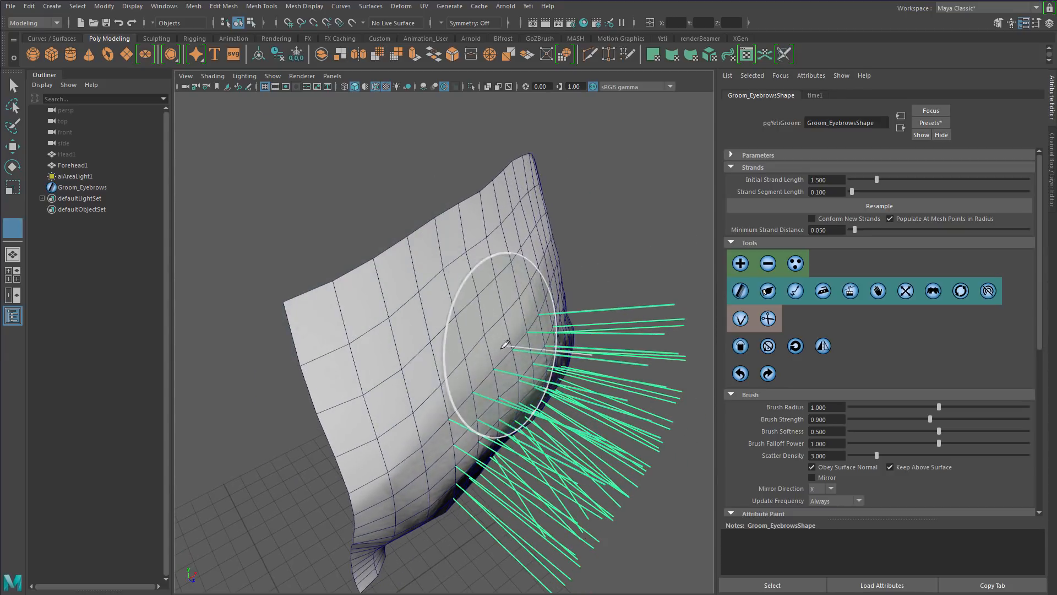
{"action": "right_click_drag", "start_coordinate": [445, 344], "coordinate": [432, 342], "text": "alt"}
{"action": "middle_click_drag", "start_coordinate": [432, 342], "coordinate": [361, 289], "text": "alt"}
{"action": "mouse_move", "coordinate": [410, 336]}
{"action": "left_mouse_down", "text": "alt"}
{"action": "mouse_move", "coordinate": [378, 354]}
{"action": "mouse_move", "coordinate": [365, 397]}
{"action": "mouse_move", "coordinate": [377, 378]}
{"action": "mouse_move", "coordinate": [349, 302]}
{"action": "mouse_move", "coordinate": [337, 307]}
{"action": "mouse_move", "coordinate": [389, 322]}
{"action": "mouse_move", "coordinate": [416, 357]}
{"action": "left_mouse_up", "text": "alt"}
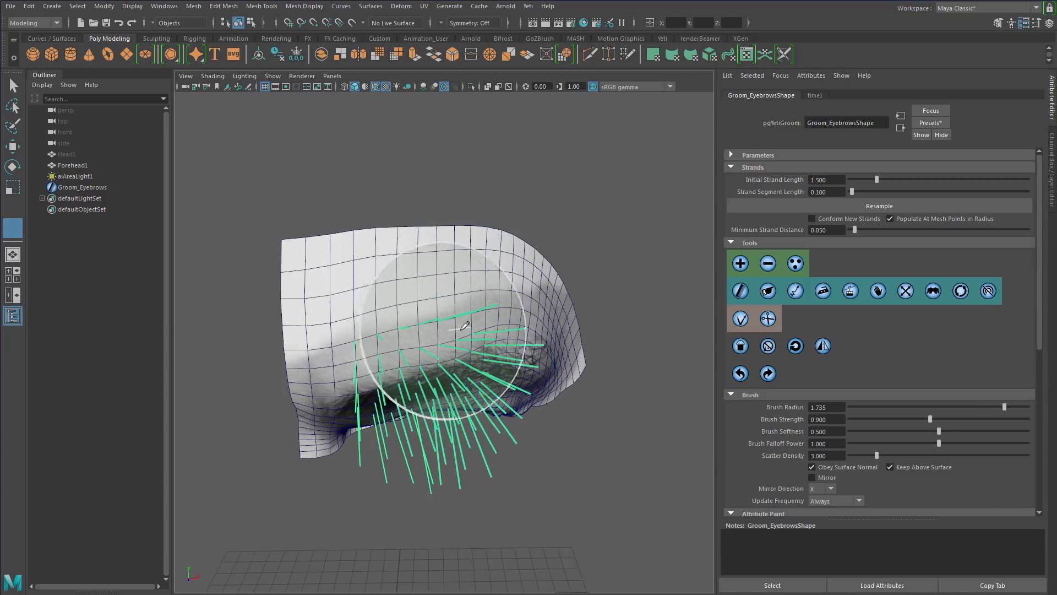
{"action": "mouse_move", "coordinate": [420, 351]}
{"action": "left_mouse_down"}
{"action": "mouse_move", "coordinate": [347, 437]}
{"action": "mouse_move", "coordinate": [443, 348]}
{"action": "left_mouse_up"}
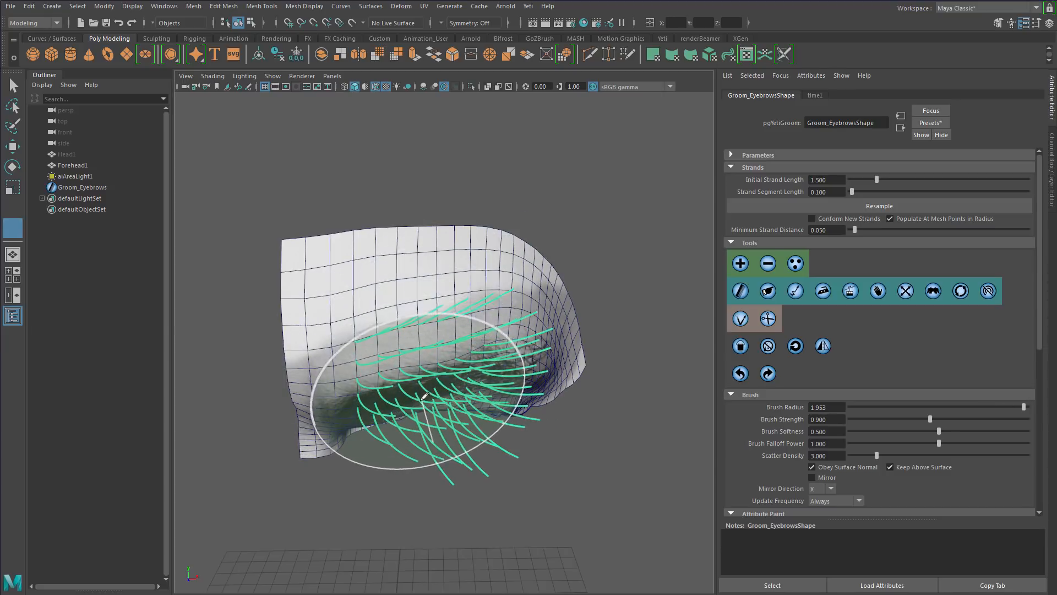
Try brushing a new direction into the strands over the middle of the brow, keeping the same large brush.
{"action": "mouse_move", "coordinate": [424, 395]}
{"action": "left_mouse_down", "text": "alt"}
{"action": "mouse_move", "coordinate": [408, 326]}
{"action": "mouse_move", "coordinate": [433, 296]}
{"action": "mouse_move", "coordinate": [442, 311]}
{"action": "mouse_move", "coordinate": [423, 265]}
{"action": "mouse_move", "coordinate": [420, 420]}
{"action": "left_mouse_up", "text": "alt"}
{"action": "mouse_move", "coordinate": [429, 340]}
{"action": "left_mouse_down", "text": "alt"}
{"action": "mouse_move", "coordinate": [421, 292]}
{"action": "mouse_move", "coordinate": [429, 297]}
{"action": "left_mouse_up", "text": "alt"}
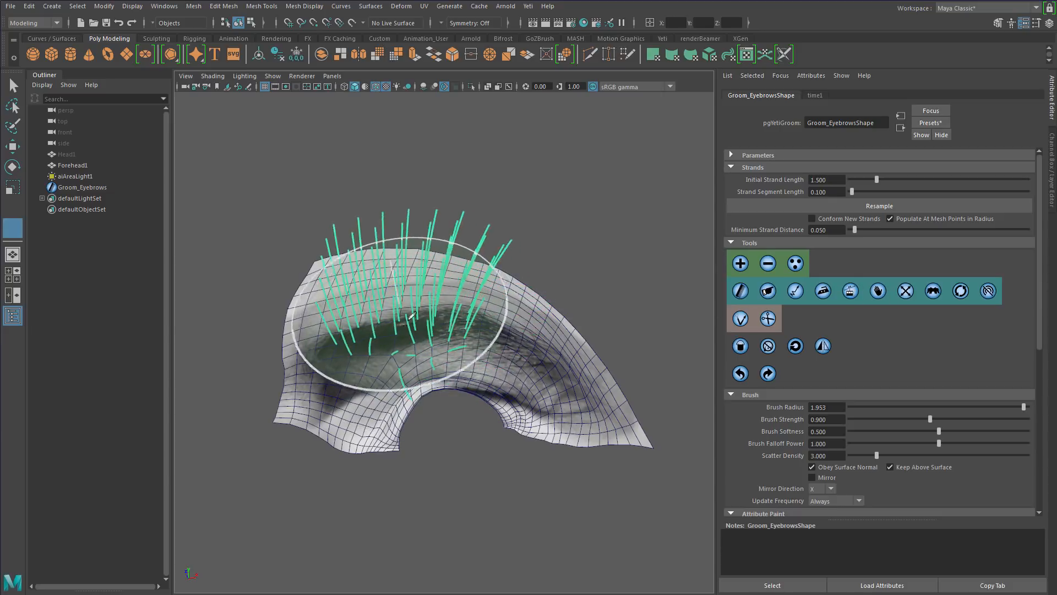
{"action": "mouse_move", "coordinate": [410, 318]}
{"action": "left_mouse_down"}
{"action": "mouse_move", "coordinate": [392, 334]}
{"action": "mouse_move", "coordinate": [433, 325]}
{"action": "left_mouse_up"}
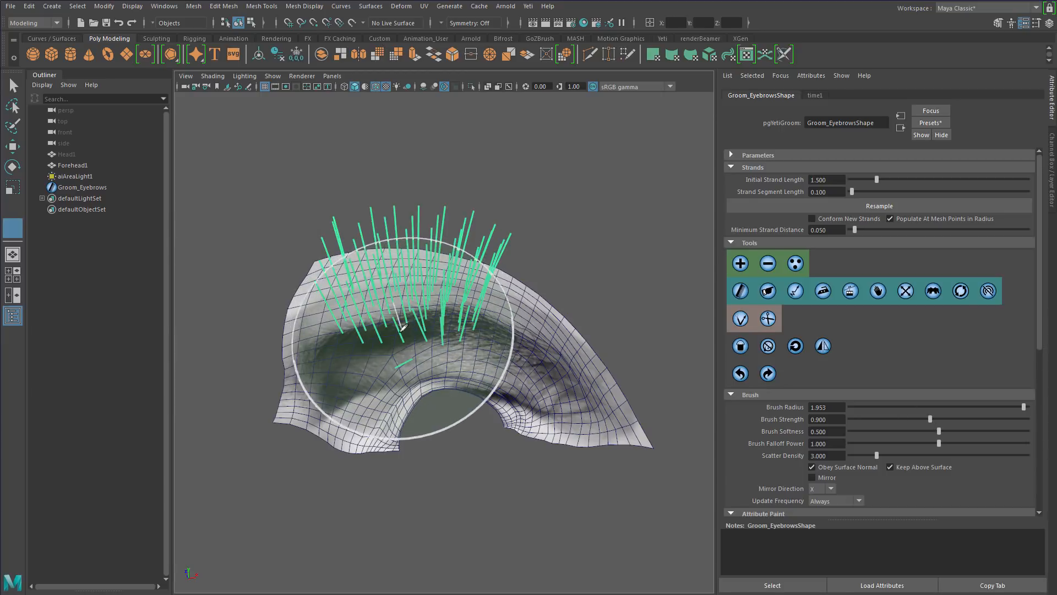
Try lengthening a few strands near the inner end of the brow with Brush Radius 0.763 and Brush Strength 1.040.
{"action": "left_click_drag", "start_coordinate": [405, 334], "coordinate": [426, 331], "text": "alt"}
{"action": "right_click_drag", "start_coordinate": [426, 334], "coordinate": [509, 335], "text": "alt"}
{"action": "middle_click_drag", "start_coordinate": [493, 334], "coordinate": [494, 373], "text": "alt"}
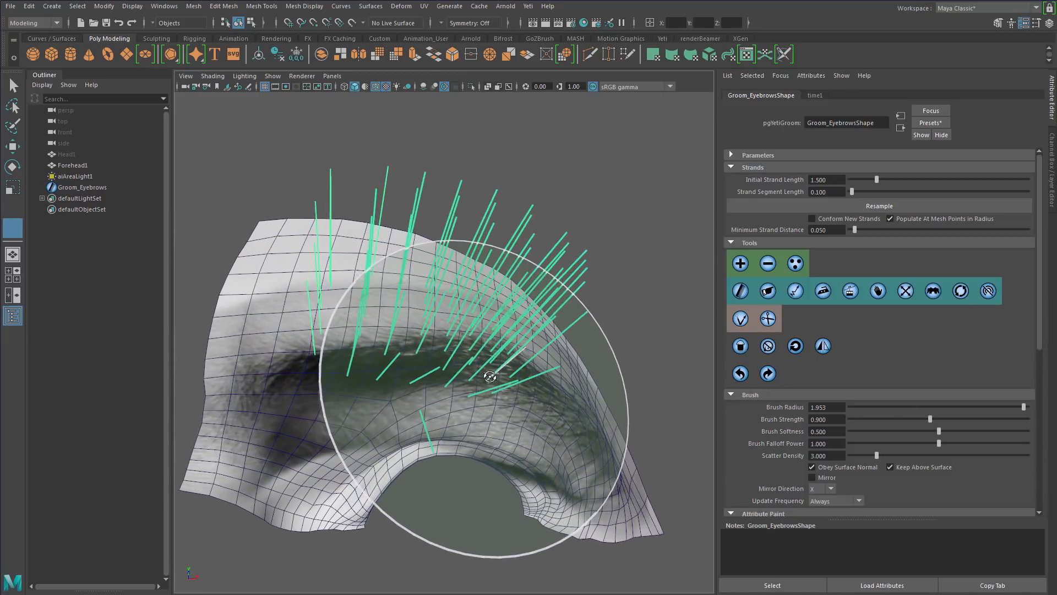
{"action": "left_click_drag", "start_coordinate": [493, 373], "coordinate": [483, 369], "text": "alt"}
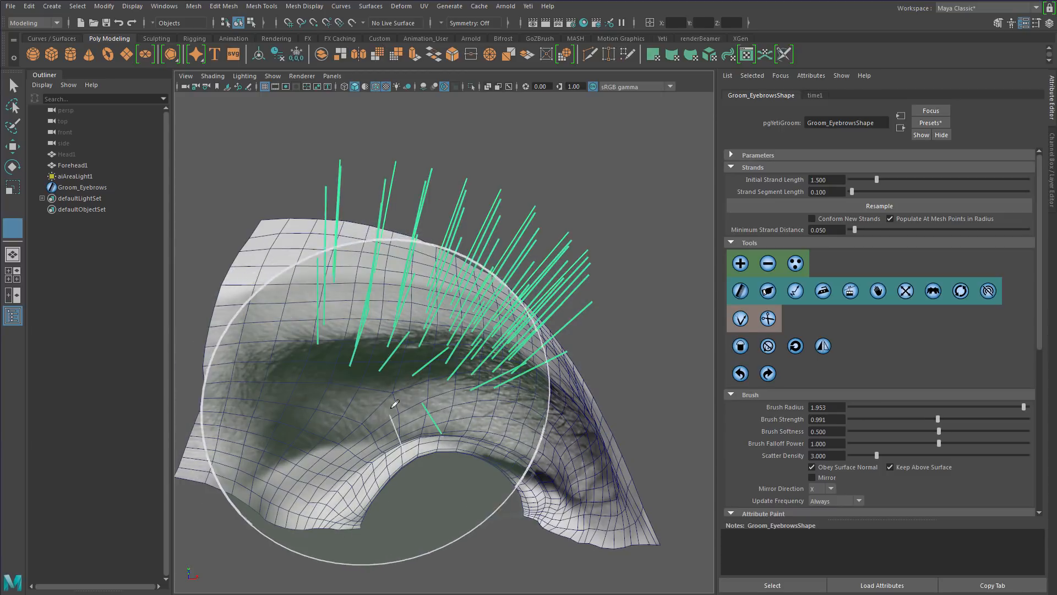
{"action": "mouse_move", "coordinate": [391, 401]}
{"action": "left_mouse_down"}
{"action": "mouse_move", "coordinate": [340, 399]}
{"action": "mouse_move", "coordinate": [283, 376]}
{"action": "mouse_move", "coordinate": [344, 366]}
{"action": "mouse_move", "coordinate": [341, 375]}
{"action": "mouse_move", "coordinate": [325, 331]}
{"action": "mouse_move", "coordinate": [329, 297]}
{"action": "mouse_move", "coordinate": [309, 342]}
{"action": "left_mouse_up"}
{"action": "left_click_drag", "start_coordinate": [366, 421], "coordinate": [350, 343], "text": "alt"}
{"action": "mouse_move", "coordinate": [357, 301]}
{"action": "left_mouse_down"}
{"action": "mouse_move", "coordinate": [354, 342]}
{"action": "mouse_move", "coordinate": [331, 366]}
{"action": "left_mouse_up"}
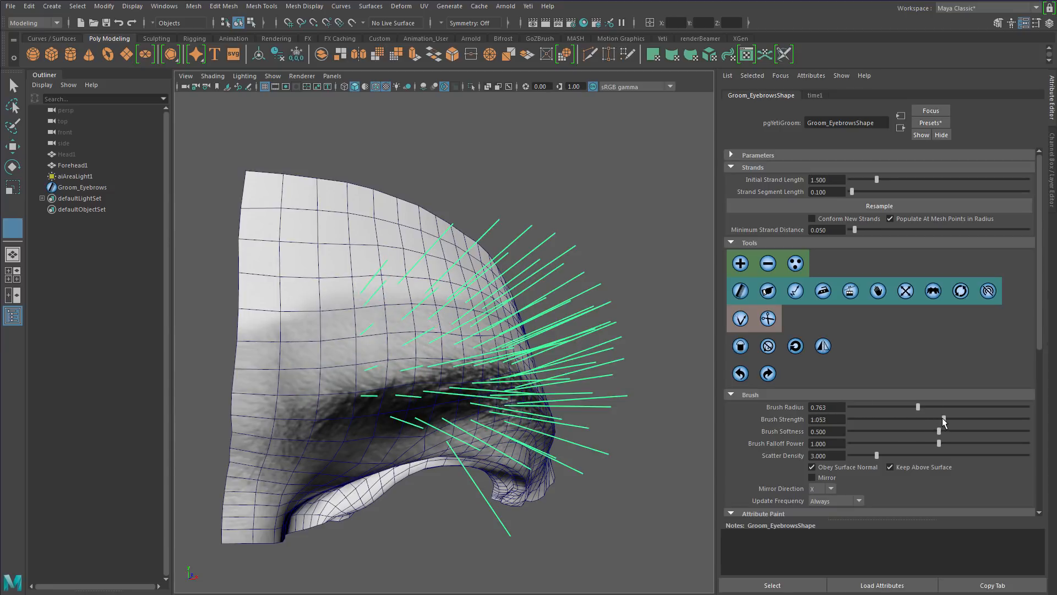
{"action": "mouse_move", "coordinate": [323, 369]}
{"action": "left_mouse_down"}
{"action": "mouse_move", "coordinate": [379, 310]}
{"action": "mouse_move", "coordinate": [421, 375]}
{"action": "mouse_move", "coordinate": [365, 380]}
{"action": "mouse_move", "coordinate": [361, 331]}
{"action": "mouse_move", "coordinate": [374, 292]}
{"action": "mouse_move", "coordinate": [440, 349]}
{"action": "mouse_move", "coordinate": [378, 432]}
{"action": "mouse_move", "coordinate": [495, 435]}
{"action": "left_mouse_up"}
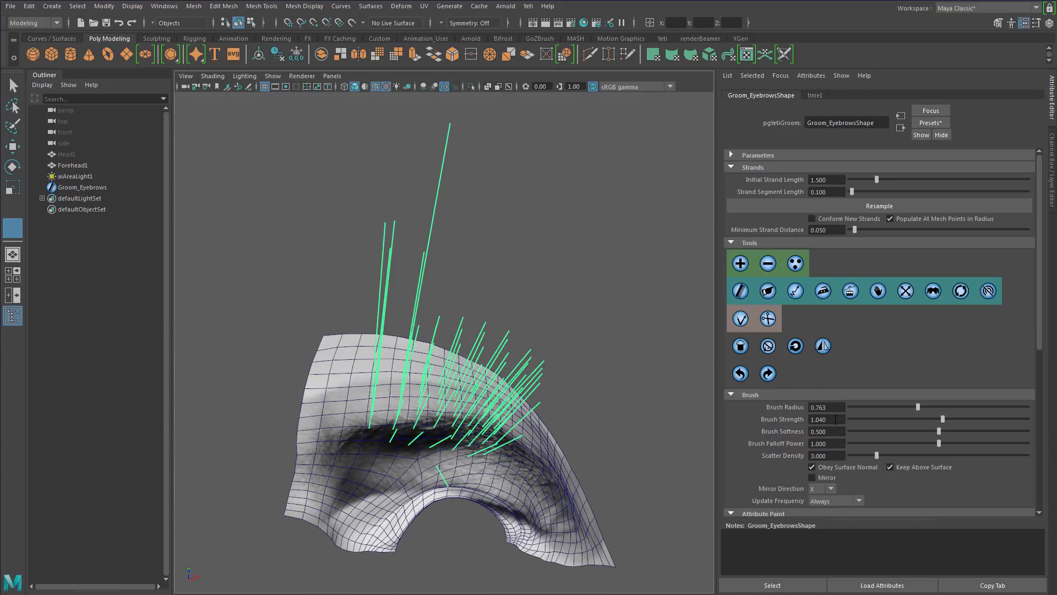
Try bending the lengthened strands and their neighbours sideways with a Brush Radius of 2.518.
{"action": "mouse_move", "coordinate": [421, 355]}
{"action": "left_mouse_down", "text": "alt"}
{"action": "mouse_move", "coordinate": [386, 386]}
{"action": "mouse_move", "coordinate": [402, 347]}
{"action": "mouse_move", "coordinate": [445, 370]}
{"action": "mouse_move", "coordinate": [421, 411]}
{"action": "mouse_move", "coordinate": [427, 404]}
{"action": "left_mouse_up", "text": "alt"}
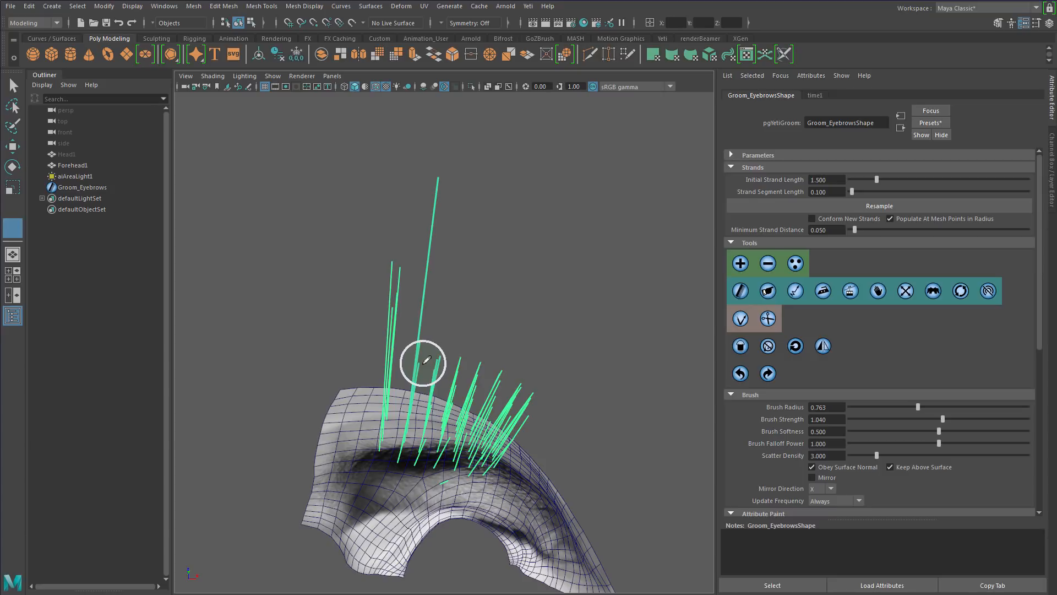
{"action": "left_click_drag", "start_coordinate": [423, 362], "coordinate": [523, 363]}
{"action": "mouse_move", "coordinate": [387, 310]}
{"action": "left_mouse_down"}
{"action": "mouse_move", "coordinate": [435, 278]}
{"action": "mouse_move", "coordinate": [455, 227]}
{"action": "mouse_move", "coordinate": [563, 207]}
{"action": "mouse_move", "coordinate": [523, 354]}
{"action": "mouse_move", "coordinate": [456, 323]}
{"action": "mouse_move", "coordinate": [436, 236]}
{"action": "mouse_move", "coordinate": [370, 147]}
{"action": "mouse_move", "coordinate": [313, 331]}
{"action": "mouse_move", "coordinate": [349, 327]}
{"action": "mouse_move", "coordinate": [383, 237]}
{"action": "mouse_move", "coordinate": [380, 123]}
{"action": "mouse_move", "coordinate": [500, 291]}
{"action": "mouse_move", "coordinate": [384, 214]}
{"action": "mouse_move", "coordinate": [279, 259]}
{"action": "mouse_move", "coordinate": [359, 295]}
{"action": "mouse_move", "coordinate": [336, 154]}
{"action": "mouse_move", "coordinate": [501, 323]}
{"action": "mouse_move", "coordinate": [273, 134]}
{"action": "mouse_move", "coordinate": [378, 330]}
{"action": "left_mouse_up"}
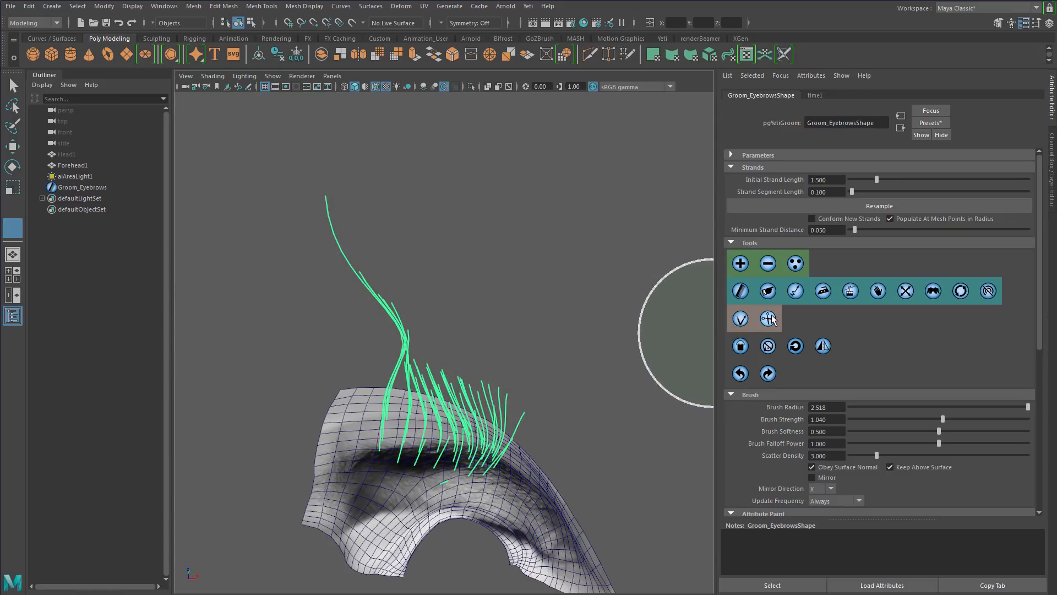
Trim the tips of the overlong strands with the cutting brush, down to about the height of the others.
{"action": "left_click", "coordinate": [355, 168]}
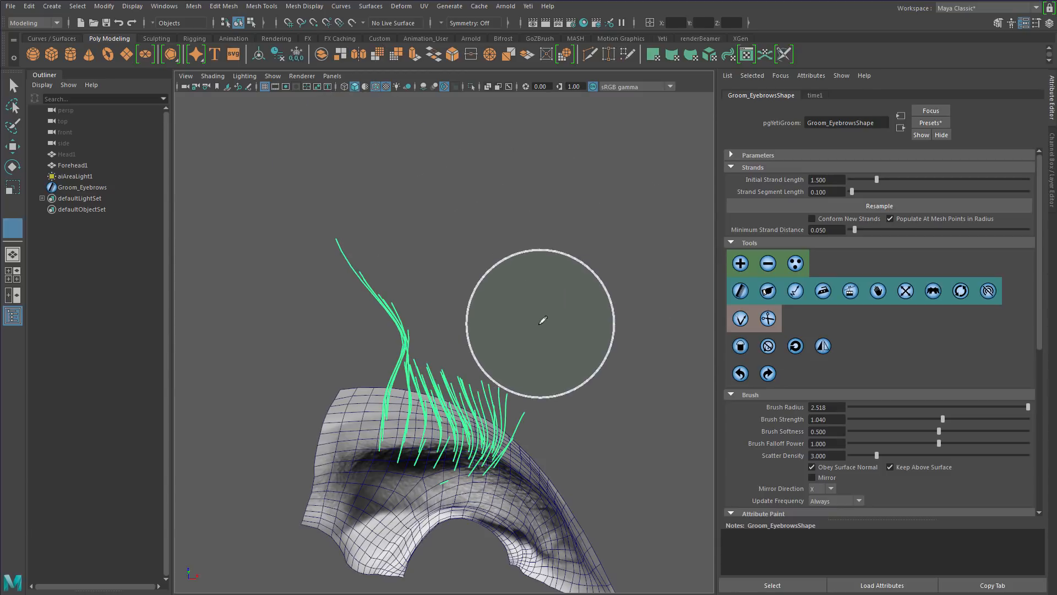
{"action": "mouse_move", "coordinate": [539, 322]}
{"action": "left_mouse_down", "text": "alt"}
{"action": "mouse_move", "coordinate": [533, 308]}
{"action": "mouse_move", "coordinate": [515, 323]}
{"action": "mouse_move", "coordinate": [477, 309]}
{"action": "mouse_move", "coordinate": [449, 279]}
{"action": "left_mouse_up", "text": "alt"}
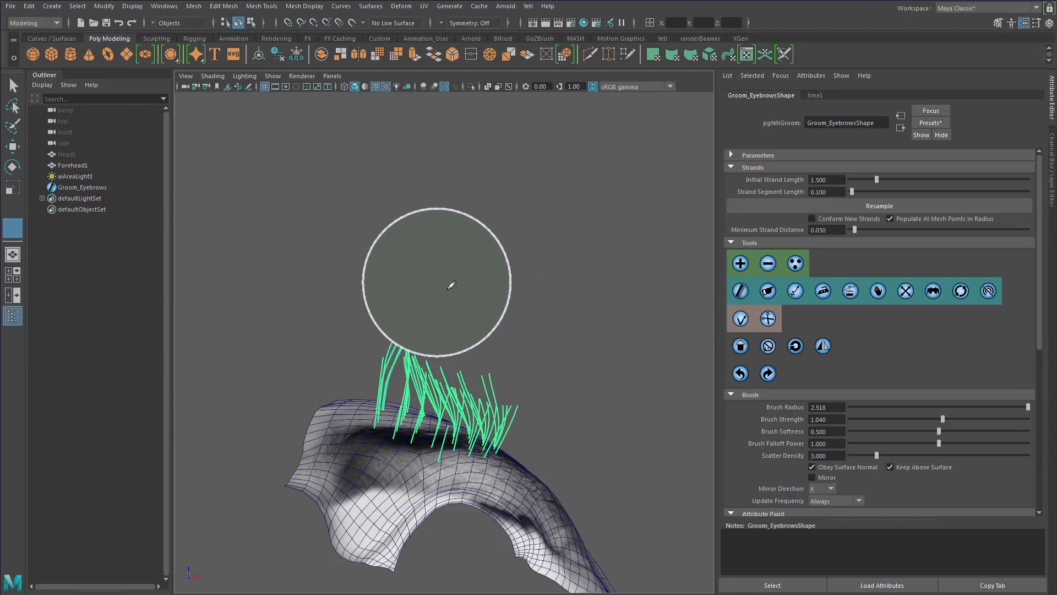
{"action": "mouse_move", "coordinate": [531, 342]}
{"action": "left_mouse_down", "text": "alt"}
{"action": "mouse_move", "coordinate": [477, 374]}
{"action": "mouse_move", "coordinate": [557, 338]}
{"action": "left_mouse_up", "text": "alt"}
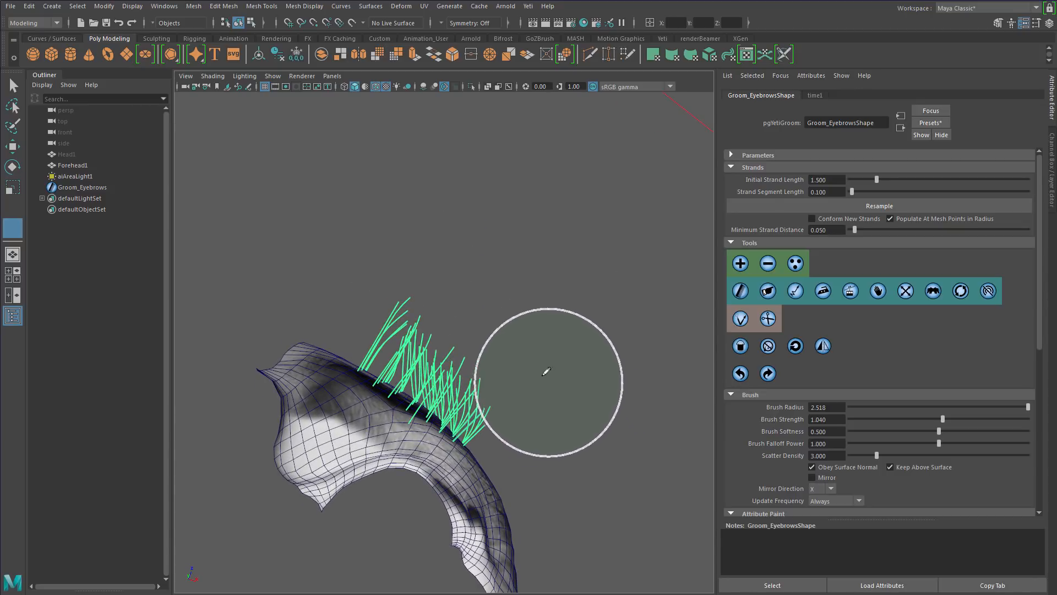
Try pulling neighbouring strands together into clumps along the brow with a Brush Radius of 0.448.
{"action": "mouse_move", "coordinate": [474, 295]}
{"action": "left_mouse_down", "text": "alt"}
{"action": "mouse_move", "coordinate": [464, 376]}
{"action": "mouse_move", "coordinate": [503, 307]}
{"action": "mouse_move", "coordinate": [495, 352]}
{"action": "mouse_move", "coordinate": [581, 374]}
{"action": "left_mouse_up", "text": "alt"}
{"action": "right_click_drag", "start_coordinate": [581, 374], "coordinate": [550, 403], "text": "alt"}
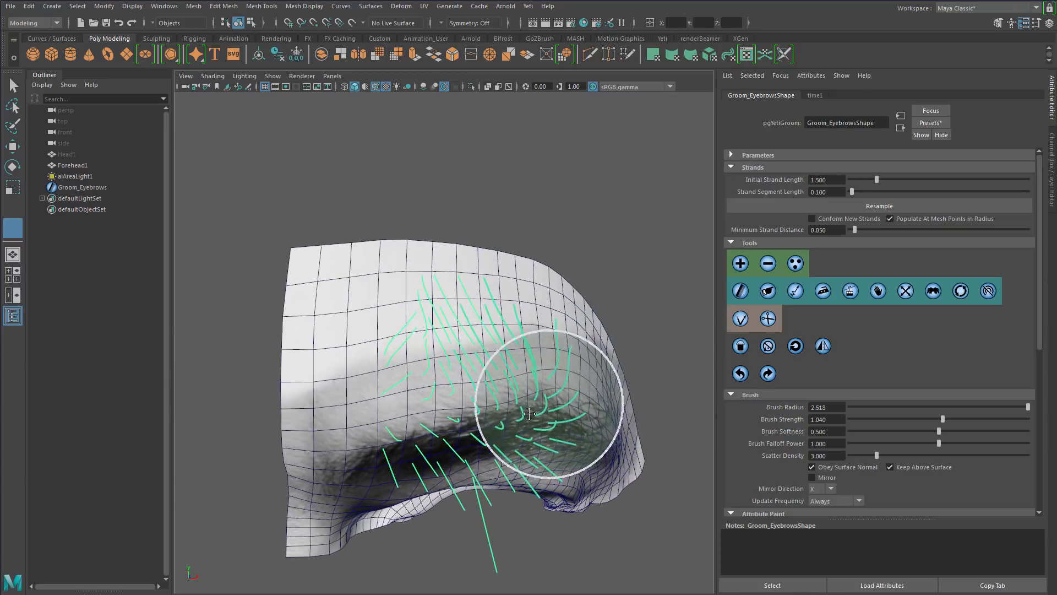
{"action": "middle_click_drag", "start_coordinate": [550, 403], "coordinate": [498, 439], "text": "alt"}
{"action": "left_click_drag", "start_coordinate": [498, 439], "coordinate": [508, 429], "text": "alt"}
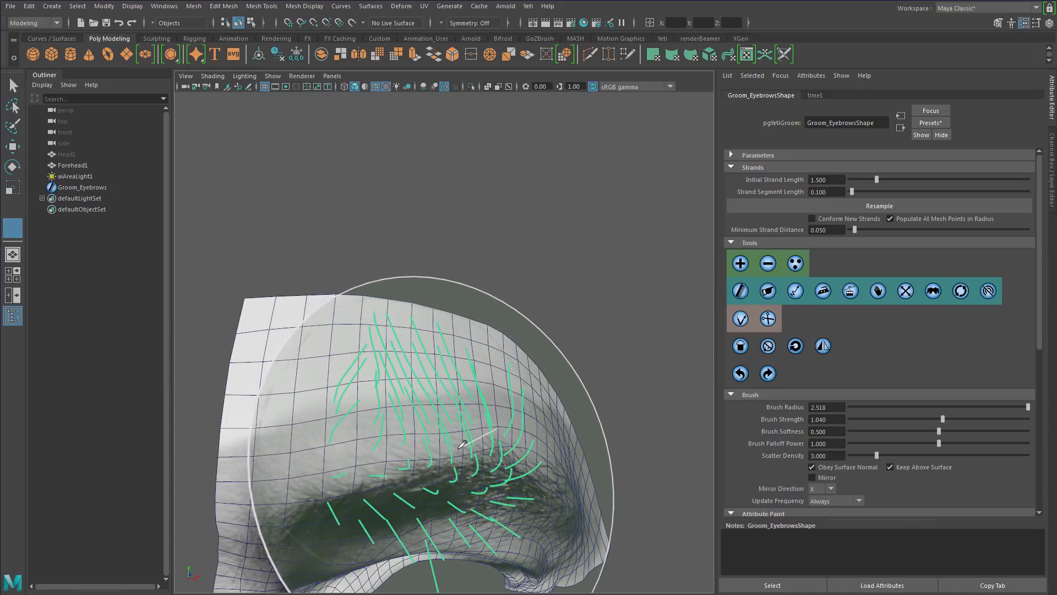
{"action": "left_click_drag", "start_coordinate": [465, 441], "coordinate": [308, 435]}
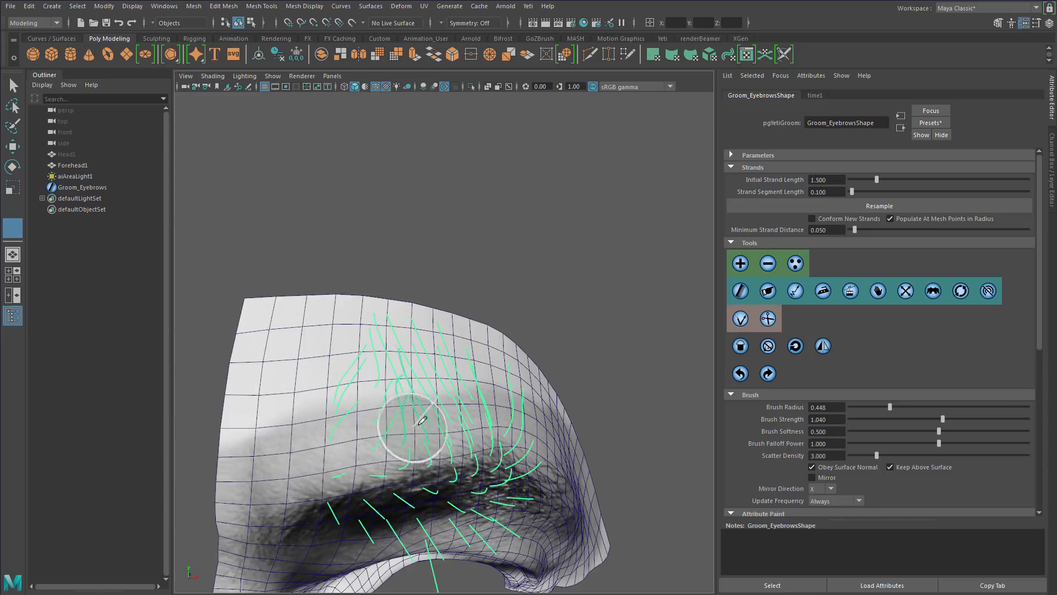
{"action": "mouse_move", "coordinate": [445, 458]}
{"action": "left_mouse_down", "text": "alt"}
{"action": "mouse_move", "coordinate": [436, 471]}
{"action": "mouse_move", "coordinate": [455, 429]}
{"action": "left_mouse_up", "text": "alt"}
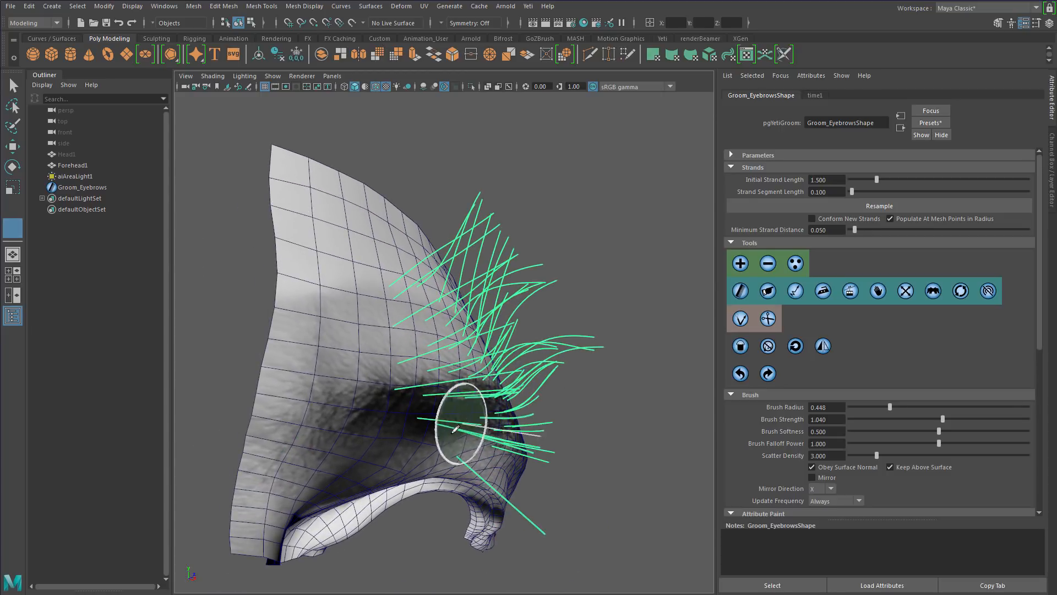
{"action": "mouse_move", "coordinate": [422, 395]}
{"action": "left_mouse_down", "text": "alt"}
{"action": "mouse_move", "coordinate": [420, 405]}
{"action": "mouse_move", "coordinate": [306, 407]}
{"action": "mouse_move", "coordinate": [435, 366]}
{"action": "mouse_move", "coordinate": [451, 380]}
{"action": "mouse_move", "coordinate": [557, 383]}
{"action": "left_mouse_up", "text": "alt"}
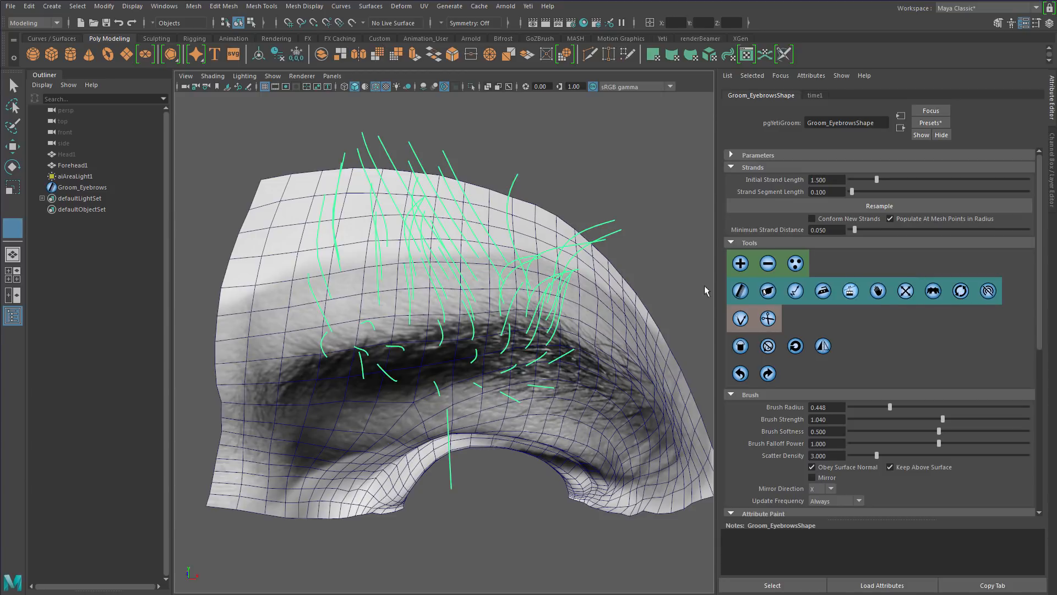
{"action": "mouse_move", "coordinate": [474, 314]}
{"action": "left_mouse_down"}
{"action": "mouse_move", "coordinate": [441, 301]}
{"action": "mouse_move", "coordinate": [436, 288]}
{"action": "mouse_move", "coordinate": [444, 364]}
{"action": "mouse_move", "coordinate": [500, 311]}
{"action": "mouse_move", "coordinate": [501, 284]}
{"action": "mouse_move", "coordinate": [501, 354]}
{"action": "mouse_move", "coordinate": [484, 365]}
{"action": "mouse_move", "coordinate": [487, 381]}
{"action": "mouse_move", "coordinate": [474, 354]}
{"action": "mouse_move", "coordinate": [498, 354]}
{"action": "mouse_move", "coordinate": [455, 305]}
{"action": "mouse_move", "coordinate": [480, 351]}
{"action": "mouse_move", "coordinate": [449, 420]}
{"action": "mouse_move", "coordinate": [465, 463]}
{"action": "mouse_move", "coordinate": [462, 375]}
{"action": "mouse_move", "coordinate": [458, 384]}
{"action": "left_mouse_up"}
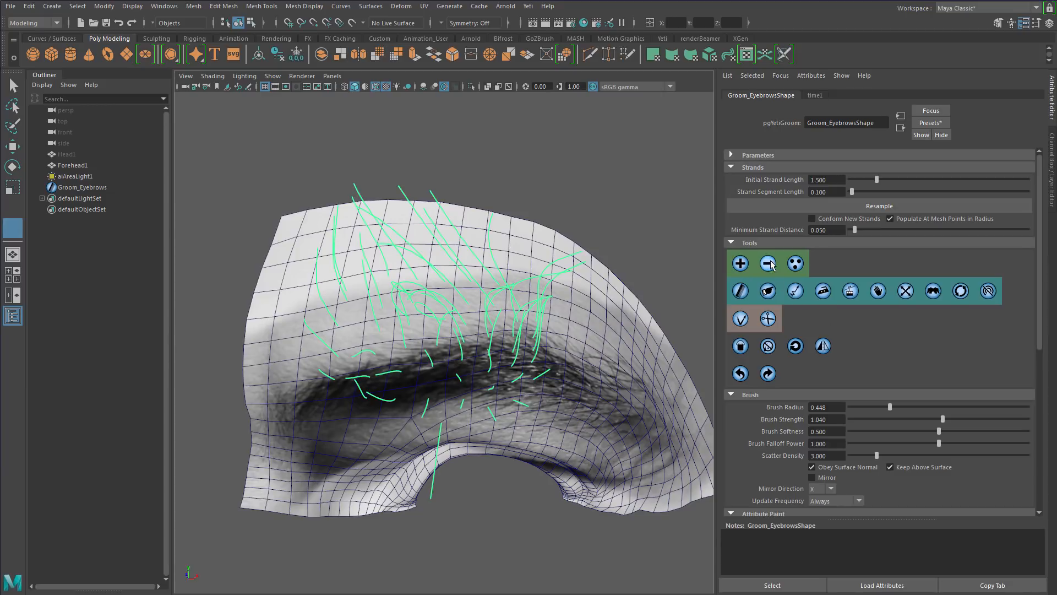
Remove the distorted test strands and paint fresh straight guide strands along the brow with the Add tool.
{"action": "mouse_move", "coordinate": [464, 318]}
{"action": "left_mouse_down"}
{"action": "mouse_move", "coordinate": [307, 342]}
{"action": "mouse_move", "coordinate": [537, 292]}
{"action": "mouse_move", "coordinate": [573, 379]}
{"action": "left_mouse_up"}
{"action": "left_click", "coordinate": [741, 263]}
{"action": "mouse_move", "coordinate": [472, 300]}
{"action": "left_mouse_down"}
{"action": "mouse_move", "coordinate": [378, 296]}
{"action": "mouse_move", "coordinate": [442, 305]}
{"action": "mouse_move", "coordinate": [367, 277]}
{"action": "mouse_move", "coordinate": [360, 322]}
{"action": "left_mouse_up"}
Set the Brush Radius to 0.978 and the Brush Strength to 0.698.
{"action": "left_click_drag", "start_coordinate": [472, 358], "coordinate": [491, 333], "text": "alt"}
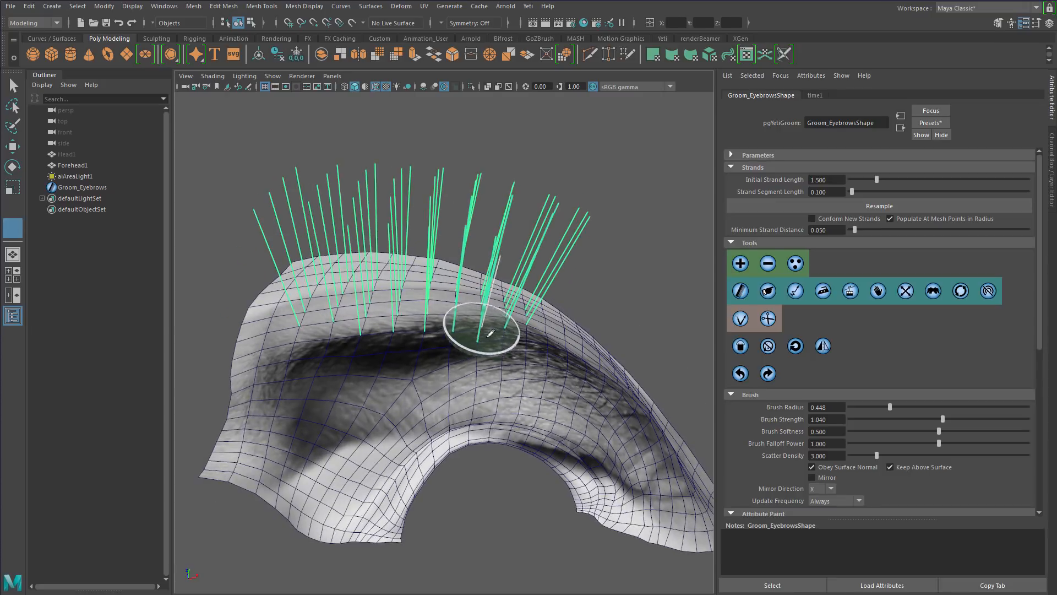
{"action": "middle_click_drag", "start_coordinate": [485, 347], "coordinate": [533, 390], "text": "alt"}
{"action": "left_click_drag", "start_coordinate": [533, 390], "coordinate": [562, 377], "text": "alt"}
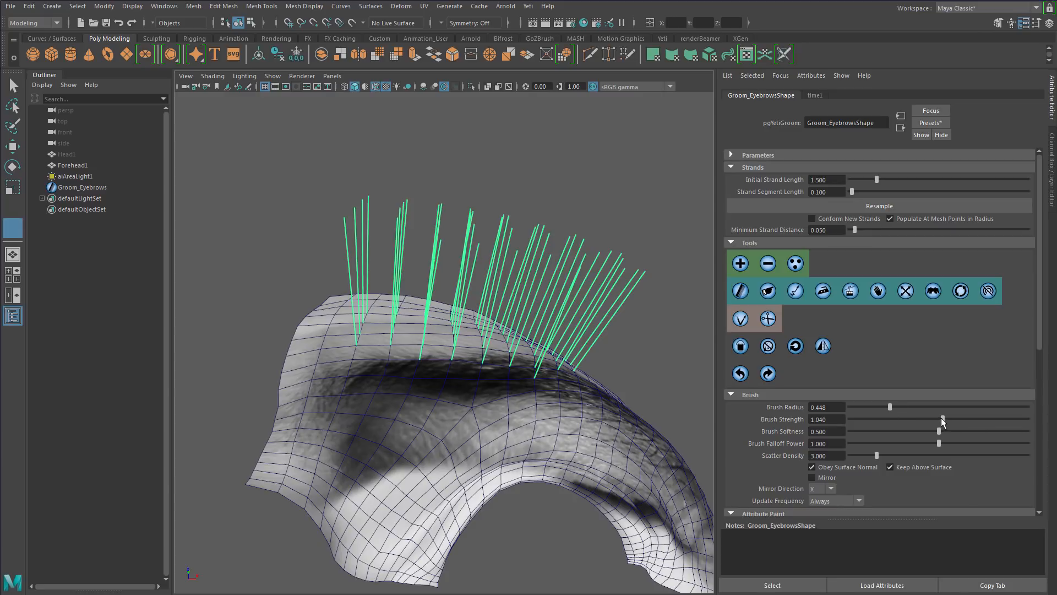
{"action": "left_click_drag", "start_coordinate": [920, 419], "coordinate": [928, 406]}
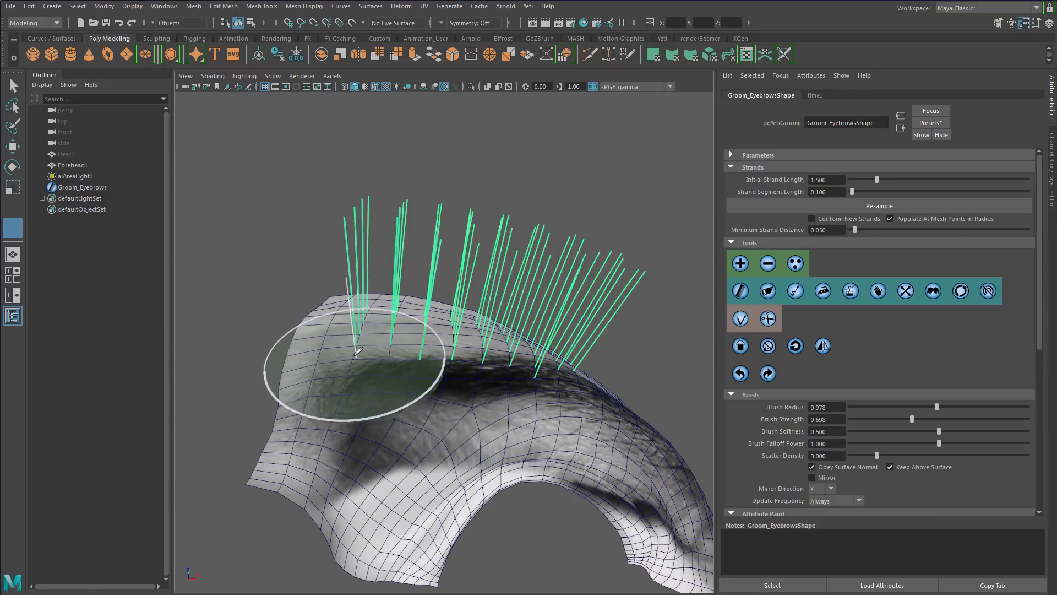
Try combing the inner brow strands upward along the forehead and undo the combing strokes.
{"action": "mouse_move", "coordinate": [414, 290]}
{"action": "left_mouse_down"}
{"action": "mouse_move", "coordinate": [361, 352]}
{"action": "mouse_move", "coordinate": [449, 437]}
{"action": "mouse_move", "coordinate": [441, 445]}
{"action": "left_mouse_up"}
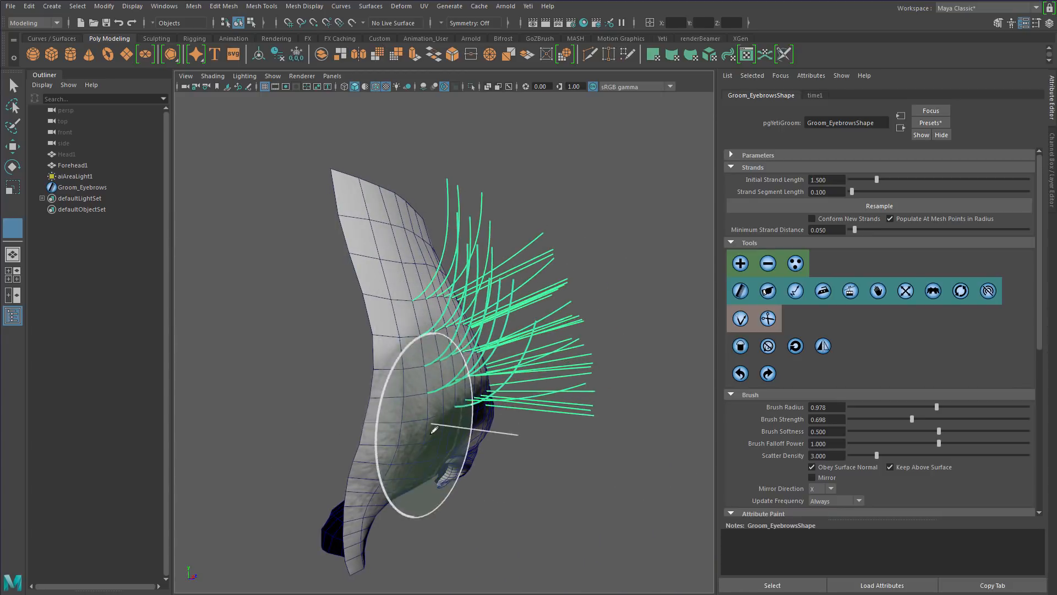
{"action": "left_click_drag", "start_coordinate": [435, 435], "coordinate": [330, 421], "text": "alt"}
{"action": "left_click", "coordinate": [740, 374]}
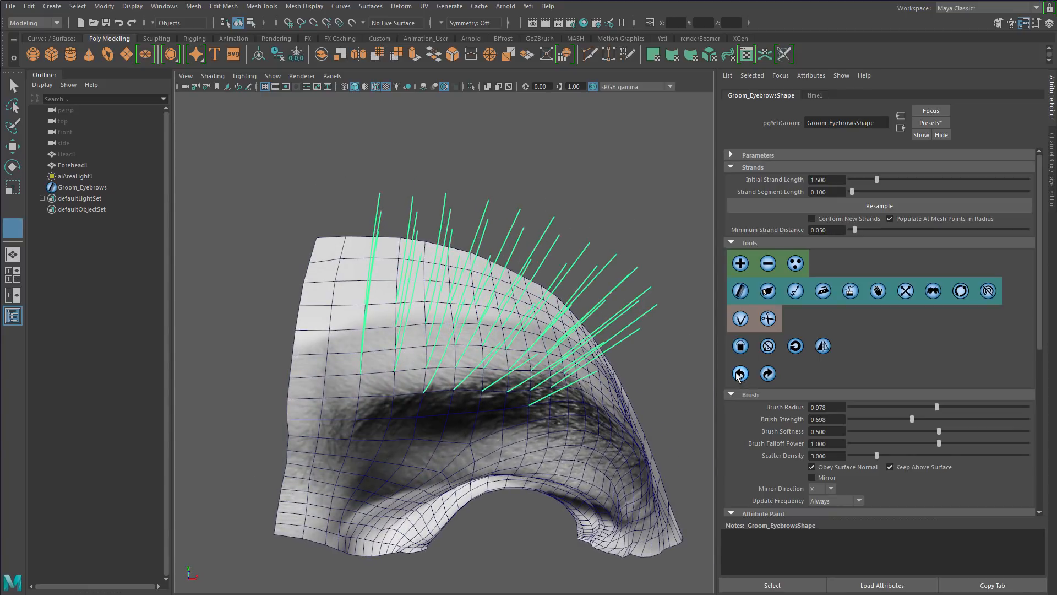
{"action": "left_click_drag", "start_coordinate": [499, 378], "coordinate": [466, 407], "text": "alt"}
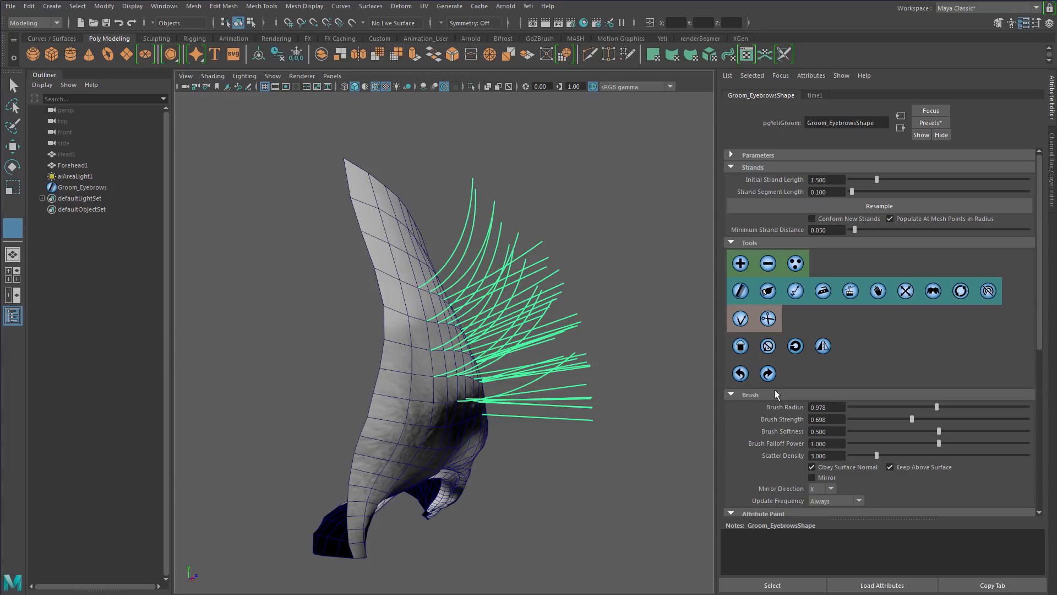
{"action": "left_click", "coordinate": [740, 374]}
{"action": "left_click", "coordinate": [740, 374]}
{"action": "left_click_drag", "start_coordinate": [545, 413], "coordinate": [631, 386], "text": "alt"}
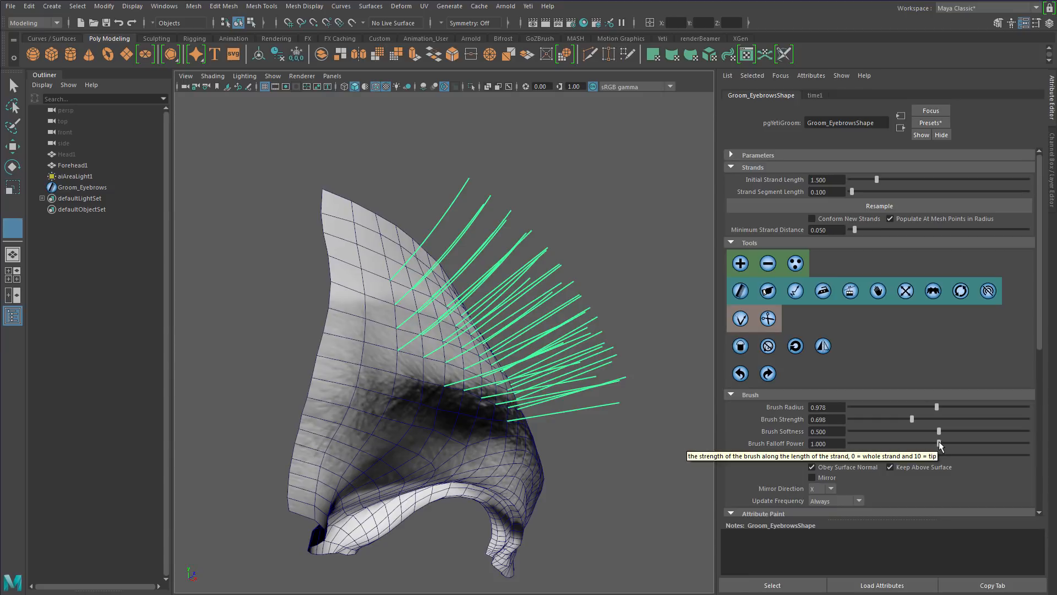
Set the Brush Falloff Power to 5.
{"action": "left_click_drag", "start_coordinate": [939, 443], "coordinate": [898, 443]}
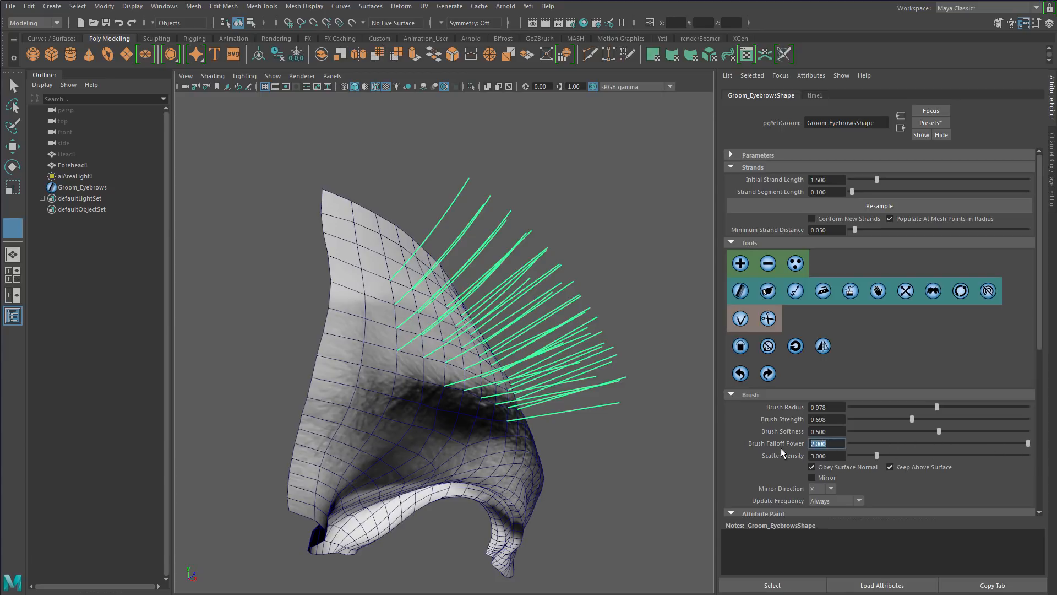
{"action": "type", "text": "5"}
{"action": "key", "text": "Return"}
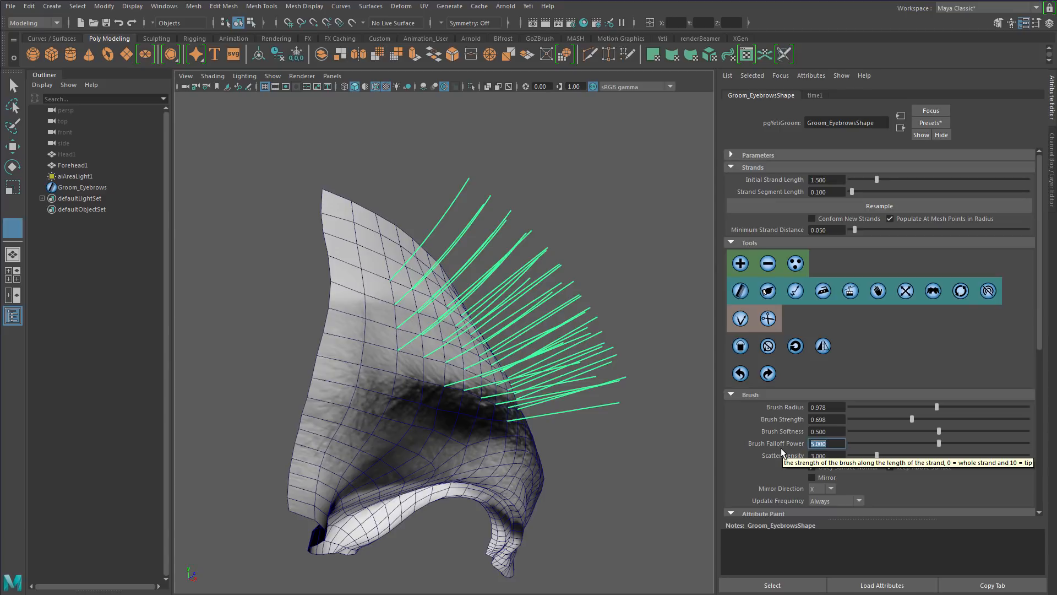
Try combing the brow strands upward with the Brush Falloff Power set to 0.530.
{"action": "mouse_move", "coordinate": [416, 342]}
{"action": "left_mouse_down", "text": "alt"}
{"action": "mouse_move", "coordinate": [413, 385]}
{"action": "mouse_move", "coordinate": [392, 331]}
{"action": "mouse_move", "coordinate": [405, 379]}
{"action": "mouse_move", "coordinate": [397, 397]}
{"action": "mouse_move", "coordinate": [421, 292]}
{"action": "mouse_move", "coordinate": [417, 394]}
{"action": "mouse_move", "coordinate": [385, 308]}
{"action": "mouse_move", "coordinate": [391, 380]}
{"action": "mouse_move", "coordinate": [401, 394]}
{"action": "mouse_move", "coordinate": [414, 366]}
{"action": "mouse_move", "coordinate": [406, 385]}
{"action": "mouse_move", "coordinate": [437, 384]}
{"action": "left_mouse_up", "text": "alt"}
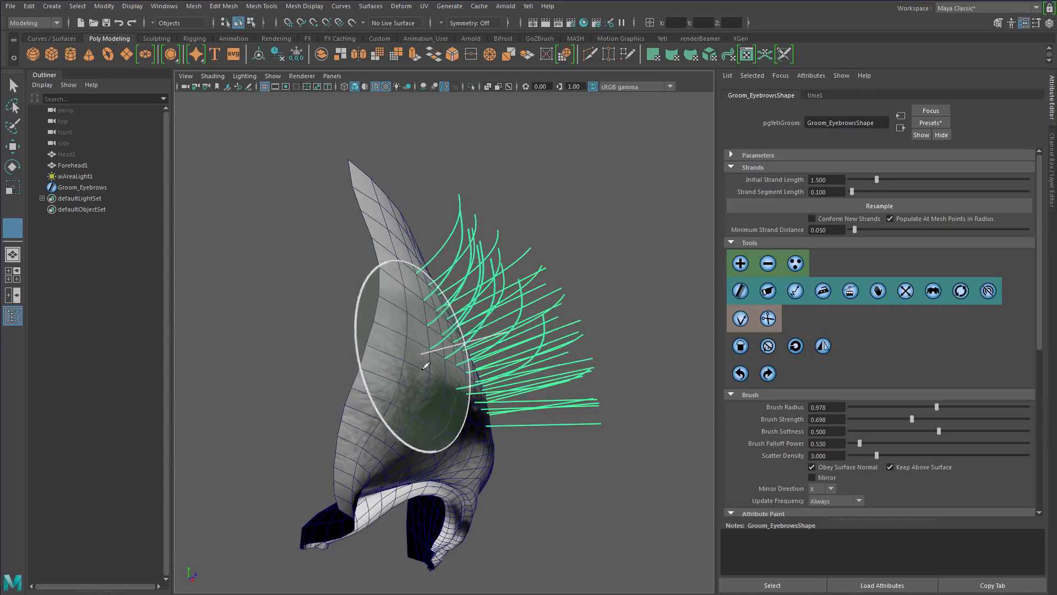
{"action": "left_click_drag", "start_coordinate": [426, 355], "coordinate": [319, 378], "text": "alt"}
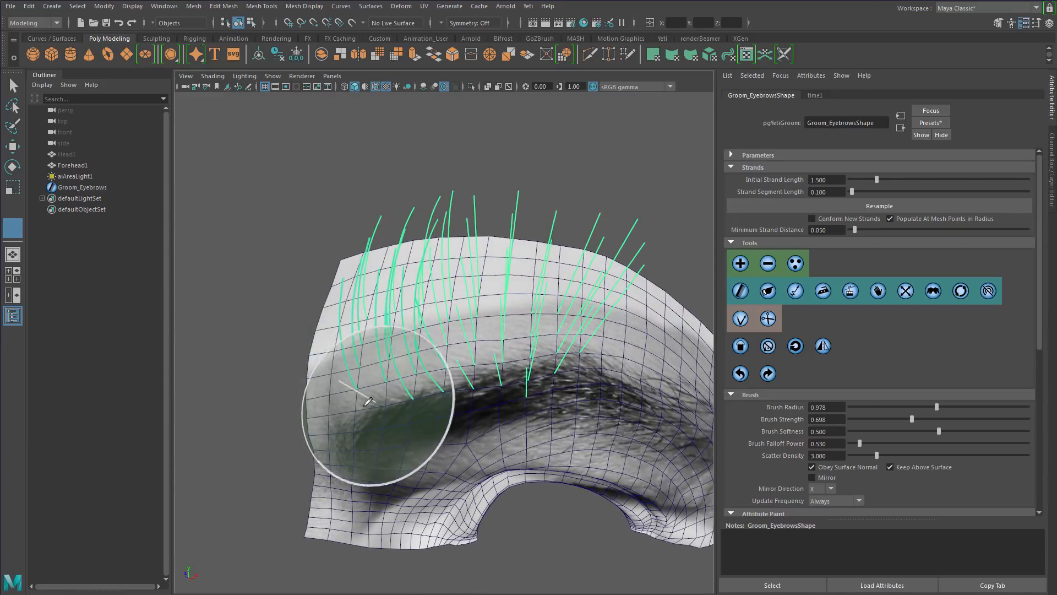
Set the Brush Falloff Power to 8.847 and comb the tips of the inner brow strands toward the forehead's centre.
{"action": "mouse_move", "coordinate": [389, 365]}
{"action": "left_mouse_down", "text": "alt"}
{"action": "mouse_move", "coordinate": [420, 389]}
{"action": "mouse_move", "coordinate": [407, 441]}
{"action": "mouse_move", "coordinate": [429, 418]}
{"action": "left_mouse_up", "text": "alt"}
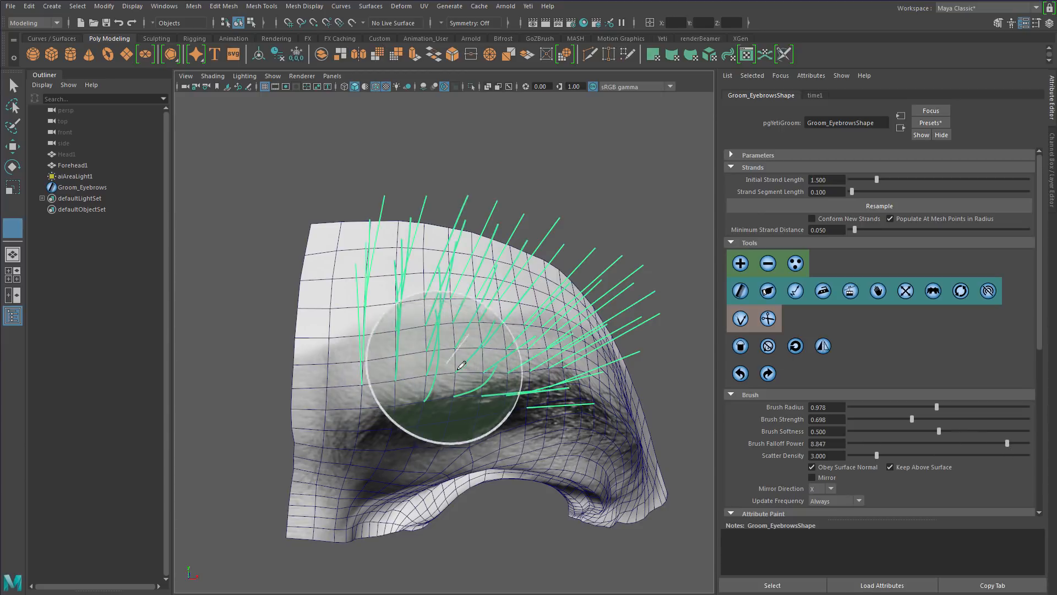
{"action": "mouse_move", "coordinate": [432, 357]}
{"action": "left_mouse_down"}
{"action": "mouse_move", "coordinate": [333, 380]}
{"action": "mouse_move", "coordinate": [411, 352]}
{"action": "mouse_move", "coordinate": [344, 377]}
{"action": "mouse_move", "coordinate": [361, 348]}
{"action": "mouse_move", "coordinate": [392, 333]}
{"action": "mouse_move", "coordinate": [371, 357]}
{"action": "left_mouse_up"}
{"action": "mouse_move", "coordinate": [363, 394]}
{"action": "left_mouse_down", "text": "alt"}
{"action": "mouse_move", "coordinate": [488, 415]}
{"action": "mouse_move", "coordinate": [380, 392]}
{"action": "mouse_move", "coordinate": [386, 264]}
{"action": "mouse_move", "coordinate": [352, 419]}
{"action": "mouse_move", "coordinate": [397, 393]}
{"action": "mouse_move", "coordinate": [406, 370]}
{"action": "mouse_move", "coordinate": [406, 394]}
{"action": "left_mouse_up", "text": "alt"}
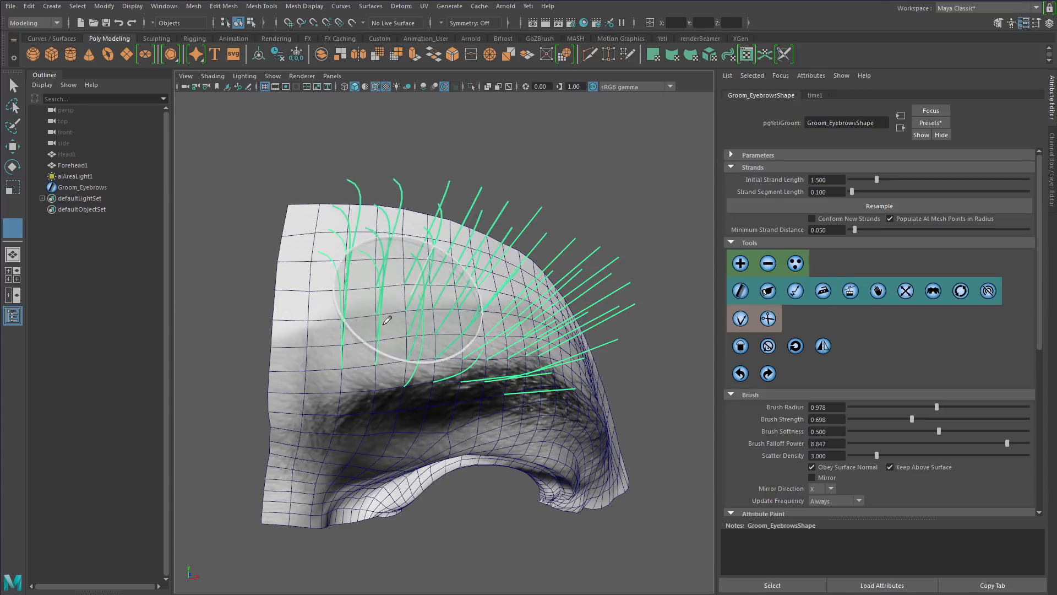
Remove all the test strands from the eyebrow groom, leaving the forehead mesh bare.
{"action": "mouse_move", "coordinate": [349, 260]}
{"action": "left_mouse_down"}
{"action": "mouse_move", "coordinate": [312, 392]}
{"action": "mouse_move", "coordinate": [543, 307]}
{"action": "left_mouse_up"}
{"action": "middle_click_drag", "start_coordinate": [468, 374], "coordinate": [498, 306], "text": "alt"}
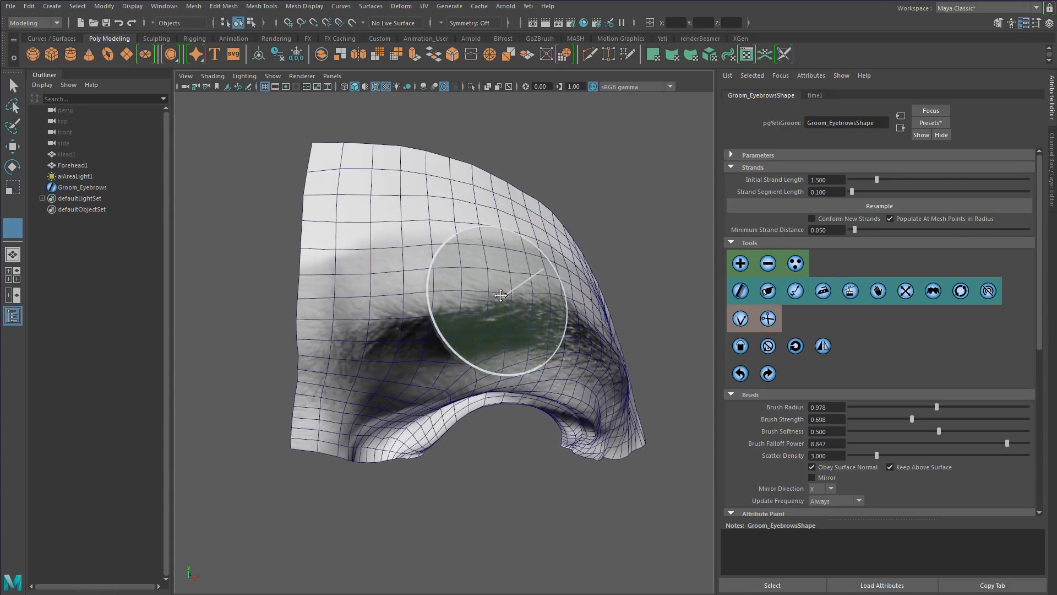
{"action": "left_click_drag", "start_coordinate": [498, 306], "coordinate": [458, 338], "text": "alt"}
{"action": "right_click_drag", "start_coordinate": [458, 337], "coordinate": [551, 318], "text": "alt"}
{"action": "middle_click_drag", "start_coordinate": [491, 338], "coordinate": [426, 369], "text": "alt"}
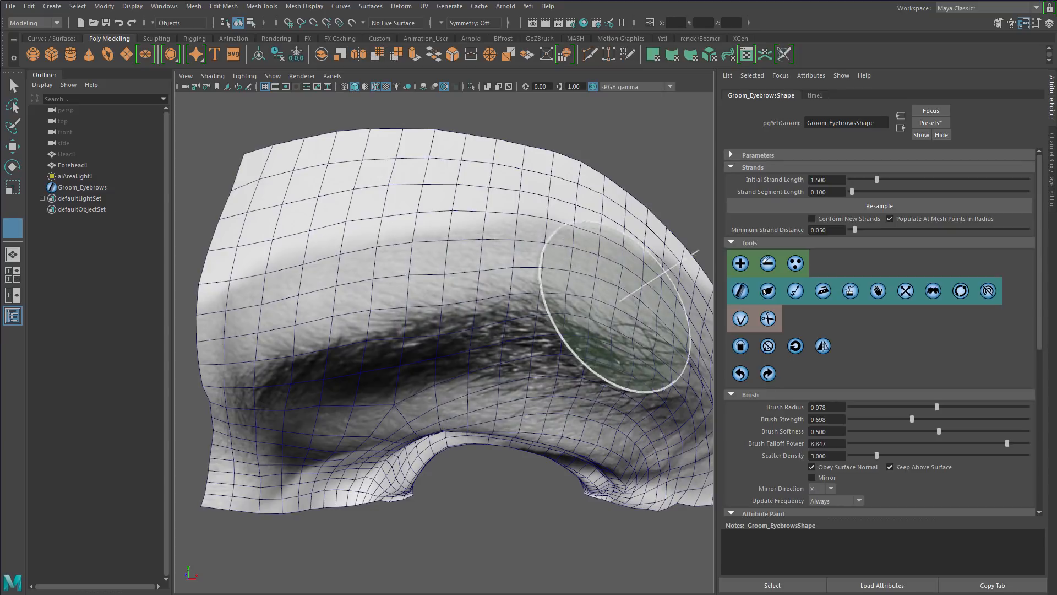
Set the Brush Radius to 0.255, the Strand Segment Length to 0.050 and the Minimum Strand Distance to 0.100.
{"action": "left_click", "coordinate": [873, 407]}
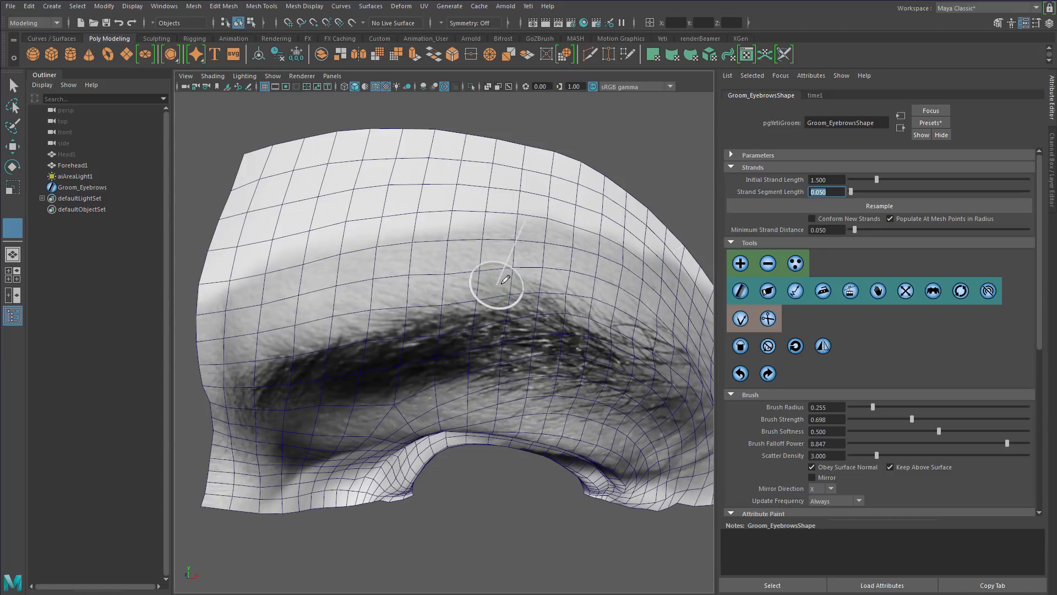
{"action": "mouse_move", "coordinate": [494, 279]}
{"action": "left_mouse_down"}
{"action": "mouse_move", "coordinate": [517, 294]}
{"action": "mouse_move", "coordinate": [512, 255]}
{"action": "mouse_move", "coordinate": [425, 283]}
{"action": "mouse_move", "coordinate": [507, 284]}
{"action": "mouse_move", "coordinate": [470, 279]}
{"action": "left_mouse_up"}
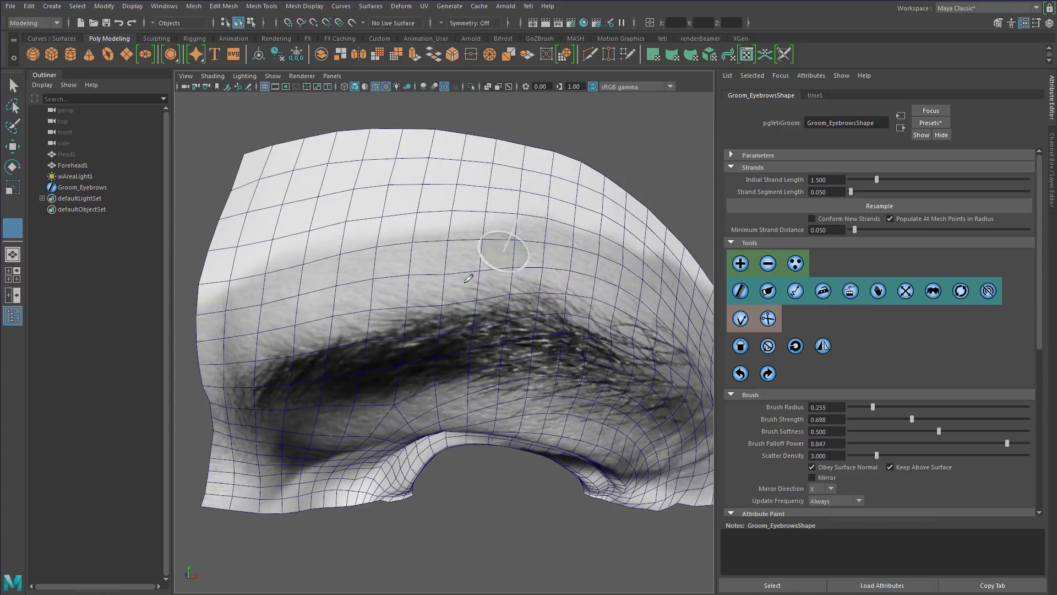
{"action": "scroll", "coordinate": [551, 295], "scroll_direction": "up", "scroll_amount": 3}
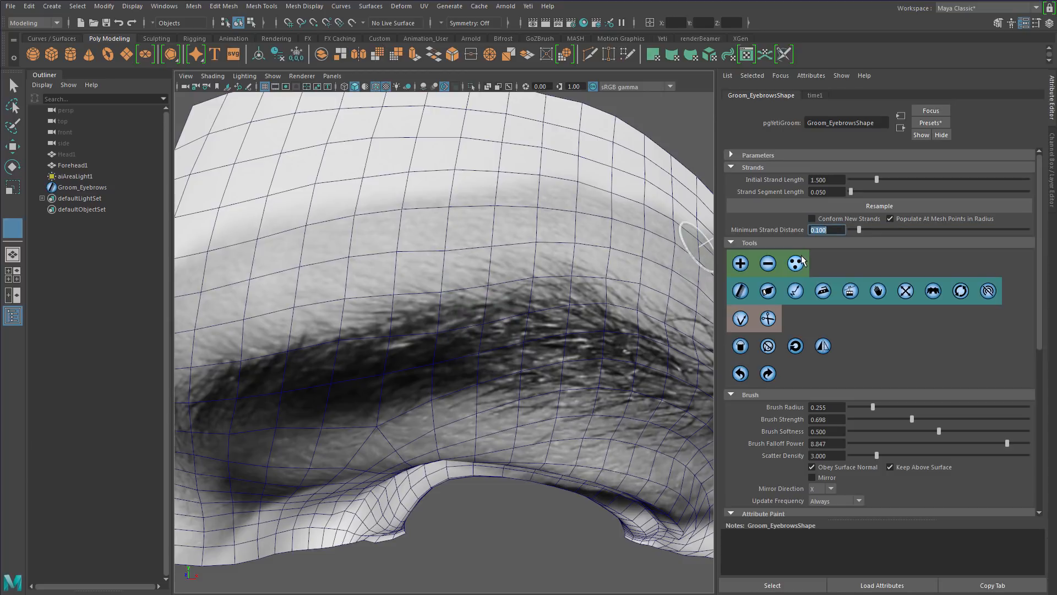
Populate the dark brow area of the forehead mesh with guide strands, covering it between its inner and outer ends.
{"action": "mouse_move", "coordinate": [500, 343]}
{"action": "left_mouse_down"}
{"action": "mouse_move", "coordinate": [489, 345]}
{"action": "mouse_move", "coordinate": [541, 344]}
{"action": "mouse_move", "coordinate": [442, 352]}
{"action": "mouse_move", "coordinate": [503, 358]}
{"action": "mouse_move", "coordinate": [436, 363]}
{"action": "mouse_move", "coordinate": [523, 340]}
{"action": "left_mouse_up"}
{"action": "right_click_drag", "start_coordinate": [523, 339], "coordinate": [429, 339], "text": "alt"}
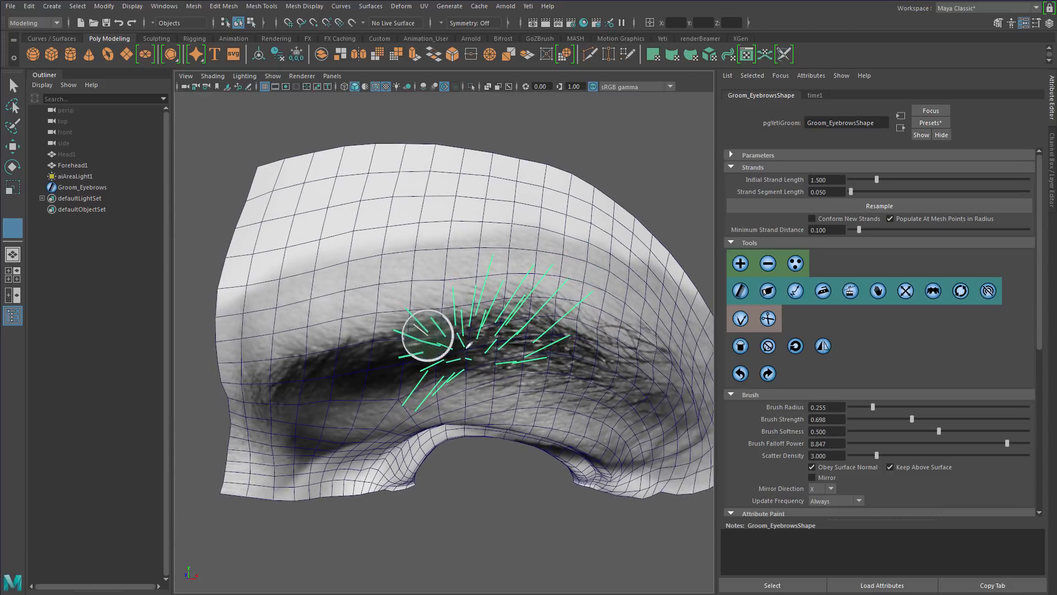
{"action": "mouse_move", "coordinate": [428, 340]}
{"action": "left_mouse_down", "text": "alt"}
{"action": "mouse_move", "coordinate": [477, 346]}
{"action": "mouse_move", "coordinate": [559, 264]}
{"action": "mouse_move", "coordinate": [507, 354]}
{"action": "mouse_move", "coordinate": [496, 307]}
{"action": "mouse_move", "coordinate": [415, 319]}
{"action": "mouse_move", "coordinate": [452, 312]}
{"action": "mouse_move", "coordinate": [382, 350]}
{"action": "mouse_move", "coordinate": [357, 344]}
{"action": "mouse_move", "coordinate": [359, 370]}
{"action": "mouse_move", "coordinate": [343, 310]}
{"action": "mouse_move", "coordinate": [312, 311]}
{"action": "mouse_move", "coordinate": [283, 338]}
{"action": "mouse_move", "coordinate": [332, 335]}
{"action": "mouse_move", "coordinate": [294, 375]}
{"action": "mouse_move", "coordinate": [361, 338]}
{"action": "mouse_move", "coordinate": [344, 337]}
{"action": "left_mouse_up", "text": "alt"}
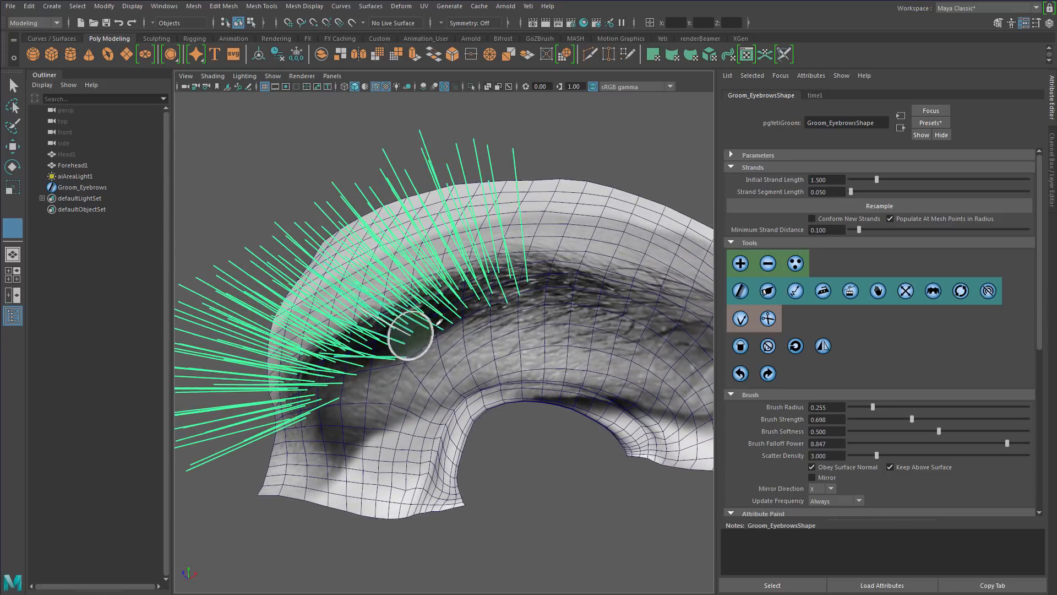
{"action": "mouse_move", "coordinate": [559, 317]}
{"action": "left_mouse_down"}
{"action": "mouse_move", "coordinate": [592, 304]}
{"action": "mouse_move", "coordinate": [549, 285]}
{"action": "left_mouse_up"}
{"action": "mouse_move", "coordinate": [501, 317]}
{"action": "left_mouse_down", "text": "alt"}
{"action": "mouse_move", "coordinate": [503, 283]}
{"action": "mouse_move", "coordinate": [636, 363]}
{"action": "mouse_move", "coordinate": [551, 331]}
{"action": "mouse_move", "coordinate": [434, 361]}
{"action": "mouse_move", "coordinate": [529, 269]}
{"action": "mouse_move", "coordinate": [430, 243]}
{"action": "mouse_move", "coordinate": [318, 246]}
{"action": "mouse_move", "coordinate": [607, 314]}
{"action": "mouse_move", "coordinate": [590, 326]}
{"action": "mouse_move", "coordinate": [491, 306]}
{"action": "mouse_move", "coordinate": [394, 348]}
{"action": "mouse_move", "coordinate": [311, 358]}
{"action": "mouse_move", "coordinate": [399, 410]}
{"action": "mouse_move", "coordinate": [378, 383]}
{"action": "left_mouse_up", "text": "alt"}
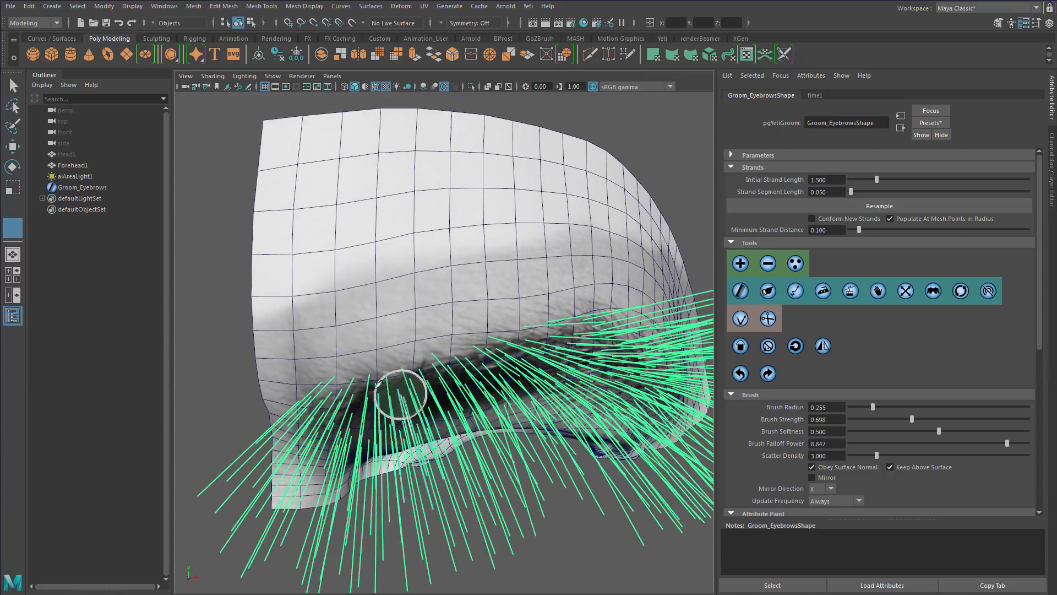
Add guide strands along the upper edge of the brow, filling the gaps near its inner half.
{"action": "right_click_drag", "start_coordinate": [379, 383], "coordinate": [453, 361], "text": "alt"}
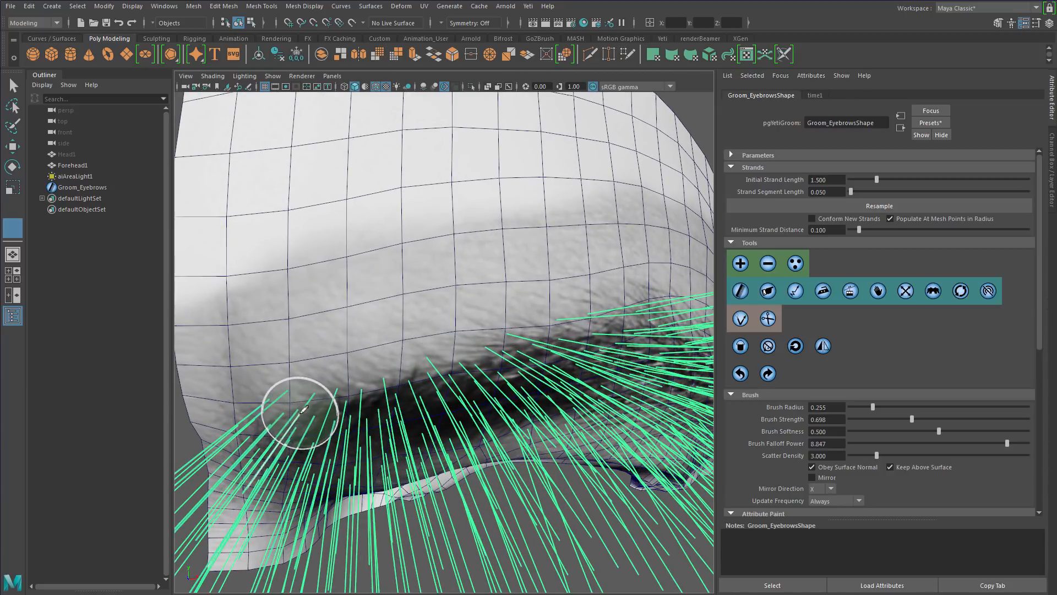
{"action": "mouse_move", "coordinate": [329, 402]}
{"action": "left_mouse_down"}
{"action": "mouse_move", "coordinate": [627, 320]}
{"action": "mouse_move", "coordinate": [508, 356]}
{"action": "mouse_move", "coordinate": [534, 315]}
{"action": "left_mouse_up"}
{"action": "right_click_drag", "start_coordinate": [538, 311], "coordinate": [455, 322], "text": "alt"}
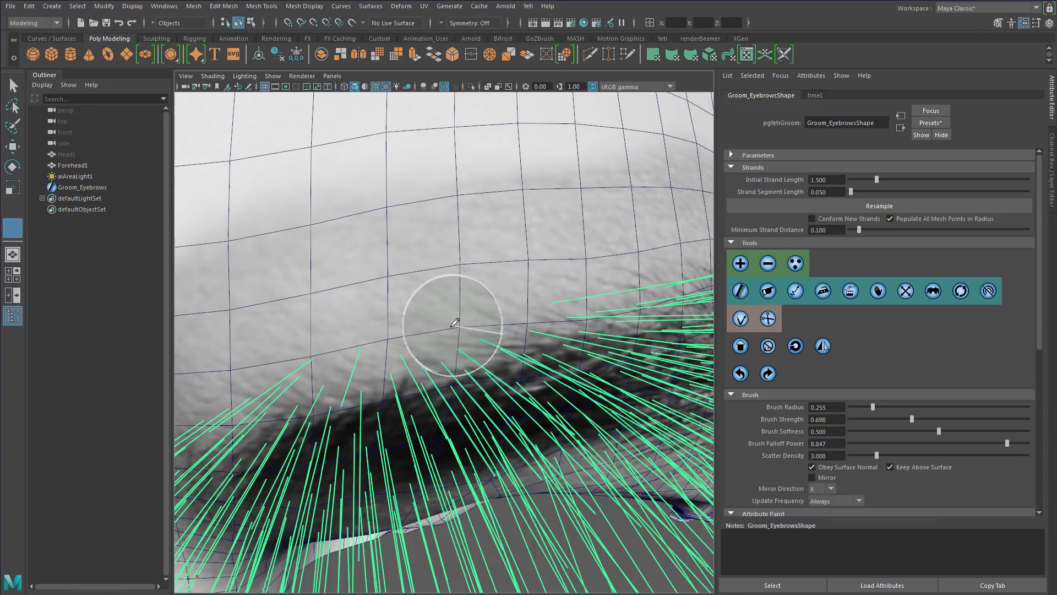
{"action": "mouse_move", "coordinate": [455, 322]}
{"action": "left_mouse_down"}
{"action": "mouse_move", "coordinate": [460, 303]}
{"action": "mouse_move", "coordinate": [524, 314]}
{"action": "mouse_move", "coordinate": [454, 354]}
{"action": "left_mouse_up"}
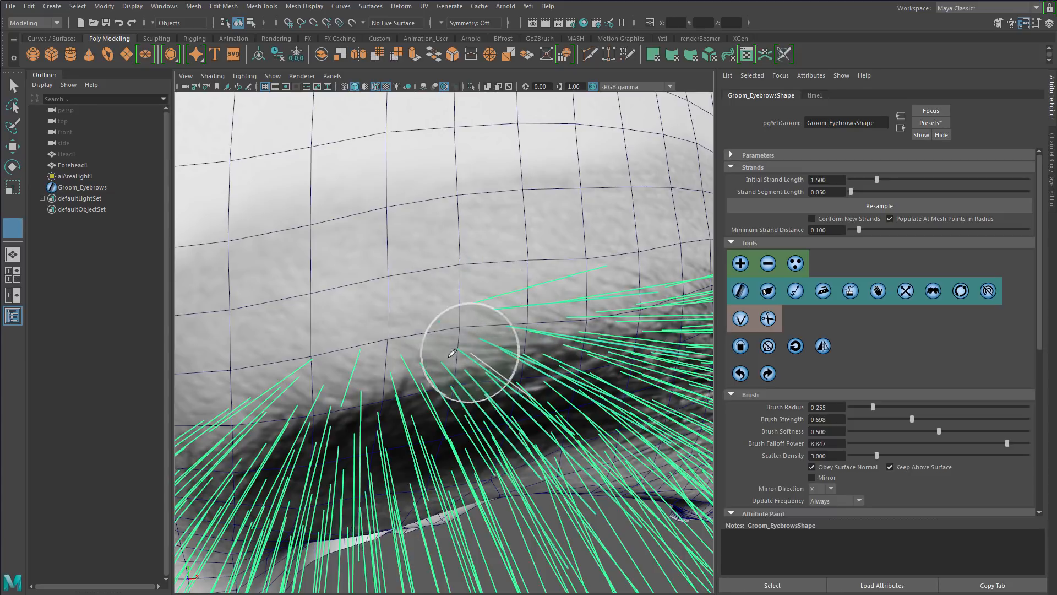
{"action": "left_click_drag", "start_coordinate": [315, 402], "coordinate": [405, 387]}
{"action": "mouse_move", "coordinate": [532, 370]}
{"action": "left_mouse_down"}
{"action": "mouse_move", "coordinate": [613, 347]}
{"action": "mouse_move", "coordinate": [523, 343]}
{"action": "left_mouse_up"}
Add guide strands around the outer tail of the brow, following the hairs in the texture.
{"action": "mouse_move", "coordinate": [559, 307]}
{"action": "left_mouse_down"}
{"action": "mouse_move", "coordinate": [646, 314]}
{"action": "mouse_move", "coordinate": [501, 307]}
{"action": "mouse_move", "coordinate": [425, 366]}
{"action": "mouse_move", "coordinate": [388, 346]}
{"action": "left_mouse_up"}
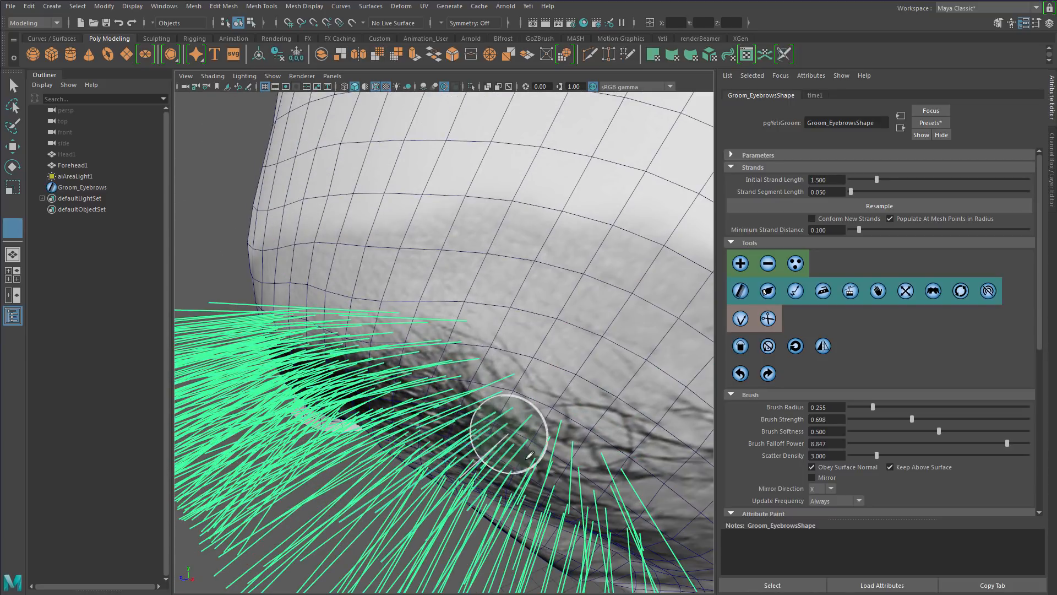
{"action": "scroll", "coordinate": [452, 410], "scroll_direction": "down", "scroll_amount": 4}
{"action": "left_click_drag", "start_coordinate": [449, 415], "coordinate": [473, 416], "text": "alt"}
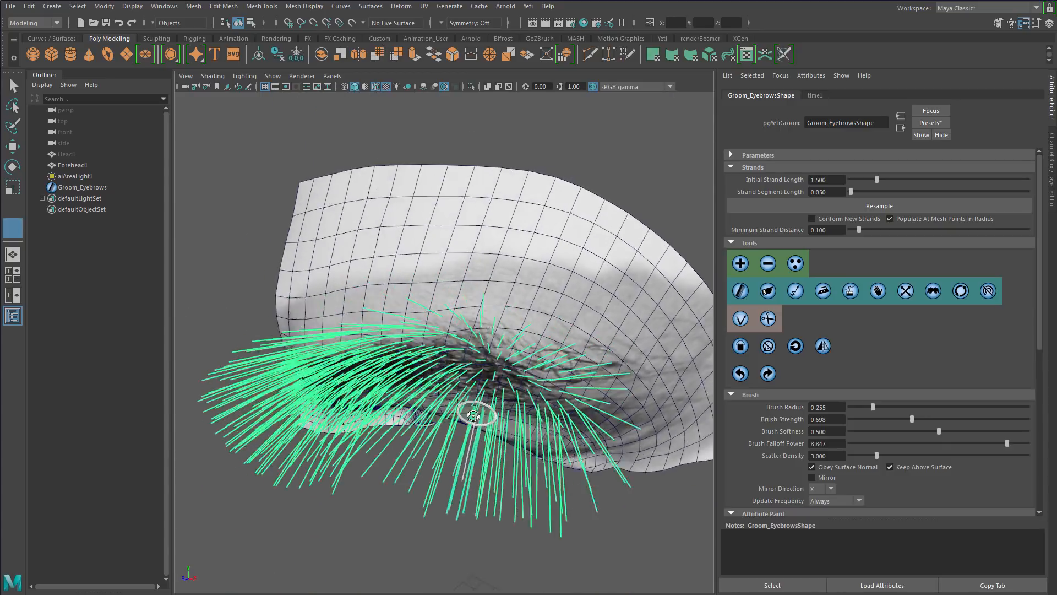
{"action": "scroll", "coordinate": [525, 360], "scroll_direction": "up", "scroll_amount": 4}
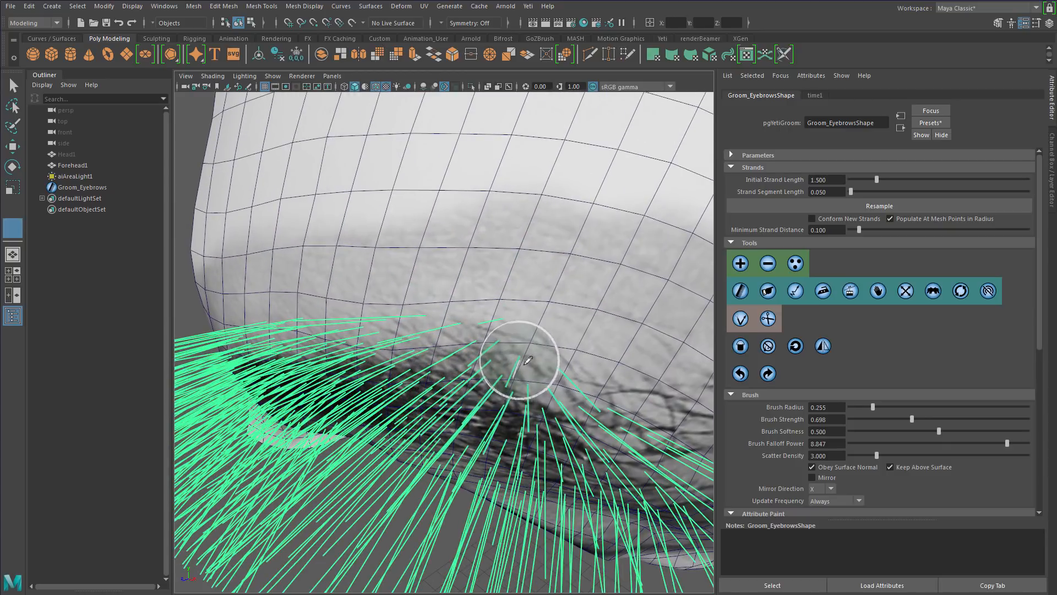
{"action": "scroll", "coordinate": [495, 369], "scroll_direction": "down", "scroll_amount": 4}
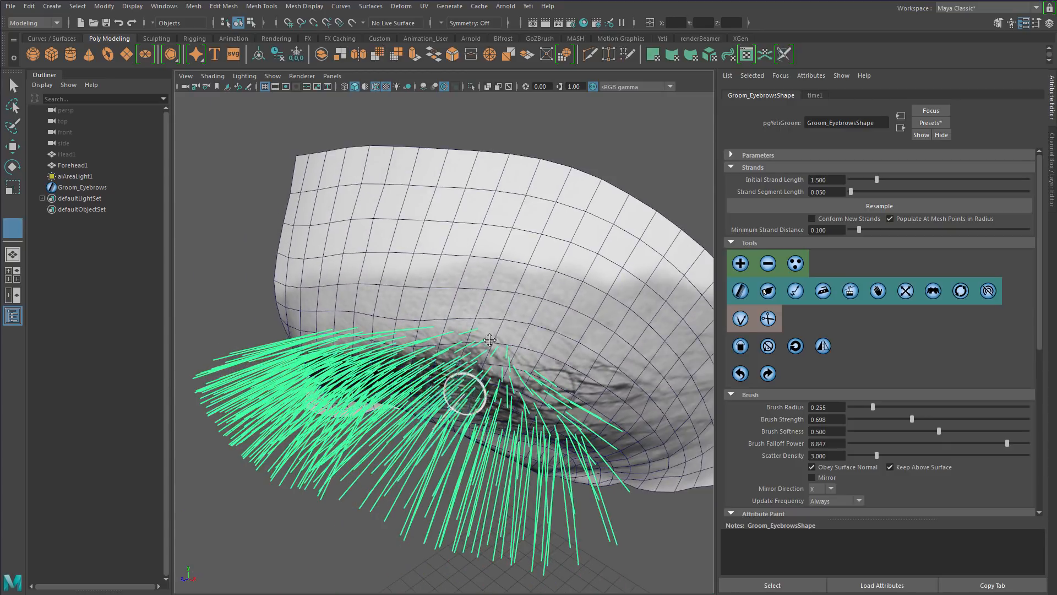
{"action": "left_click_drag", "start_coordinate": [462, 385], "coordinate": [448, 358], "text": "alt"}
{"action": "scroll", "coordinate": [473, 319], "scroll_direction": "up", "scroll_amount": 4}
Add guide strands at the inner end and along the lower edge of the brow.
{"action": "left_click_drag", "start_coordinate": [473, 319], "coordinate": [566, 332], "text": "alt"}
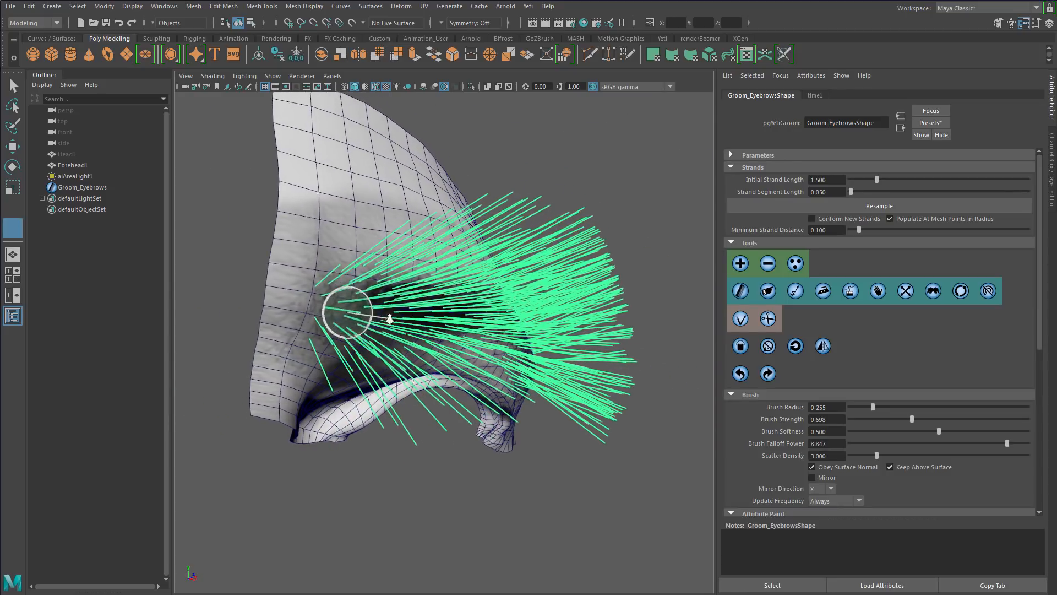
{"action": "scroll", "coordinate": [267, 296], "scroll_direction": "up", "scroll_amount": 3}
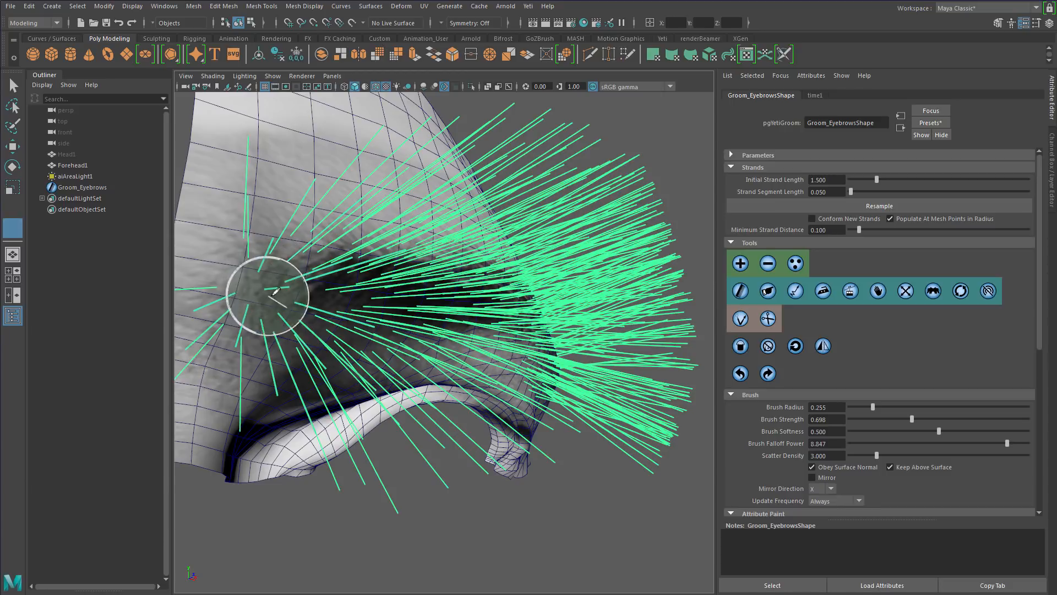
{"action": "mouse_move", "coordinate": [283, 299]}
{"action": "left_mouse_down", "text": "alt"}
{"action": "mouse_move", "coordinate": [250, 276]}
{"action": "mouse_move", "coordinate": [244, 295]}
{"action": "left_mouse_up", "text": "alt"}
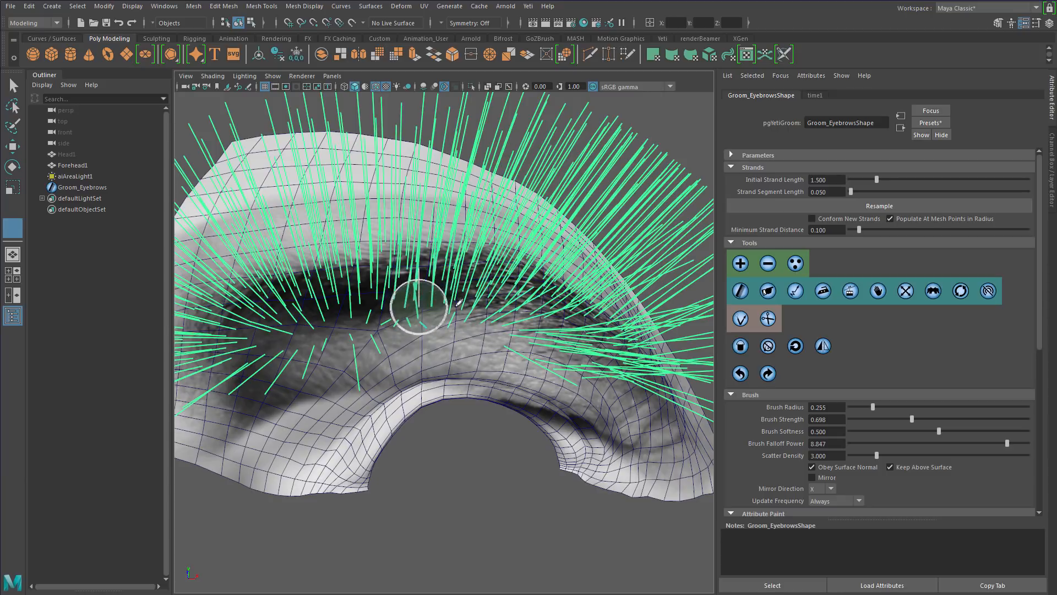
{"action": "left_click_drag", "start_coordinate": [515, 309], "coordinate": [587, 361], "text": "alt"}
{"action": "scroll", "coordinate": [396, 356], "scroll_direction": "down", "scroll_amount": 4}
{"action": "mouse_move", "coordinate": [396, 355]}
{"action": "left_mouse_down", "text": "alt"}
{"action": "mouse_move", "coordinate": [408, 314]}
{"action": "mouse_move", "coordinate": [418, 376]}
{"action": "mouse_move", "coordinate": [423, 365]}
{"action": "left_mouse_up", "text": "alt"}
{"action": "middle_click_drag", "start_coordinate": [462, 338], "coordinate": [482, 381], "text": "alt"}
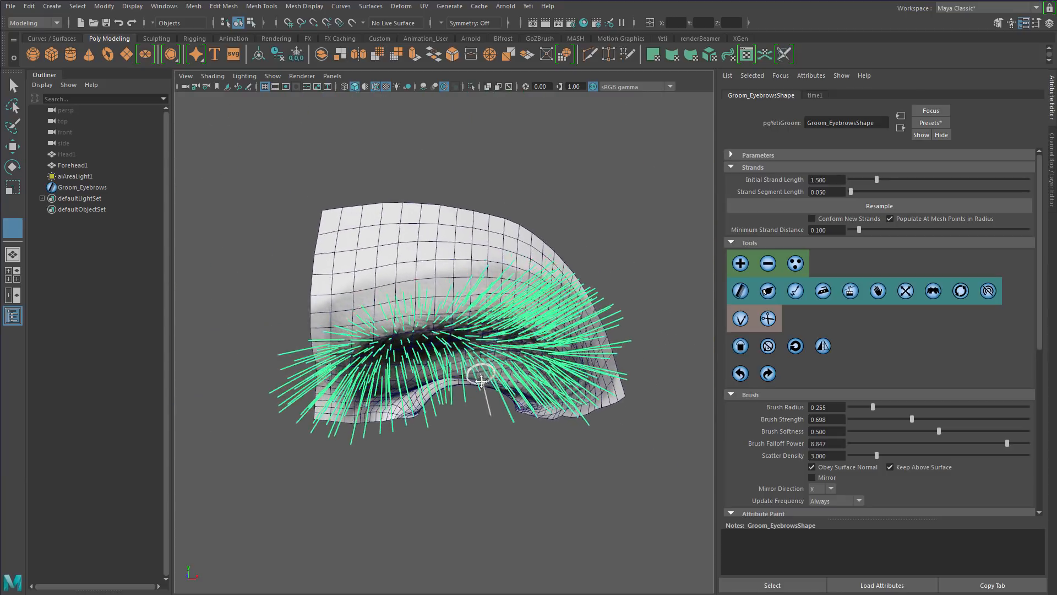
Set the Brush Radius to 1.808 and inspect the coverage of the brow strands from the front and from below.
{"action": "left_click_drag", "start_coordinate": [461, 397], "coordinate": [490, 387], "text": "alt"}
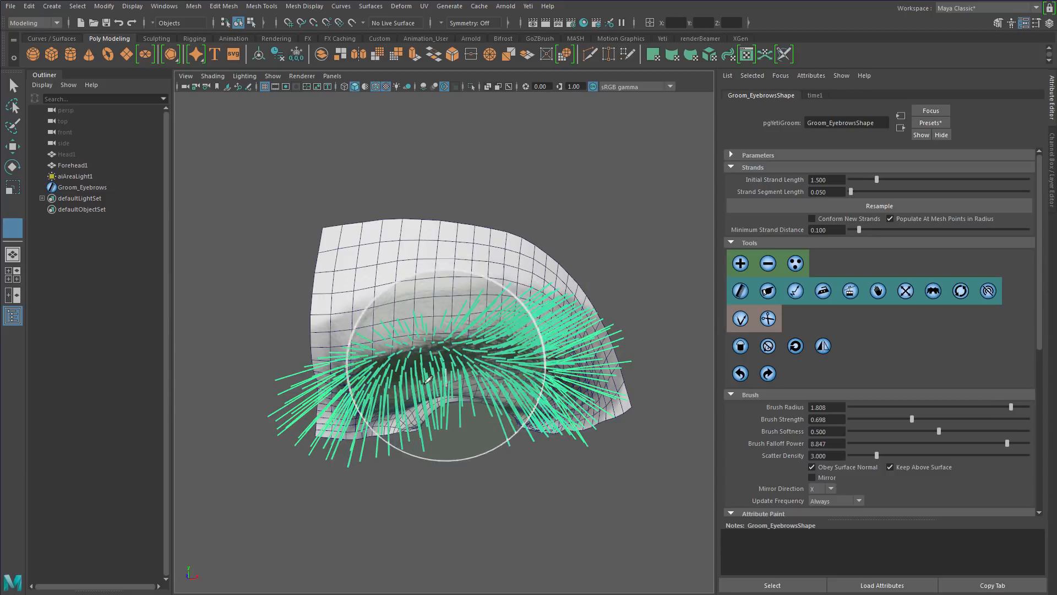
{"action": "left_click_drag", "start_coordinate": [401, 405], "coordinate": [409, 380], "text": "alt"}
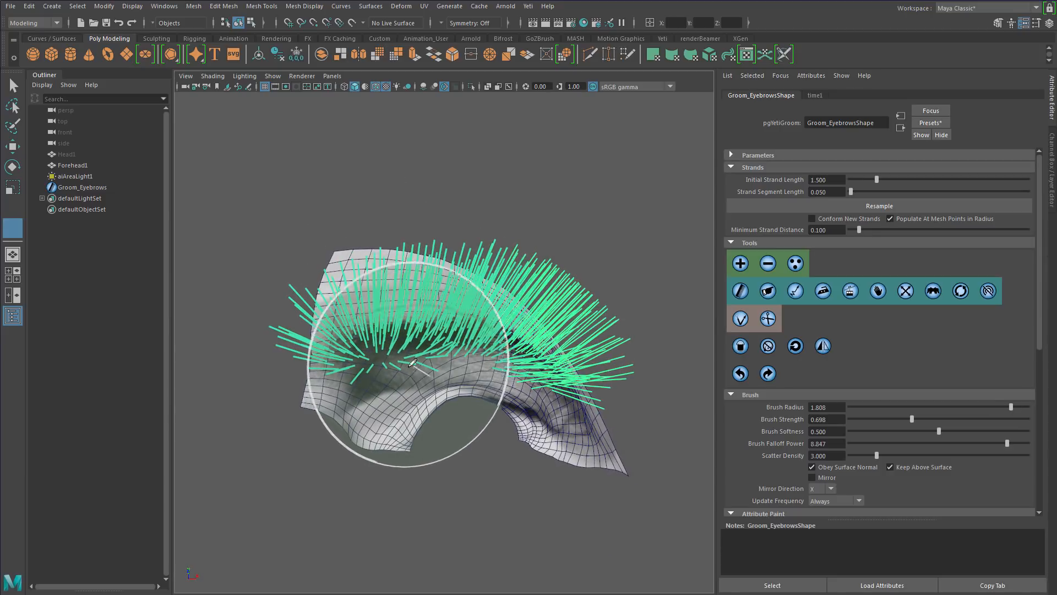
{"action": "right_click_drag", "start_coordinate": [474, 361], "coordinate": [498, 364], "text": "alt"}
{"action": "mouse_move", "coordinate": [498, 364]}
{"action": "left_mouse_down", "text": "alt"}
{"action": "mouse_move", "coordinate": [407, 358]}
{"action": "mouse_move", "coordinate": [442, 373]}
{"action": "mouse_move", "coordinate": [430, 360]}
{"action": "left_mouse_up", "text": "alt"}
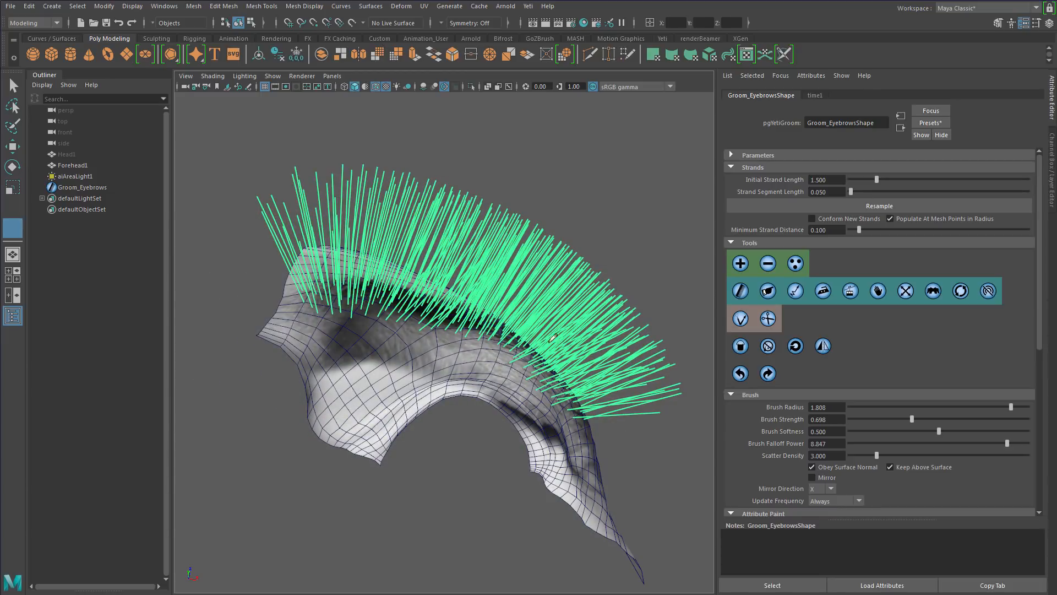
{"action": "left_click_drag", "start_coordinate": [549, 395], "coordinate": [502, 338], "text": "alt"}
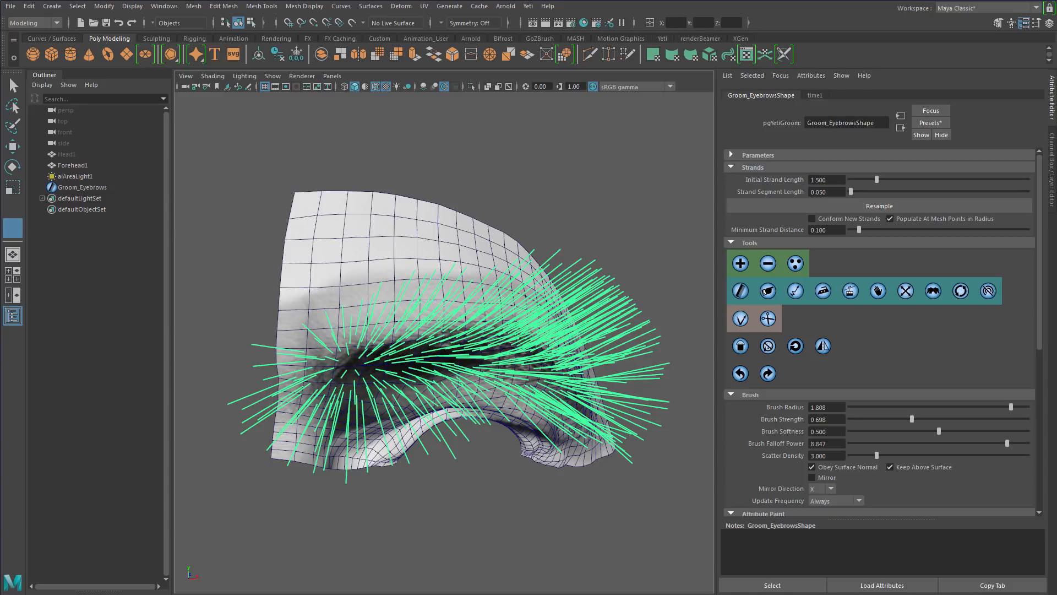
Examine the hair direction and length in the reference image Eyebrows.jpg in IrfanView, and close it.
{"action": "left_click_drag", "start_coordinate": [1054, 110], "coordinate": [650, 153]}
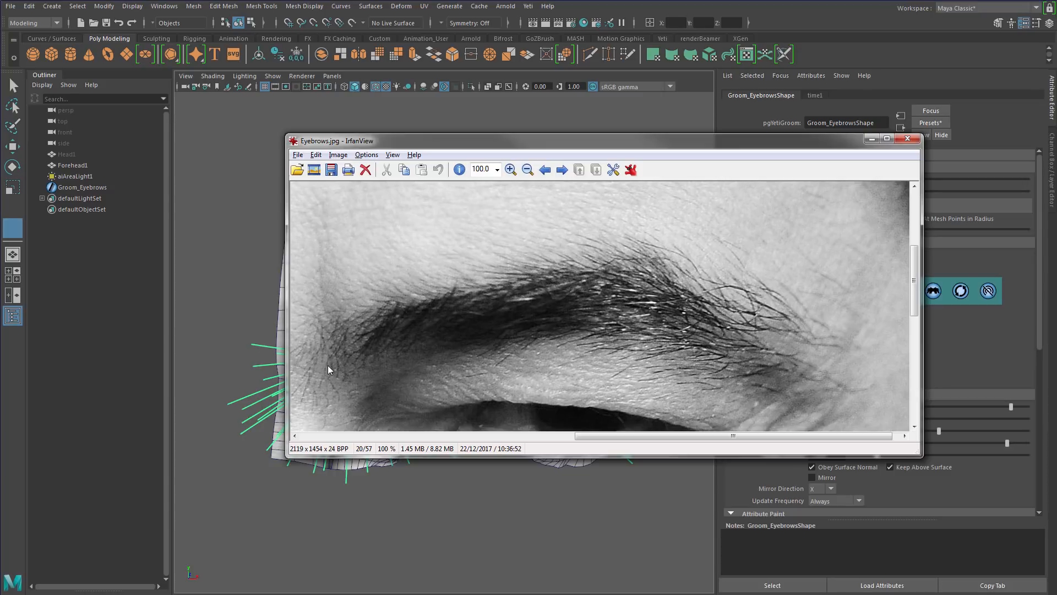
{"action": "left_click_drag", "start_coordinate": [722, 144], "coordinate": [728, 146]}
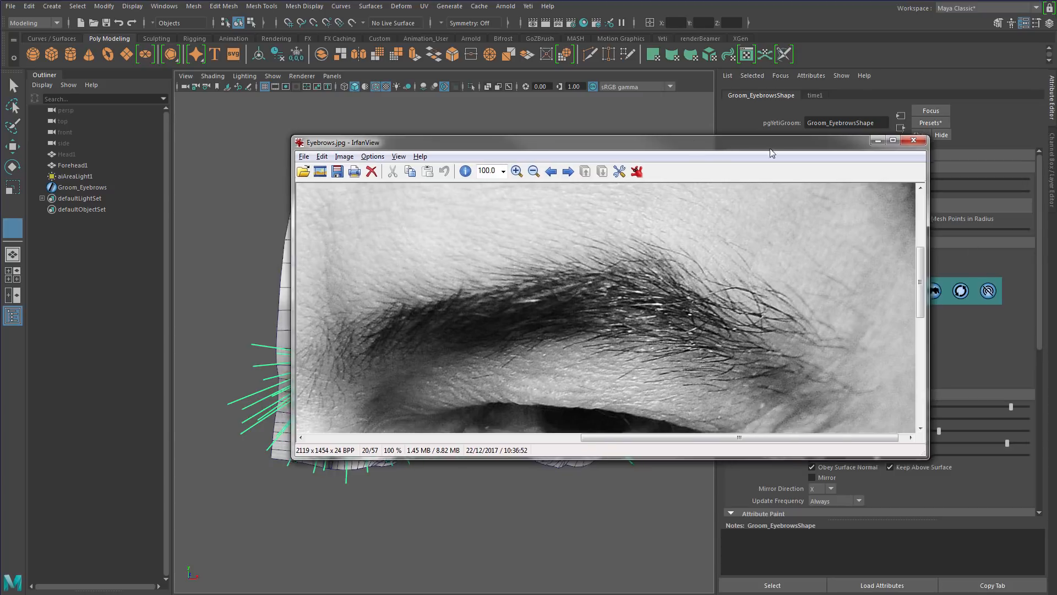
{"action": "key", "text": "Escape"}
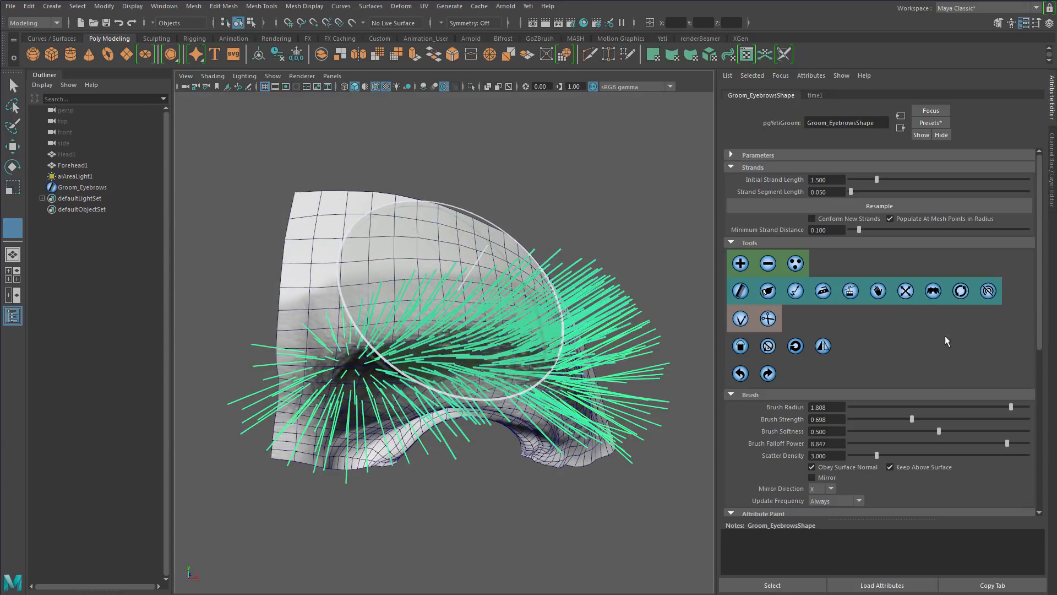
Set the Brush Radius to 0.623 and the Brush Strength to 0.984, and shorten the strands along the whole brow.
{"action": "left_click_drag", "start_coordinate": [911, 407], "coordinate": [905, 407]}
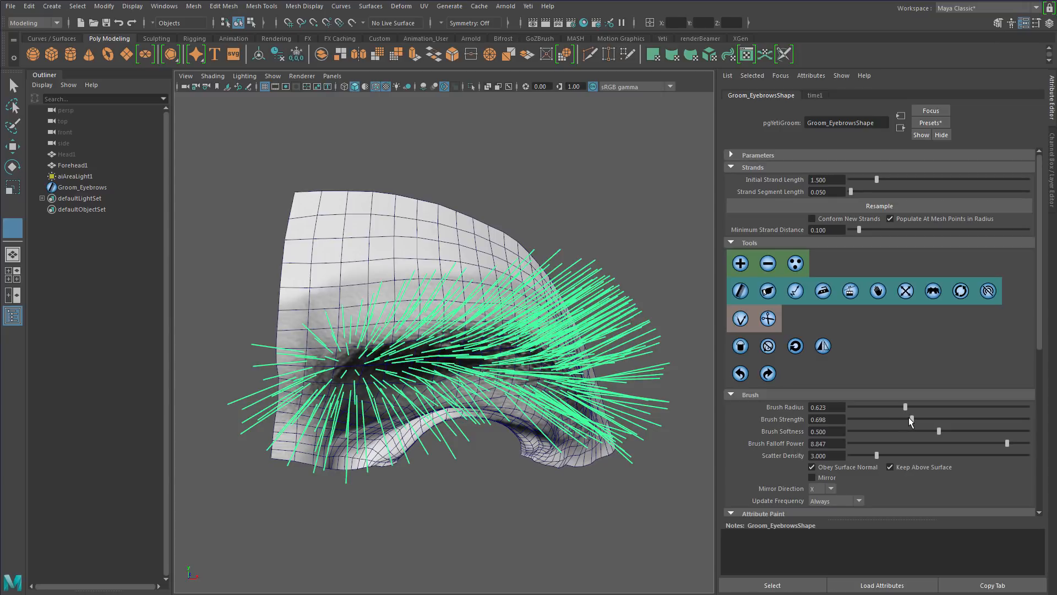
{"action": "left_click_drag", "start_coordinate": [910, 418], "coordinate": [930, 414]}
{"action": "left_click_drag", "start_coordinate": [937, 415], "coordinate": [935, 415]}
{"action": "mouse_move", "coordinate": [349, 350]}
{"action": "left_mouse_down", "text": "alt"}
{"action": "mouse_move", "coordinate": [313, 325]}
{"action": "mouse_move", "coordinate": [380, 402]}
{"action": "left_mouse_up", "text": "alt"}
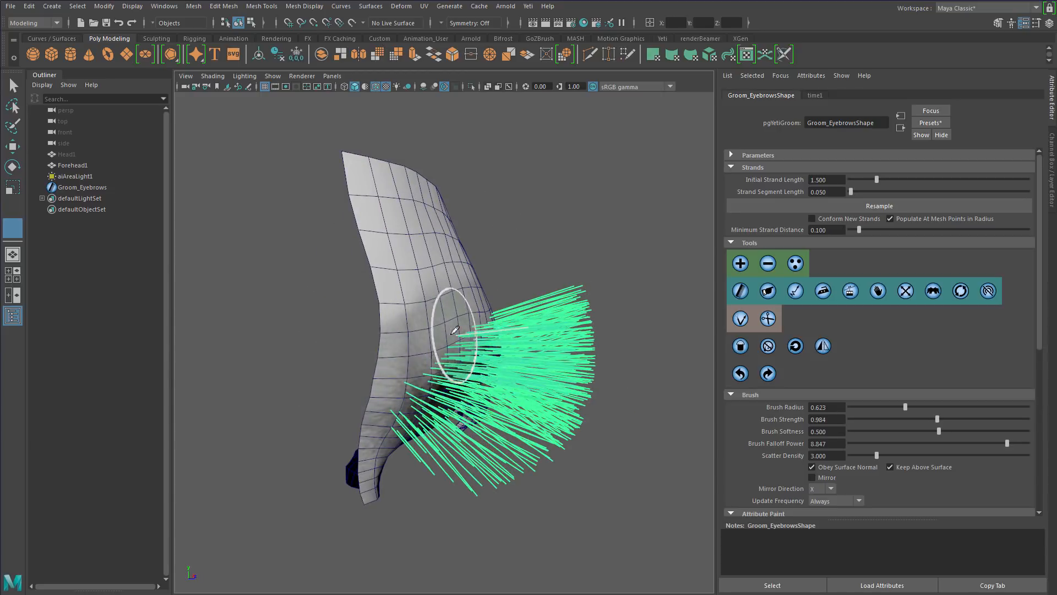
{"action": "left_click_drag", "start_coordinate": [455, 331], "coordinate": [364, 402], "text": "alt"}
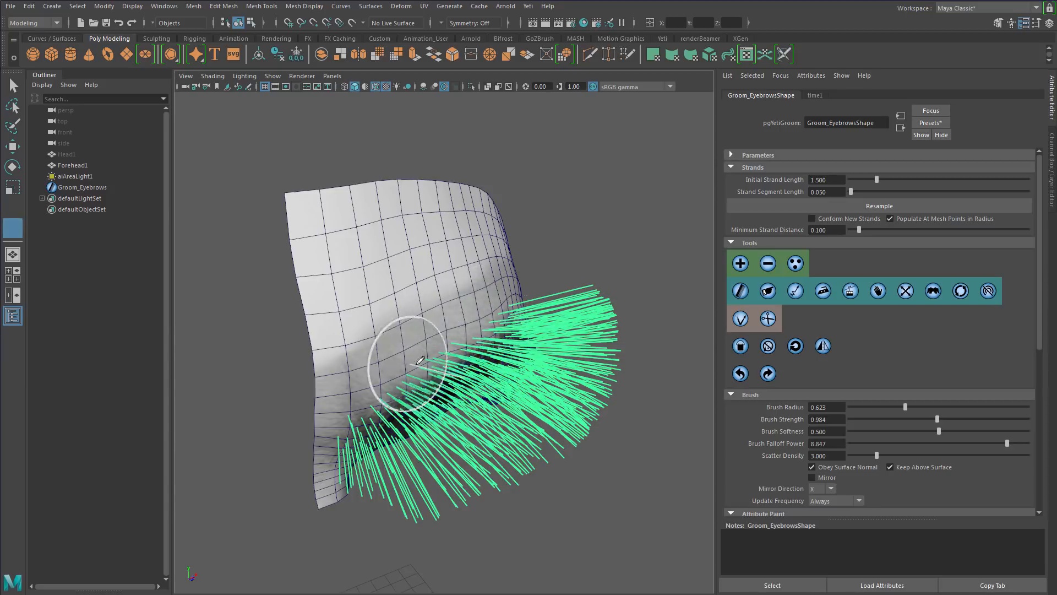
{"action": "left_click_drag", "start_coordinate": [420, 360], "coordinate": [287, 370], "text": "alt"}
{"action": "left_click_drag", "start_coordinate": [602, 359], "coordinate": [485, 388], "text": "alt"}
{"action": "left_click_drag", "start_coordinate": [439, 353], "coordinate": [493, 258], "text": "alt"}
{"action": "mouse_move", "coordinate": [527, 303]}
{"action": "left_mouse_down", "text": "alt"}
{"action": "mouse_move", "coordinate": [438, 308]}
{"action": "mouse_move", "coordinate": [453, 351]}
{"action": "mouse_move", "coordinate": [278, 336]}
{"action": "left_mouse_up", "text": "alt"}
{"action": "mouse_move", "coordinate": [350, 324]}
{"action": "left_mouse_down", "text": "alt"}
{"action": "mouse_move", "coordinate": [378, 425]}
{"action": "mouse_move", "coordinate": [425, 255]}
{"action": "mouse_move", "coordinate": [475, 335]}
{"action": "mouse_move", "coordinate": [413, 366]}
{"action": "mouse_move", "coordinate": [435, 379]}
{"action": "mouse_move", "coordinate": [471, 344]}
{"action": "mouse_move", "coordinate": [276, 354]}
{"action": "mouse_move", "coordinate": [325, 311]}
{"action": "mouse_move", "coordinate": [325, 328]}
{"action": "mouse_move", "coordinate": [444, 354]}
{"action": "mouse_move", "coordinate": [437, 349]}
{"action": "mouse_move", "coordinate": [484, 291]}
{"action": "mouse_move", "coordinate": [624, 297]}
{"action": "mouse_move", "coordinate": [630, 276]}
{"action": "mouse_move", "coordinate": [578, 350]}
{"action": "mouse_move", "coordinate": [437, 354]}
{"action": "mouse_move", "coordinate": [382, 312]}
{"action": "mouse_move", "coordinate": [518, 304]}
{"action": "left_mouse_up", "text": "alt"}
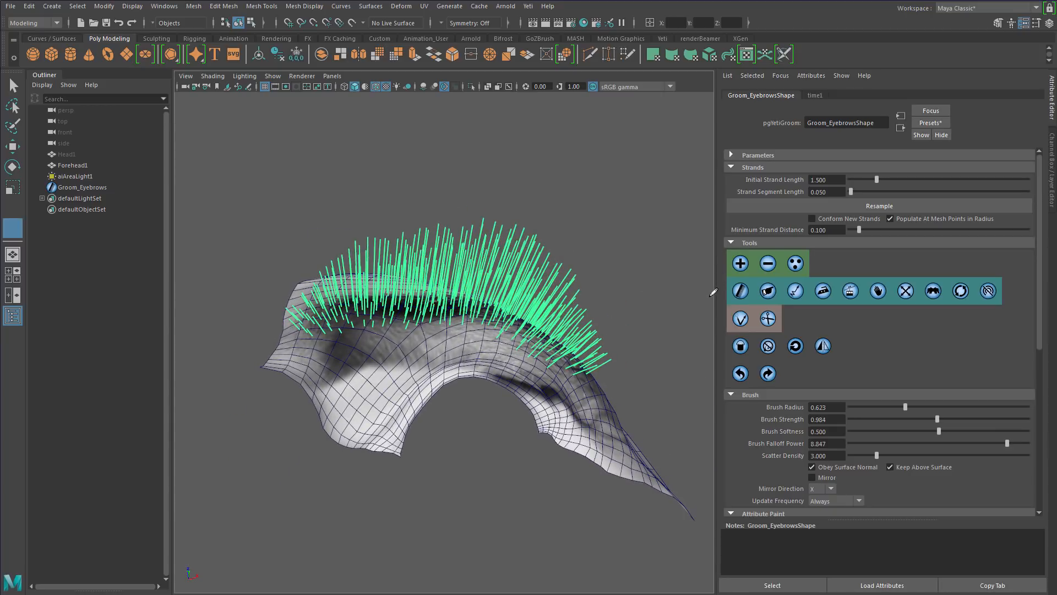
Set the Brush Radius to 1.377 and the Brush Falloff Power to 1, and comb the brow strands outward toward the temple.
{"action": "left_click_drag", "start_coordinate": [399, 348], "coordinate": [385, 380], "text": "alt"}
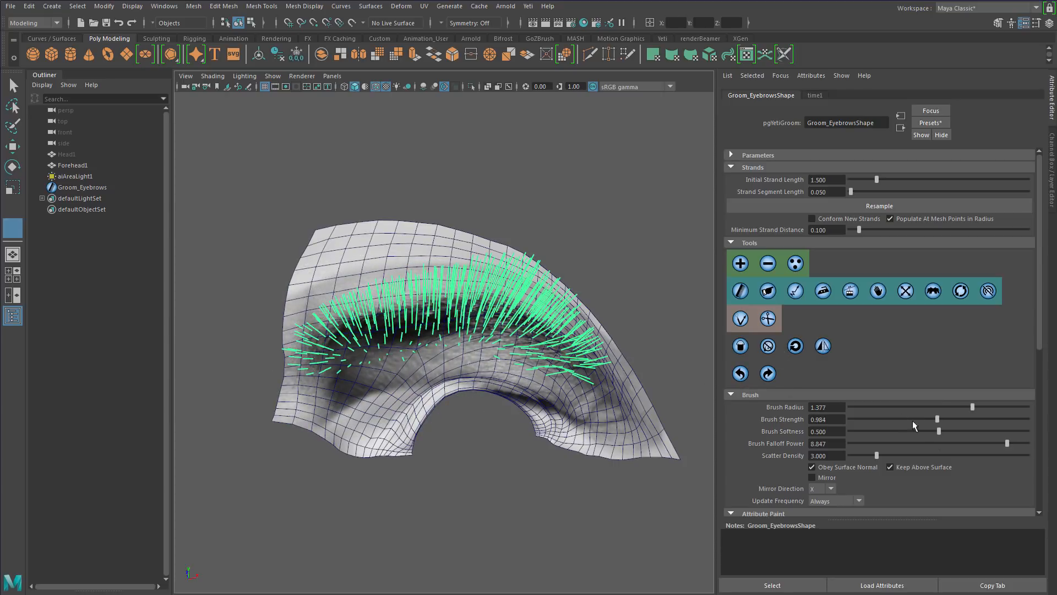
{"action": "left_click", "coordinate": [930, 442]}
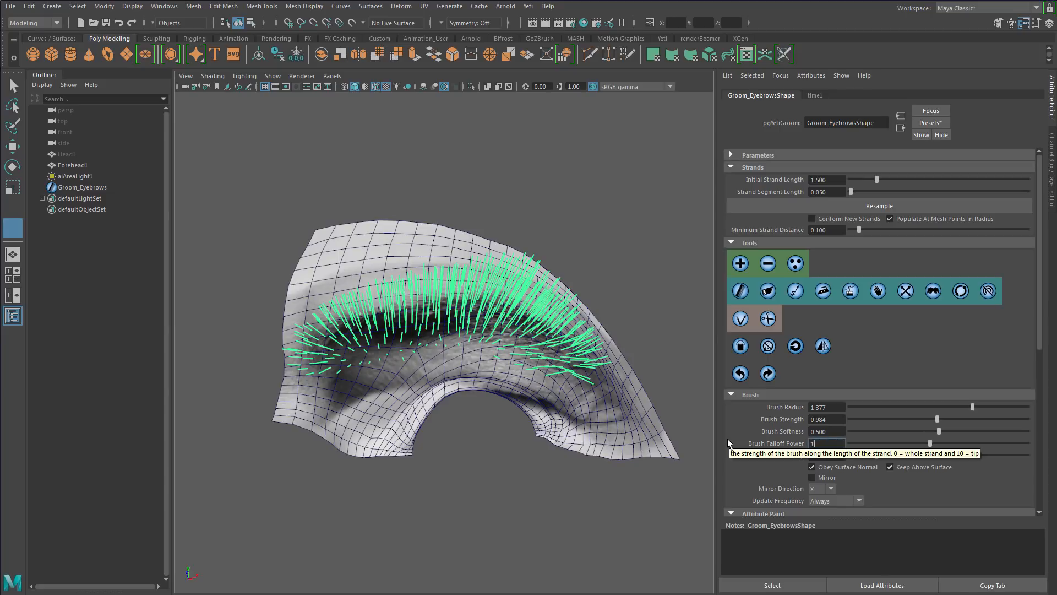
{"action": "type", "text": "1"}
{"action": "key", "text": "Return"}
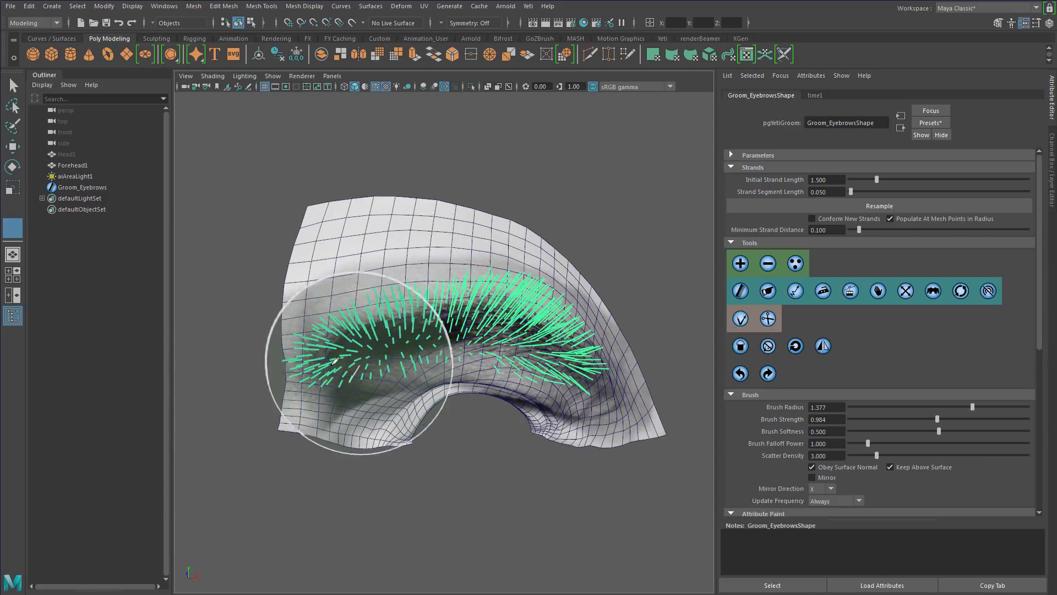
{"action": "mouse_move", "coordinate": [356, 330]}
{"action": "left_mouse_down"}
{"action": "mouse_move", "coordinate": [358, 342]}
{"action": "mouse_move", "coordinate": [378, 331]}
{"action": "mouse_move", "coordinate": [548, 318]}
{"action": "mouse_move", "coordinate": [532, 394]}
{"action": "left_mouse_up"}
{"action": "left_click_drag", "start_coordinate": [496, 279], "coordinate": [600, 366]}
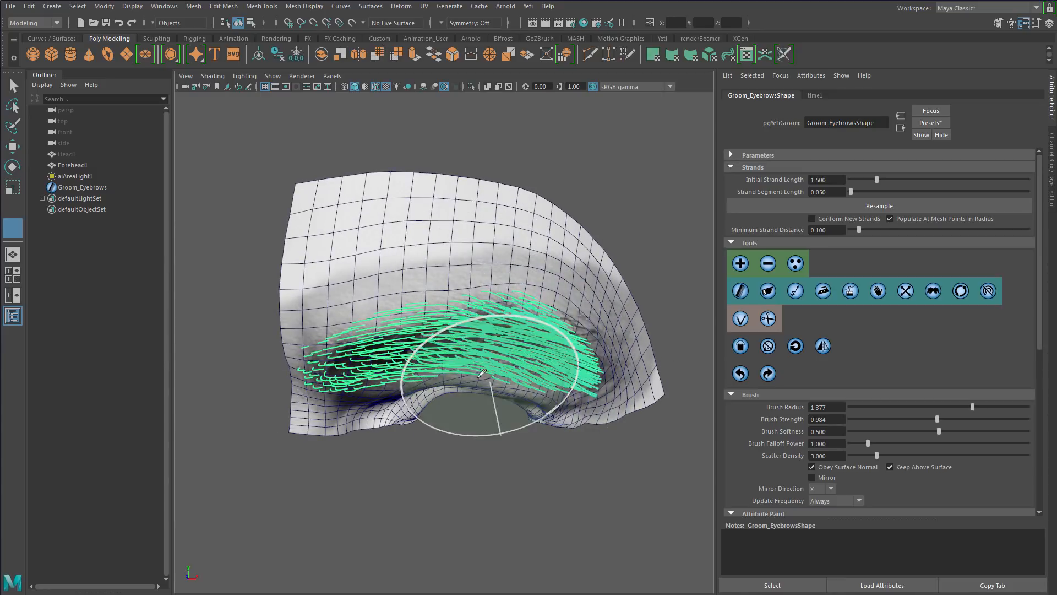
Comb again over the lower edge, inner end and middle of the brow to flatten and straighten the strands outward.
{"action": "mouse_move", "coordinate": [482, 373]}
{"action": "left_mouse_down"}
{"action": "mouse_move", "coordinate": [550, 380]}
{"action": "mouse_move", "coordinate": [522, 379]}
{"action": "left_mouse_up"}
{"action": "mouse_move", "coordinate": [351, 373]}
{"action": "left_mouse_down"}
{"action": "mouse_move", "coordinate": [419, 380]}
{"action": "mouse_move", "coordinate": [465, 226]}
{"action": "mouse_move", "coordinate": [471, 313]}
{"action": "mouse_move", "coordinate": [533, 310]}
{"action": "left_mouse_up"}
{"action": "left_click_drag", "start_coordinate": [526, 312], "coordinate": [517, 361], "text": "alt"}
{"action": "left_click_drag", "start_coordinate": [434, 338], "coordinate": [545, 352]}
{"action": "mouse_move", "coordinate": [484, 326]}
{"action": "left_mouse_down", "text": "alt"}
{"action": "mouse_move", "coordinate": [556, 369]}
{"action": "mouse_move", "coordinate": [550, 347]}
{"action": "left_mouse_up", "text": "alt"}
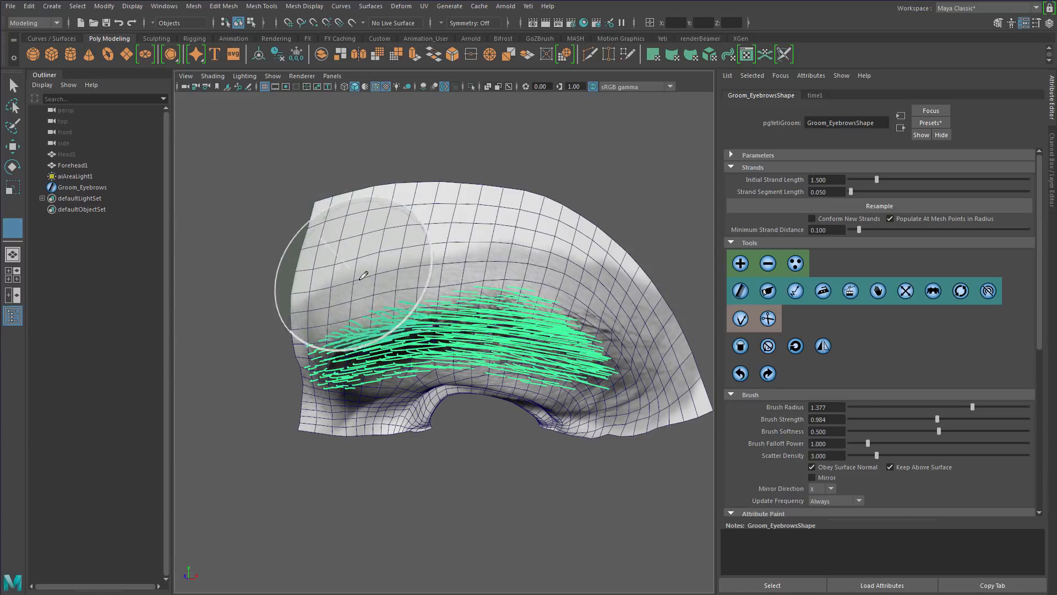
Comb the strands at the upper outer part of the brow downward so they converge toward the tail.
{"action": "left_click_drag", "start_coordinate": [490, 190], "coordinate": [591, 266]}
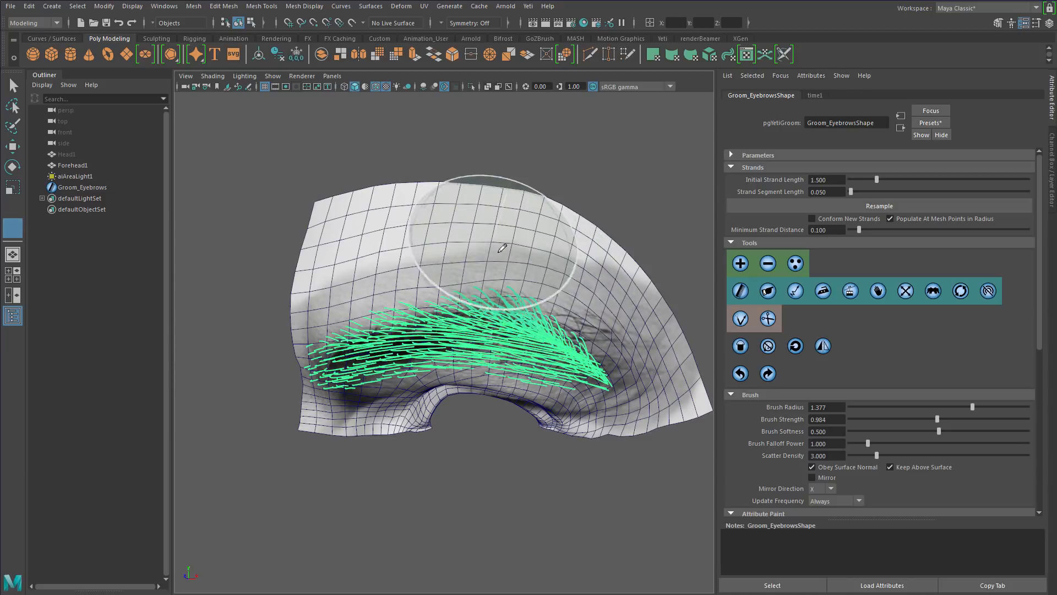
{"action": "scroll", "coordinate": [435, 231], "scroll_direction": "up", "scroll_amount": 5}
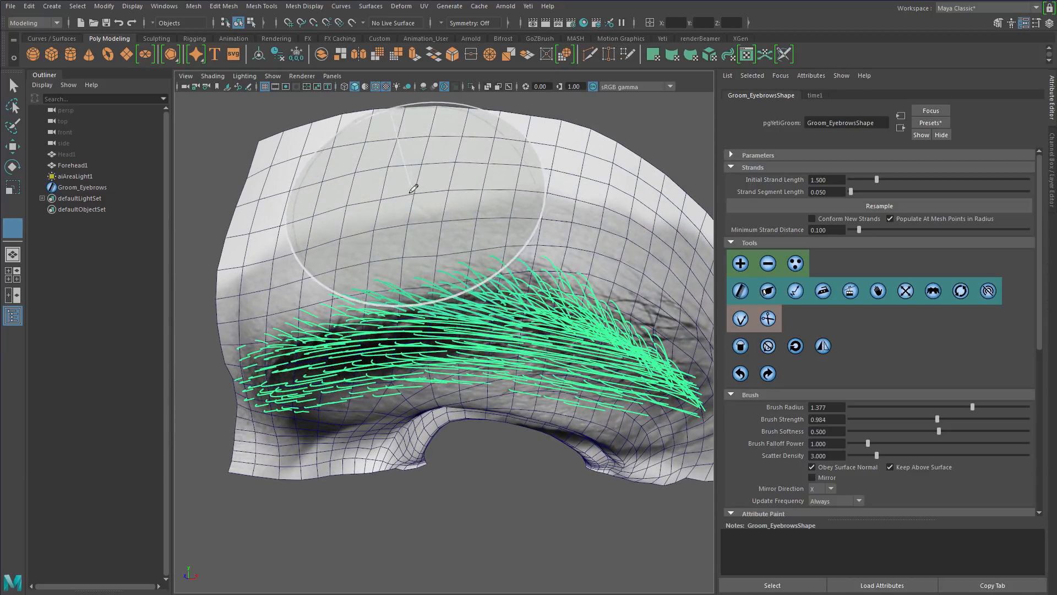
{"action": "left_click_drag", "start_coordinate": [406, 193], "coordinate": [424, 223], "text": "alt"}
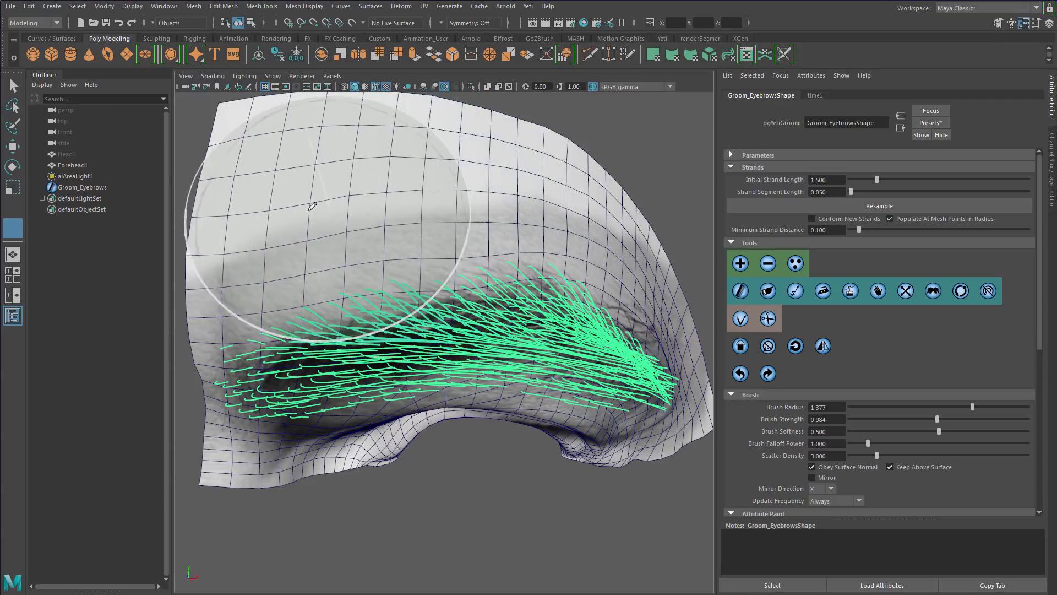
{"action": "middle_click_drag", "start_coordinate": [360, 405], "coordinate": [404, 347], "text": "alt"}
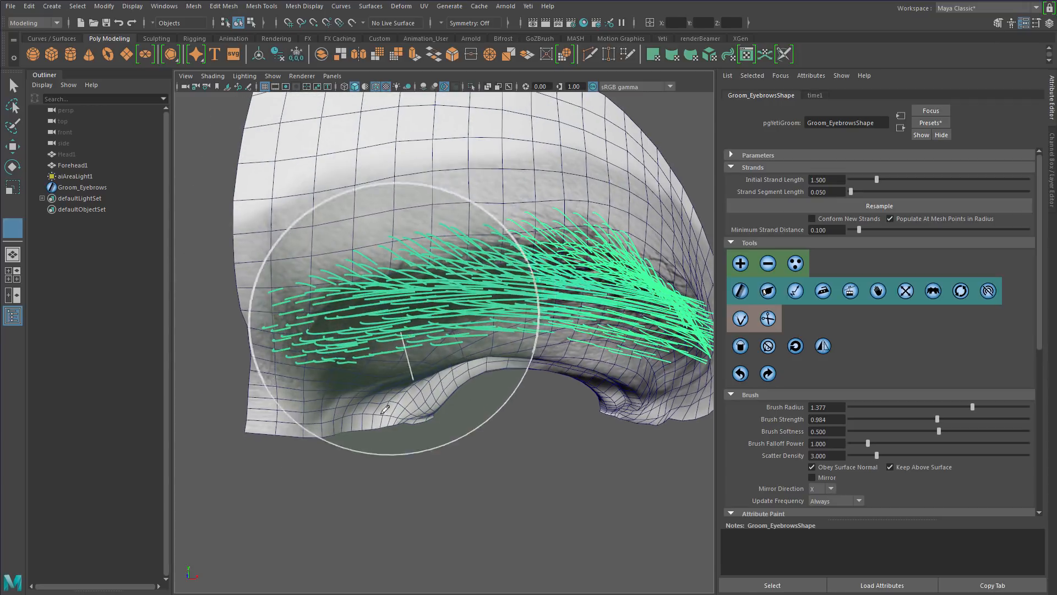
{"action": "left_click_drag", "start_coordinate": [357, 427], "coordinate": [352, 402], "text": "alt"}
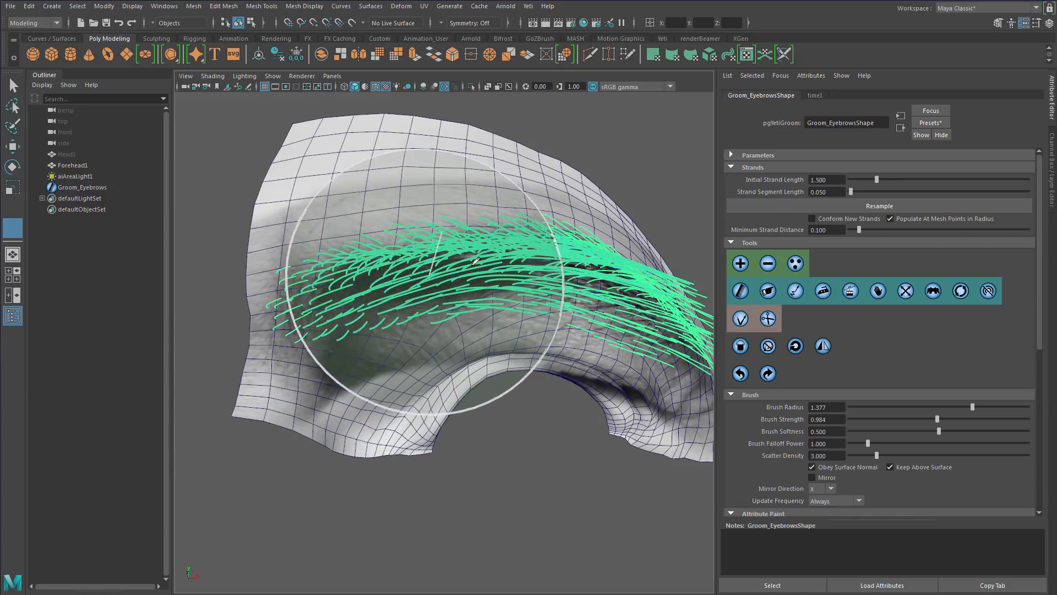
Refine the combing of the brow's lower edge and inner end, reducing the Brush Radius to 0.816, 0.506 and 0.295.
{"action": "middle_click_drag", "start_coordinate": [400, 403], "coordinate": [356, 402]}
{"action": "left_click_drag", "start_coordinate": [357, 380], "coordinate": [355, 368]}
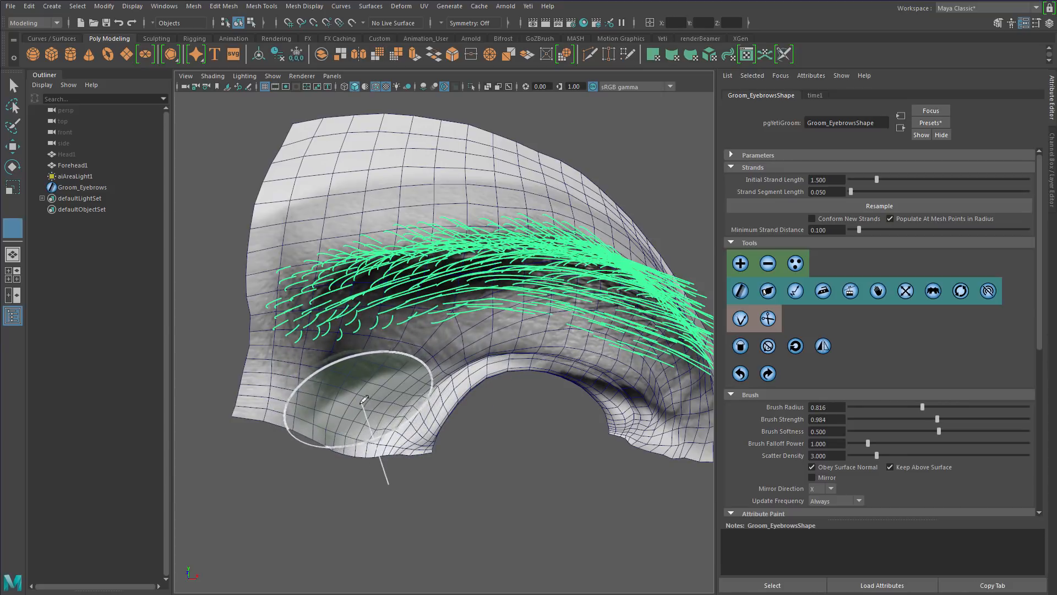
{"action": "middle_click_drag", "start_coordinate": [362, 399], "coordinate": [342, 400]}
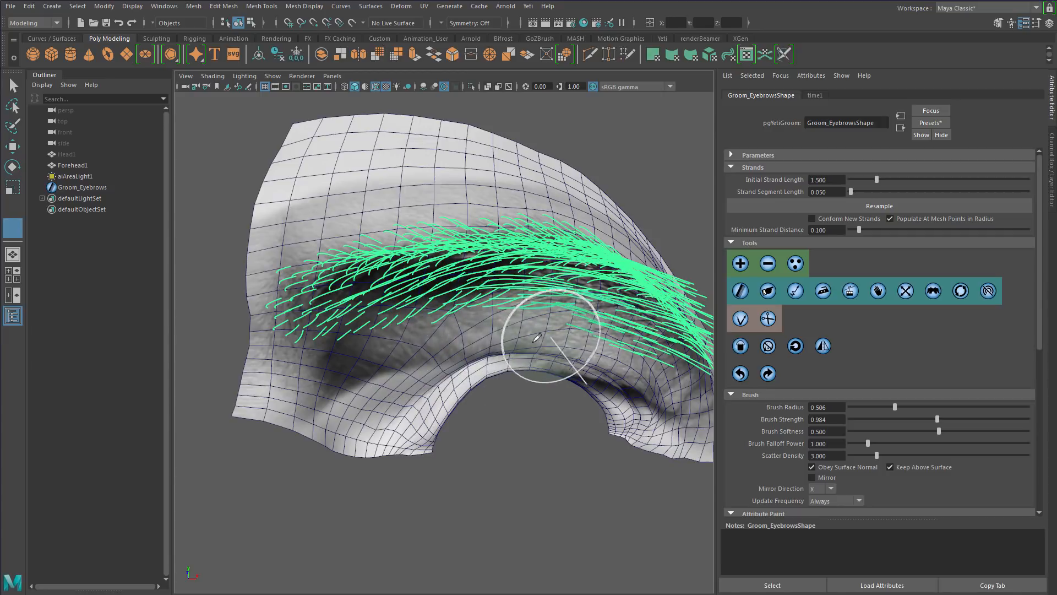
{"action": "left_click_drag", "start_coordinate": [502, 349], "coordinate": [479, 361], "text": "alt"}
{"action": "mouse_move", "coordinate": [559, 339]}
{"action": "left_mouse_down", "text": "alt"}
{"action": "mouse_move", "coordinate": [490, 341]}
{"action": "mouse_move", "coordinate": [421, 322]}
{"action": "left_mouse_up", "text": "alt"}
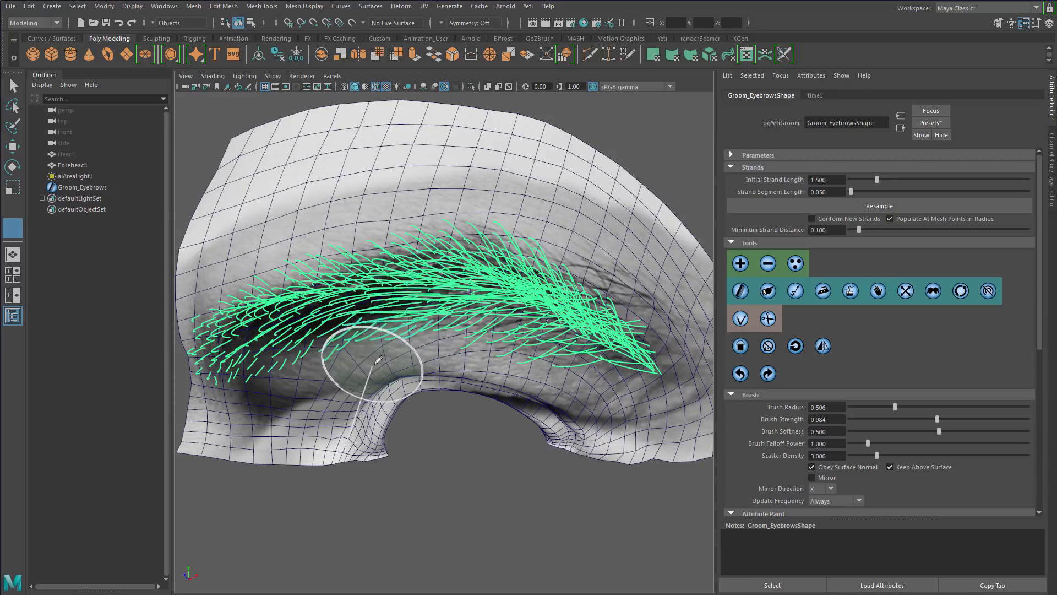
{"action": "mouse_move", "coordinate": [331, 363]}
{"action": "left_mouse_down", "text": "alt"}
{"action": "mouse_move", "coordinate": [410, 338]}
{"action": "mouse_move", "coordinate": [380, 402]}
{"action": "mouse_move", "coordinate": [408, 387]}
{"action": "mouse_move", "coordinate": [343, 416]}
{"action": "left_mouse_up", "text": "alt"}
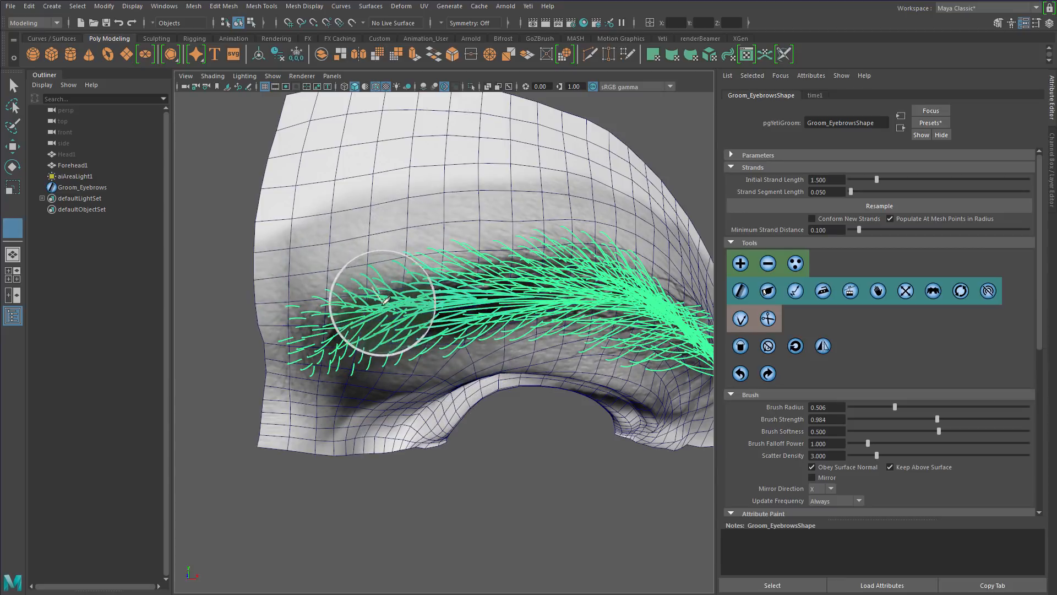
{"action": "mouse_move", "coordinate": [417, 331]}
{"action": "left_mouse_down"}
{"action": "mouse_move", "coordinate": [423, 341]}
{"action": "mouse_move", "coordinate": [357, 319]}
{"action": "mouse_move", "coordinate": [370, 309]}
{"action": "mouse_move", "coordinate": [408, 346]}
{"action": "mouse_move", "coordinate": [343, 378]}
{"action": "left_mouse_up"}
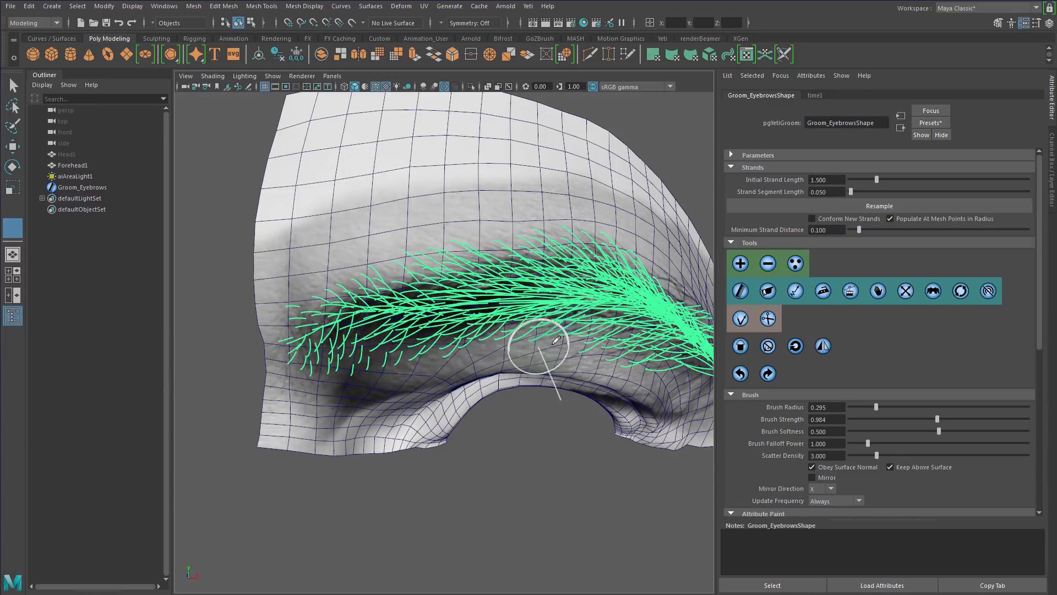
Turn off the viewport's textured display and hide the aiAreaLight1 light.
{"action": "middle_click_drag", "start_coordinate": [565, 350], "coordinate": [512, 372], "text": "alt"}
{"action": "right_click_drag", "start_coordinate": [532, 366], "coordinate": [421, 370], "text": "alt"}
{"action": "mouse_move", "coordinate": [421, 369]}
{"action": "left_mouse_down", "text": "alt"}
{"action": "mouse_move", "coordinate": [476, 379]}
{"action": "mouse_move", "coordinate": [441, 415]}
{"action": "mouse_move", "coordinate": [451, 453]}
{"action": "mouse_move", "coordinate": [439, 397]}
{"action": "mouse_move", "coordinate": [468, 398]}
{"action": "left_mouse_up", "text": "alt"}
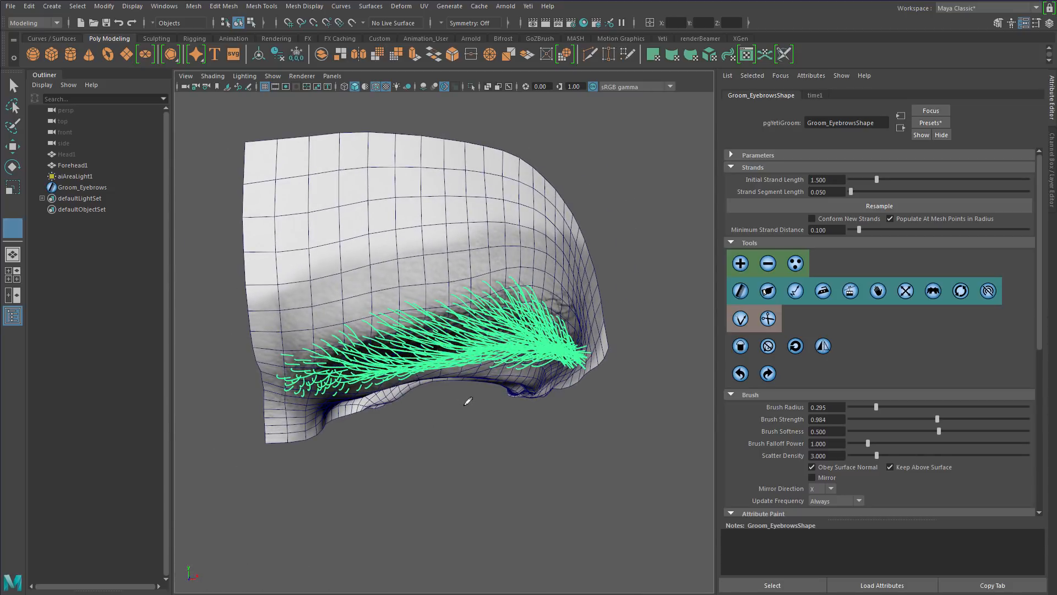
{"action": "key", "text": "q"}
{"action": "right_click_drag", "start_coordinate": [449, 364], "coordinate": [520, 371], "text": "alt"}
{"action": "middle_click_drag", "start_coordinate": [520, 371], "coordinate": [571, 416], "text": "alt"}
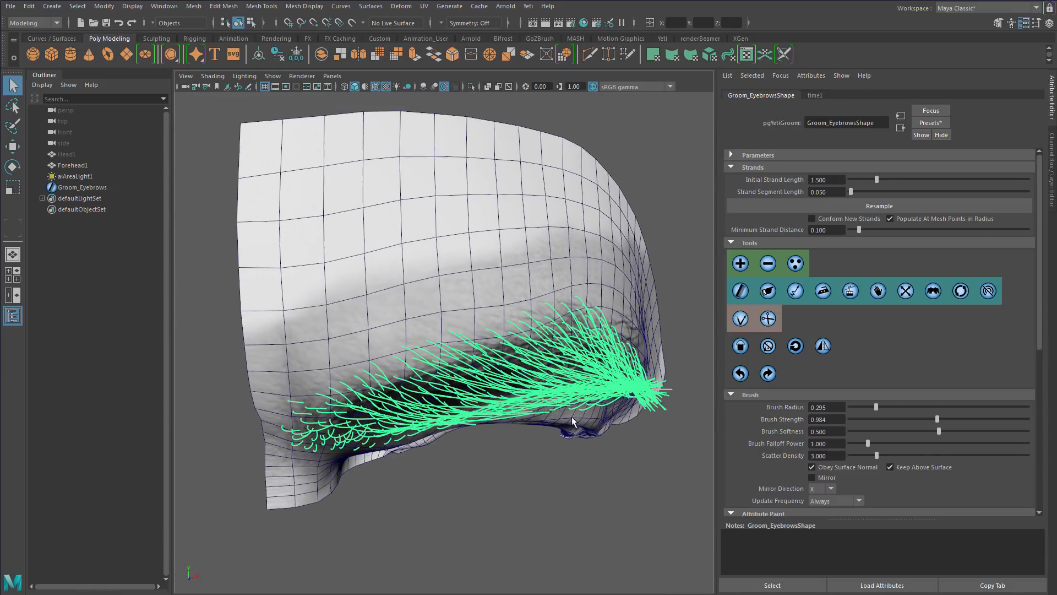
{"action": "left_click_drag", "start_coordinate": [572, 416], "coordinate": [542, 181], "text": "alt"}
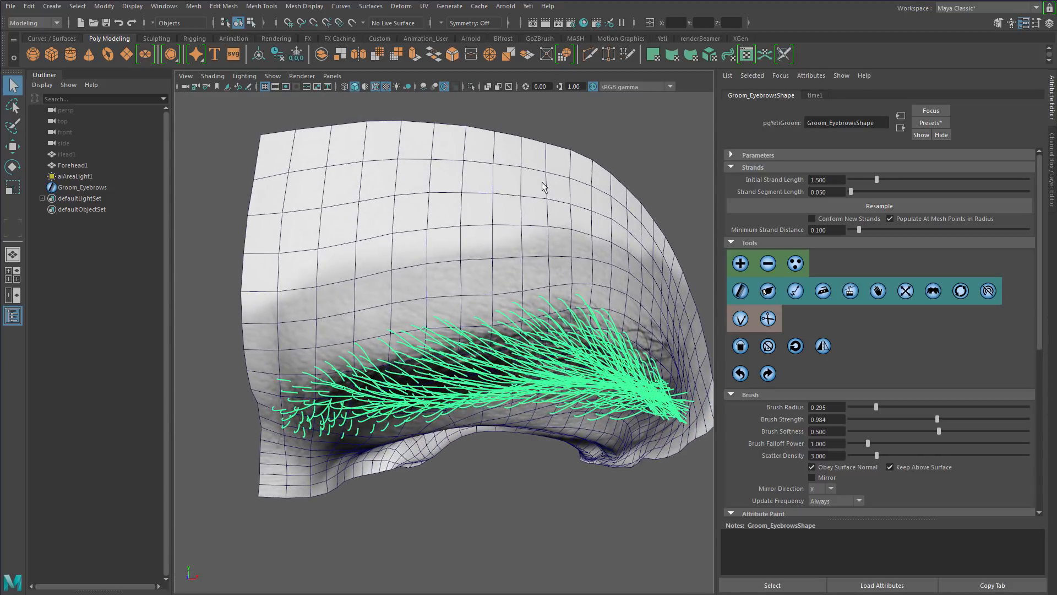
{"action": "left_click", "coordinate": [385, 87]}
{"action": "left_click_drag", "start_coordinate": [446, 350], "coordinate": [465, 323], "text": "alt"}
{"action": "left_click", "coordinate": [90, 177]}
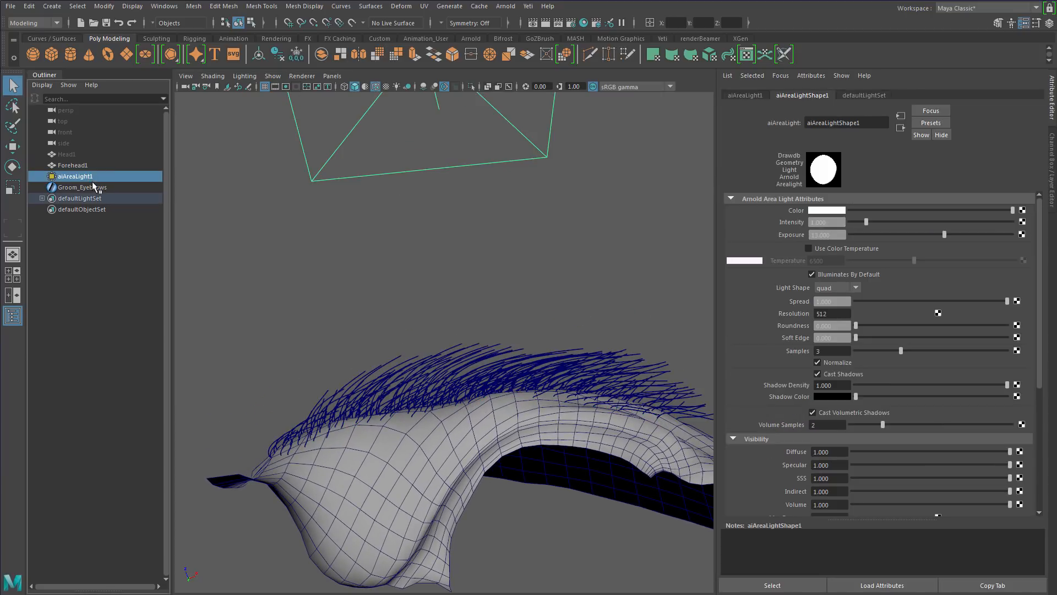
{"action": "left_click_drag", "start_coordinate": [456, 357], "coordinate": [462, 281], "text": "alt"}
Switch Groom_Eyebrows to component editing and move raised strand tips in the middle of the brow closer to the forehead surface.
{"action": "left_click", "coordinate": [83, 188]}
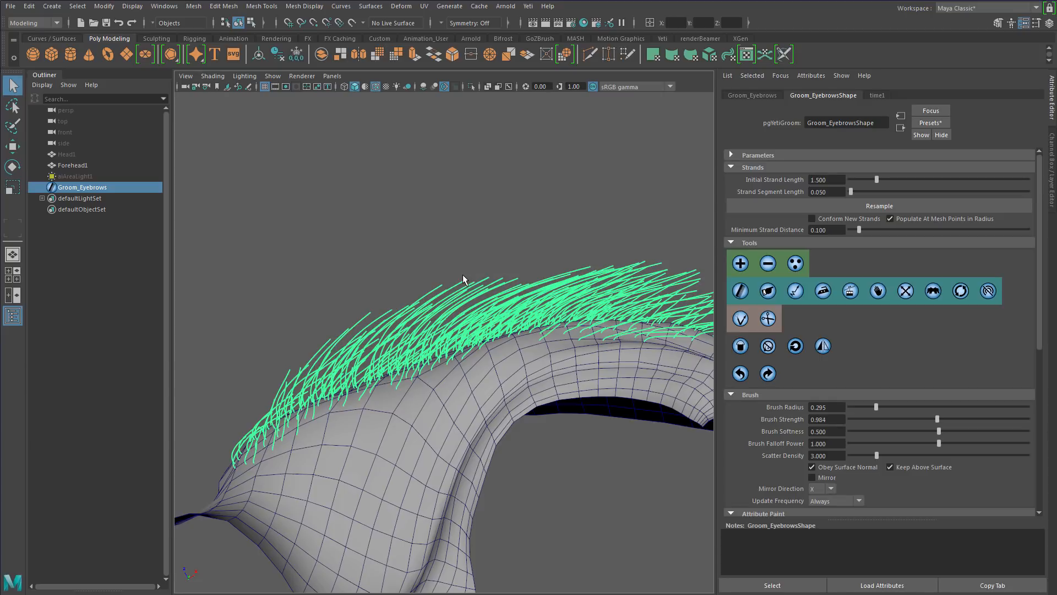
{"action": "key", "text": "F8"}
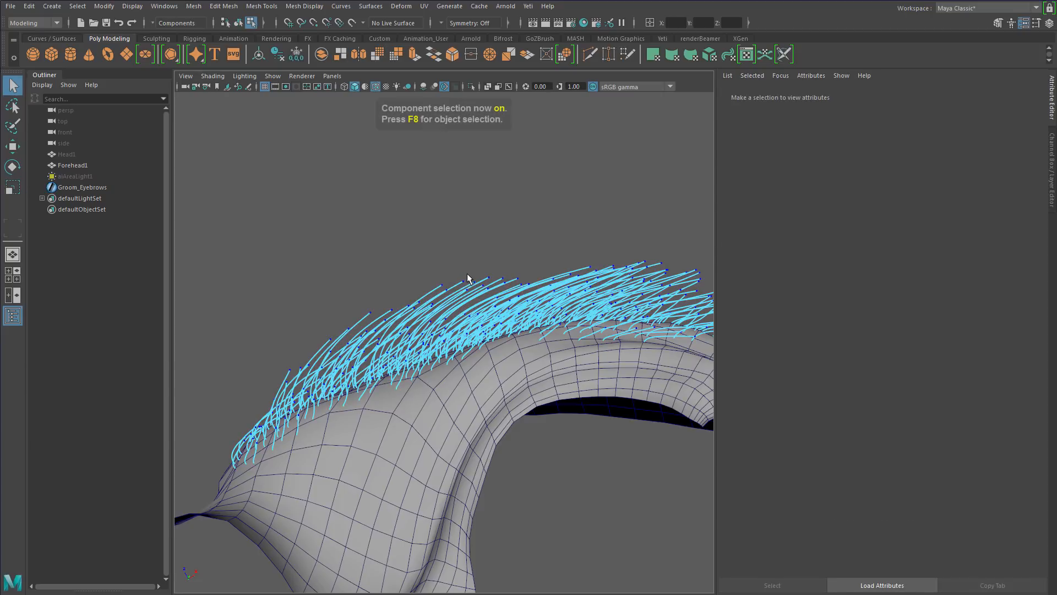
{"action": "left_click_drag", "start_coordinate": [423, 298], "coordinate": [450, 289], "text": "alt"}
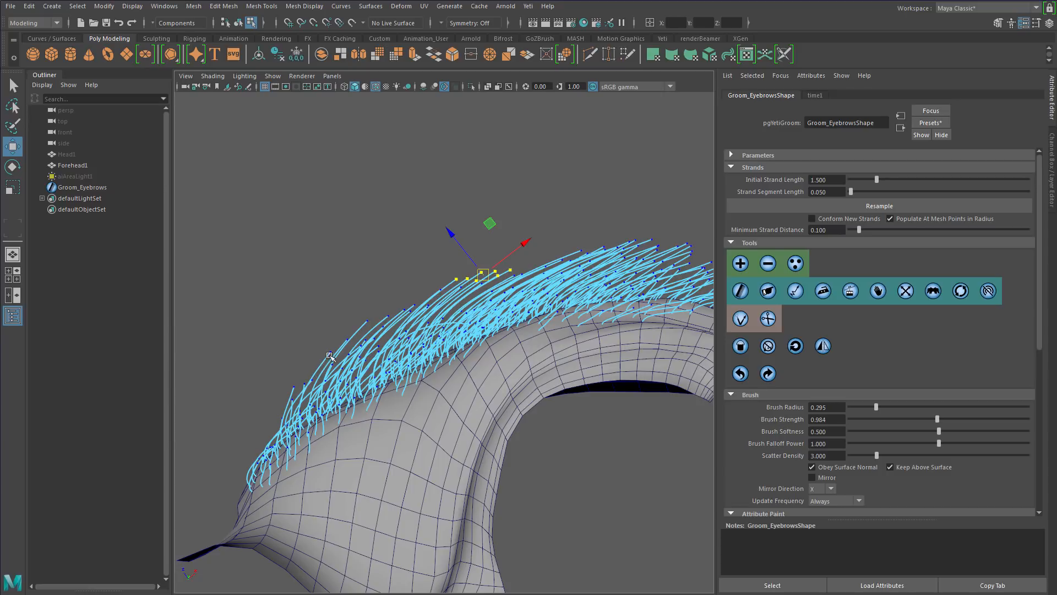
{"action": "left_click_drag", "start_coordinate": [485, 277], "coordinate": [686, 339]}
{"action": "mouse_move", "coordinate": [542, 370]}
{"action": "left_mouse_down", "text": "alt"}
{"action": "mouse_move", "coordinate": [552, 434]}
{"action": "mouse_move", "coordinate": [535, 365]}
{"action": "left_mouse_up", "text": "alt"}
{"action": "left_click_drag", "start_coordinate": [357, 290], "coordinate": [450, 329]}
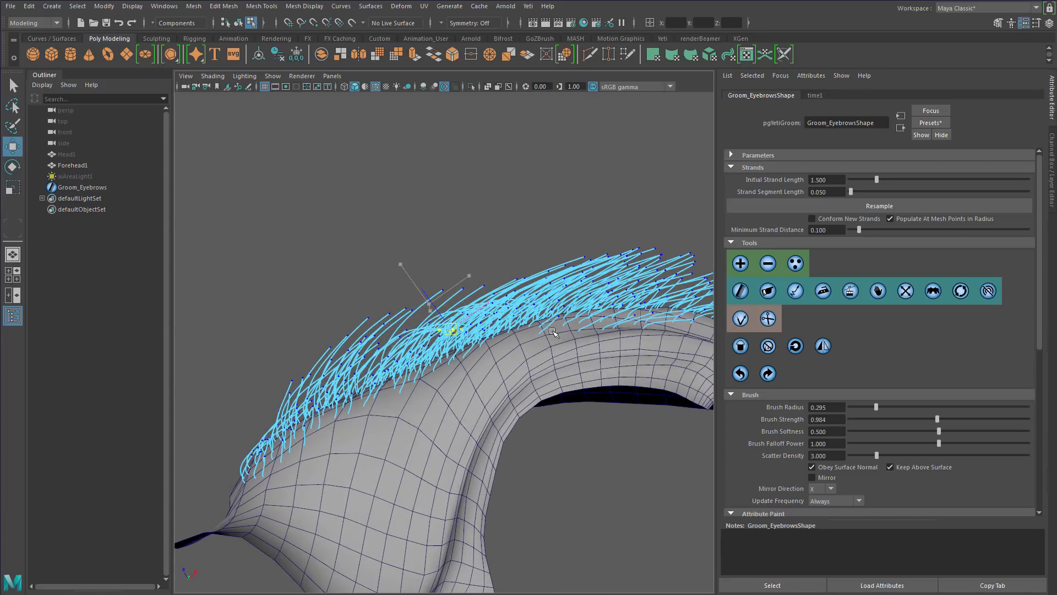
Lower further groups of raised strand tips toward the inner part of the brow so they follow the surface.
{"action": "left_click_drag", "start_coordinate": [510, 243], "coordinate": [492, 313]}
{"action": "left_click_drag", "start_coordinate": [427, 275], "coordinate": [403, 345]}
{"action": "left_click_drag", "start_coordinate": [502, 332], "coordinate": [521, 336]}
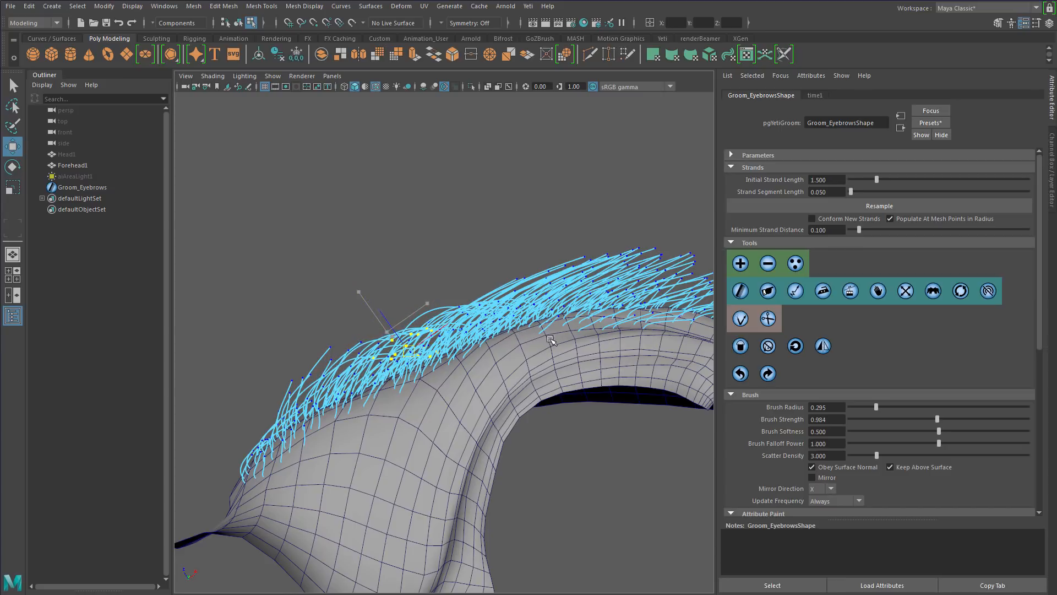
{"action": "left_click_drag", "start_coordinate": [290, 329], "coordinate": [403, 358]}
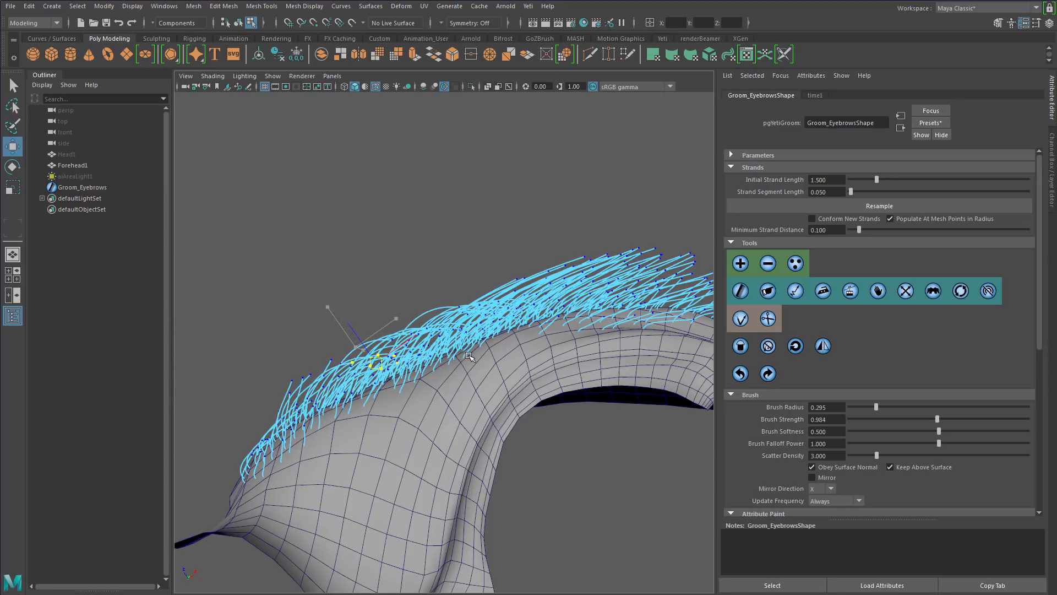
From above the brow, pull protruding groups of strand tips in toward the forehead mesh.
{"action": "left_click_drag", "start_coordinate": [478, 414], "coordinate": [378, 367], "text": "alt"}
{"action": "left_click_drag", "start_coordinate": [328, 308], "coordinate": [388, 375]}
{"action": "middle_click_drag", "start_coordinate": [388, 406], "coordinate": [423, 411]}
{"action": "left_click_drag", "start_coordinate": [422, 410], "coordinate": [398, 368]}
{"action": "middle_click_drag", "start_coordinate": [486, 430], "coordinate": [517, 423]}
{"action": "left_click_drag", "start_coordinate": [517, 423], "coordinate": [557, 377], "text": "alt"}
{"action": "middle_click_drag", "start_coordinate": [502, 403], "coordinate": [507, 347]}
Pull the protruding strand tips along the outer part and tail of the brow back toward the forehead mesh.
{"action": "left_click_drag", "start_coordinate": [348, 460], "coordinate": [446, 400]}
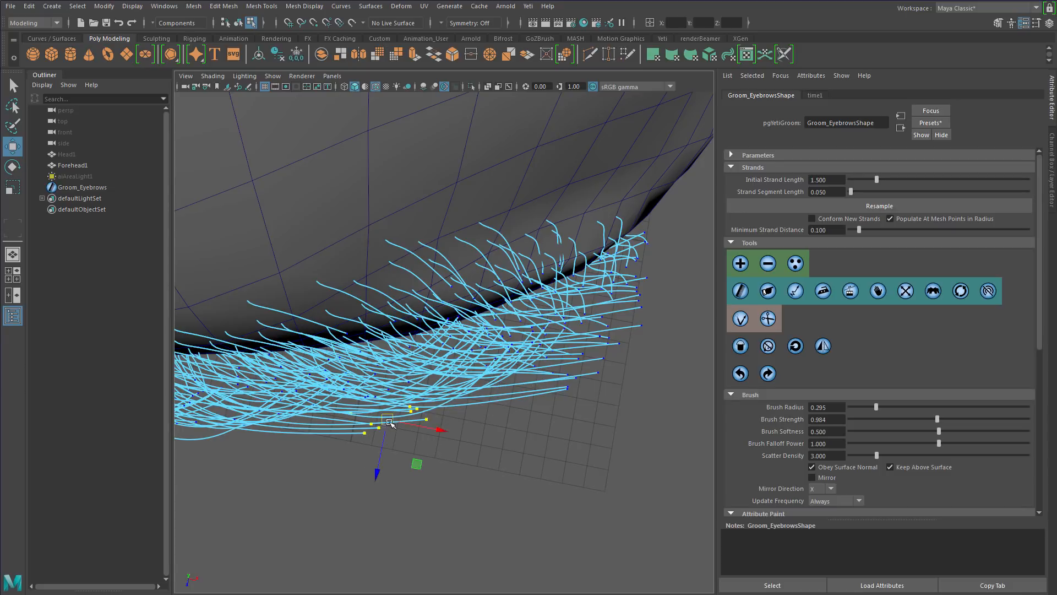
{"action": "middle_click_drag", "start_coordinate": [429, 408], "coordinate": [429, 353]}
{"action": "left_click_drag", "start_coordinate": [550, 408], "coordinate": [634, 334]}
{"action": "middle_click_drag", "start_coordinate": [665, 241], "coordinate": [657, 183]}
{"action": "left_click_drag", "start_coordinate": [485, 475], "coordinate": [396, 489], "text": "alt"}
{"action": "left_click_drag", "start_coordinate": [480, 511], "coordinate": [582, 468]}
{"action": "middle_click_drag", "start_coordinate": [571, 468], "coordinate": [487, 423]}
From beneath the brow, lower the remaining arched strand tips along the middle toward the surface.
{"action": "right_click_drag", "start_coordinate": [519, 407], "coordinate": [403, 264], "text": "alt"}
{"action": "middle_click_drag", "start_coordinate": [403, 264], "coordinate": [501, 321], "text": "alt"}
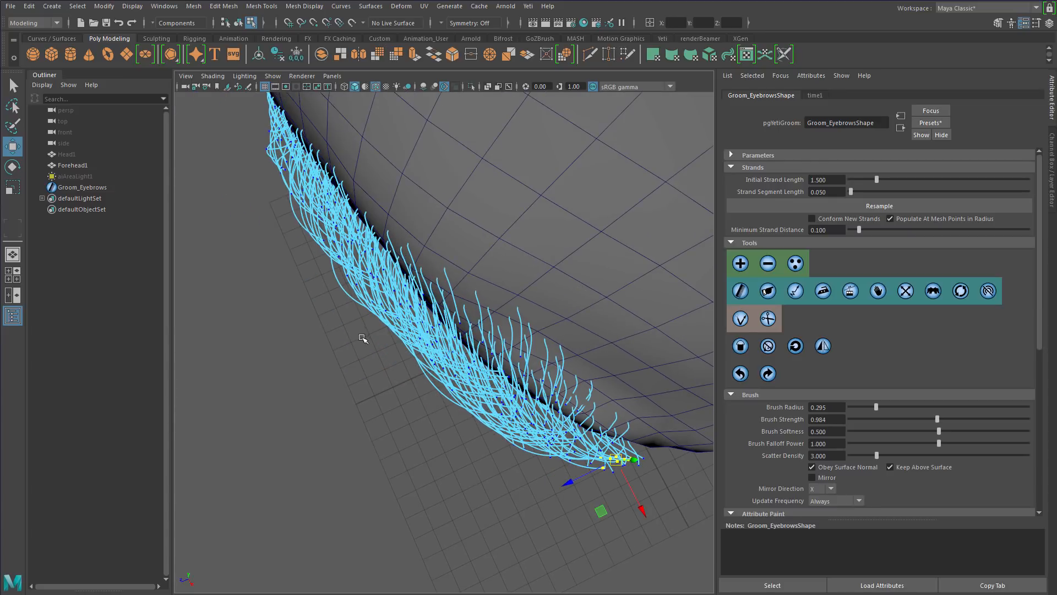
{"action": "left_click_drag", "start_coordinate": [366, 333], "coordinate": [412, 297], "text": "alt"}
{"action": "right_click_drag", "start_coordinate": [453, 289], "coordinate": [485, 286], "text": "alt"}
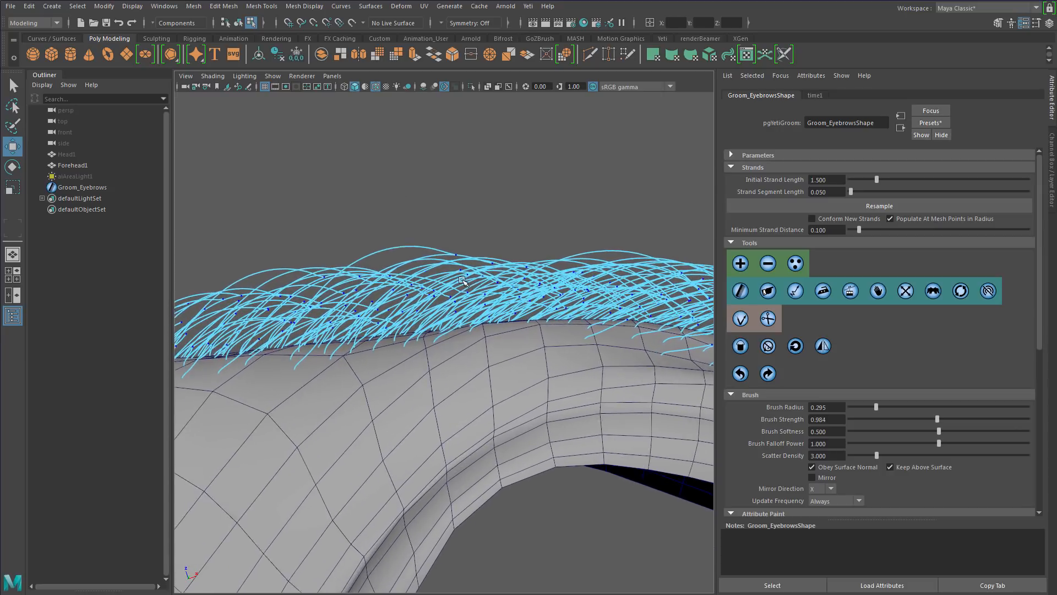
{"action": "middle_click_drag", "start_coordinate": [484, 286], "coordinate": [491, 284], "text": "alt"}
{"action": "left_click_drag", "start_coordinate": [500, 214], "coordinate": [620, 380]}
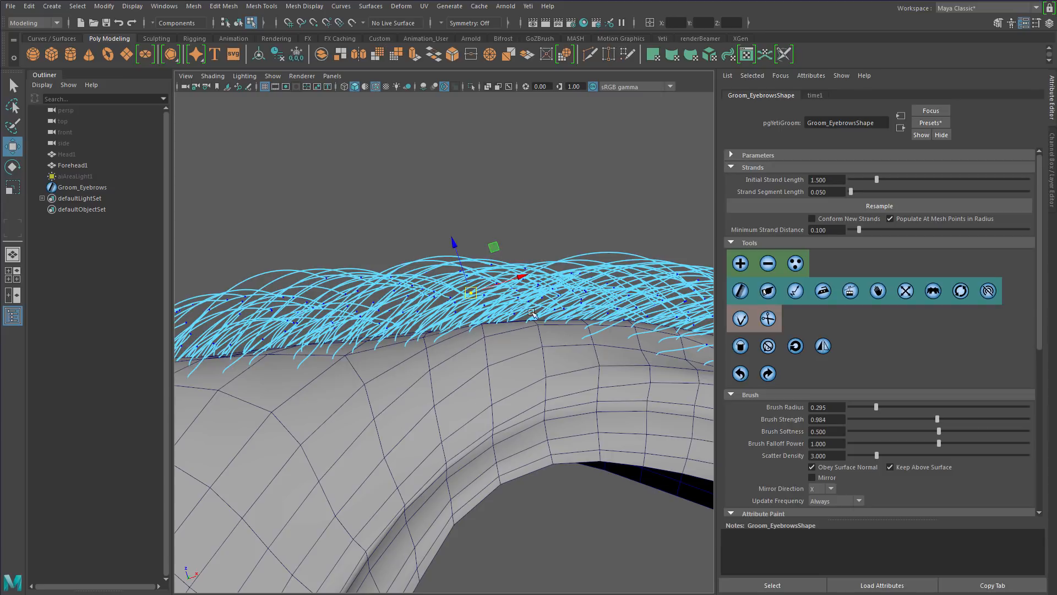
{"action": "left_click_drag", "start_coordinate": [571, 222], "coordinate": [642, 359]}
{"action": "left_click_drag", "start_coordinate": [451, 229], "coordinate": [576, 357]}
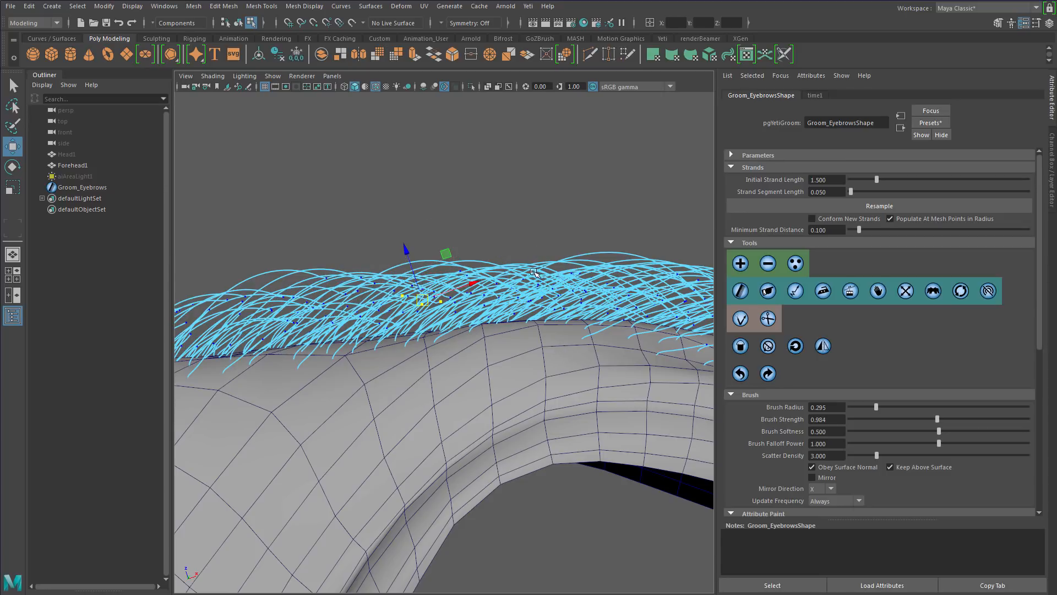
Move the raised strand tips just before the tail closer to the surface.
{"action": "right_click_drag", "start_coordinate": [535, 274], "coordinate": [436, 321], "text": "alt"}
{"action": "middle_click_drag", "start_coordinate": [433, 321], "coordinate": [296, 337], "text": "alt"}
{"action": "left_click_drag", "start_coordinate": [560, 281], "coordinate": [490, 323]}
{"action": "left_click_drag", "start_coordinate": [513, 313], "coordinate": [584, 380]}
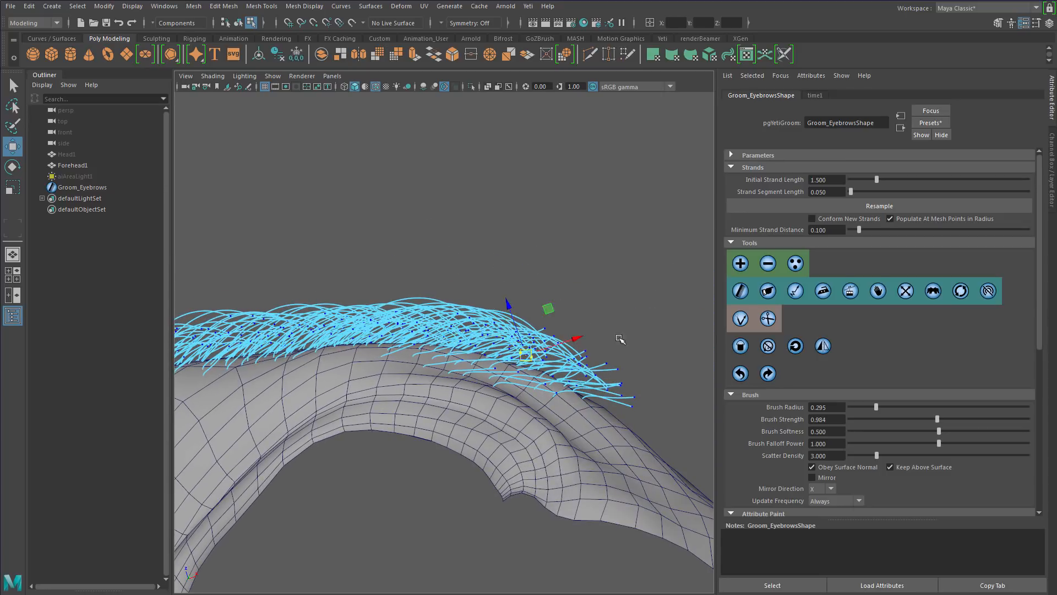
{"action": "left_click_drag", "start_coordinate": [613, 319], "coordinate": [533, 353]}
{"action": "left_click_drag", "start_coordinate": [548, 338], "coordinate": [612, 414]}
Bring the last strand tips at the end of the tail down to the surface, and return to object selection mode.
{"action": "left_click_drag", "start_coordinate": [636, 352], "coordinate": [584, 381]}
{"action": "mouse_move", "coordinate": [603, 368]}
{"action": "left_mouse_down"}
{"action": "mouse_move", "coordinate": [652, 448]}
{"action": "mouse_move", "coordinate": [610, 370]}
{"action": "left_mouse_up"}
{"action": "left_click_drag", "start_coordinate": [626, 397], "coordinate": [629, 412]}
{"action": "left_click_drag", "start_coordinate": [646, 307], "coordinate": [579, 375]}
{"action": "left_click_drag", "start_coordinate": [601, 367], "coordinate": [594, 382]}
{"action": "left_click_drag", "start_coordinate": [610, 292], "coordinate": [248, 295], "text": "alt"}
{"action": "left_click_drag", "start_coordinate": [430, 325], "coordinate": [445, 402], "text": "alt"}
{"action": "key", "text": "q"}
{"action": "key", "text": "F8"}
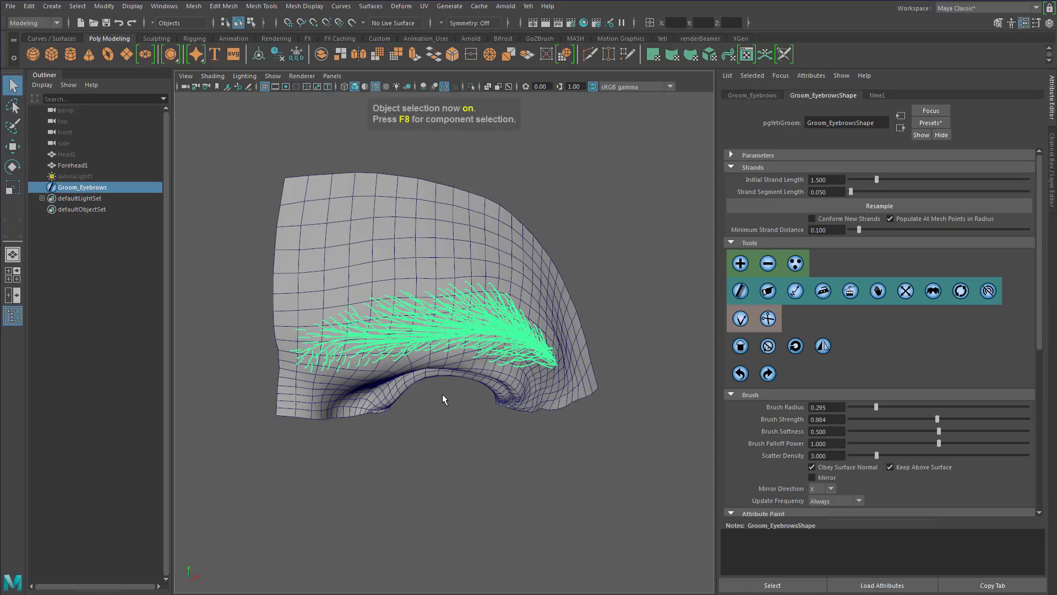
{"action": "right_click_drag", "start_coordinate": [442, 395], "coordinate": [502, 390], "text": "alt"}
{"action": "left_click_drag", "start_coordinate": [502, 389], "coordinate": [492, 444], "text": "alt"}
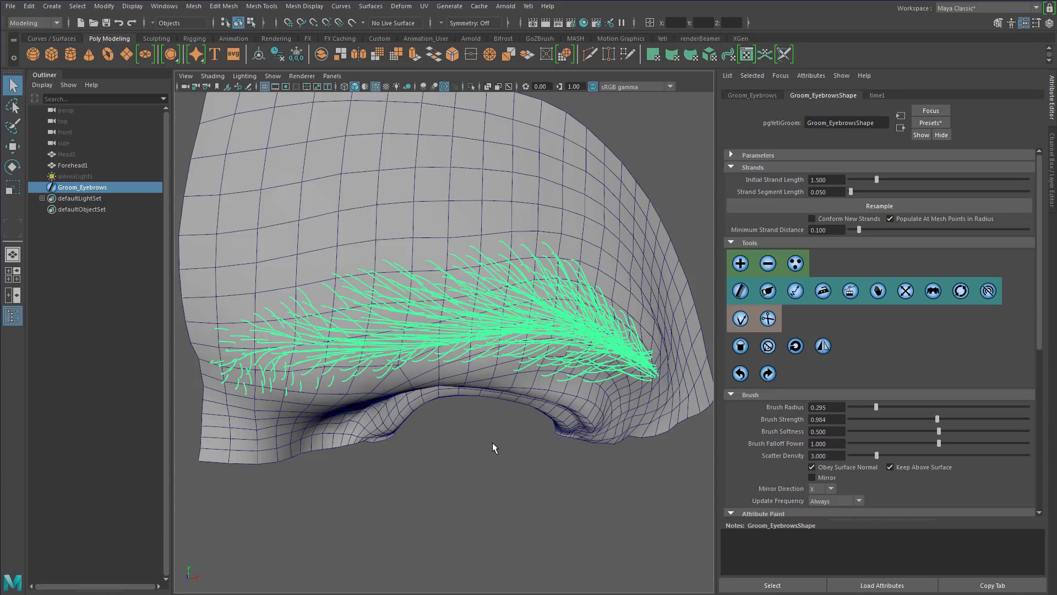
Create a Yeti node on the Forehead1 mesh.
{"action": "left_click", "coordinate": [571, 133]}
{"action": "left_click", "coordinate": [529, 7]}
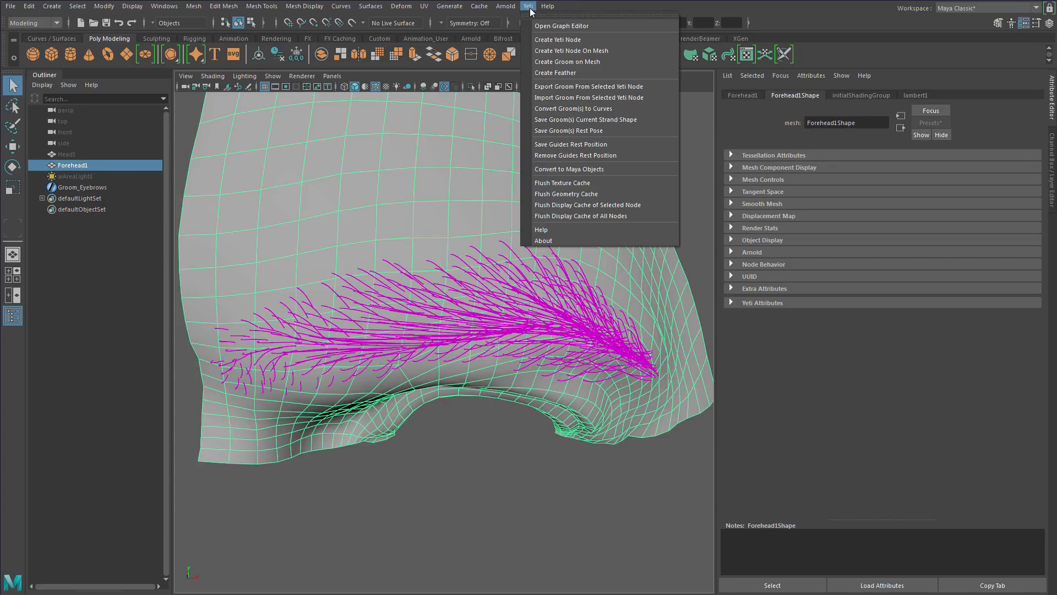
{"action": "left_click", "coordinate": [533, 15]}
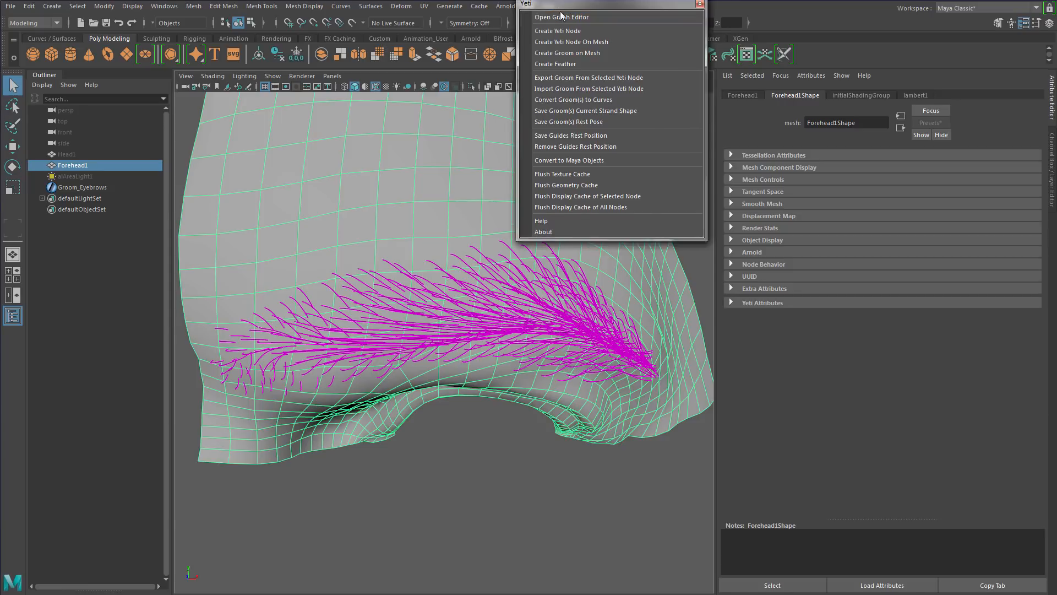
{"action": "left_click_drag", "start_coordinate": [542, 5], "coordinate": [530, 354]}
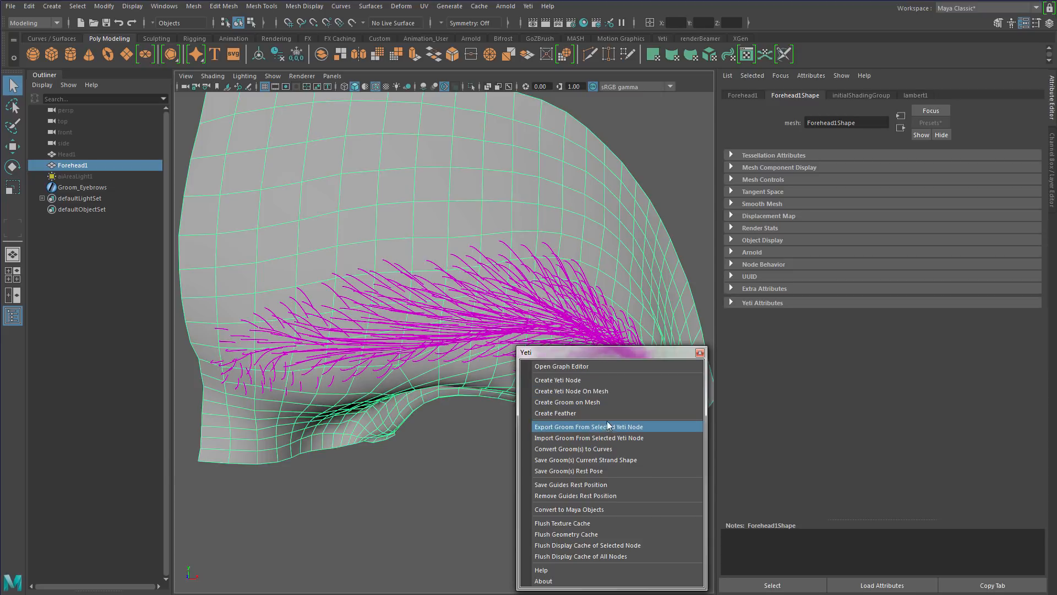
{"action": "left_click", "coordinate": [607, 391]}
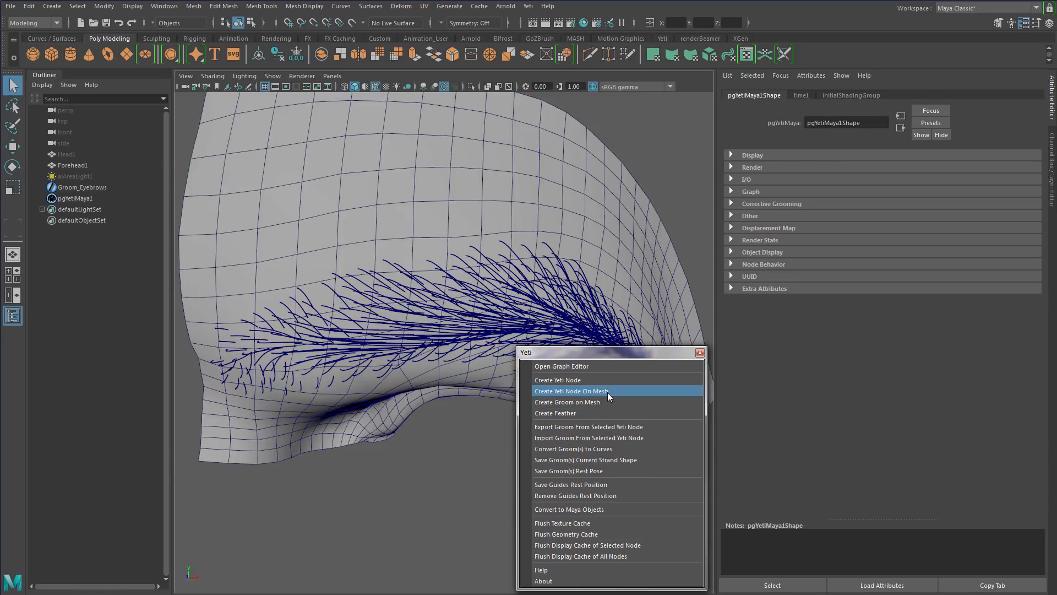
{"action": "left_click", "coordinate": [699, 353]}
Rename the new Yeti node as Eyebrows_Yeti.
{"action": "double_click", "coordinate": [78, 198]}
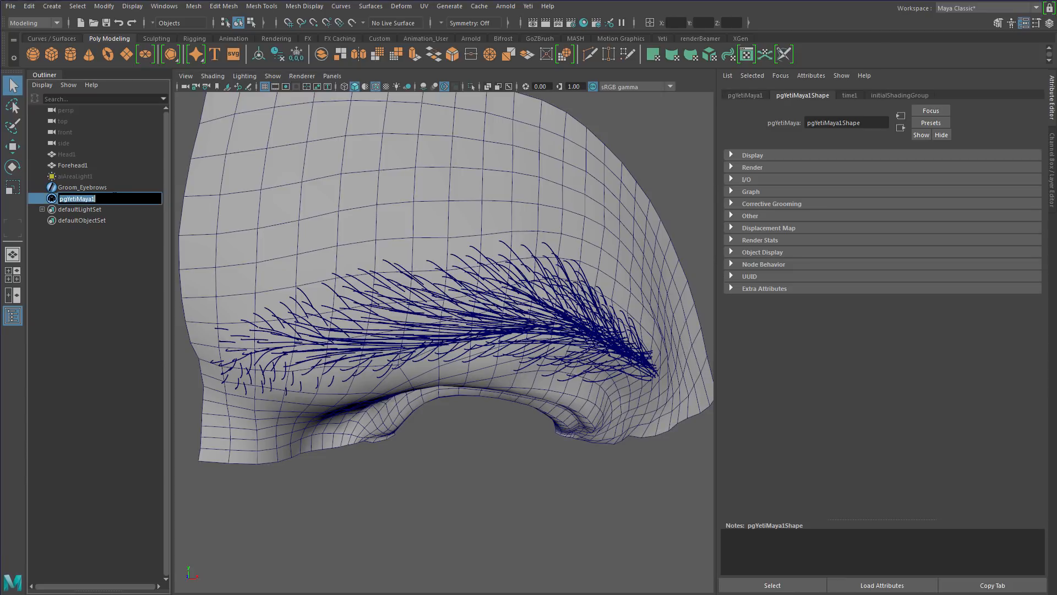
{"action": "type", "text": "Eyebrows_Yeti"}
{"action": "key", "text": "Return"}
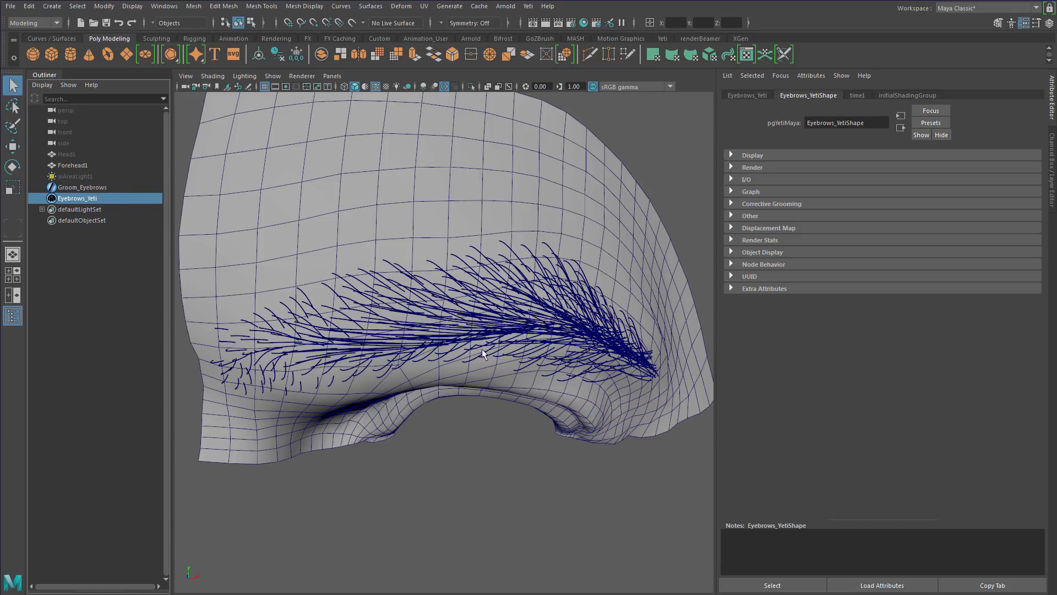
{"action": "left_click_drag", "start_coordinate": [482, 353], "coordinate": [550, 321], "text": "alt"}
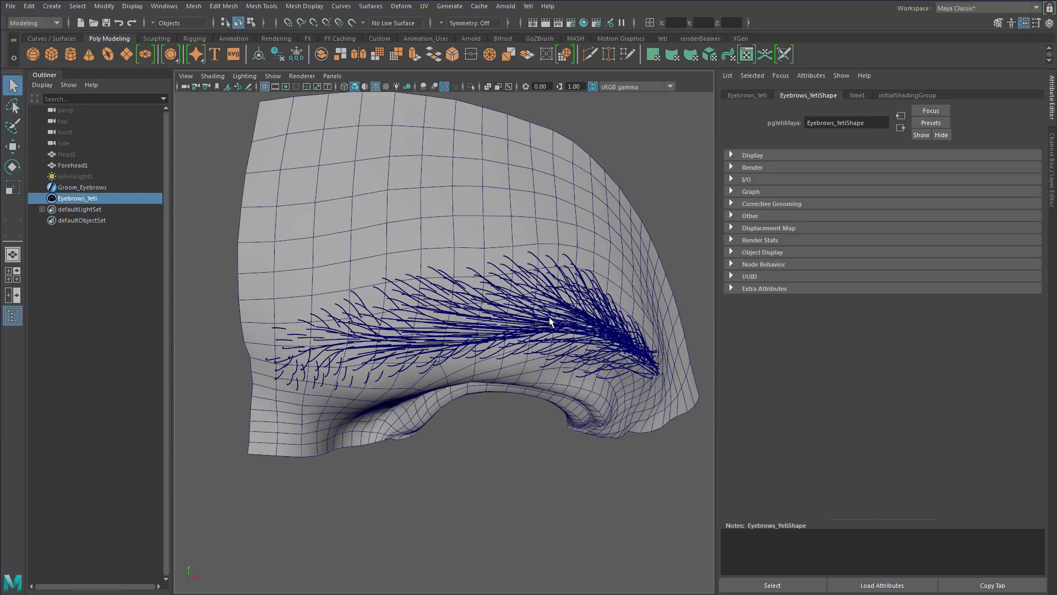
Open the Yeti Graph Editor for the Eyebrows_Yeti node, keeping the eyebrow guides in view above it.
{"action": "middle_click_drag", "start_coordinate": [504, 265], "coordinate": [505, 284], "text": "alt"}
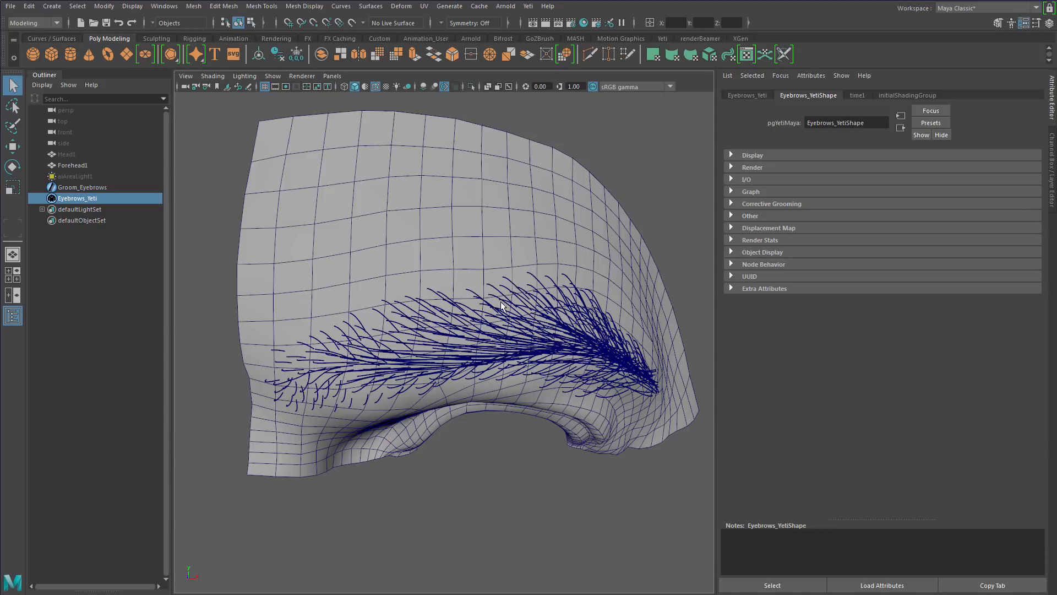
{"action": "left_click_drag", "start_coordinate": [501, 302], "coordinate": [498, 292], "text": "alt"}
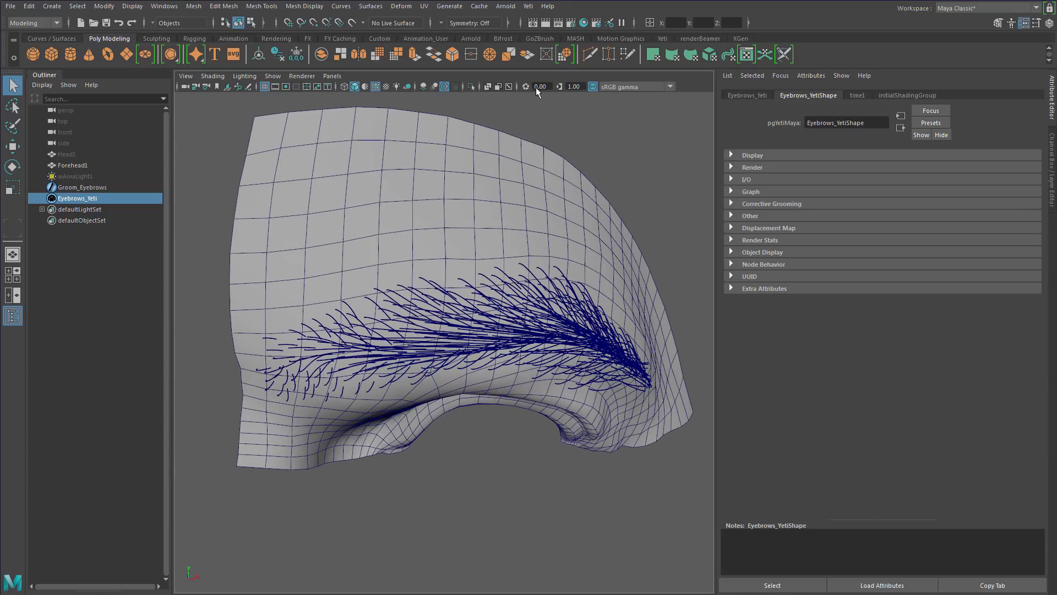
{"action": "left_click", "coordinate": [528, 6]}
{"action": "left_click", "coordinate": [556, 26]}
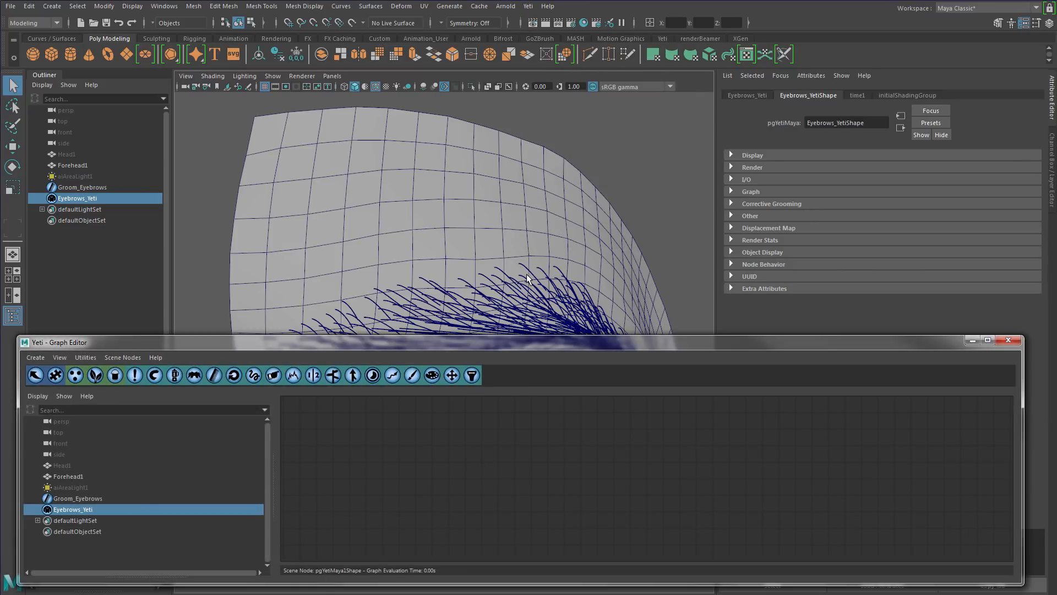
{"action": "left_click_drag", "start_coordinate": [527, 279], "coordinate": [527, 236], "text": "alt"}
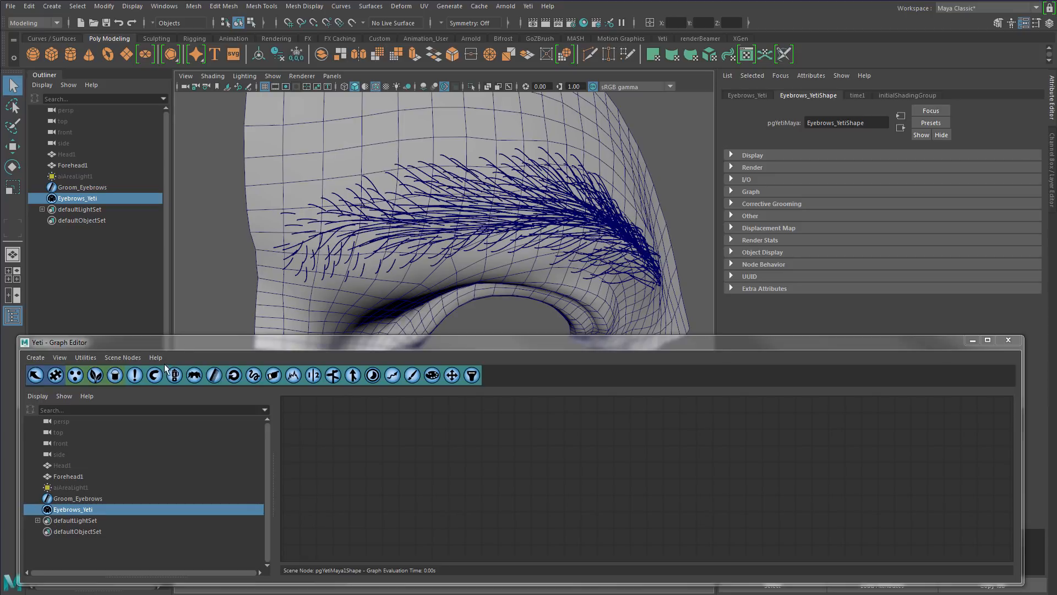
Add two import nodes to the empty Yeti graph and place the second one below the first.
{"action": "left_click", "coordinate": [34, 376]}
{"action": "left_click", "coordinate": [34, 376]}
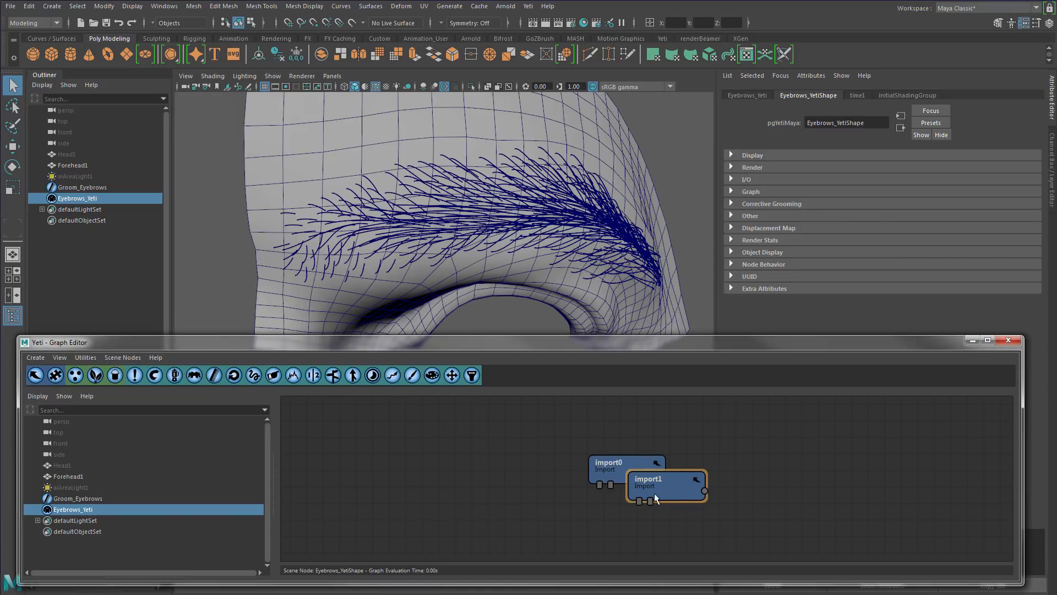
{"action": "left_click_drag", "start_coordinate": [654, 493], "coordinate": [617, 517]}
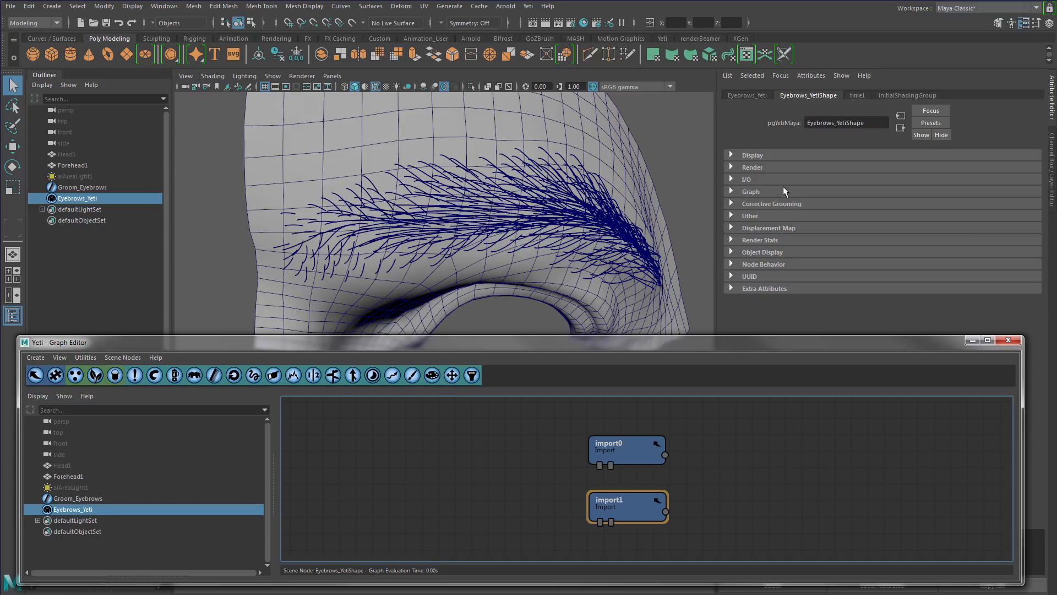
Examine the input grooms, the groom selection list and the input objects in the Eyebrows_Yeti node's graph attributes.
{"action": "left_click", "coordinate": [729, 190]}
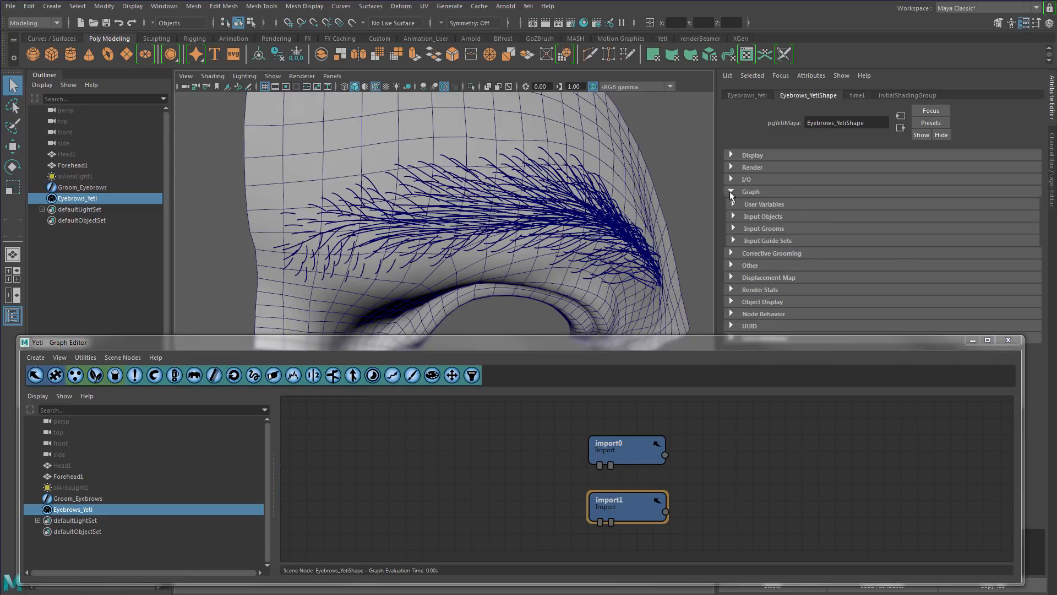
{"action": "left_click", "coordinate": [733, 228]}
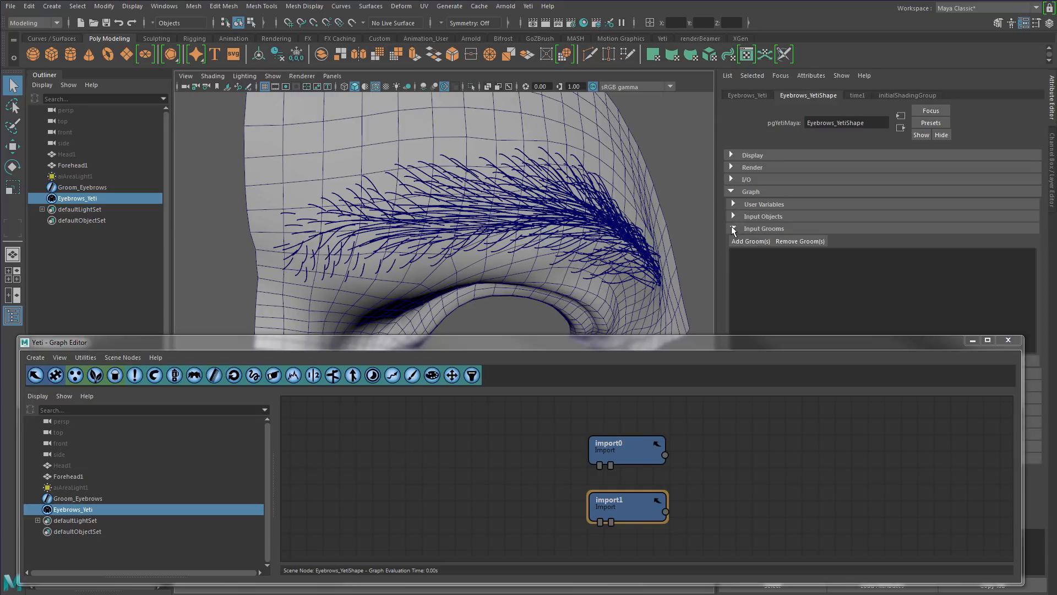
{"action": "left_click", "coordinate": [751, 241]}
{"action": "left_click", "coordinate": [341, 229]}
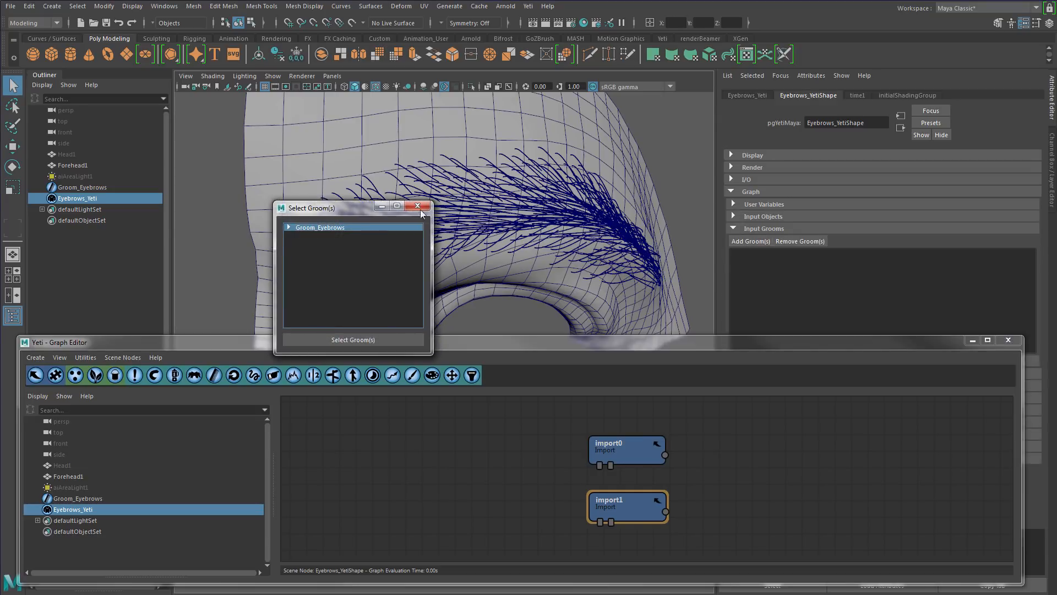
{"action": "left_click", "coordinate": [418, 206]}
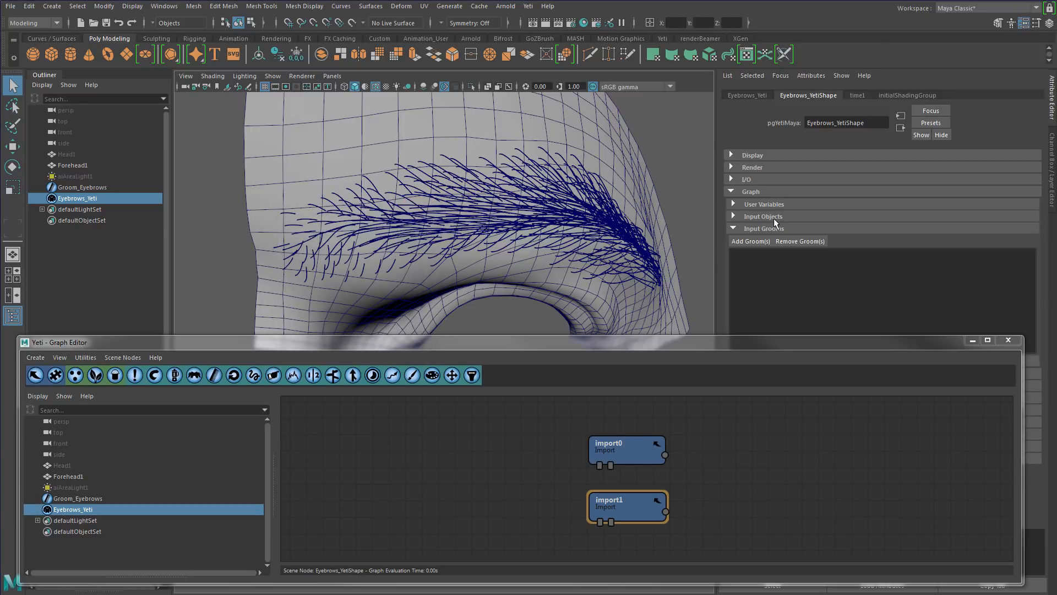
{"action": "left_click", "coordinate": [732, 192]}
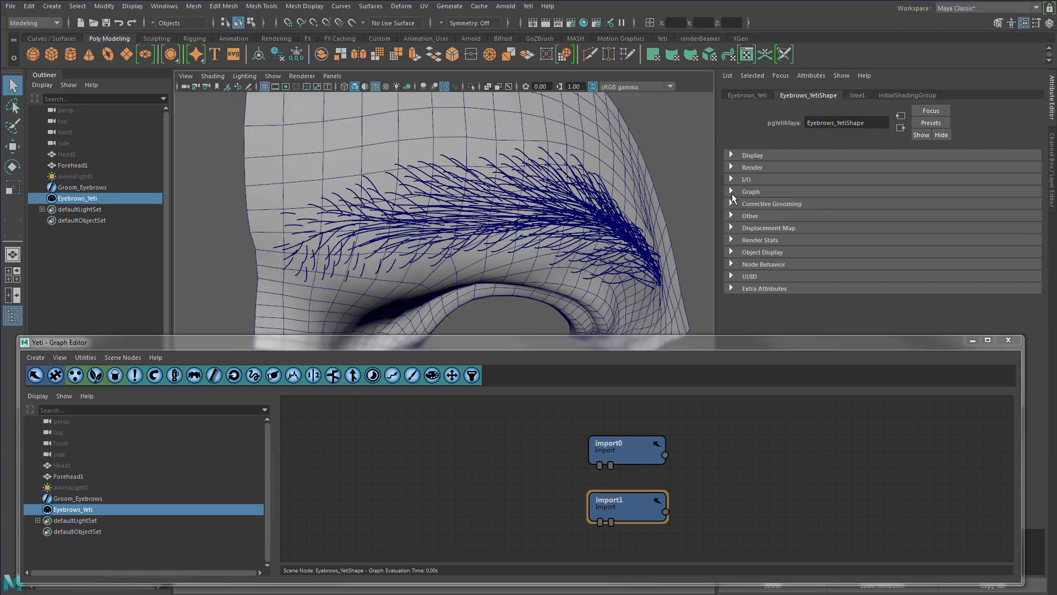
{"action": "left_click", "coordinate": [732, 192]}
{"action": "left_click", "coordinate": [733, 218]}
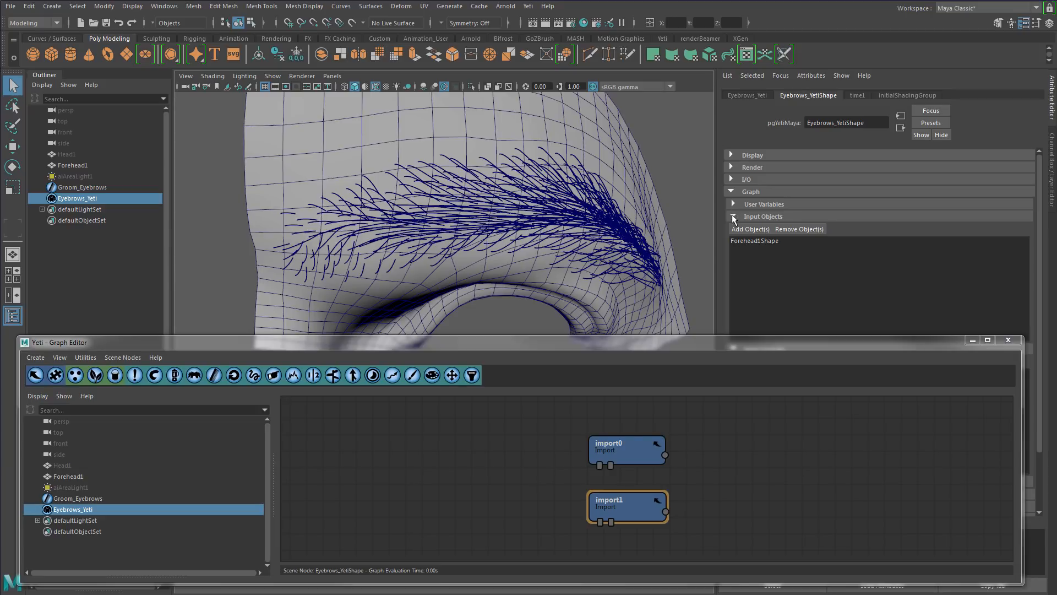
{"action": "left_click", "coordinate": [733, 218]}
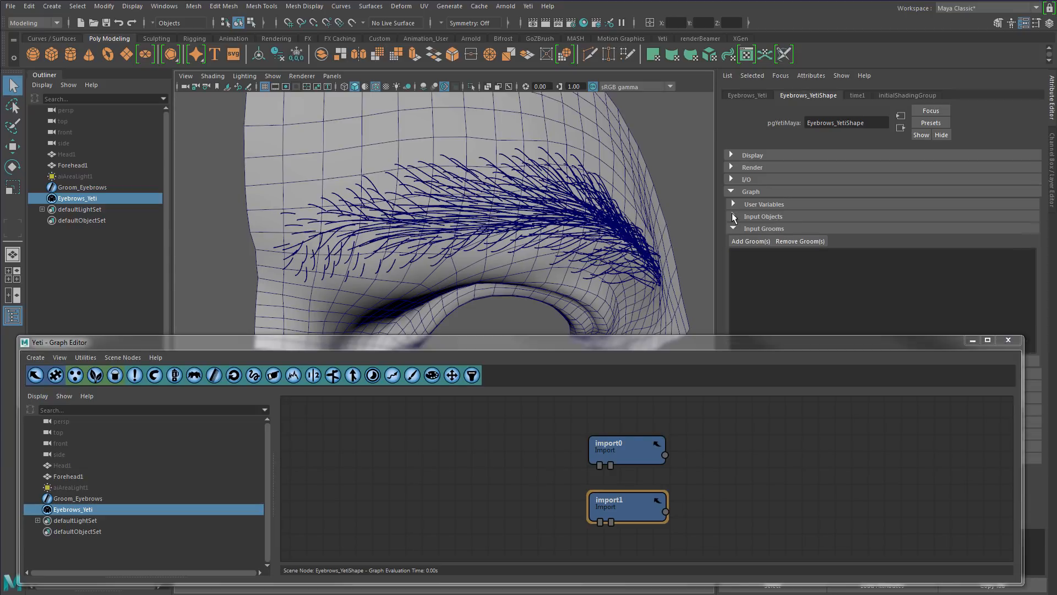
{"action": "left_click", "coordinate": [732, 192]}
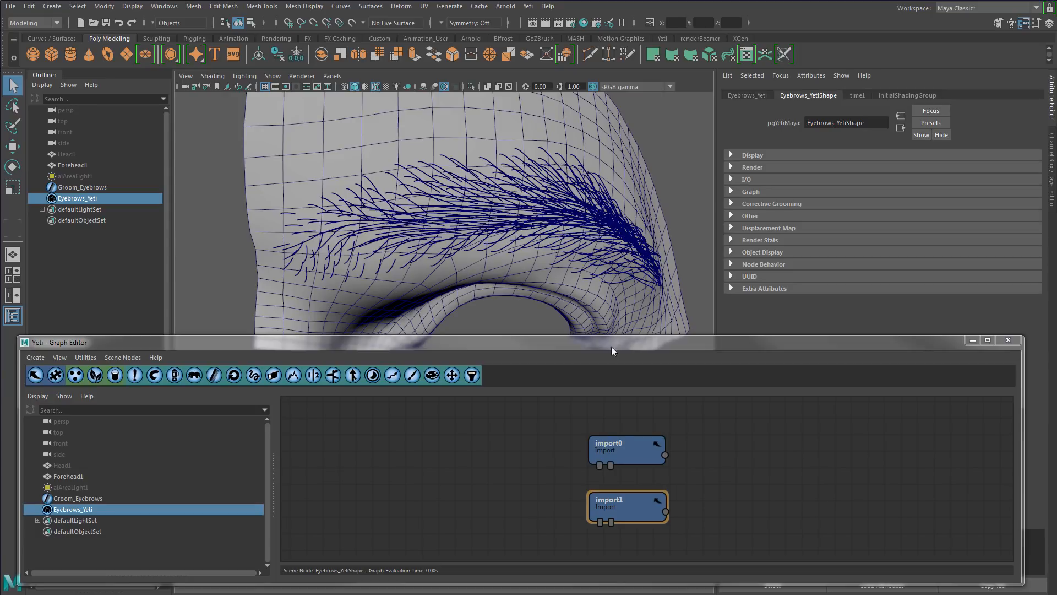
Rename the import0 node as import_GEO and set its selection to Forehead1Shape.
{"action": "double_click", "coordinate": [619, 444]}
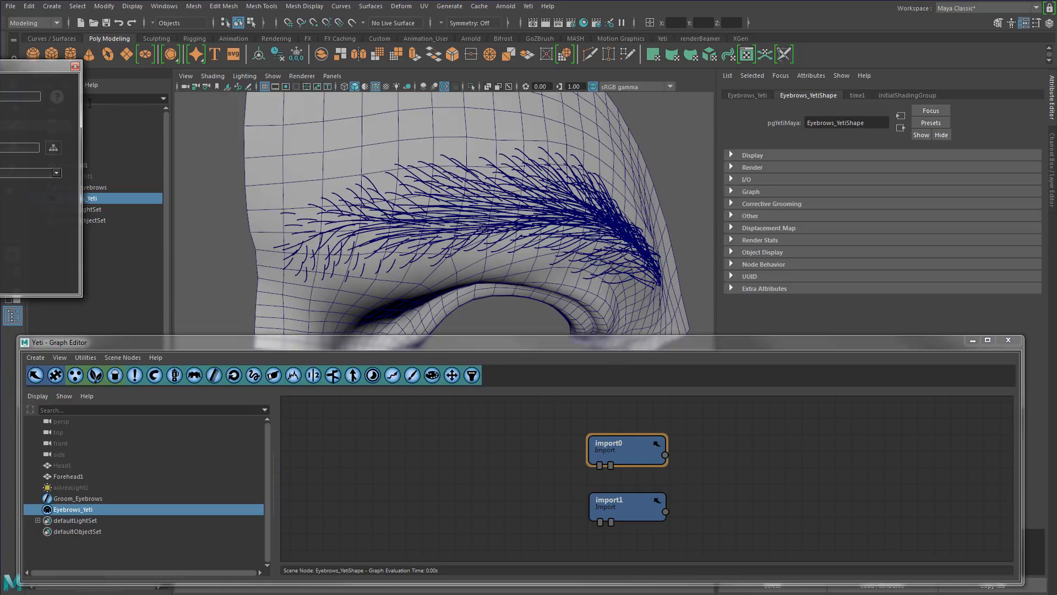
{"action": "left_click_drag", "start_coordinate": [28, 71], "coordinate": [362, 159]}
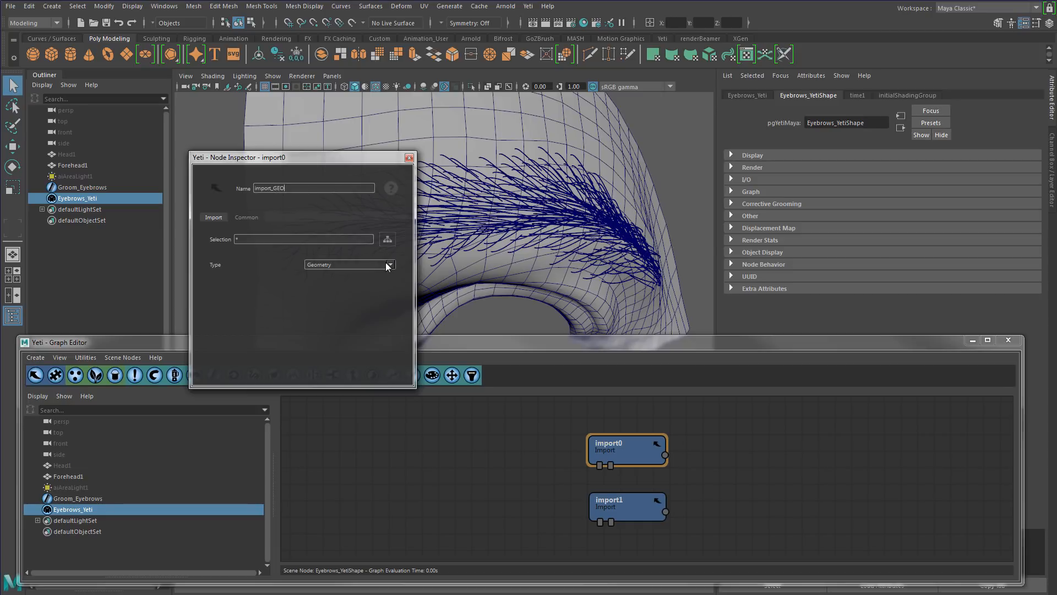
{"action": "left_click", "coordinate": [388, 239]}
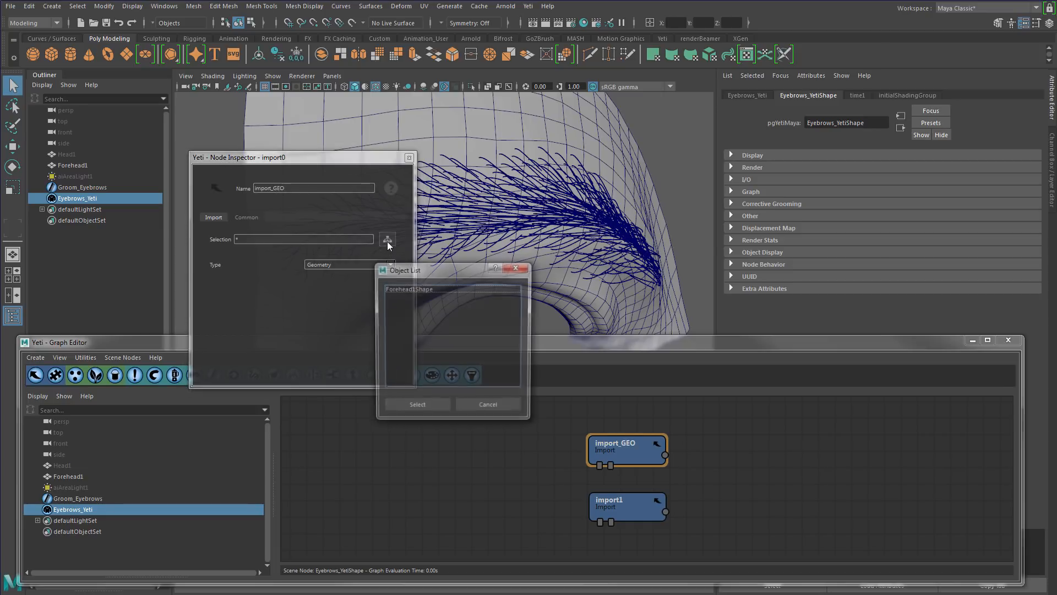
{"action": "left_click", "coordinate": [400, 289]}
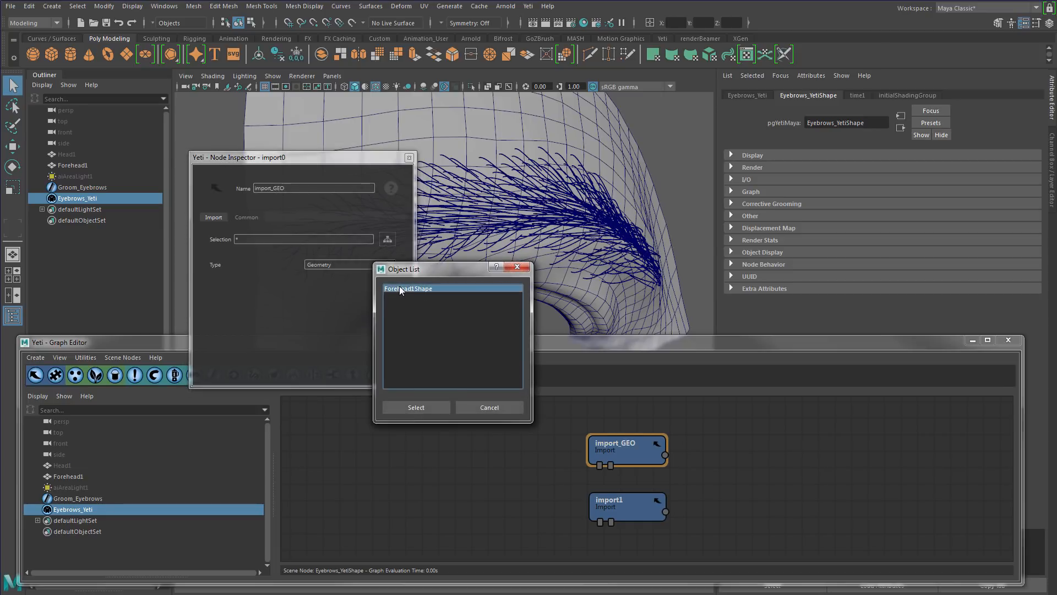
{"action": "left_click", "coordinate": [421, 407]}
{"action": "left_click", "coordinate": [409, 158]}
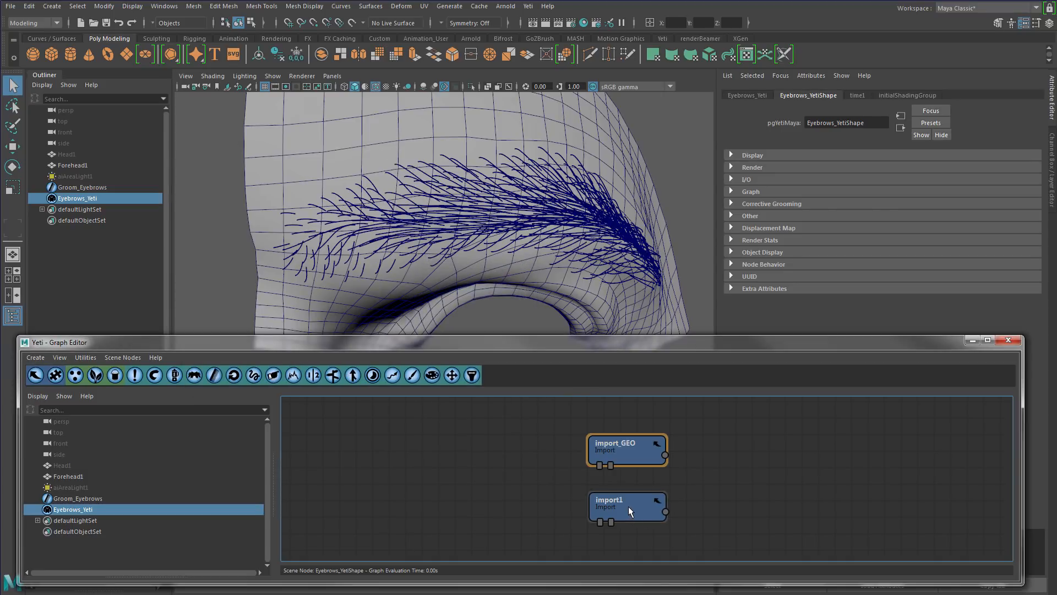
Rename the import1 node as import_GROOM and set its type to Groom.
{"action": "double_click", "coordinate": [612, 500]}
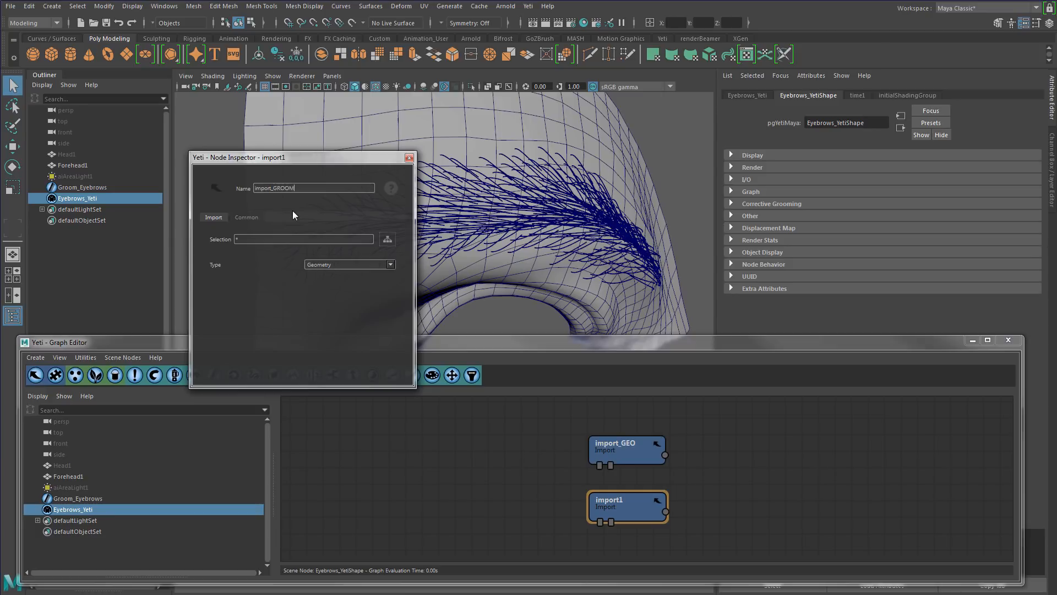
{"action": "left_click", "coordinate": [364, 264]}
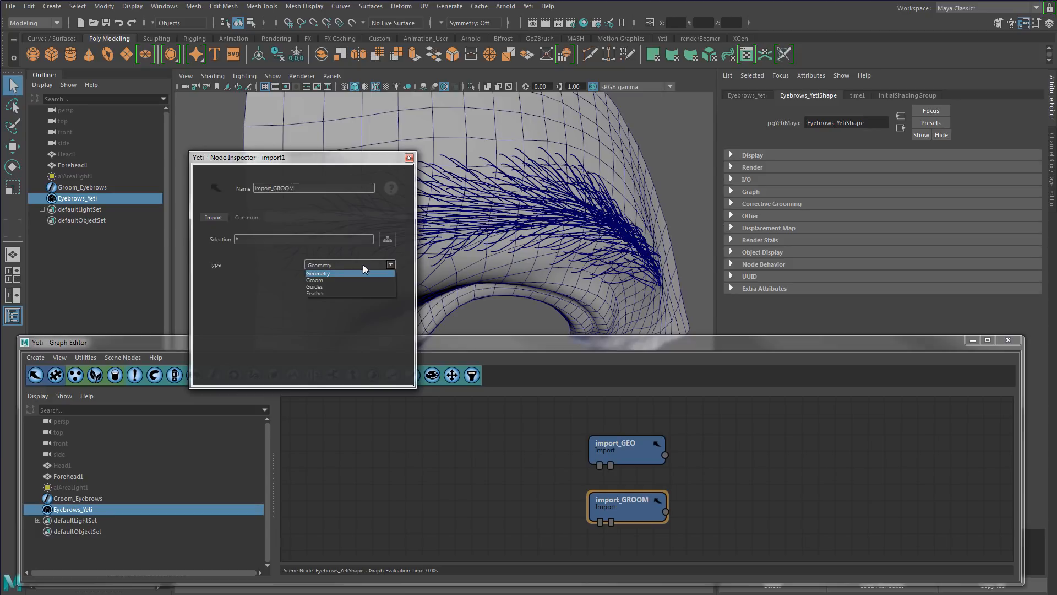
{"action": "left_click", "coordinate": [338, 280]}
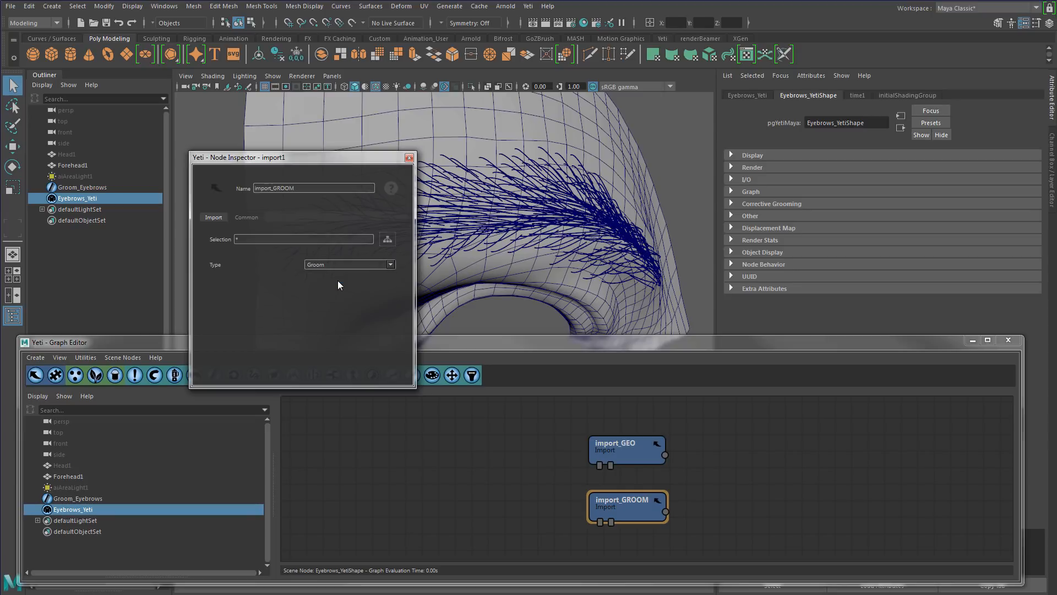
{"action": "left_click", "coordinate": [388, 240]}
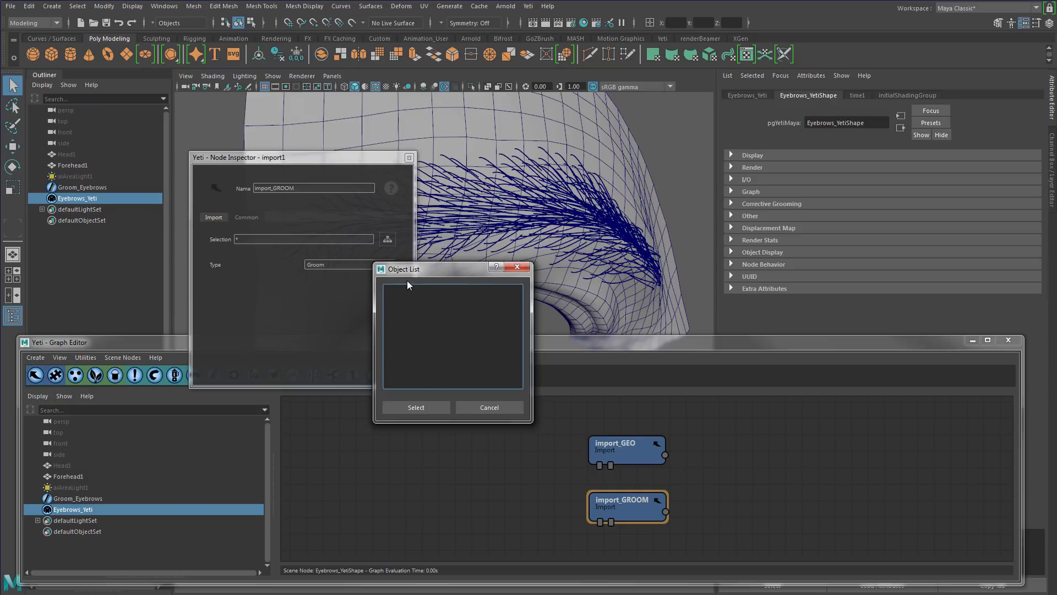
{"action": "left_click", "coordinate": [496, 406]}
{"action": "left_click", "coordinate": [409, 159]}
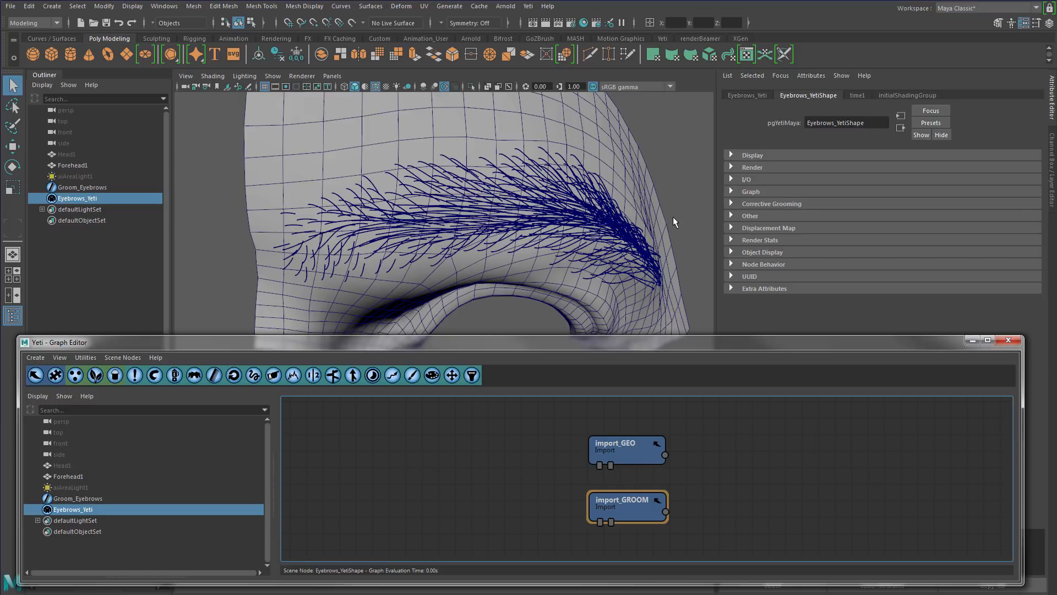
Add Groom_Eyebrows as an input groom of the Eyebrows_Yeti node.
{"action": "left_click", "coordinate": [730, 191]}
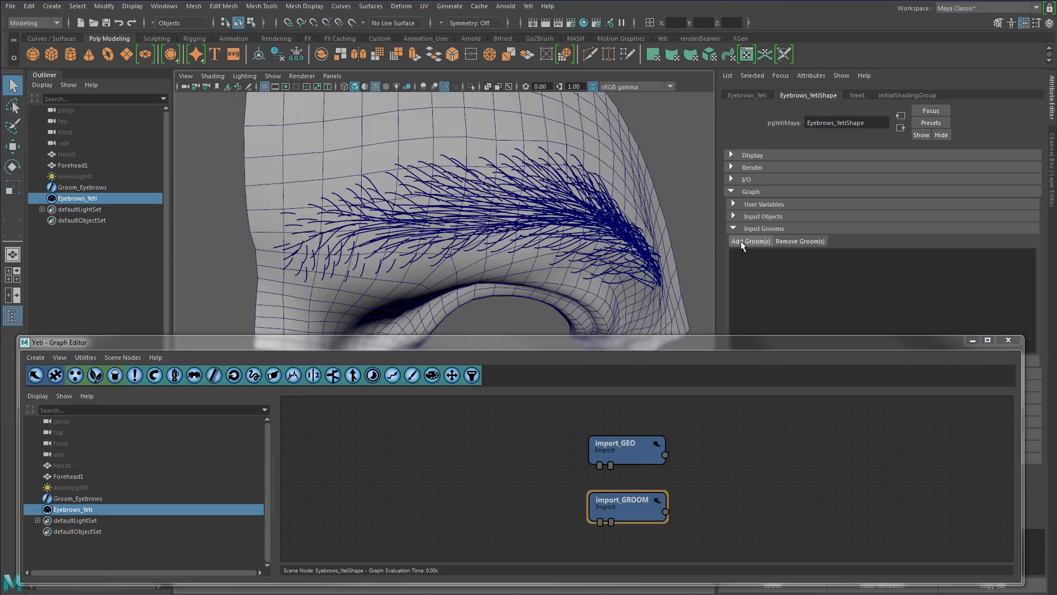
{"action": "left_click", "coordinate": [732, 216]}
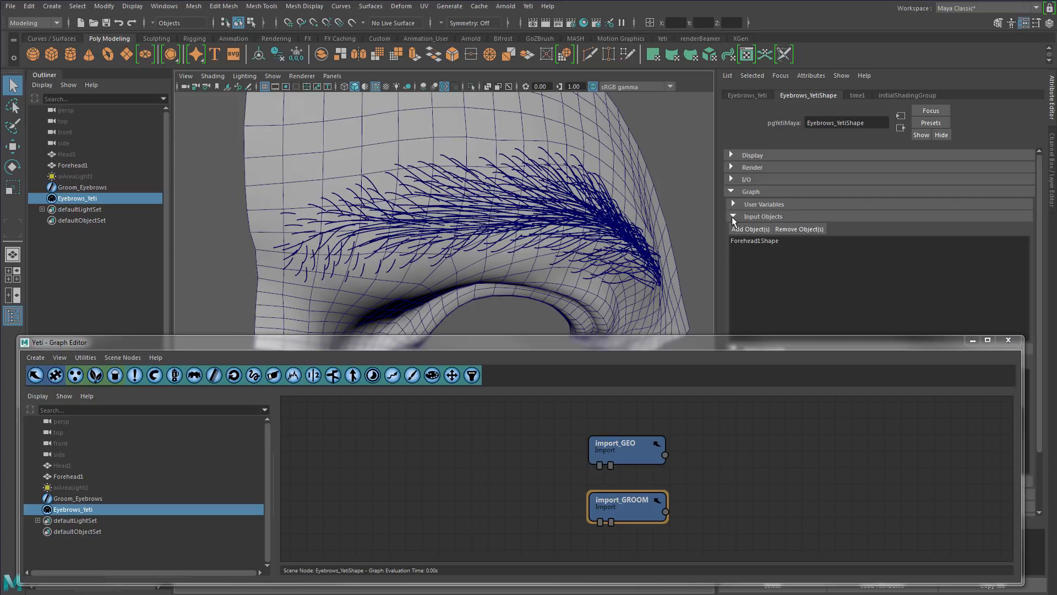
{"action": "left_click", "coordinate": [731, 217]}
{"action": "left_click", "coordinate": [738, 242]}
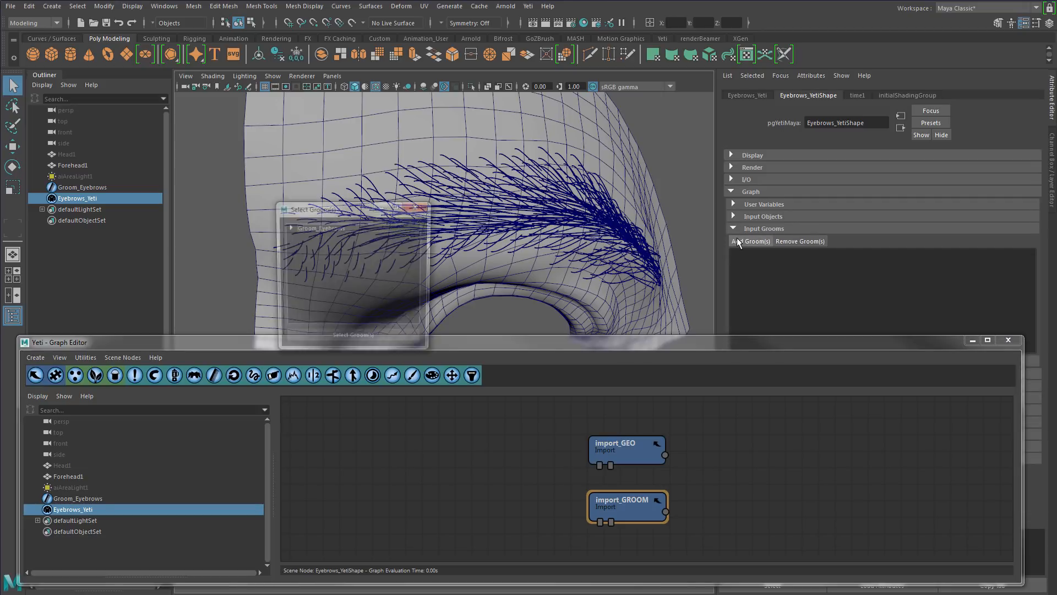
{"action": "left_click", "coordinate": [329, 227]}
{"action": "left_click", "coordinate": [362, 339]}
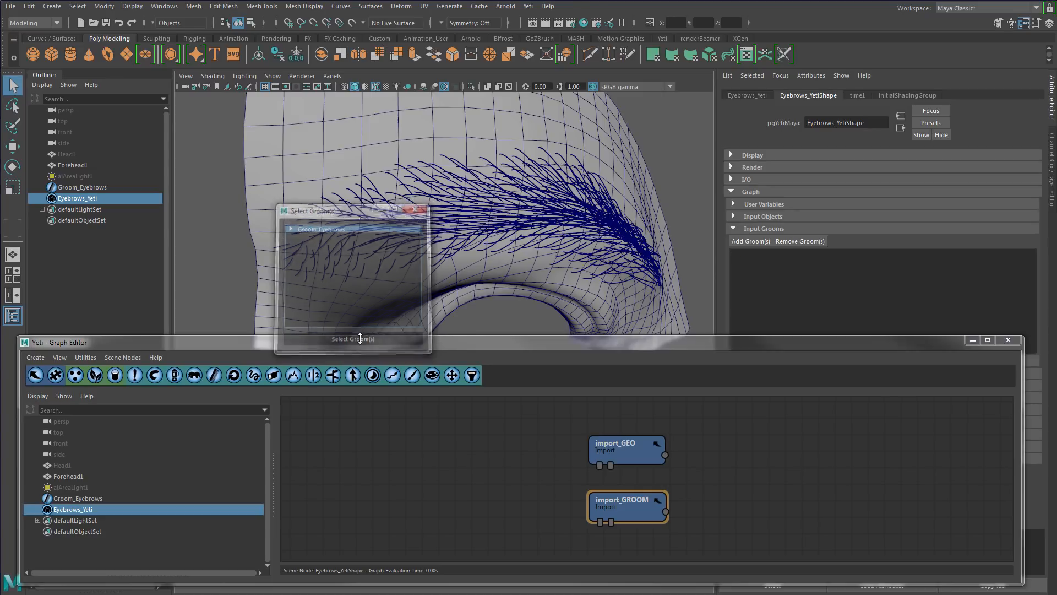
{"action": "left_click", "coordinate": [734, 228]}
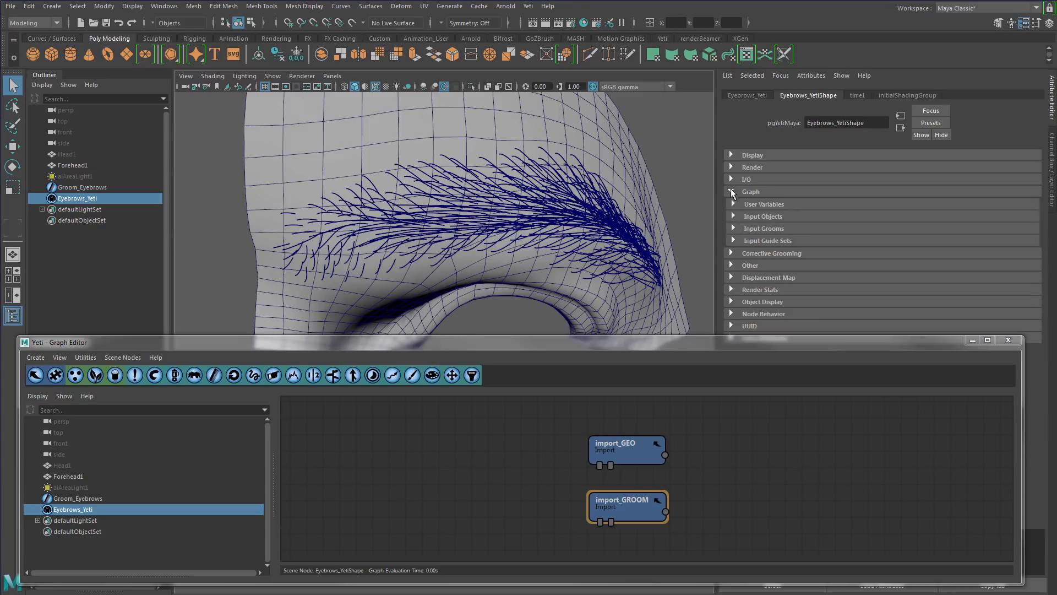
{"action": "left_click", "coordinate": [732, 191]}
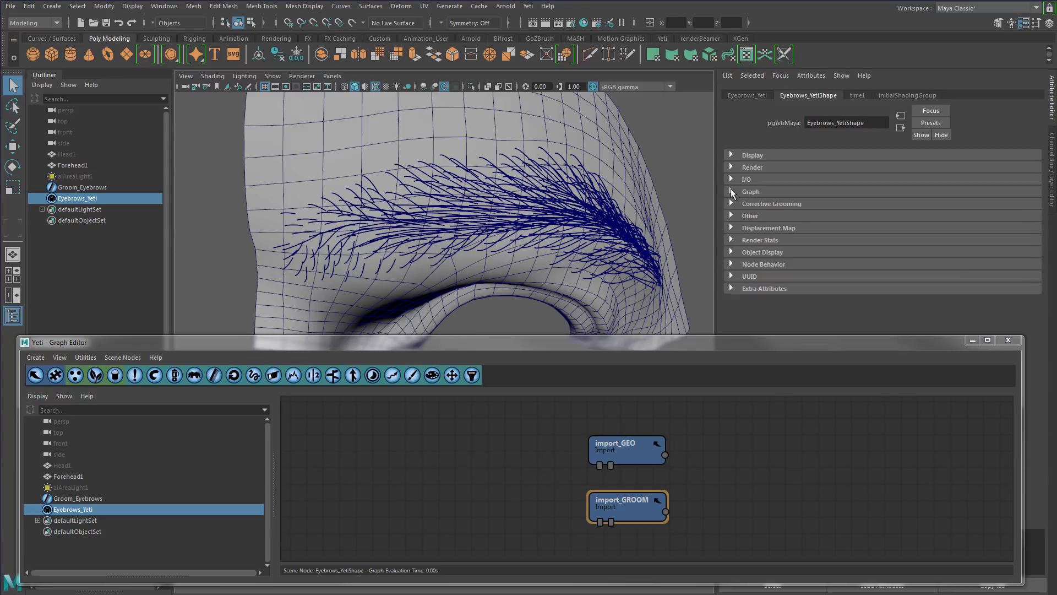
Set the import_GROOM node's selection to Groom_EyebrowsShape.
{"action": "double_click", "coordinate": [622, 504]}
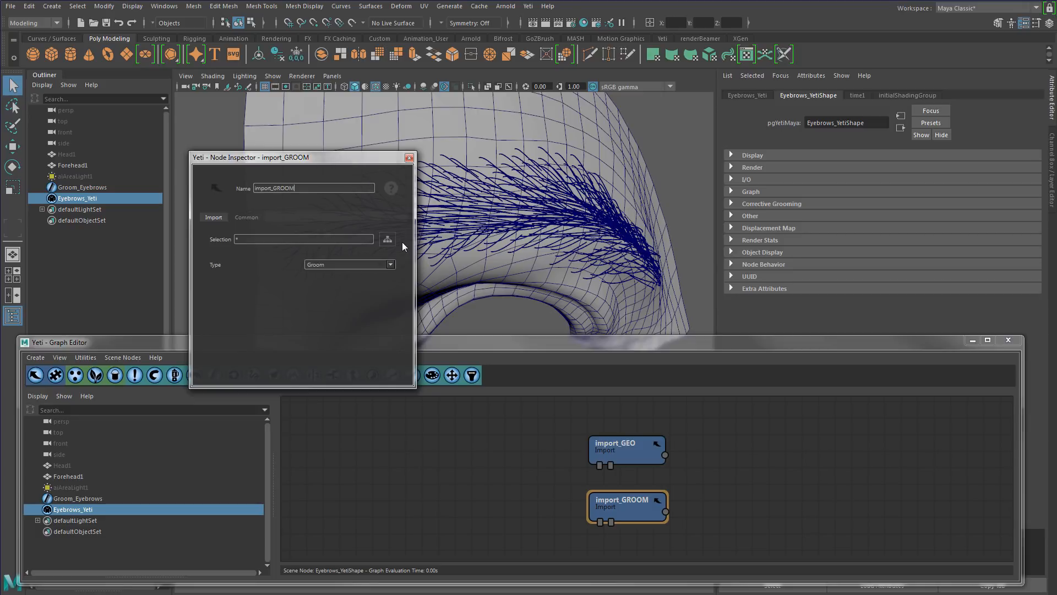
{"action": "left_click", "coordinate": [388, 239]}
{"action": "left_click", "coordinate": [404, 288]}
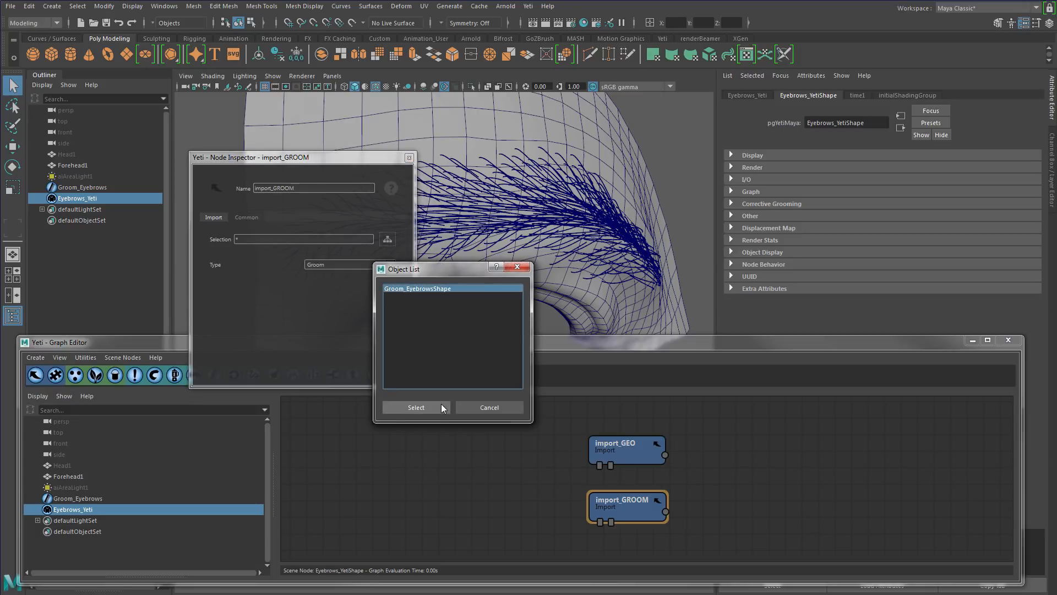
{"action": "left_click", "coordinate": [424, 406]}
{"action": "left_click", "coordinate": [410, 157]}
Space the import_GEO and import_GROOM nodes apart vertically and move both left to make room in the graph.
{"action": "left_click", "coordinate": [622, 455]}
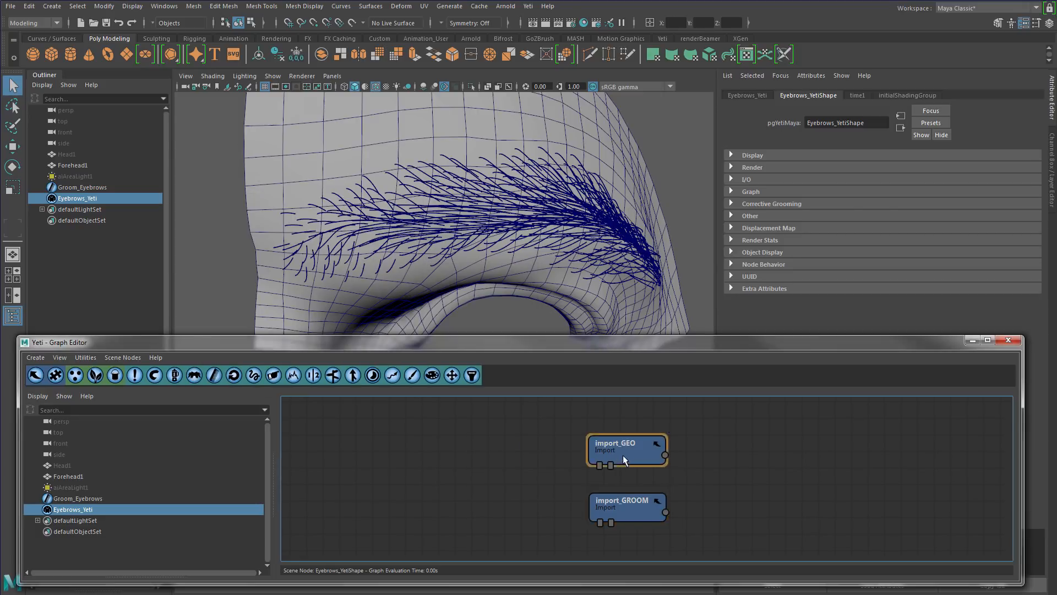
{"action": "left_click_drag", "start_coordinate": [623, 455], "coordinate": [593, 450]}
{"action": "mouse_move", "coordinate": [654, 498]}
{"action": "left_mouse_down"}
{"action": "mouse_move", "coordinate": [622, 518]}
{"action": "mouse_move", "coordinate": [595, 515]}
{"action": "left_mouse_up"}
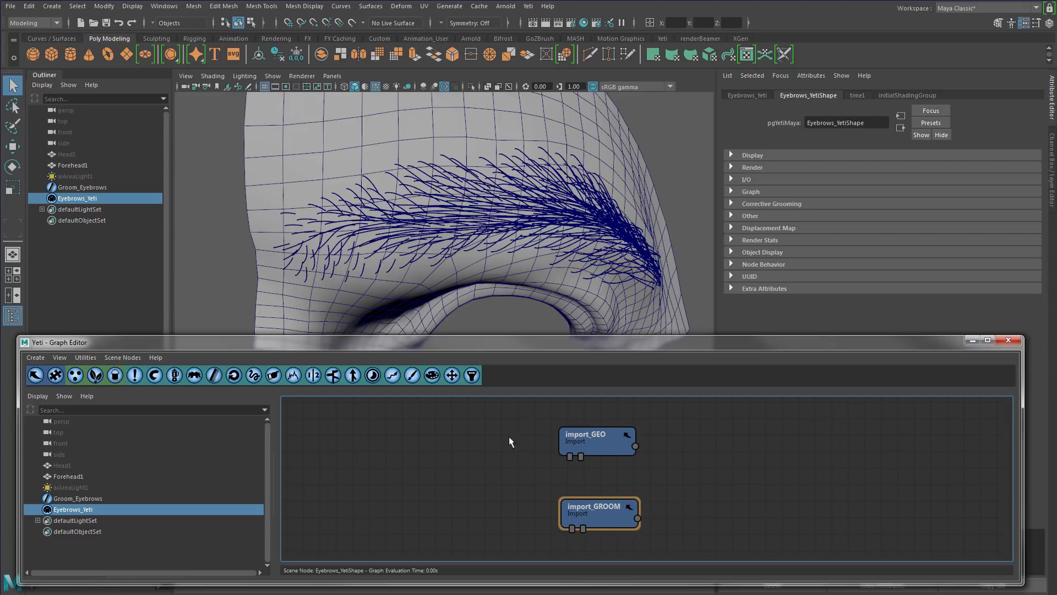
{"action": "left_click_drag", "start_coordinate": [510, 417], "coordinate": [620, 524]}
{"action": "left_click_drag", "start_coordinate": [592, 451], "coordinate": [506, 454]}
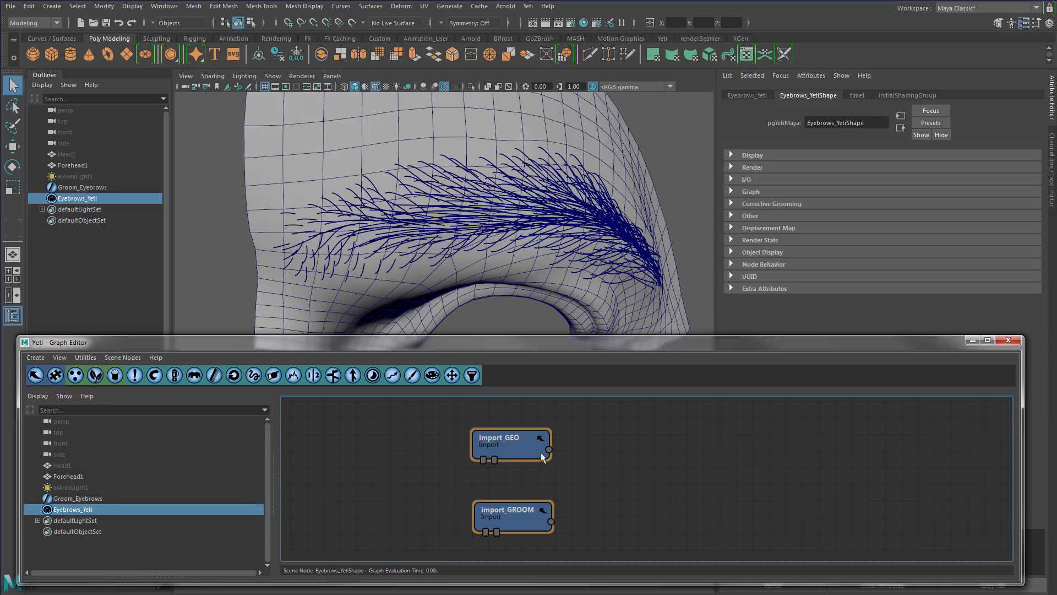
Add Scatter, Grow and Comb nodes in a chain after the import_GEO node.
{"action": "left_click", "coordinate": [601, 461]}
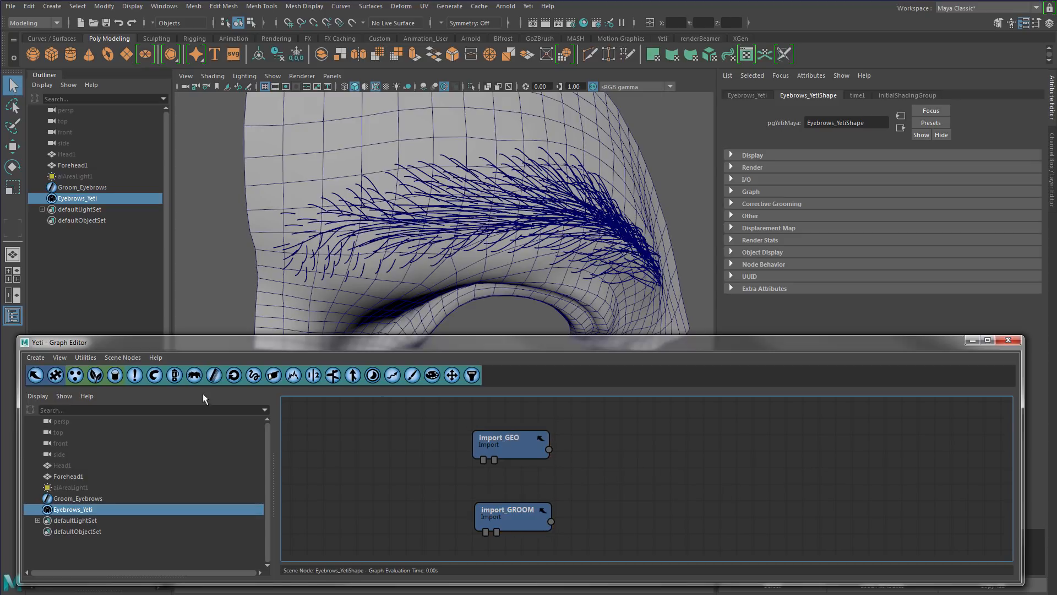
{"action": "left_click", "coordinate": [504, 442]}
{"action": "left_click", "coordinate": [75, 378]}
{"action": "left_click", "coordinate": [96, 376]}
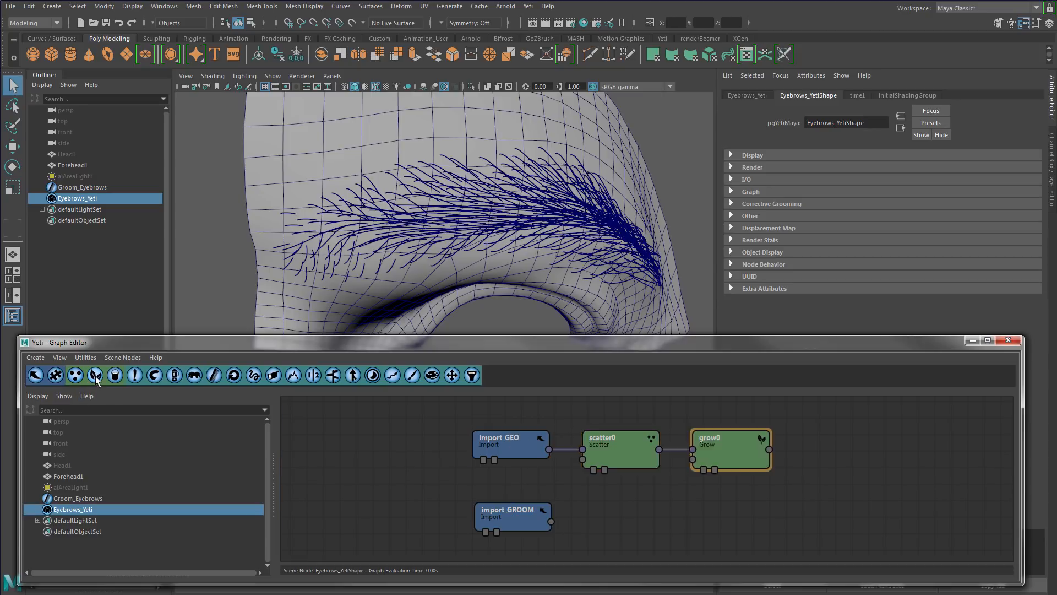
{"action": "left_click", "coordinate": [214, 376]}
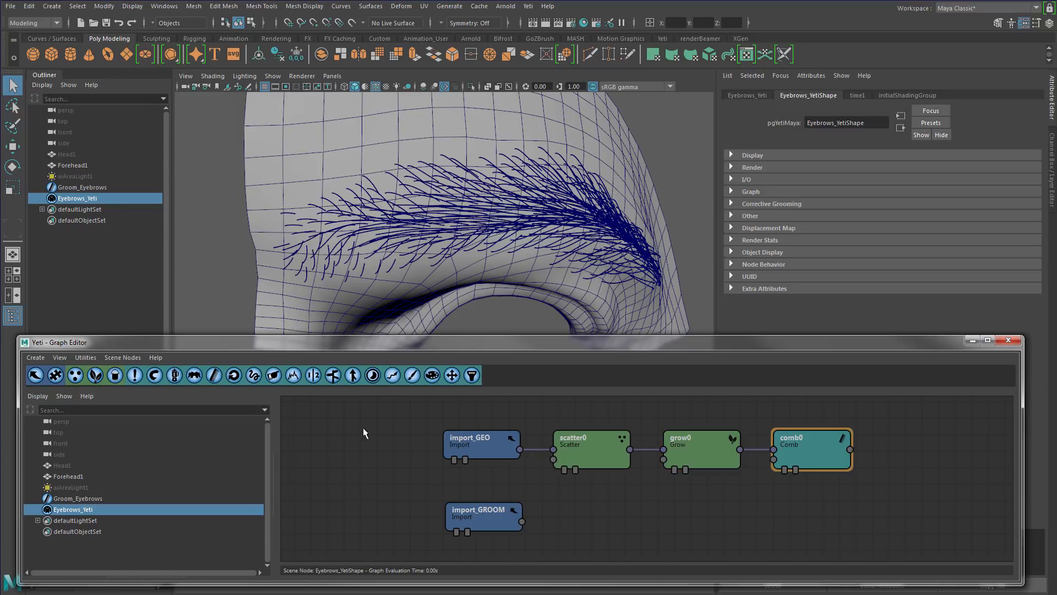
Display the scatter0 node's output and raise its Density Multiplier to just over 35.
{"action": "left_click", "coordinate": [565, 469]}
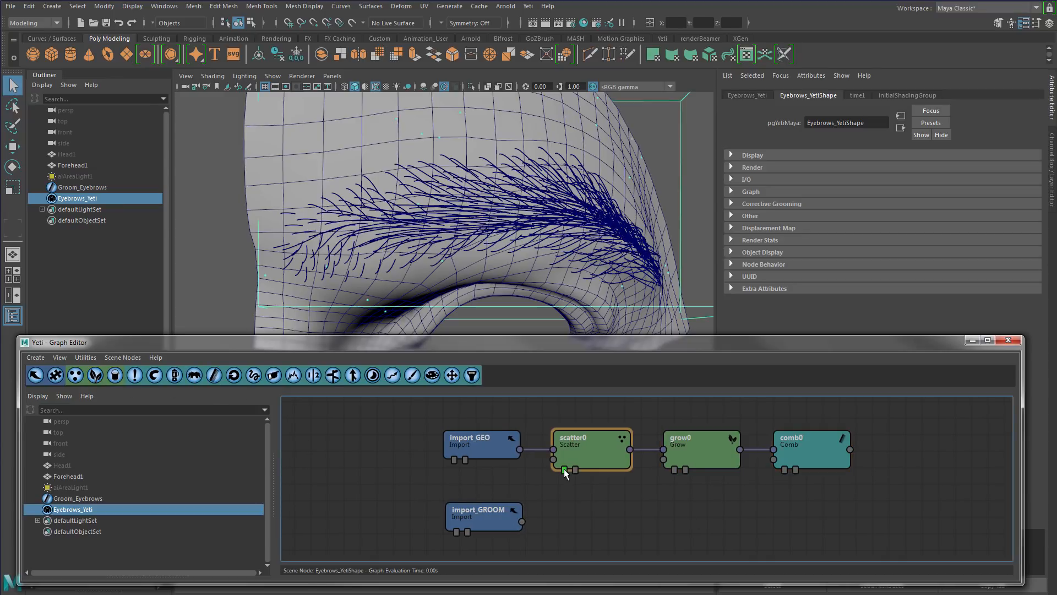
{"action": "right_click_drag", "start_coordinate": [530, 181], "coordinate": [455, 205], "text": "alt"}
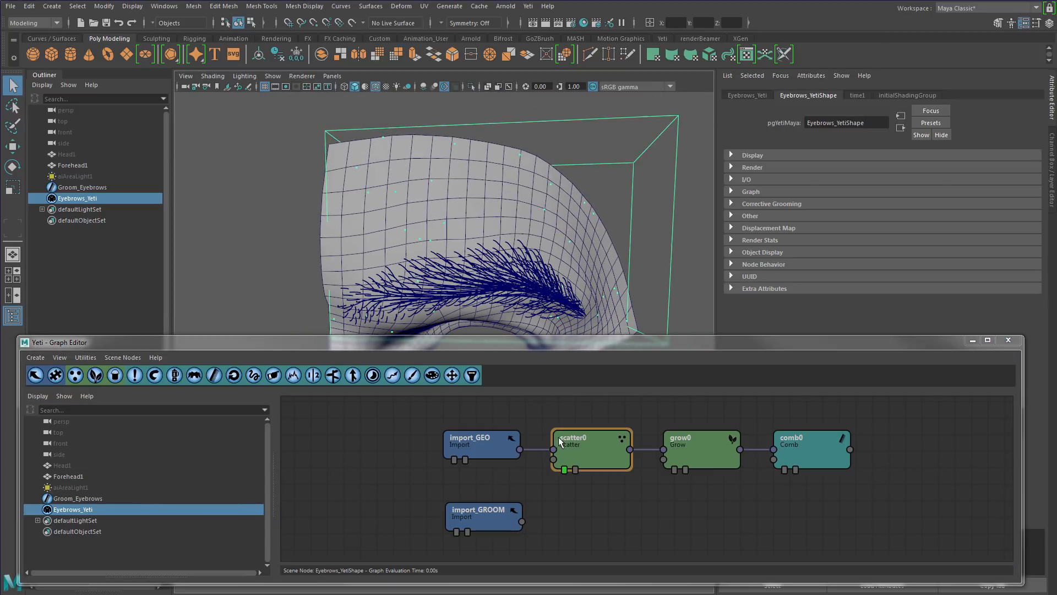
{"action": "double_click", "coordinate": [574, 445]}
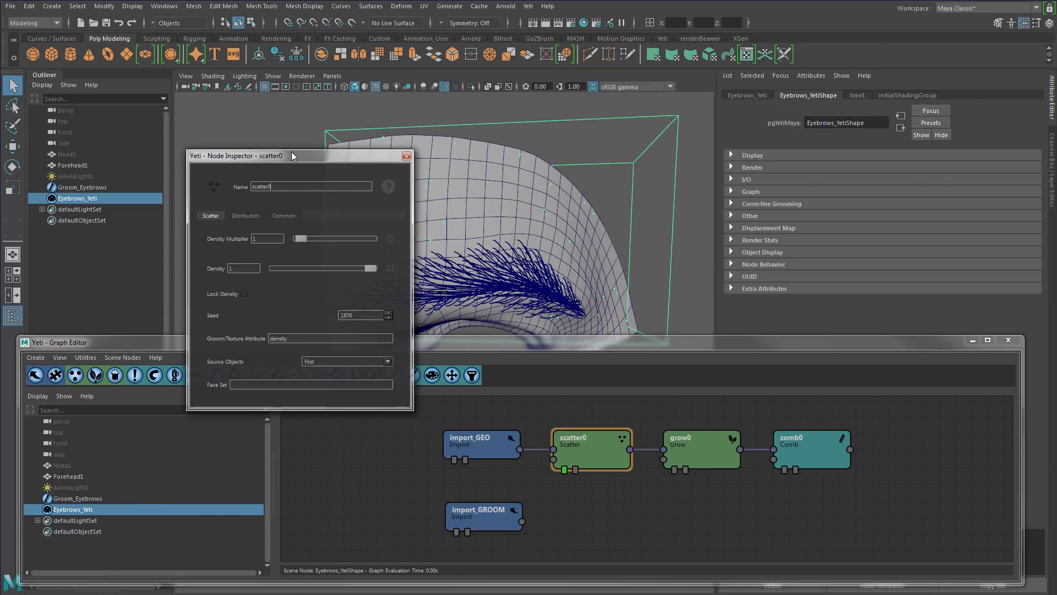
{"action": "left_click_drag", "start_coordinate": [292, 156], "coordinate": [207, 144]}
{"action": "left_click_drag", "start_coordinate": [173, 204], "coordinate": [222, 205]}
Set the scatter0 node's Relax Steps to 3 to even out the point distribution.
{"action": "left_click", "coordinate": [116, 182]}
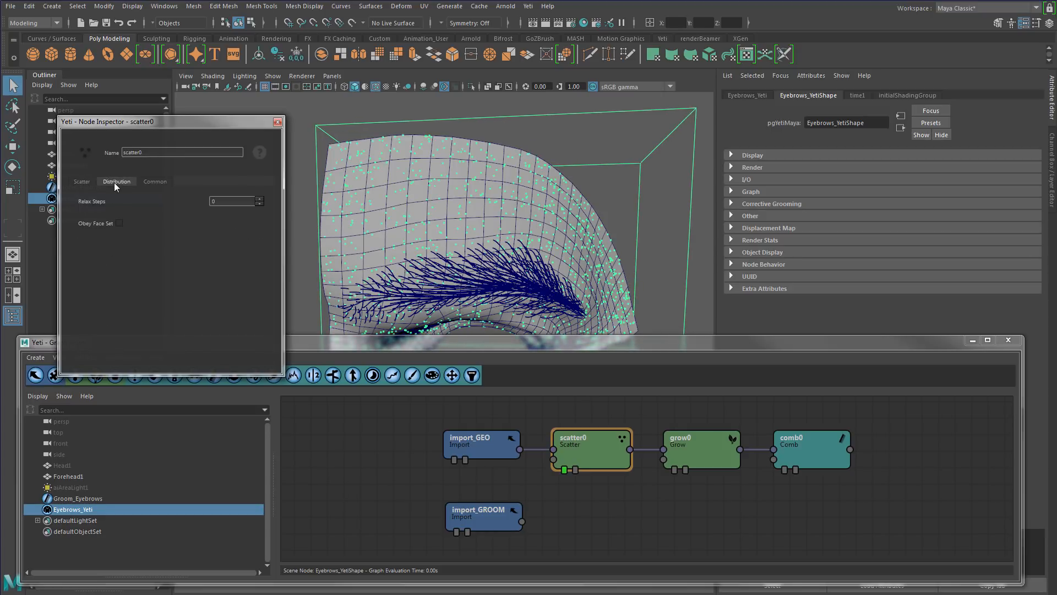
{"action": "left_click", "coordinate": [259, 199]}
{"action": "left_click", "coordinate": [260, 199]}
{"action": "left_click", "coordinate": [260, 199]}
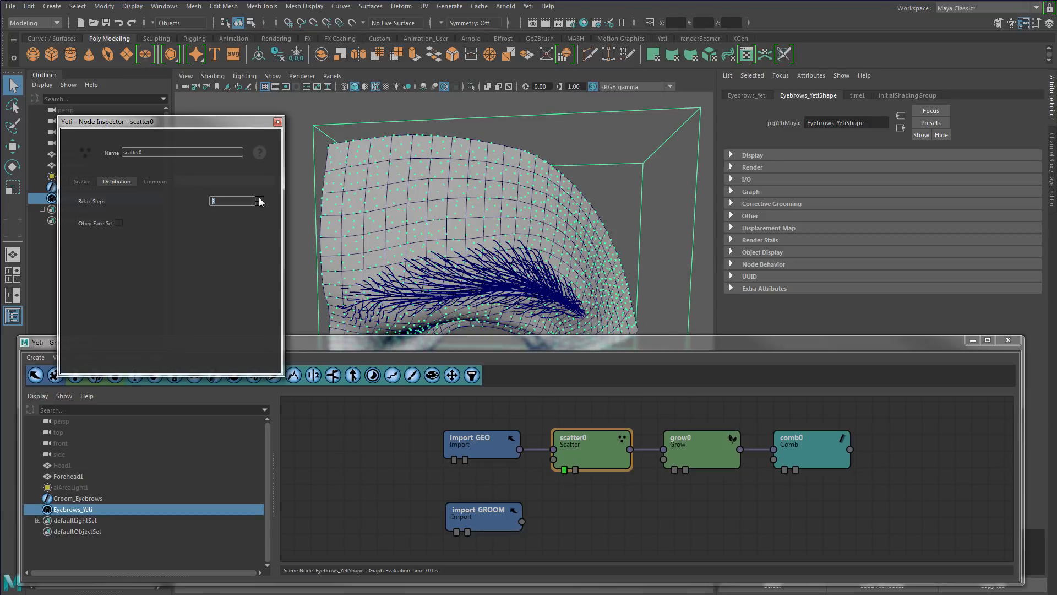
Set the scatter0 node's Seed to 1979 and close its node settings.
{"action": "left_click", "coordinate": [83, 182]}
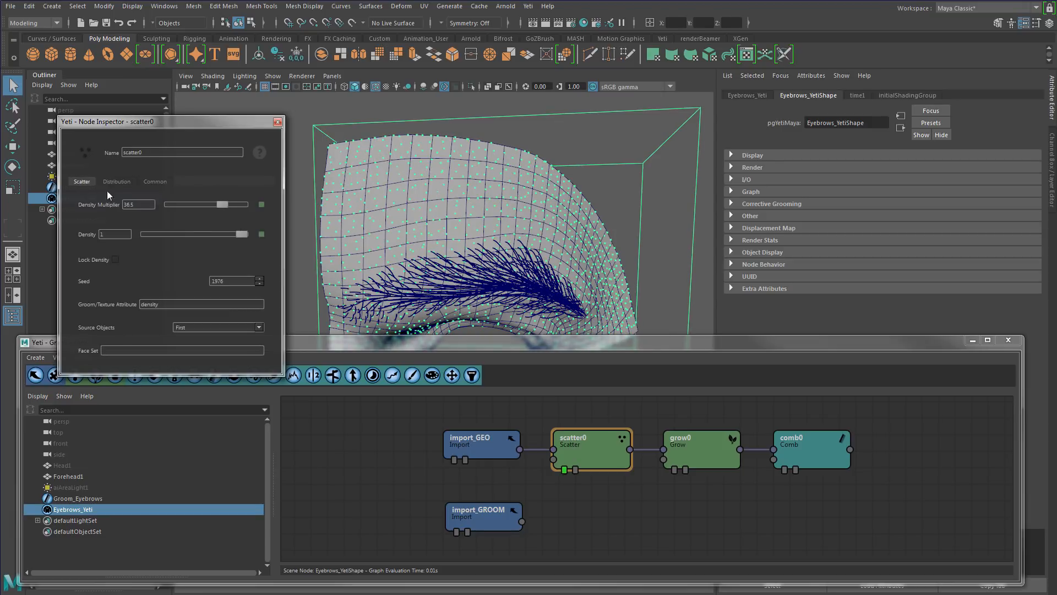
{"action": "left_click", "coordinate": [259, 279]}
{"action": "left_click", "coordinate": [259, 279]}
{"action": "left_click", "coordinate": [260, 278]}
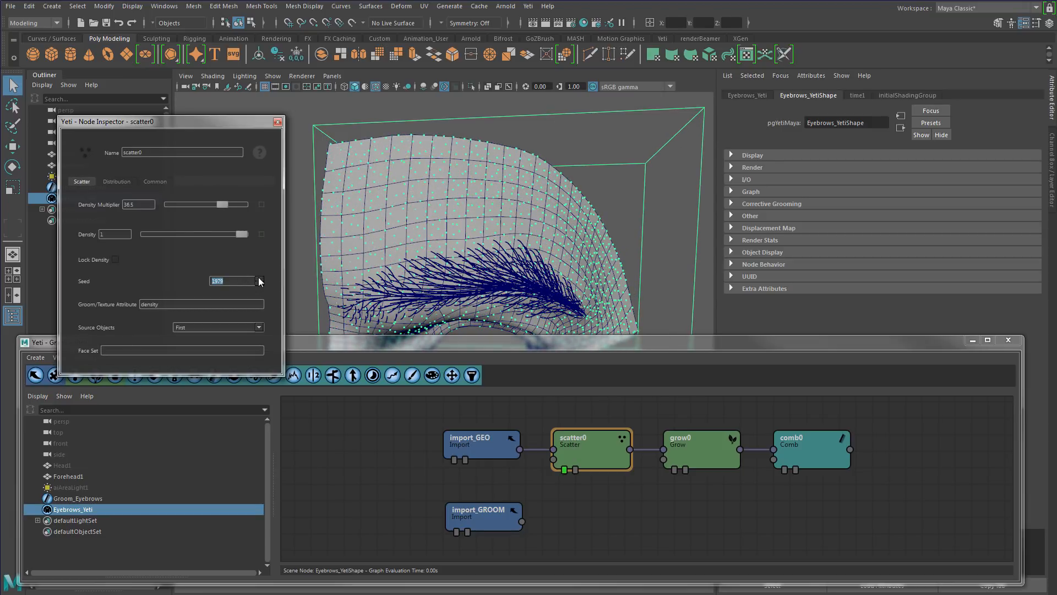
{"action": "left_click", "coordinate": [278, 123]}
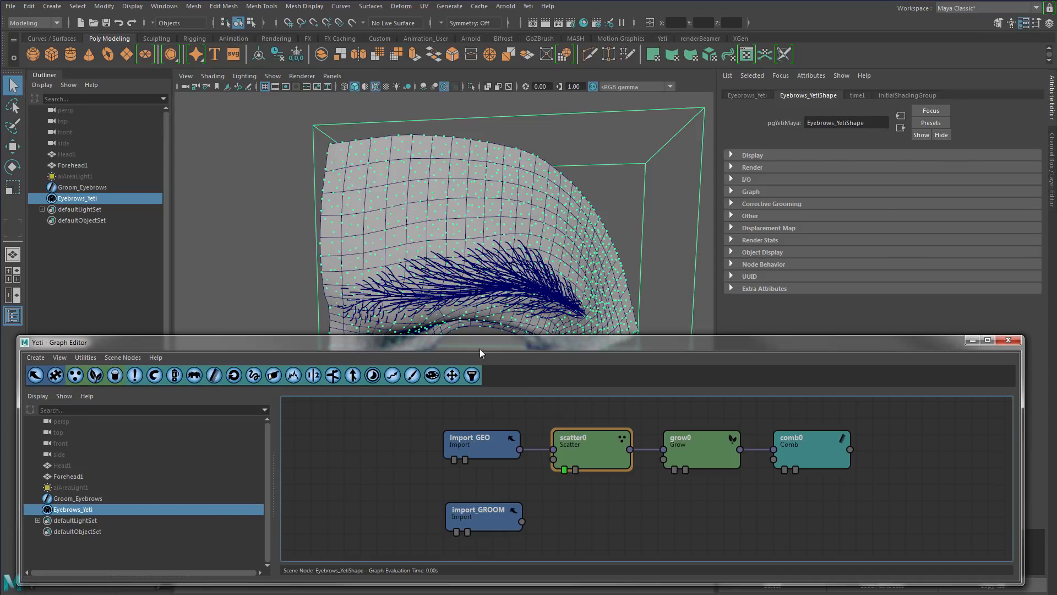
Display the grow0 node's output, shift the node slightly lower in the graph, and lower the Graph Editor window to uncover the viewport.
{"action": "left_click", "coordinate": [676, 471]}
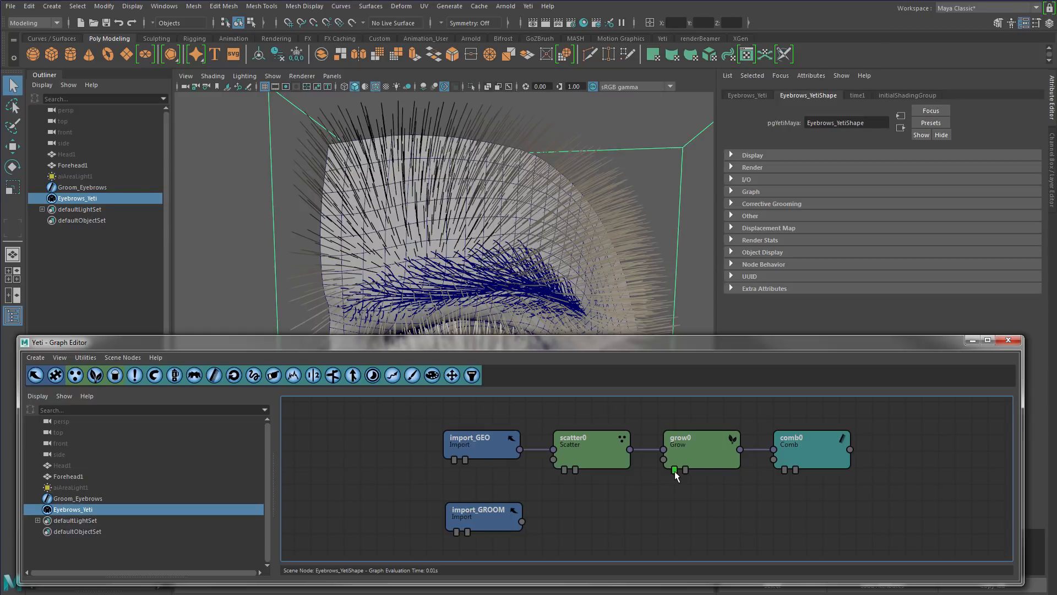
{"action": "left_click_drag", "start_coordinate": [702, 464], "coordinate": [706, 484]}
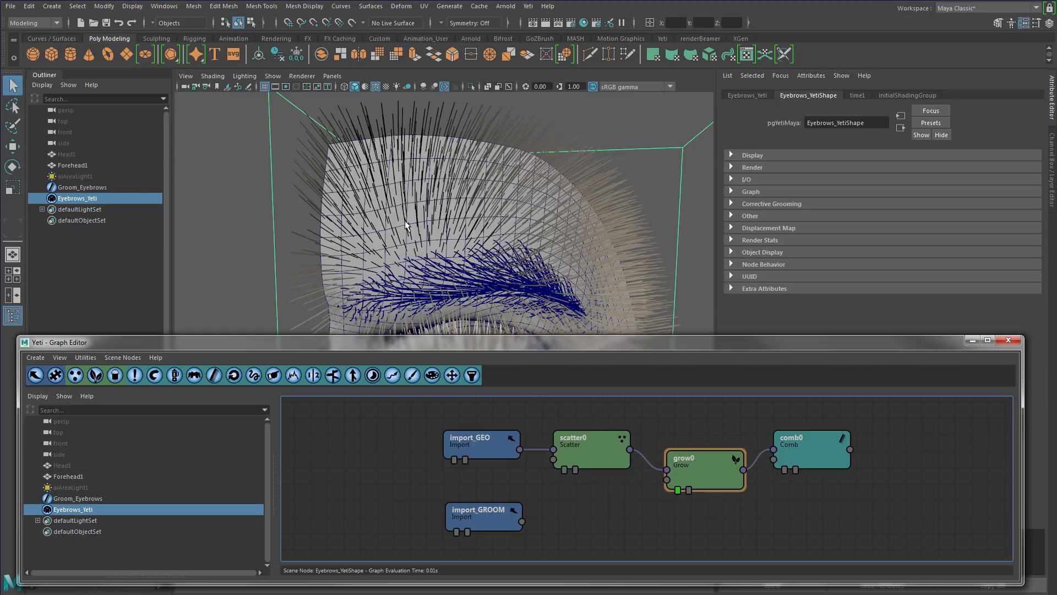
{"action": "right_click_drag", "start_coordinate": [404, 230], "coordinate": [448, 238], "text": "alt"}
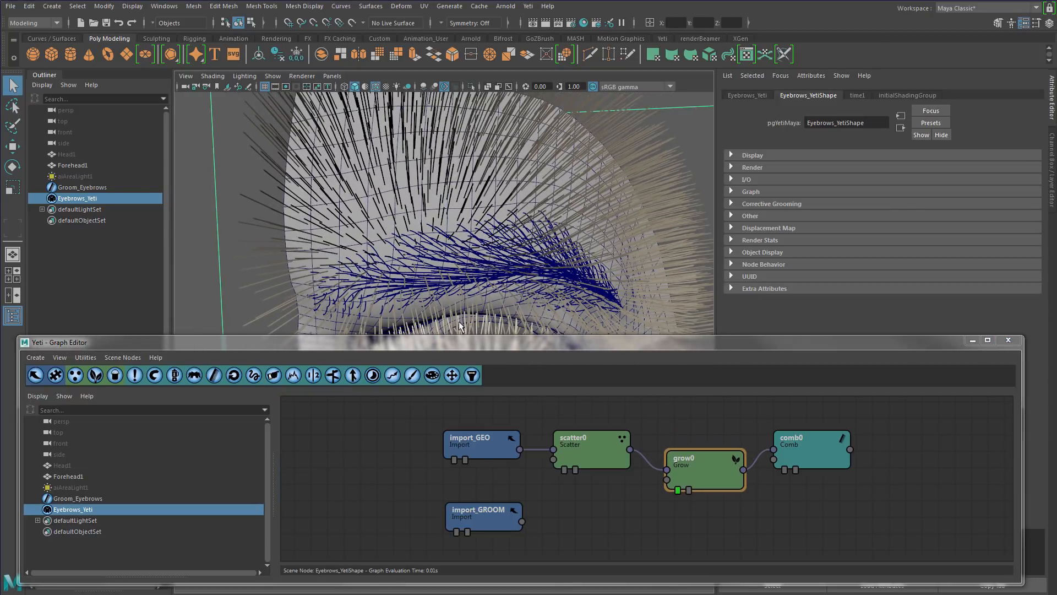
{"action": "left_click_drag", "start_coordinate": [460, 335], "coordinate": [463, 368]}
{"action": "left_click_drag", "start_coordinate": [504, 277], "coordinate": [501, 266], "text": "alt"}
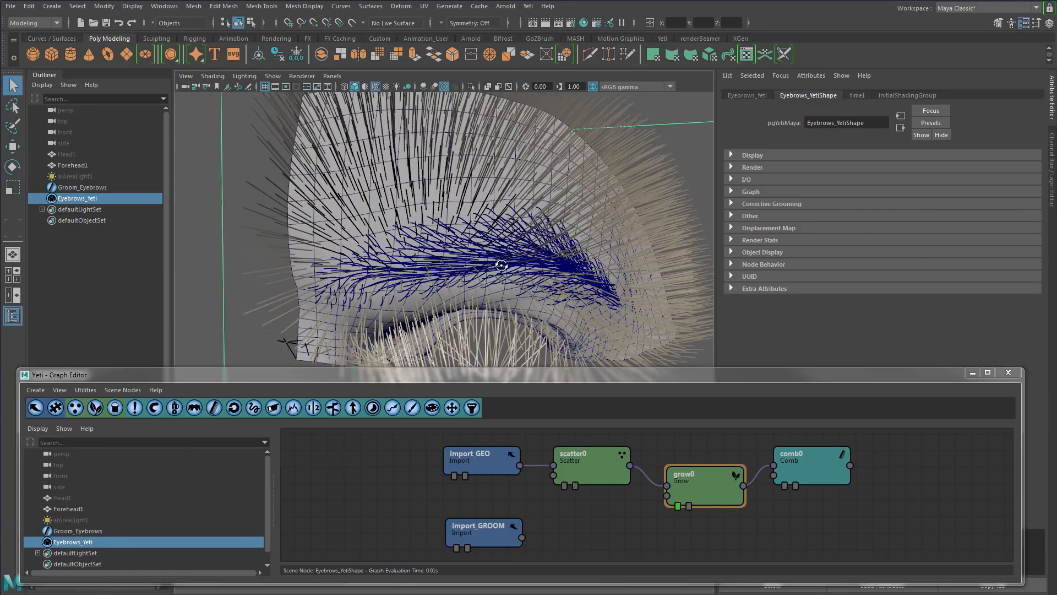
Move the comb0 node level with grow0 and display its output on the forehead.
{"action": "left_click_drag", "start_coordinate": [805, 469], "coordinate": [825, 491]}
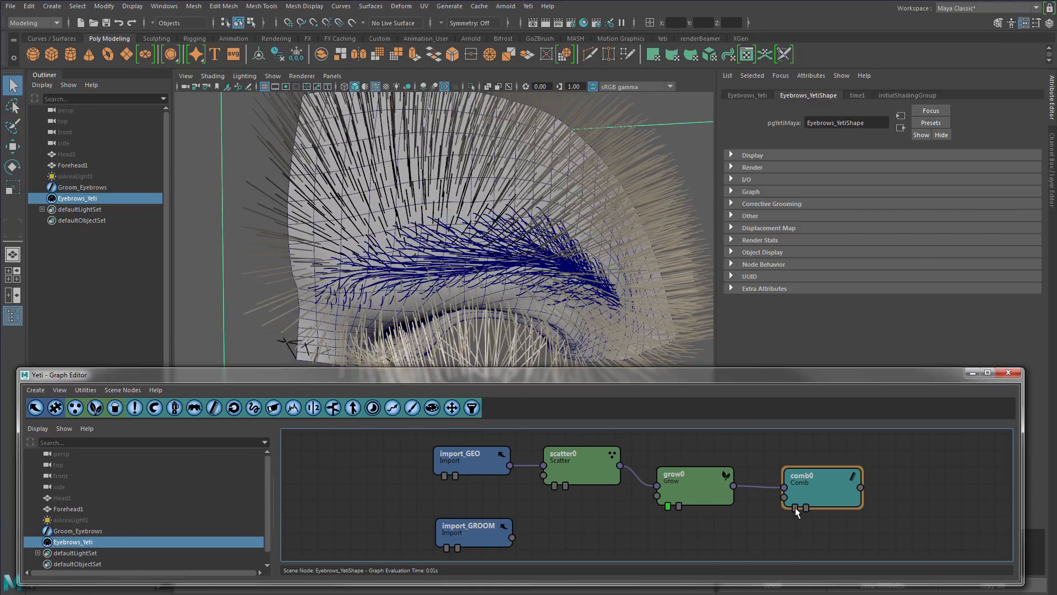
{"action": "left_click", "coordinate": [795, 507]}
{"action": "left_click_drag", "start_coordinate": [431, 277], "coordinate": [446, 278], "text": "alt"}
{"action": "left_click_drag", "start_coordinate": [340, 261], "coordinate": [385, 262], "text": "alt"}
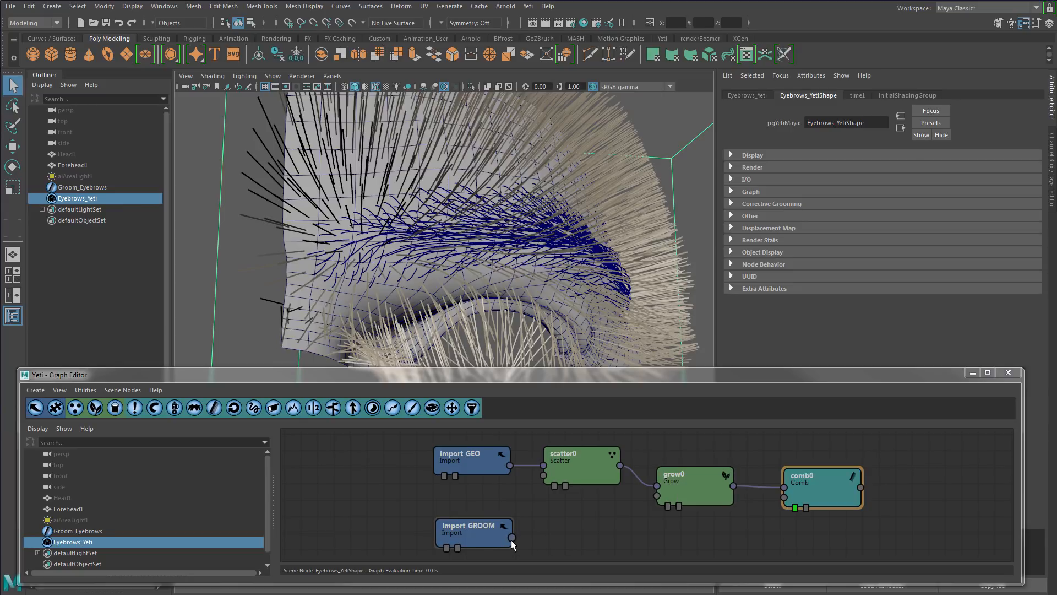
Connect import_GROOM to the second inputs of the grow0 and comb0 nodes.
{"action": "left_click_drag", "start_coordinate": [512, 538], "coordinate": [657, 488]}
{"action": "middle_click_drag", "start_coordinate": [524, 222], "coordinate": [520, 242], "text": "alt"}
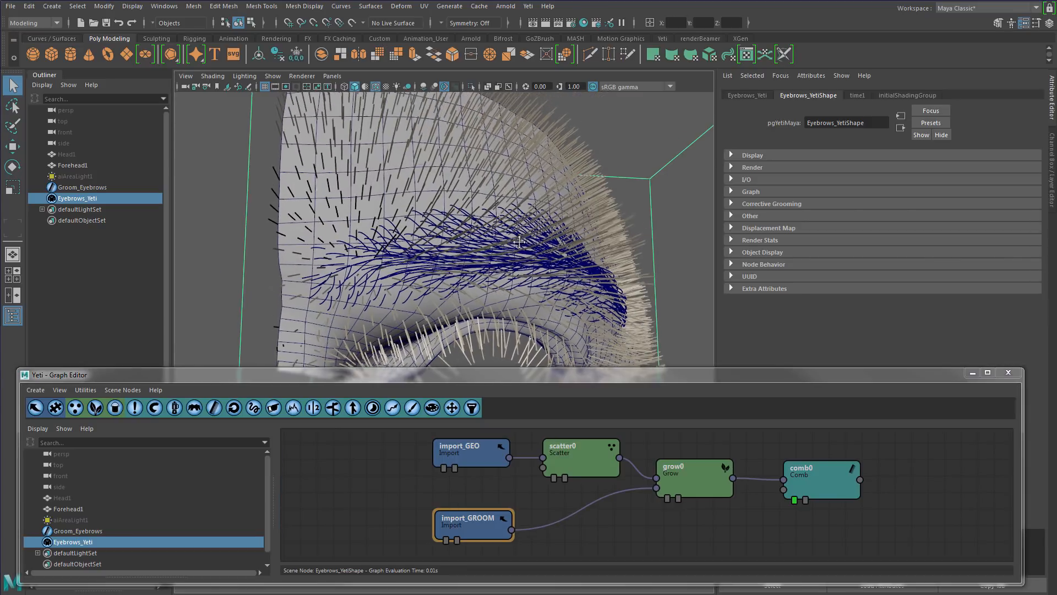
{"action": "left_click_drag", "start_coordinate": [519, 243], "coordinate": [524, 235], "text": "alt"}
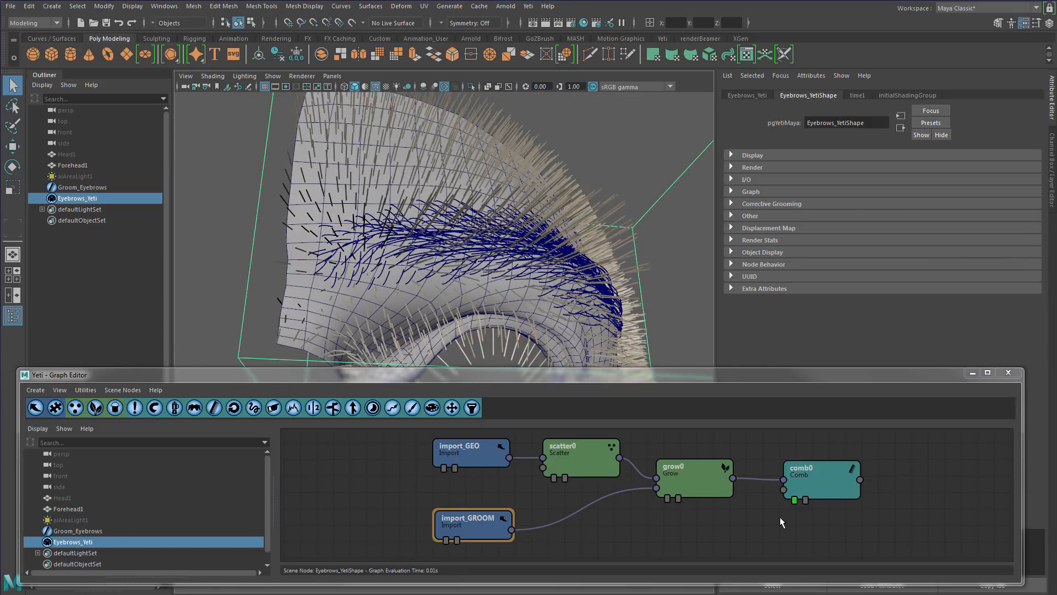
{"action": "left_click_drag", "start_coordinate": [513, 532], "coordinate": [823, 510]}
{"action": "left_click_drag", "start_coordinate": [539, 280], "coordinate": [461, 256], "text": "alt"}
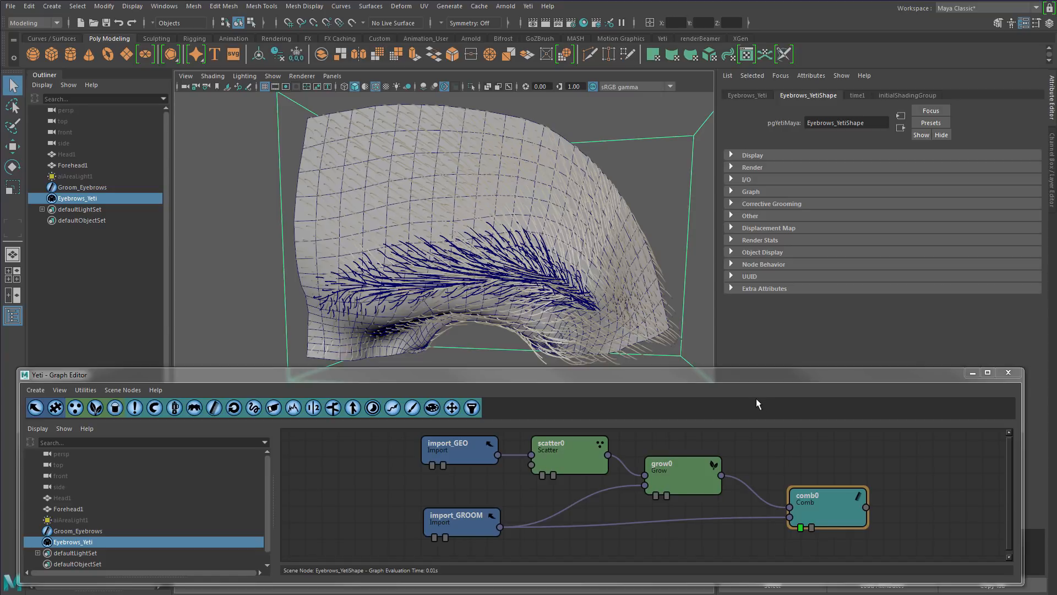
Set the Radius Of Influence of Groom_Eyebrows to 0.305 so hair grows only around the groomed strands.
{"action": "left_click", "coordinate": [95, 188]}
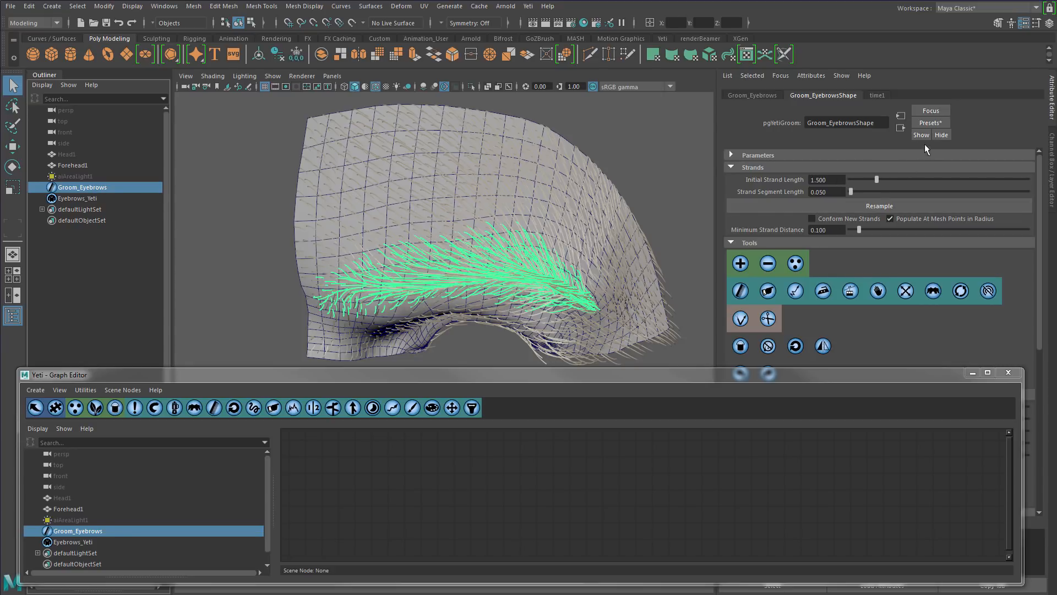
{"action": "left_click", "coordinate": [732, 155]}
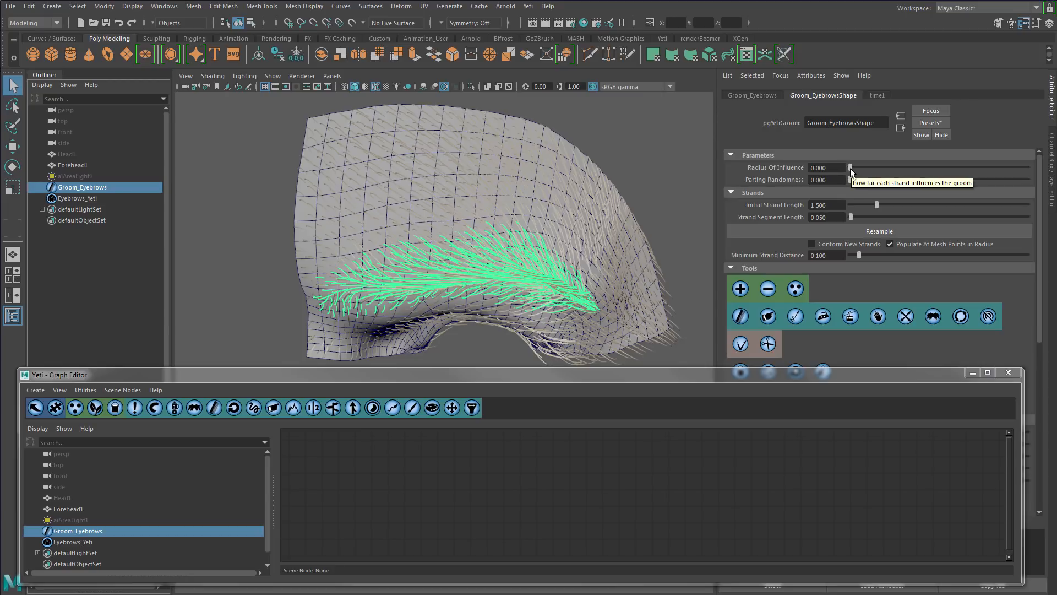
{"action": "left_click_drag", "start_coordinate": [850, 168], "coordinate": [877, 188]}
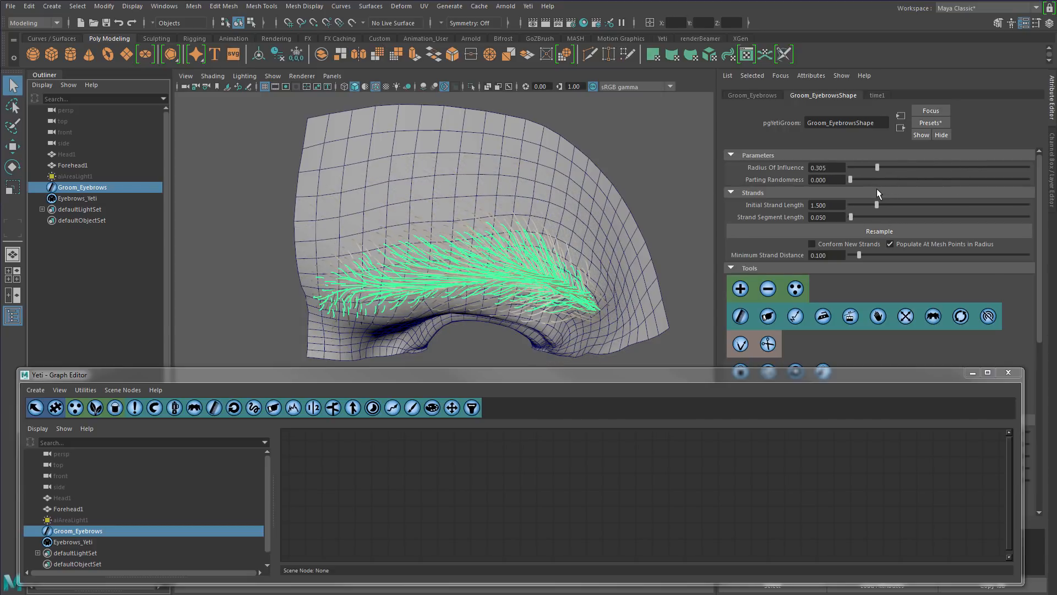
{"action": "left_click_drag", "start_coordinate": [473, 300], "coordinate": [439, 302], "text": "alt"}
{"action": "right_click_drag", "start_coordinate": [439, 302], "coordinate": [523, 309], "text": "alt"}
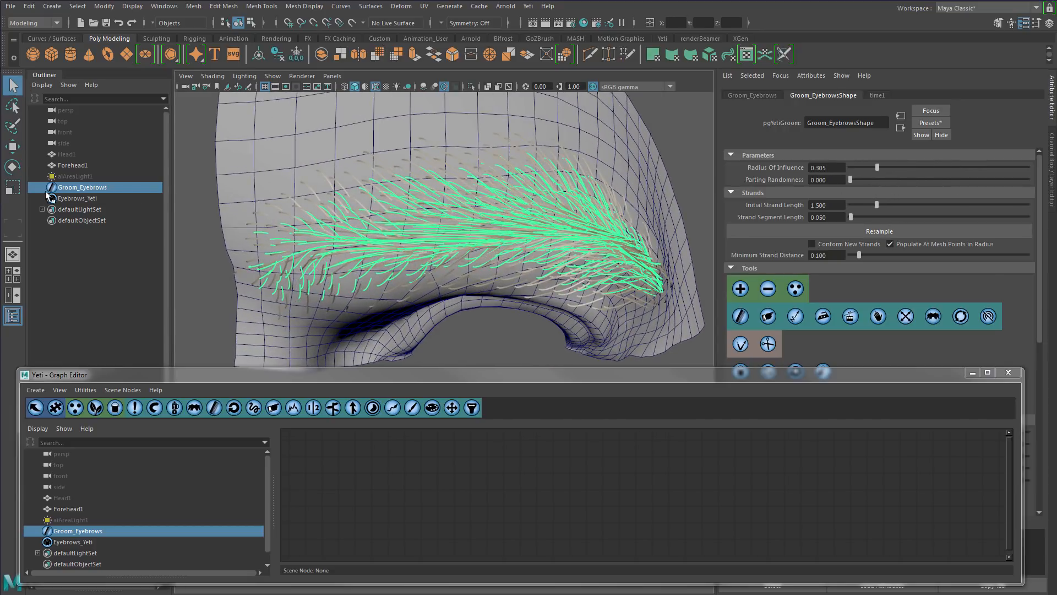
Bring back the Eyebrows_Yeti graph, enlarge the Graph Editor, and move scatter0, grow0 and comb0 below the import nodes.
{"action": "left_click", "coordinate": [87, 199]}
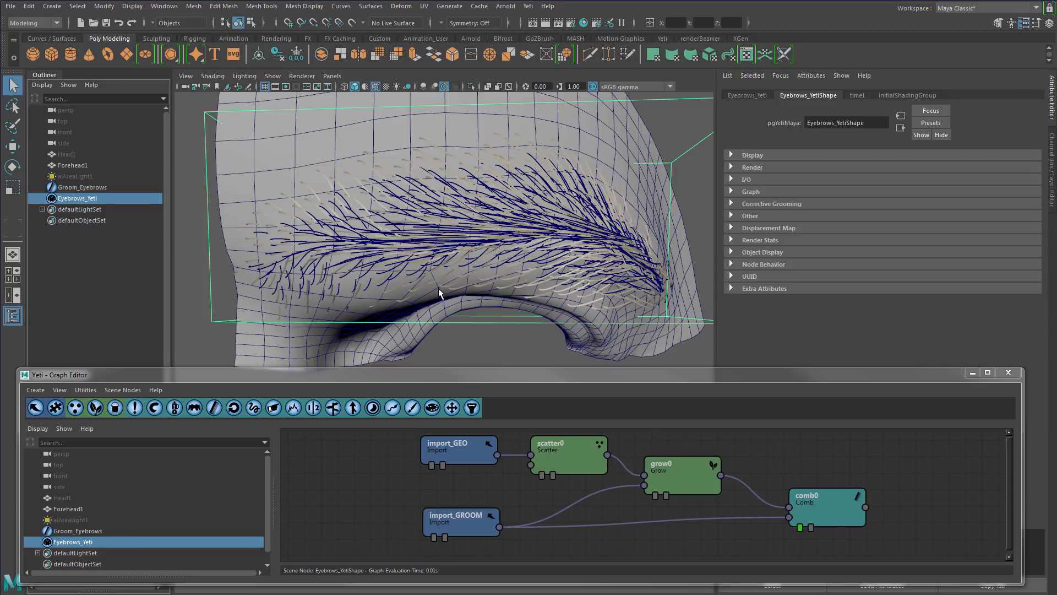
{"action": "left_click_drag", "start_coordinate": [439, 293], "coordinate": [453, 254], "text": "alt"}
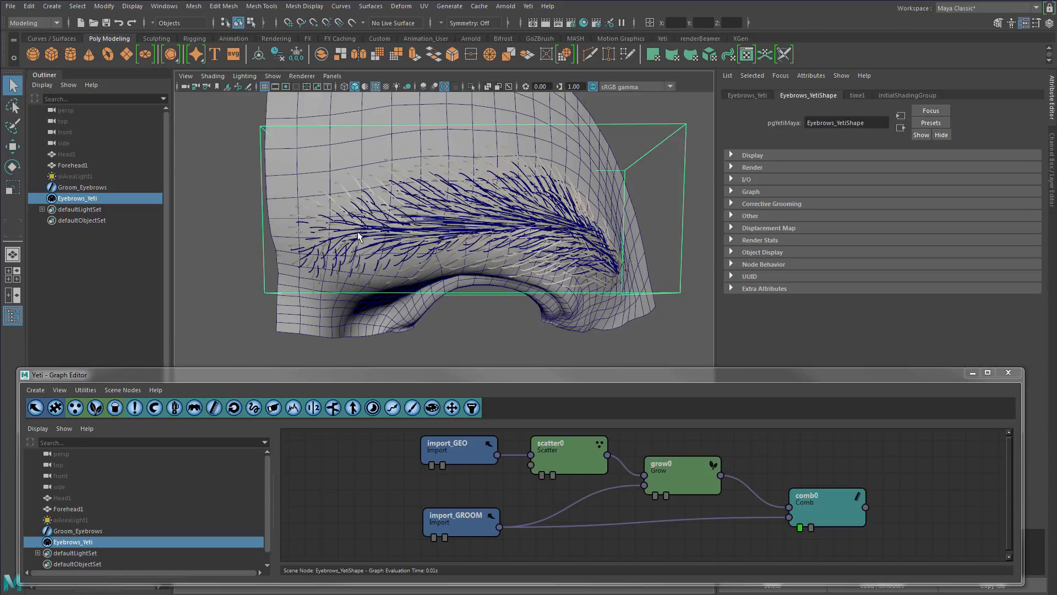
{"action": "scroll", "coordinate": [361, 238], "scroll_direction": "up", "scroll_amount": 2}
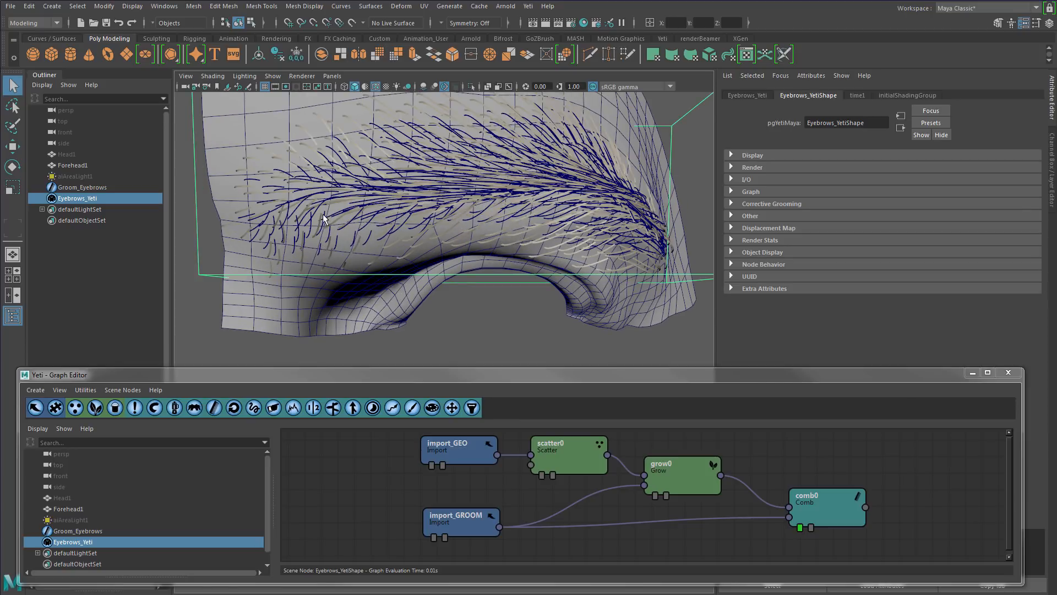
{"action": "scroll", "coordinate": [352, 220], "scroll_direction": "up", "scroll_amount": 4}
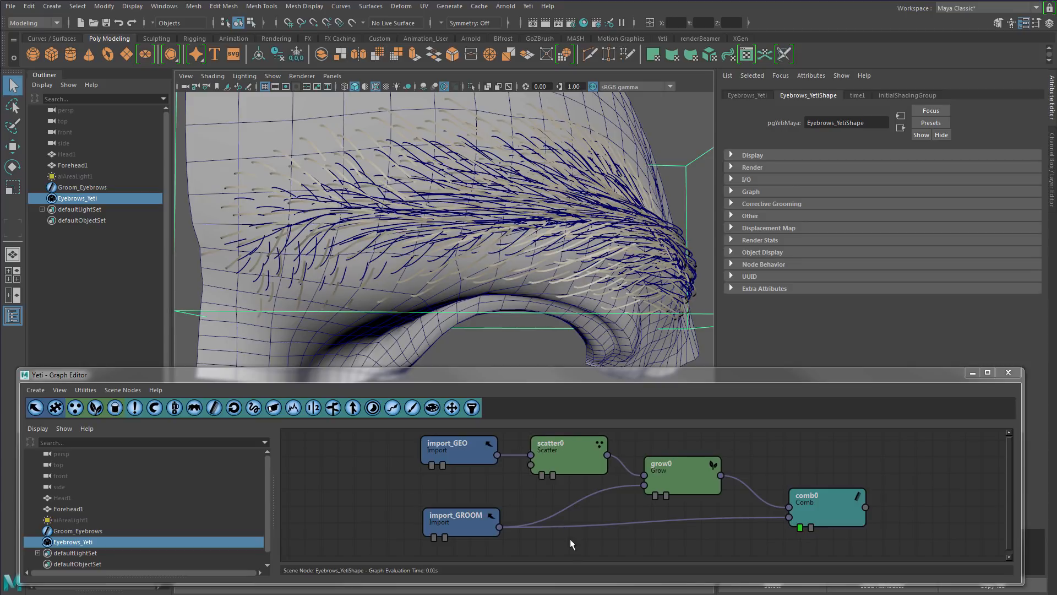
{"action": "left_click_drag", "start_coordinate": [563, 550], "coordinate": [818, 428]}
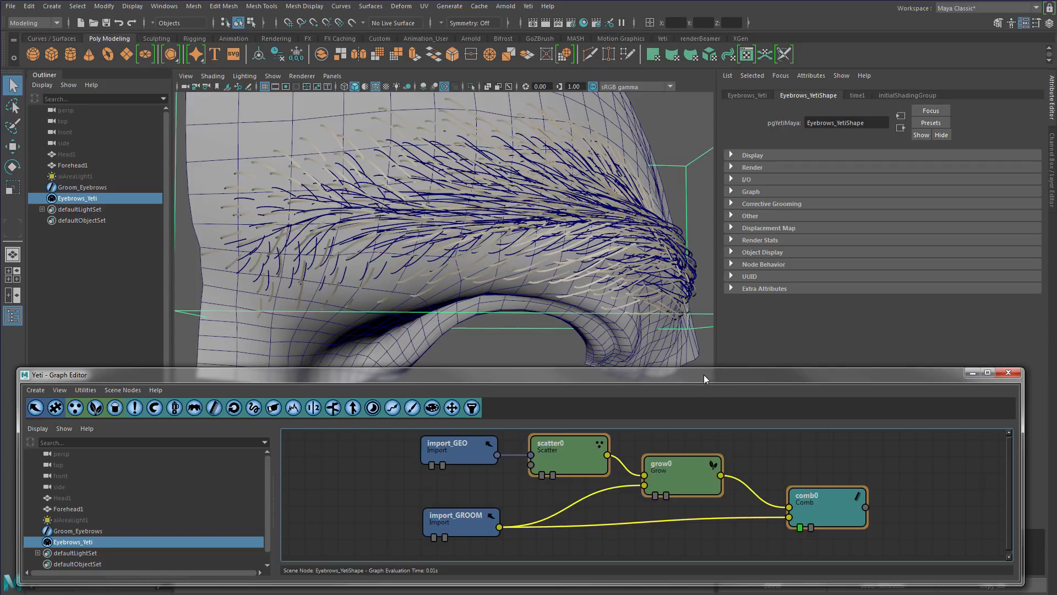
{"action": "left_click_drag", "start_coordinate": [704, 371], "coordinate": [703, 279]}
{"action": "left_click_drag", "start_coordinate": [576, 412], "coordinate": [576, 505]}
{"action": "left_click", "coordinate": [665, 438]}
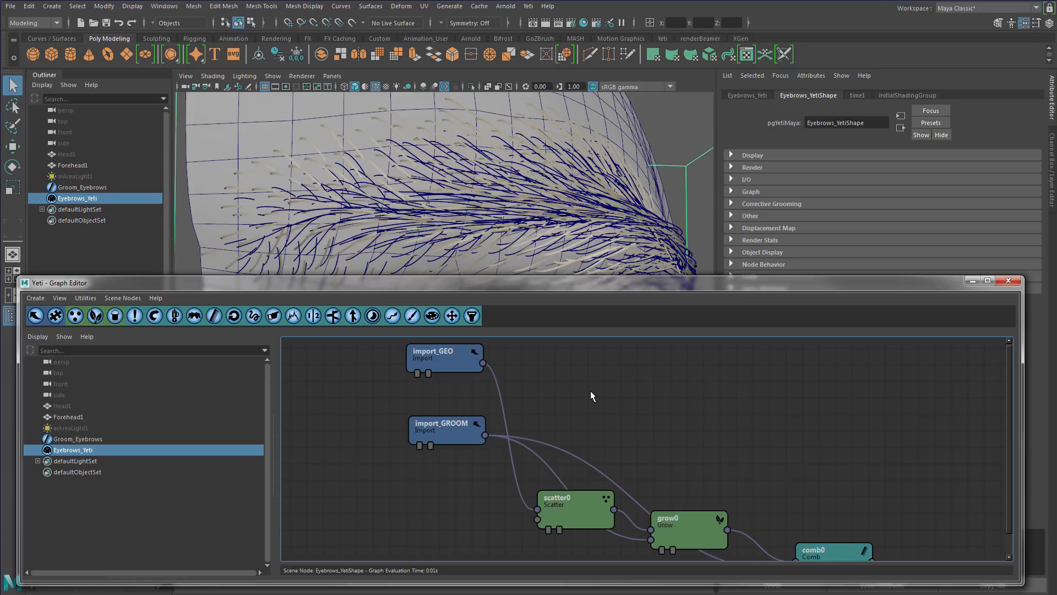
Add a Convert node with import_GROOM in its first input and import_GEO in its second, and display its output.
{"action": "left_click", "coordinate": [234, 317]}
{"action": "left_click_drag", "start_coordinate": [677, 475], "coordinate": [620, 399]}
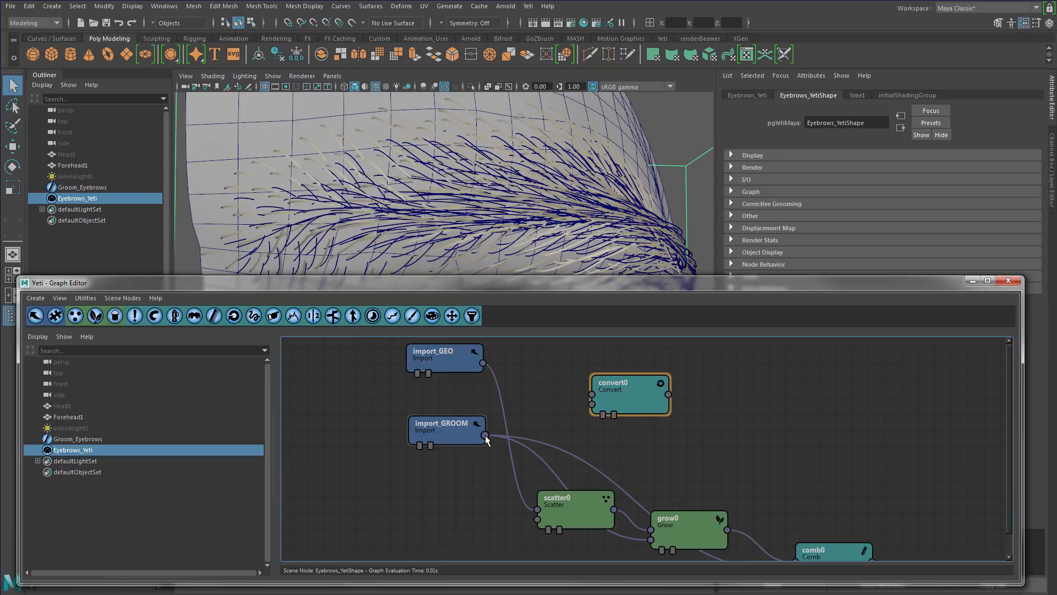
{"action": "left_click_drag", "start_coordinate": [484, 435], "coordinate": [592, 394]}
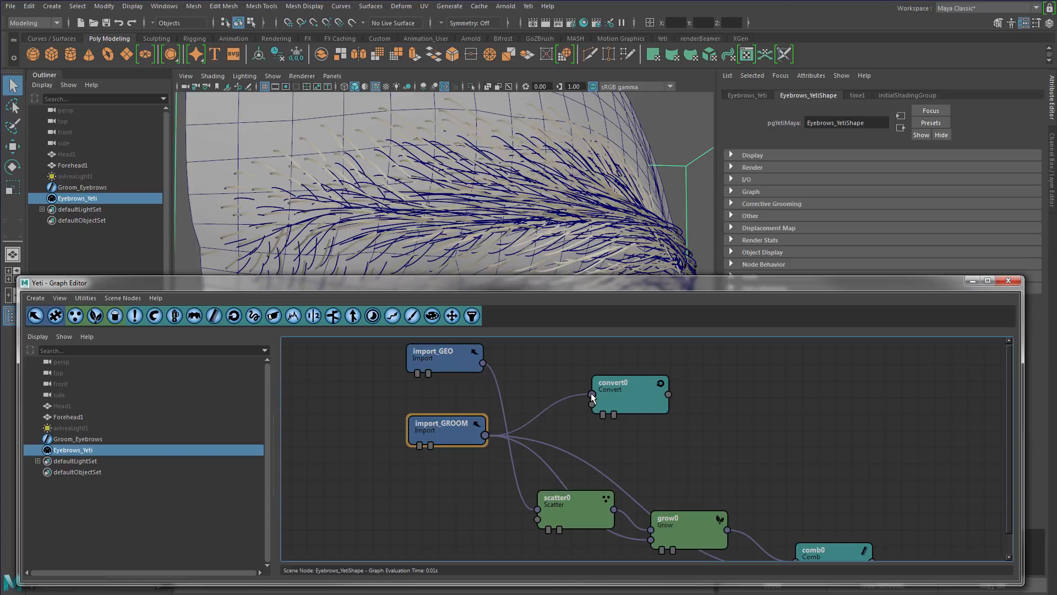
{"action": "left_click_drag", "start_coordinate": [483, 363], "coordinate": [593, 411]}
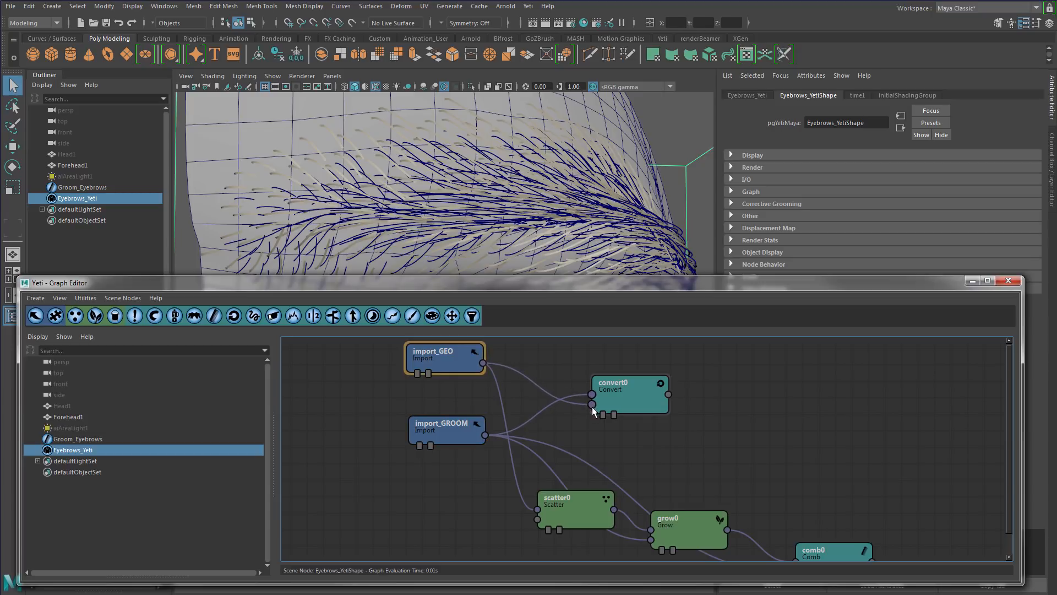
{"action": "left_click", "coordinate": [603, 415]}
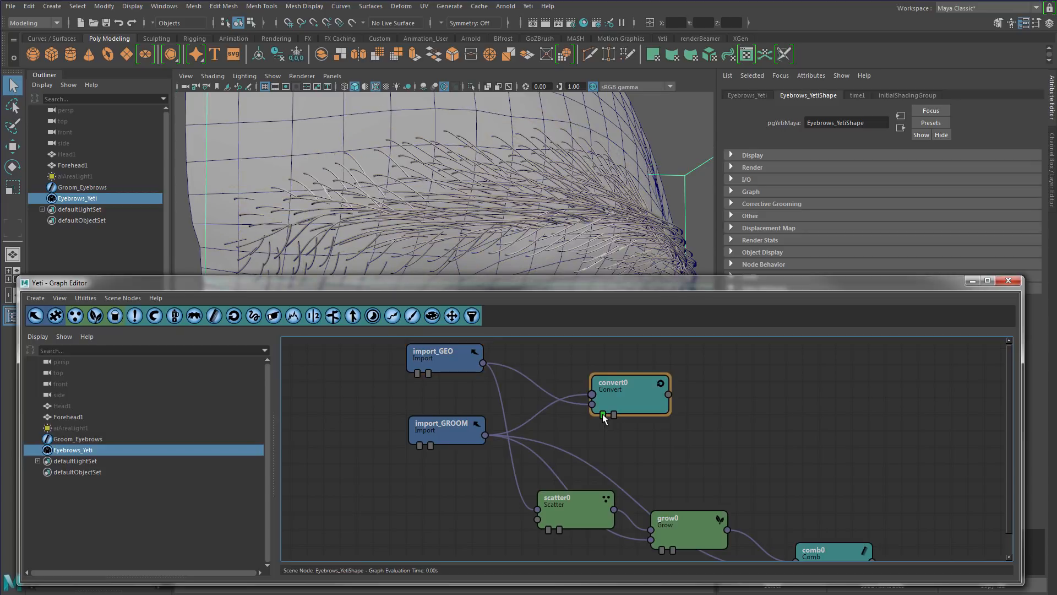
{"action": "right_click_drag", "start_coordinate": [392, 185], "coordinate": [408, 184], "text": "alt"}
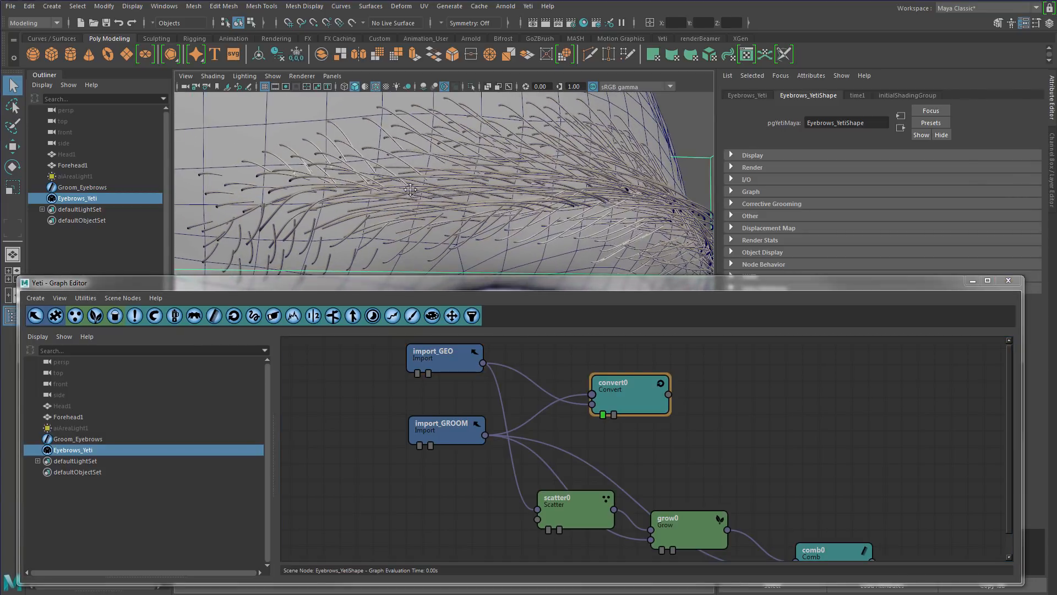
Examine the converted strands up close and compare the displayed output of comb0 with that of convert0, ending on convert0.
{"action": "middle_click_drag", "start_coordinate": [404, 185], "coordinate": [406, 195], "text": "alt"}
{"action": "right_click_drag", "start_coordinate": [407, 199], "coordinate": [446, 209], "text": "alt"}
{"action": "left_click_drag", "start_coordinate": [448, 208], "coordinate": [508, 228], "text": "alt"}
{"action": "middle_click_drag", "start_coordinate": [508, 228], "coordinate": [391, 179], "text": "alt"}
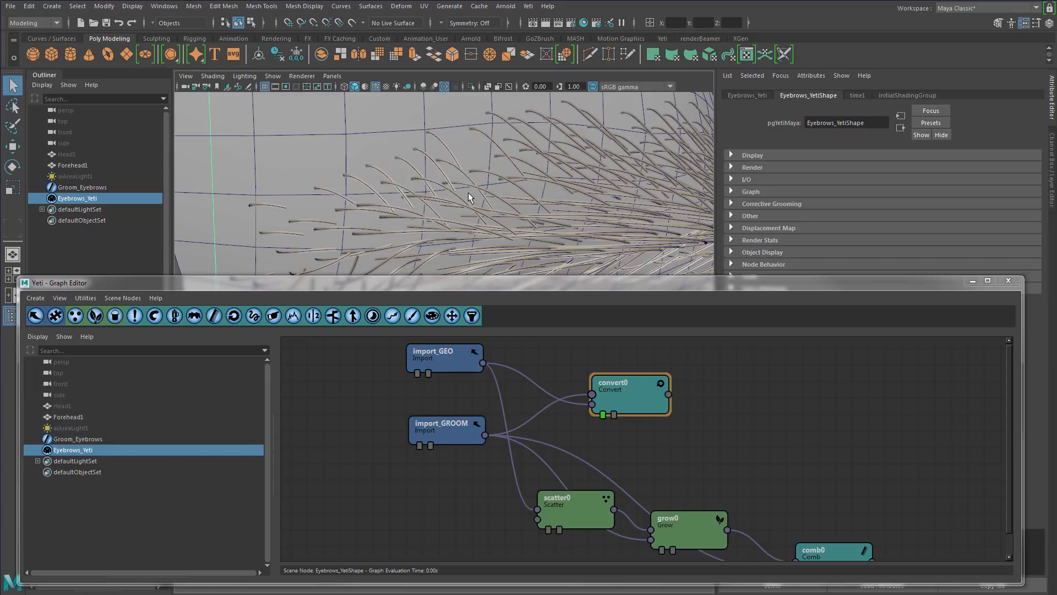
{"action": "left_click_drag", "start_coordinate": [534, 215], "coordinate": [468, 208], "text": "alt"}
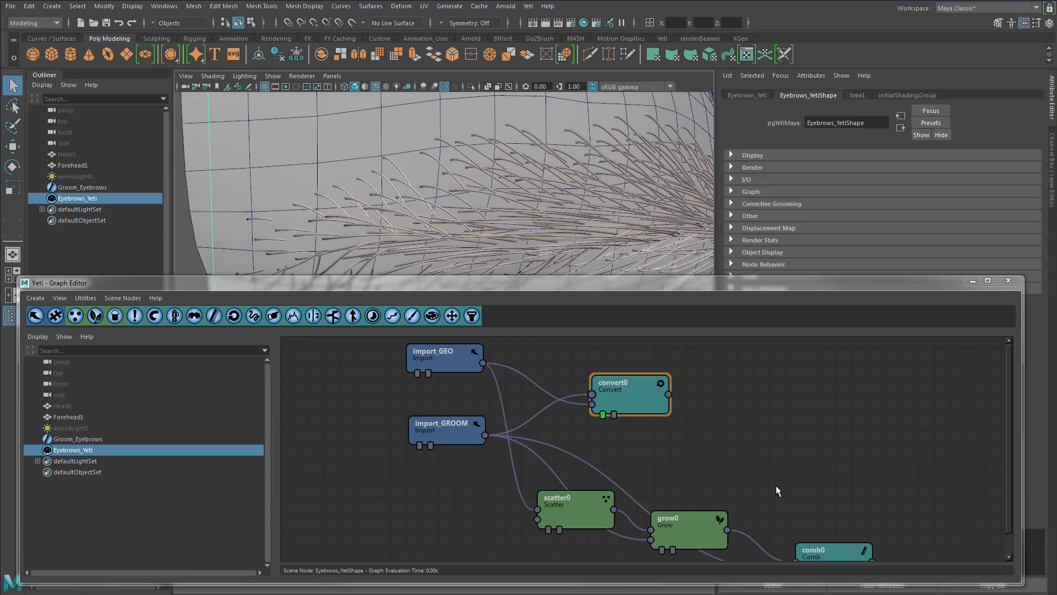
{"action": "scroll", "coordinate": [777, 490], "scroll_direction": "down", "scroll_amount": 2}
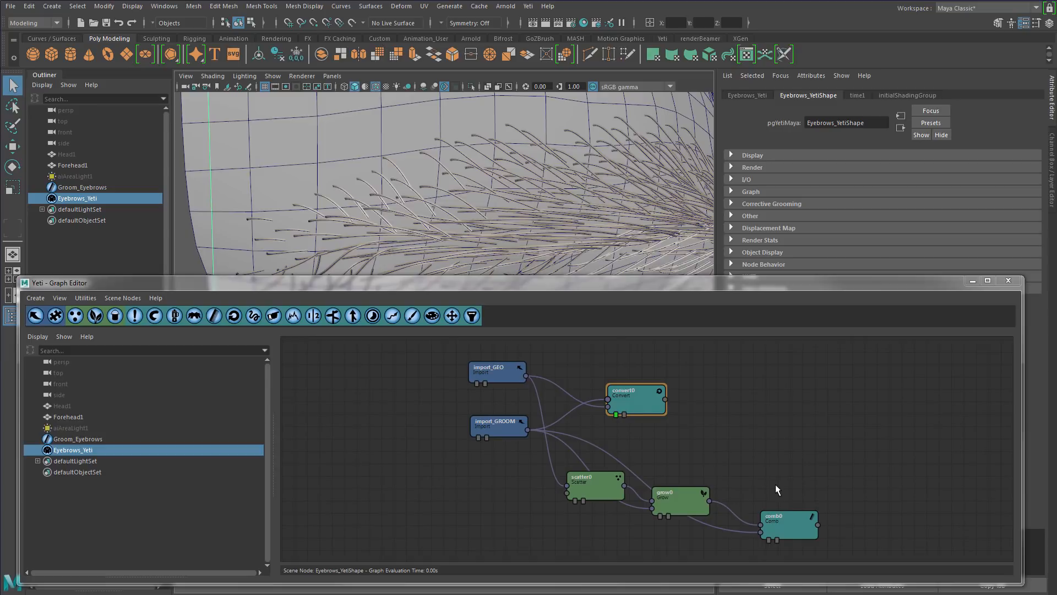
{"action": "left_click", "coordinate": [770, 541]}
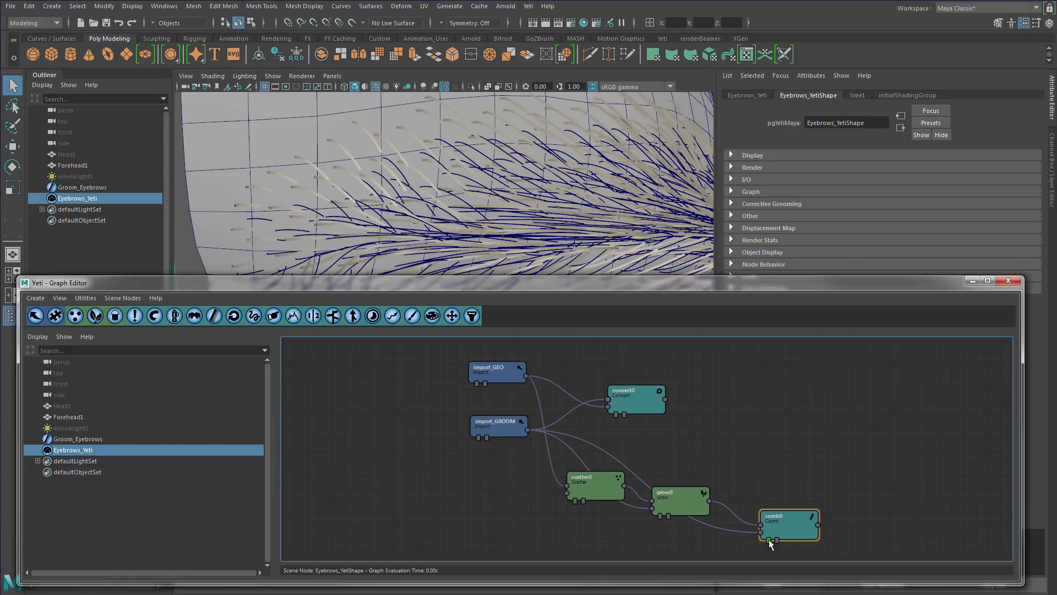
{"action": "left_click", "coordinate": [616, 415]}
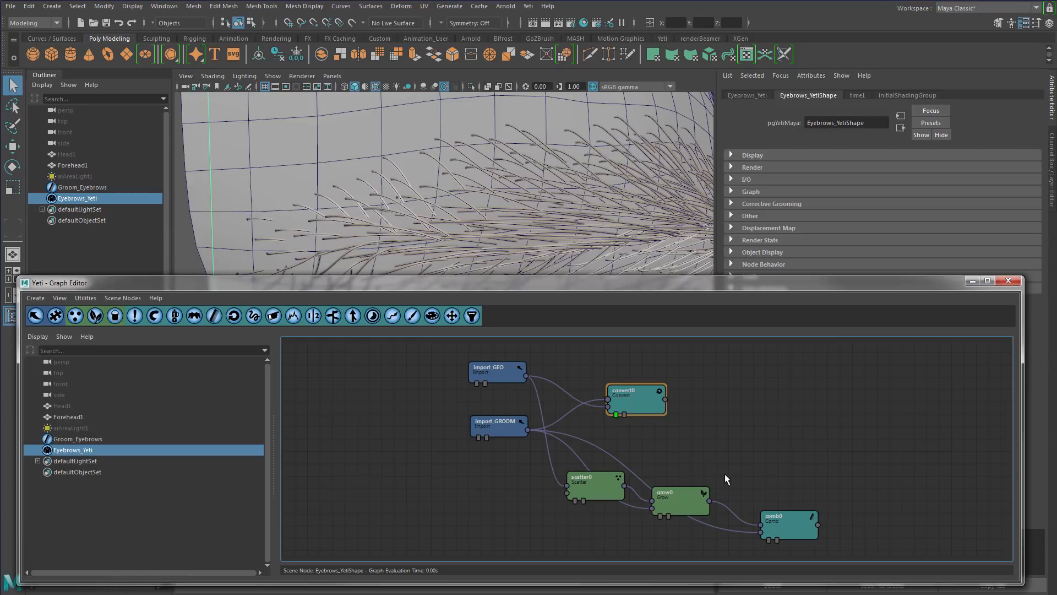
Move convert0 slightly higher in the graph, away from the scatter0, grow0 and comb0 chain, and close the Graph Editor.
{"action": "left_click_drag", "start_coordinate": [636, 406], "coordinate": [657, 390]}
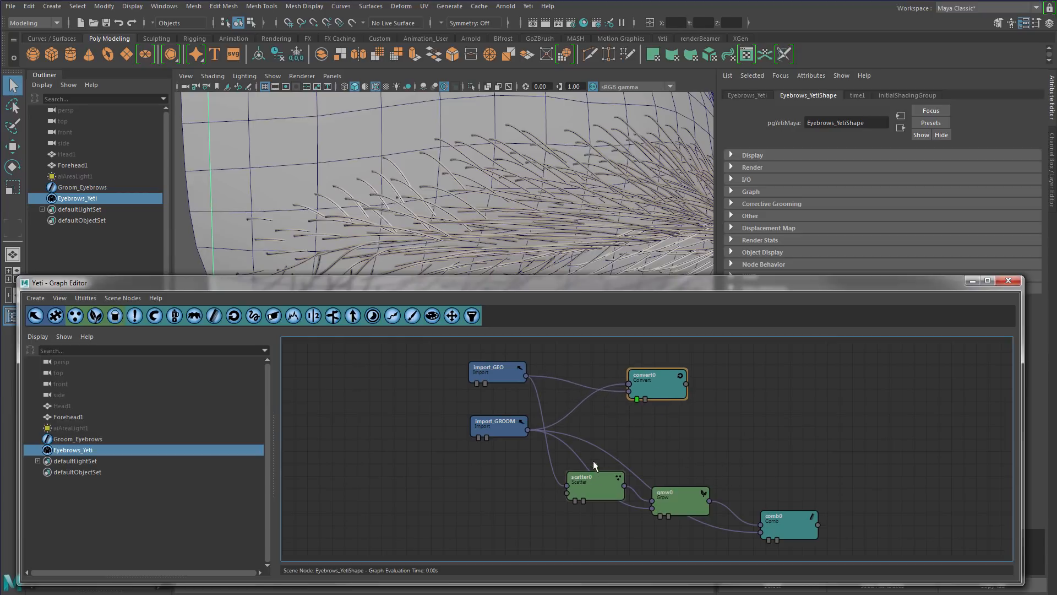
{"action": "left_click", "coordinate": [604, 451]}
{"action": "left_click_drag", "start_coordinate": [595, 444], "coordinate": [827, 528]}
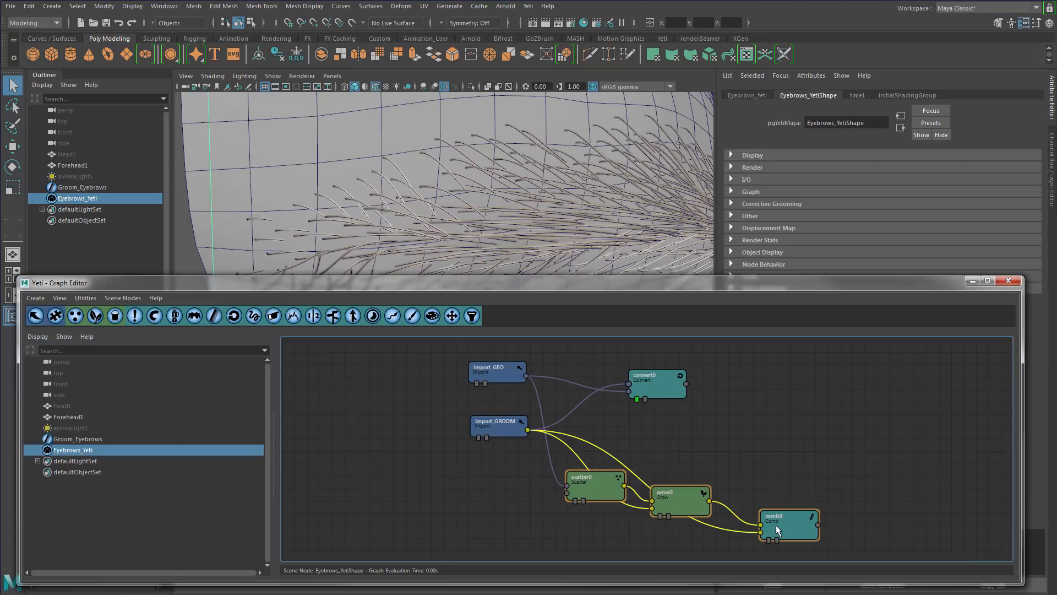
{"action": "middle_click_drag", "start_coordinate": [784, 521], "coordinate": [785, 519]}
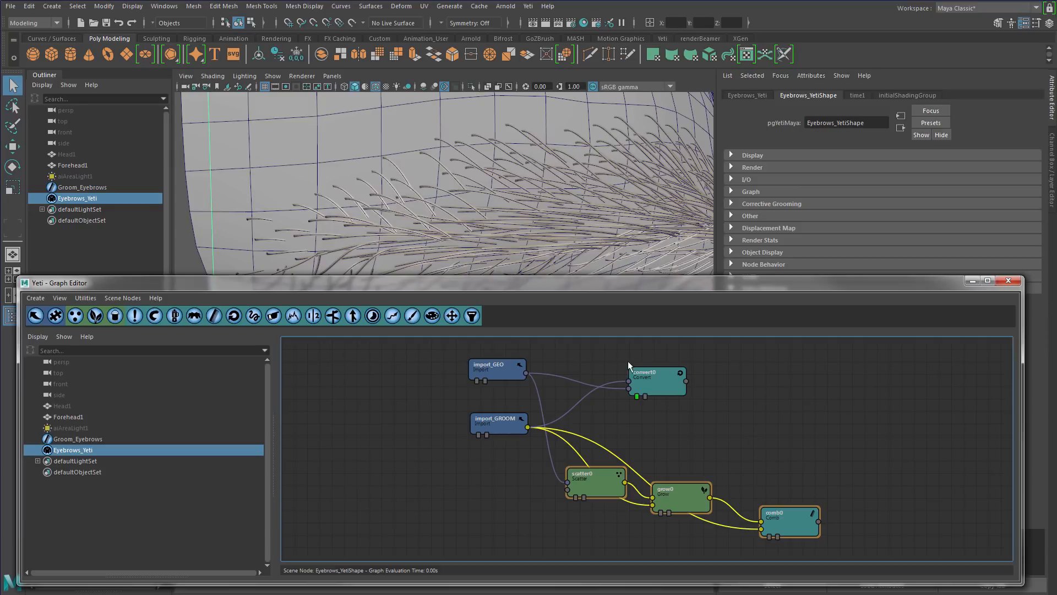
{"action": "left_click", "coordinate": [655, 378]}
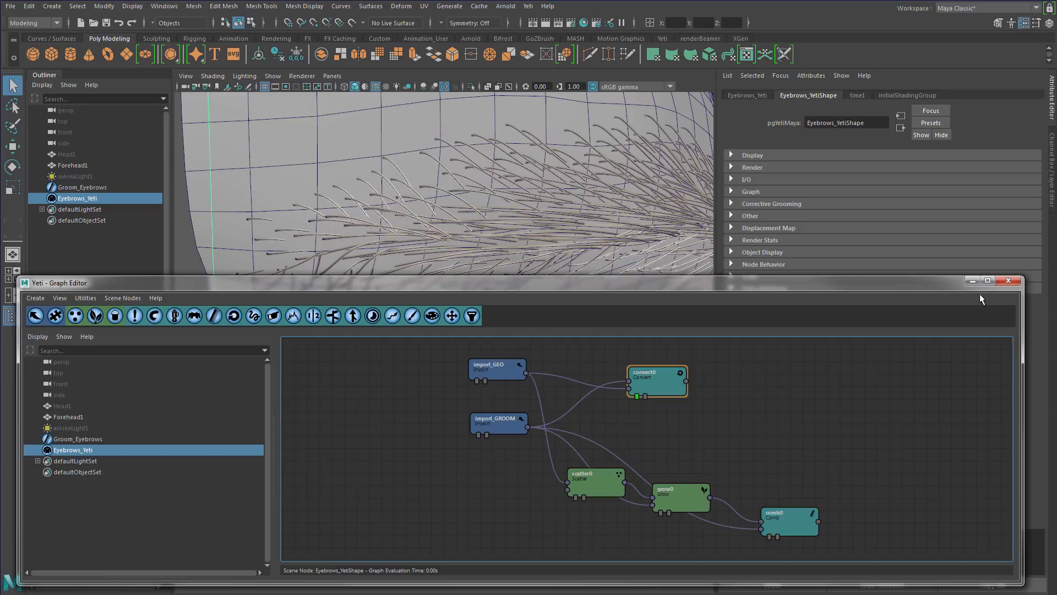
{"action": "left_click", "coordinate": [1009, 281]}
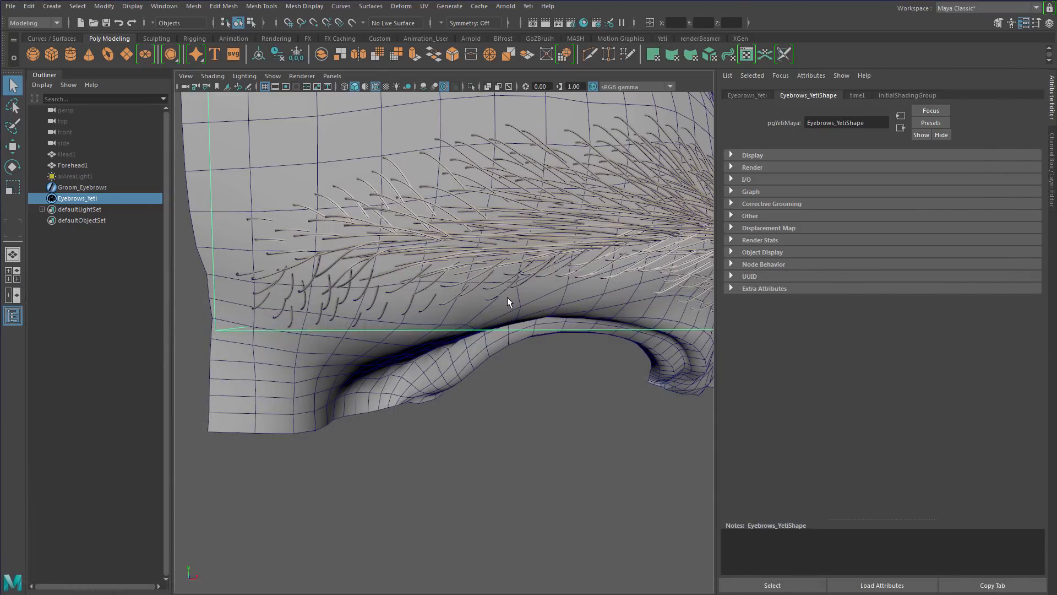
Unhide the aiAreaLight1 light.
{"action": "left_click_drag", "start_coordinate": [507, 297], "coordinate": [500, 287], "text": "alt"}
{"action": "right_click_drag", "start_coordinate": [480, 282], "coordinate": [456, 284], "text": "alt"}
{"action": "left_click_drag", "start_coordinate": [456, 284], "coordinate": [438, 332], "text": "alt"}
{"action": "right_click_drag", "start_coordinate": [504, 275], "coordinate": [495, 276], "text": "alt"}
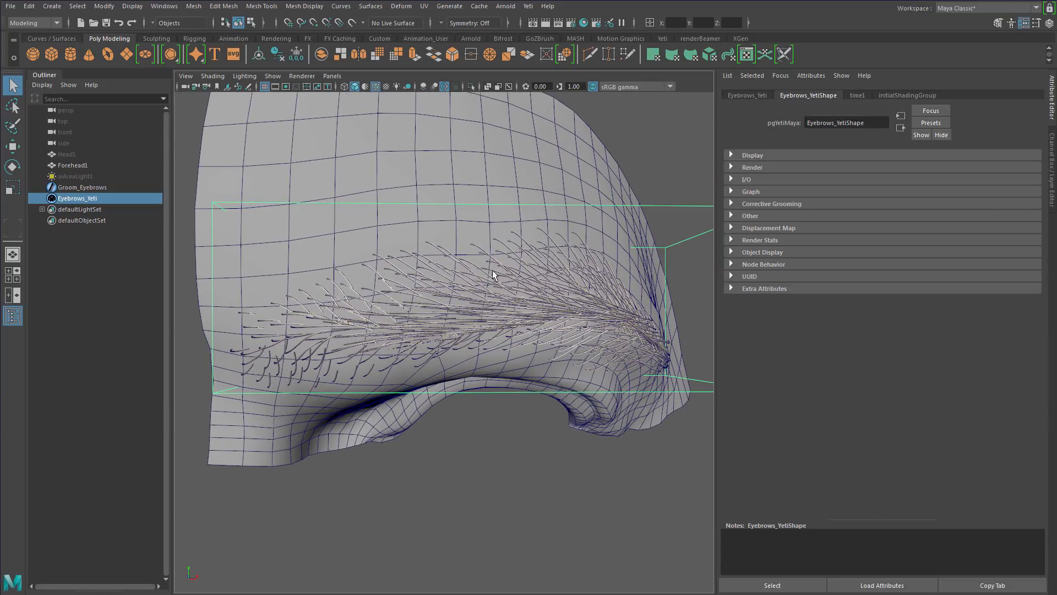
{"action": "middle_click_drag", "start_coordinate": [463, 263], "coordinate": [440, 261], "text": "alt"}
{"action": "left_click_drag", "start_coordinate": [463, 260], "coordinate": [484, 253], "text": "alt"}
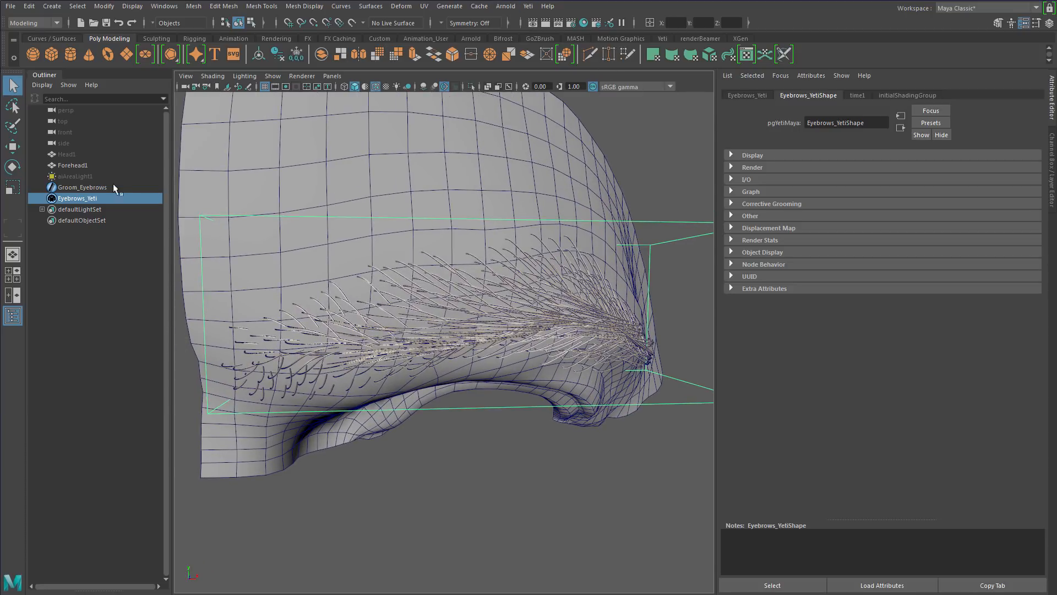
{"action": "left_click", "coordinate": [80, 176]}
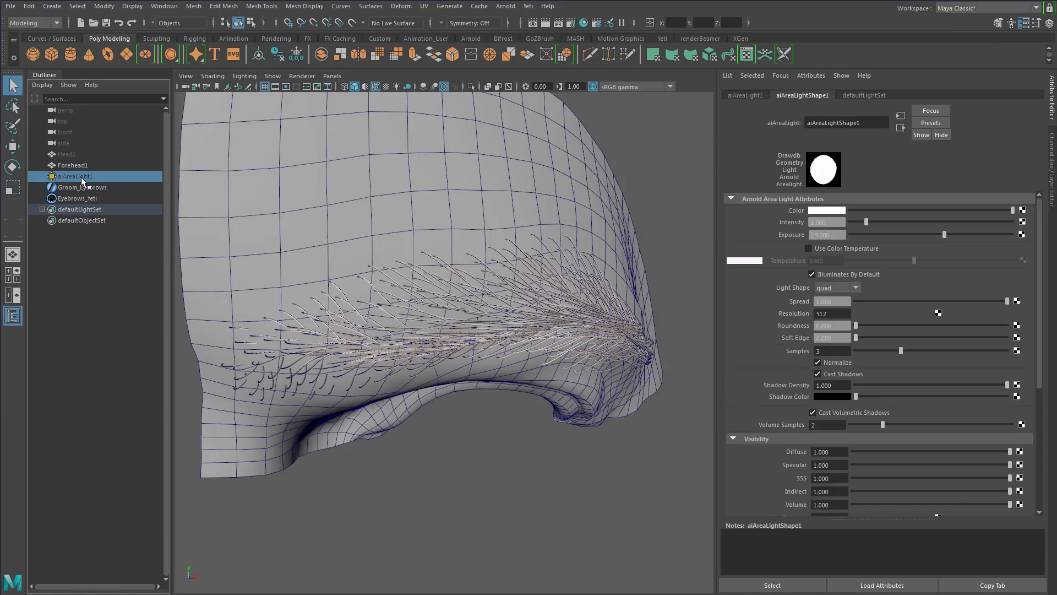
{"action": "scroll", "coordinate": [498, 407], "scroll_direction": "down", "scroll_amount": 2}
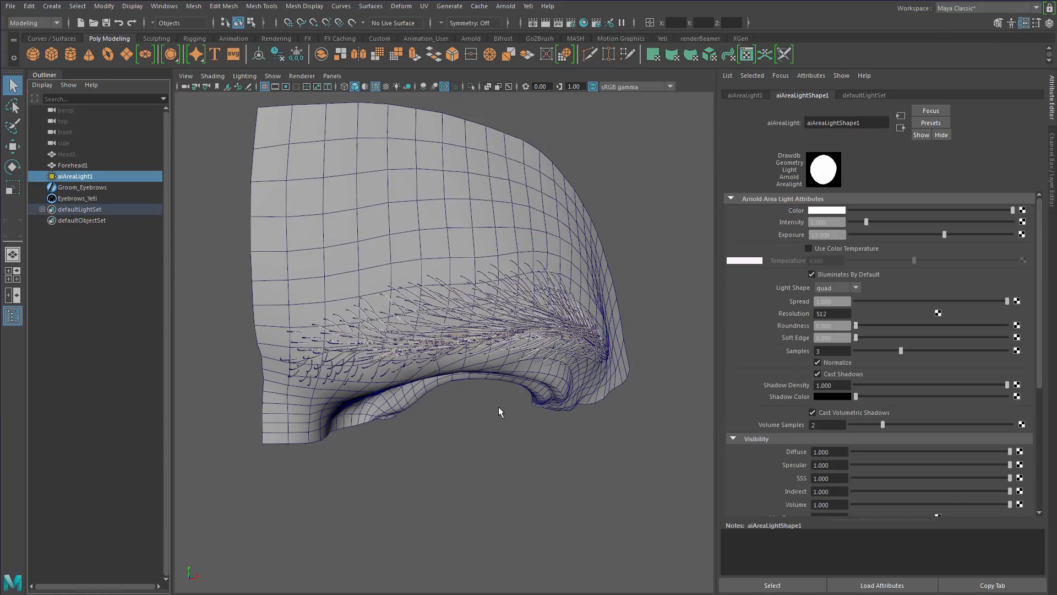
{"action": "scroll", "coordinate": [498, 407], "scroll_direction": "up", "scroll_amount": 2}
Render the eyebrow in an enlarged Arnold RenderView, store a snapshot of the result, and close the render window.
{"action": "left_click", "coordinate": [511, 7]}
{"action": "left_click", "coordinate": [513, 23]}
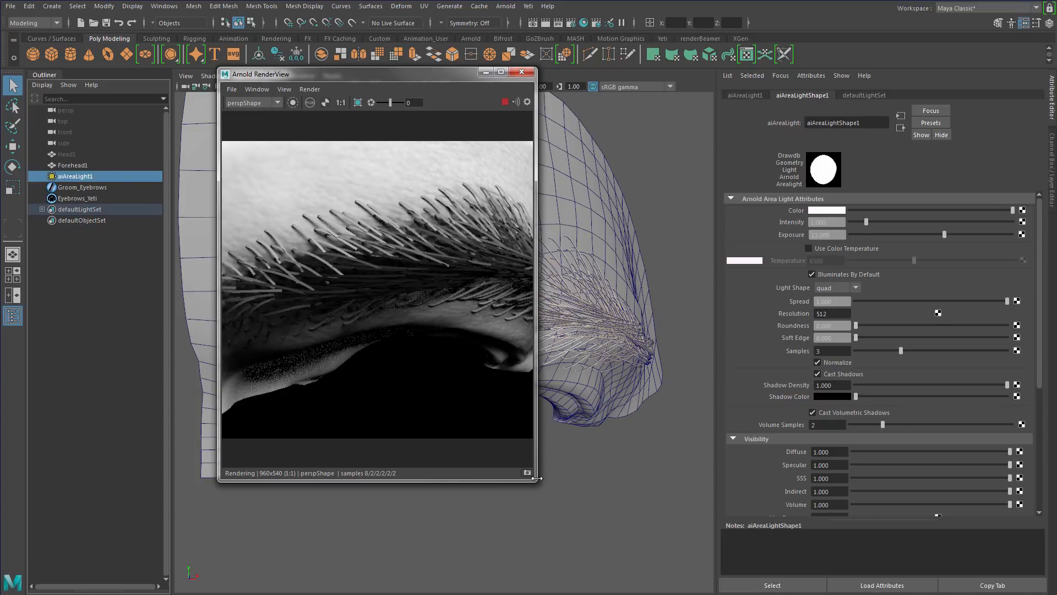
{"action": "left_click_drag", "start_coordinate": [537, 478], "coordinate": [753, 517]}
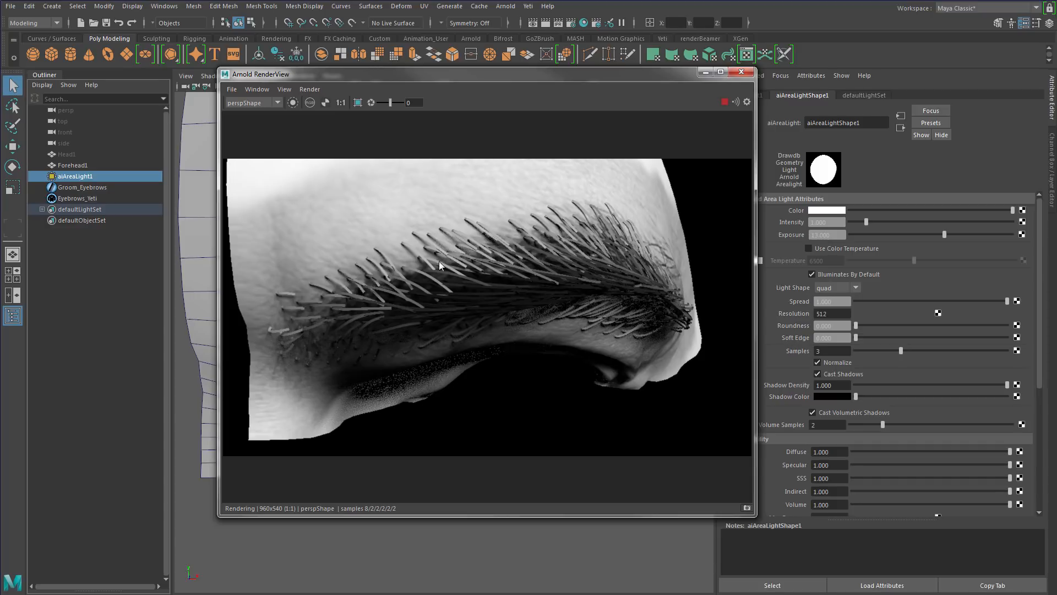
{"action": "left_click", "coordinate": [747, 507]}
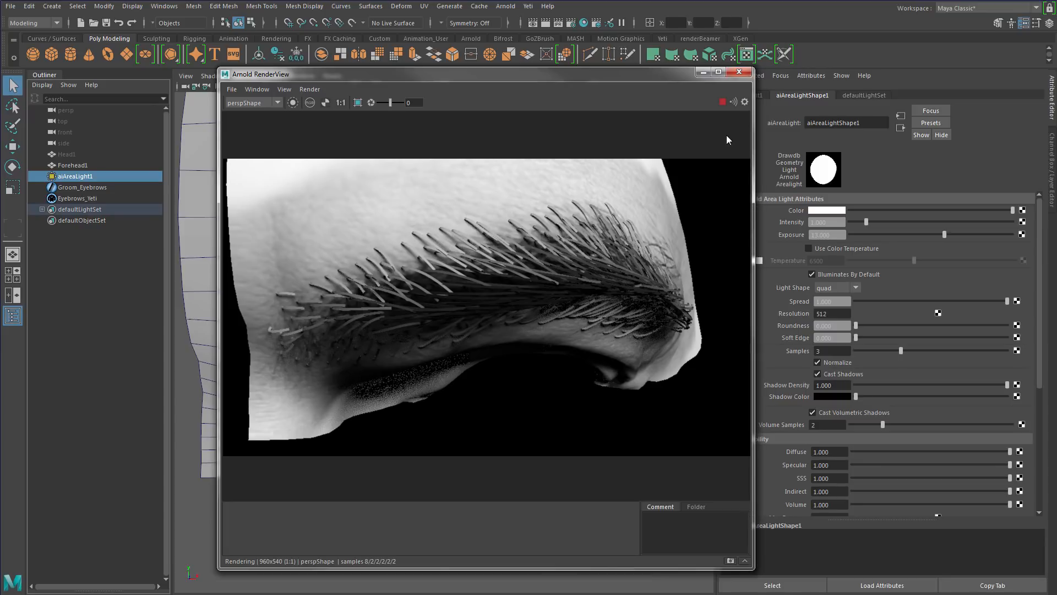
{"action": "left_click", "coordinate": [740, 73]}
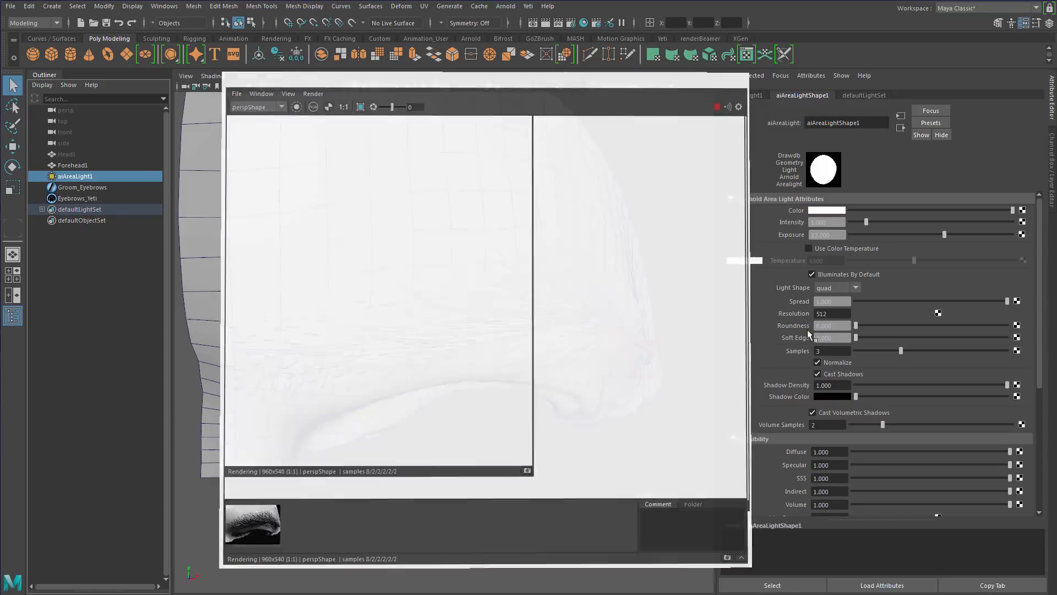
Change the Ai Mode setting in the Extra Attributes of Eyebrows_YetiShape.
{"action": "left_click", "coordinate": [78, 199]}
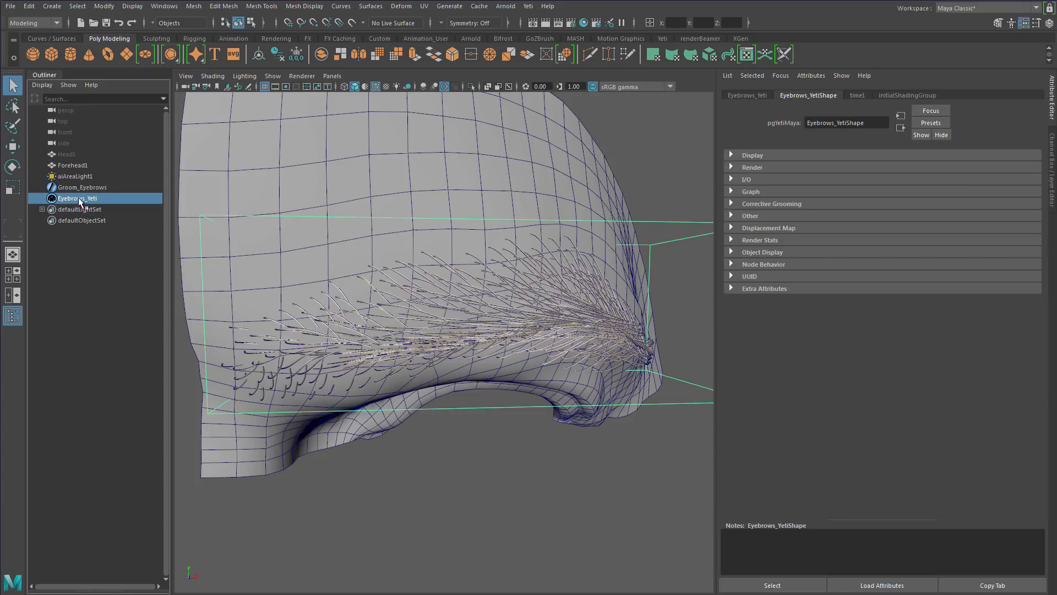
{"action": "left_click", "coordinate": [731, 288]}
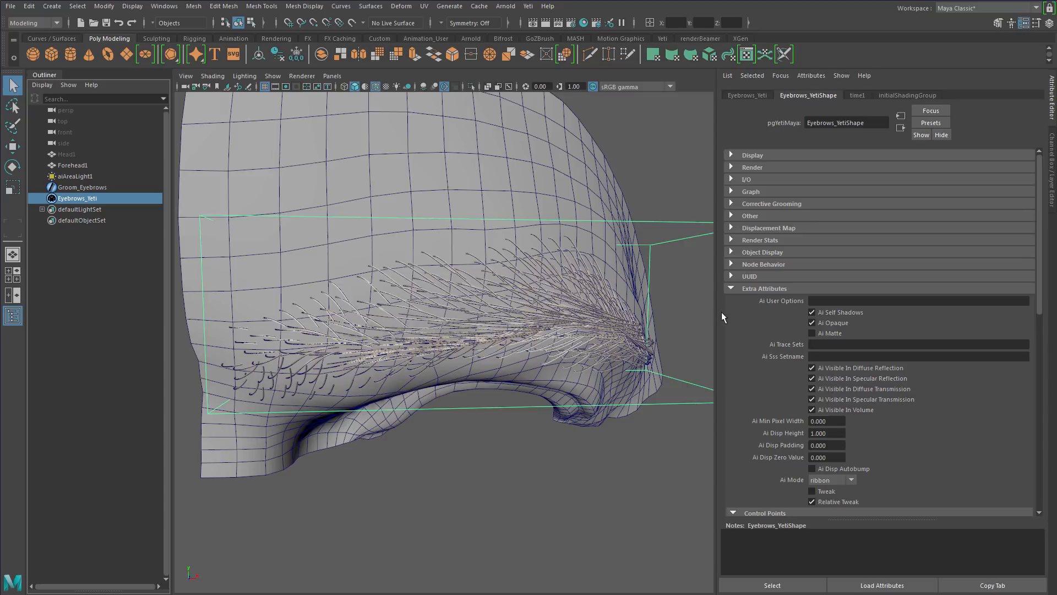
{"action": "scroll", "coordinate": [811, 374], "scroll_direction": "down", "scroll_amount": 3}
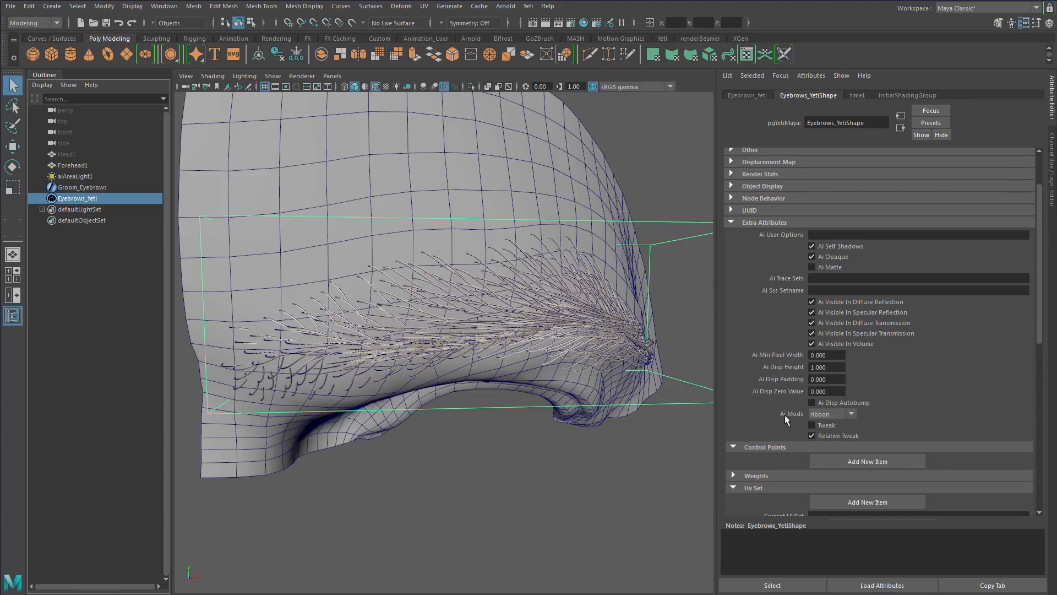
{"action": "left_click", "coordinate": [836, 416]}
{"action": "left_click", "coordinate": [733, 223]}
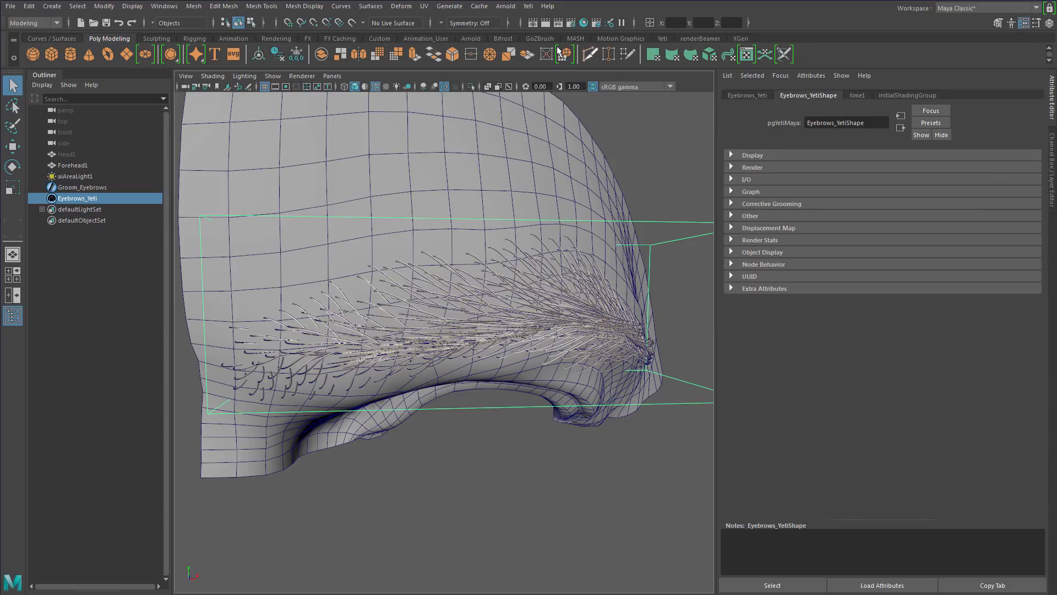
Render the eyebrow again in the Arnold RenderView, compare it with the stored snapshot, and close the render window.
{"action": "left_click", "coordinate": [506, 6]}
{"action": "left_click", "coordinate": [512, 23]}
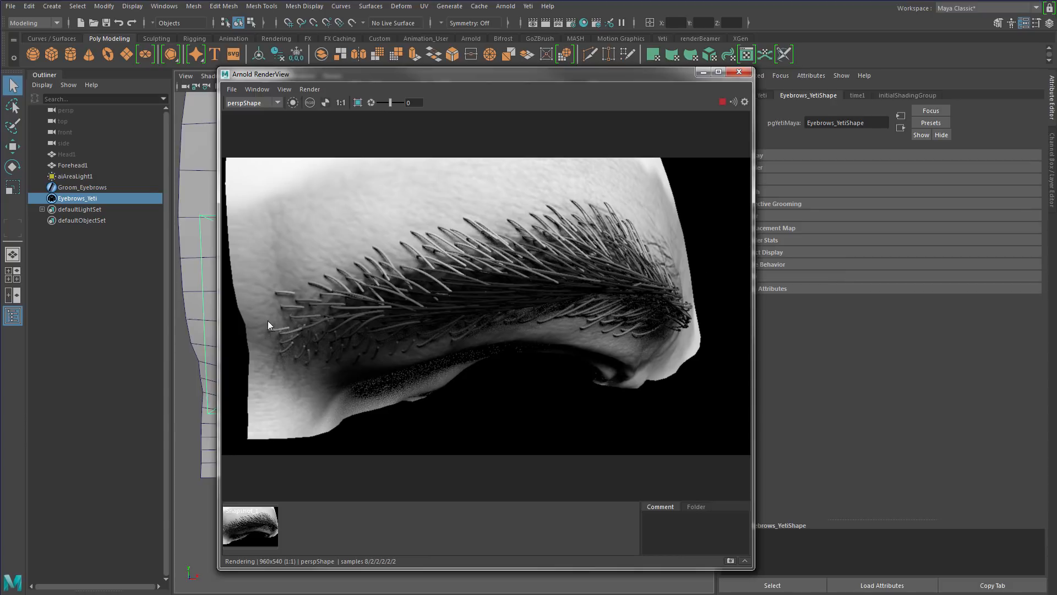
{"action": "left_click", "coordinate": [240, 533]}
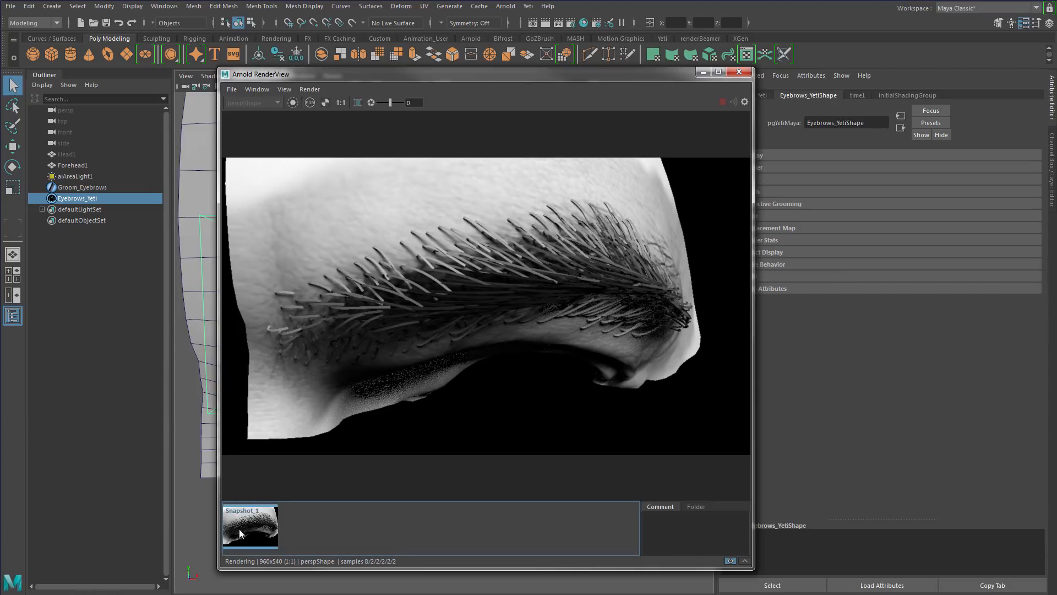
{"action": "left_click", "coordinate": [239, 531]}
{"action": "left_click", "coordinate": [725, 99]}
{"action": "left_click", "coordinate": [251, 521]}
{"action": "left_click", "coordinate": [251, 520]}
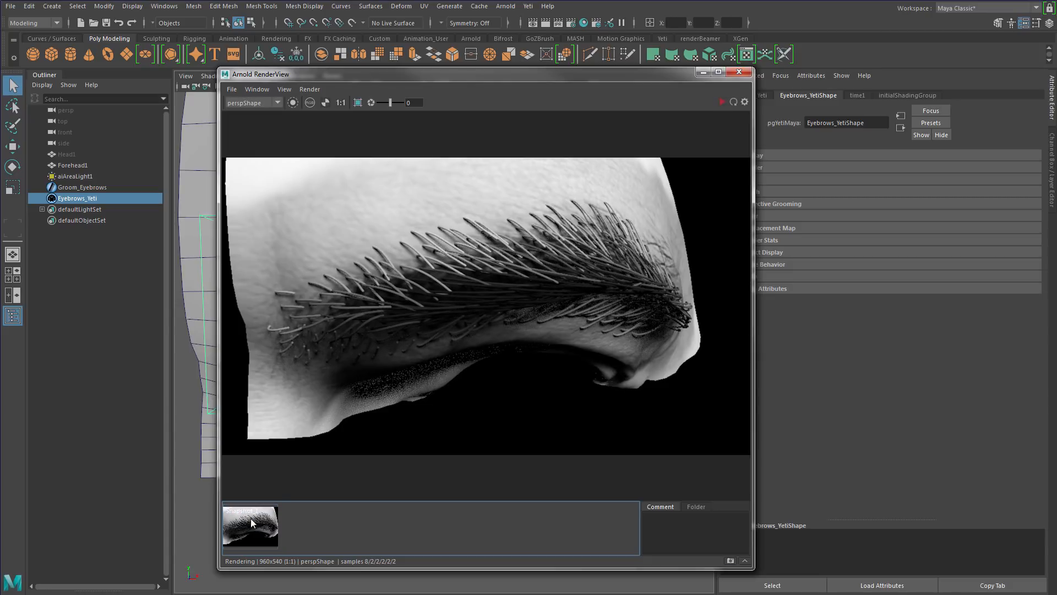
{"action": "left_click", "coordinate": [251, 520]}
{"action": "left_click", "coordinate": [251, 520]}
{"action": "left_click", "coordinate": [251, 519]}
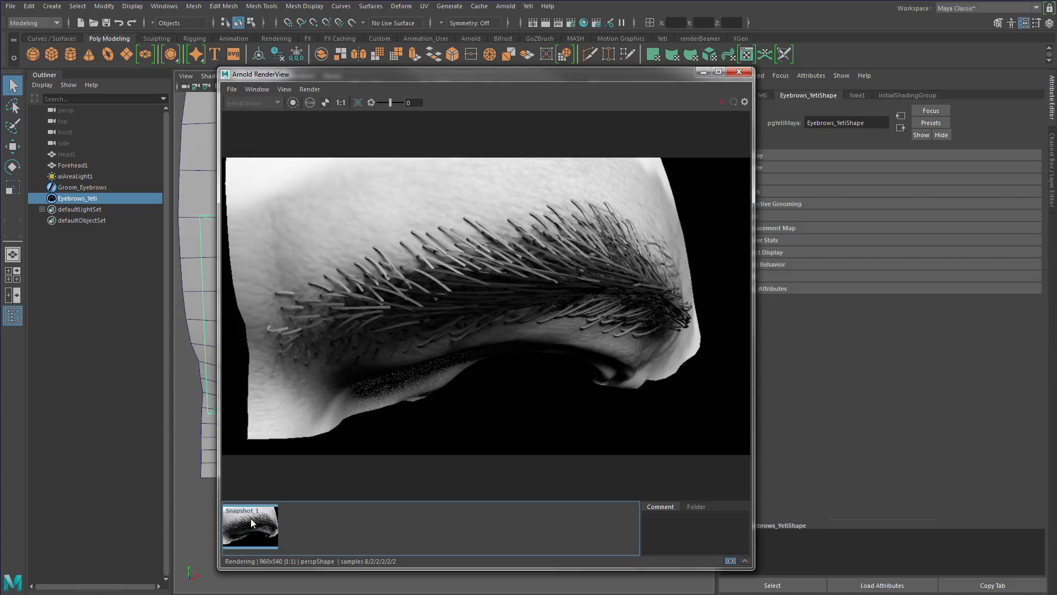
{"action": "left_click", "coordinate": [251, 520]}
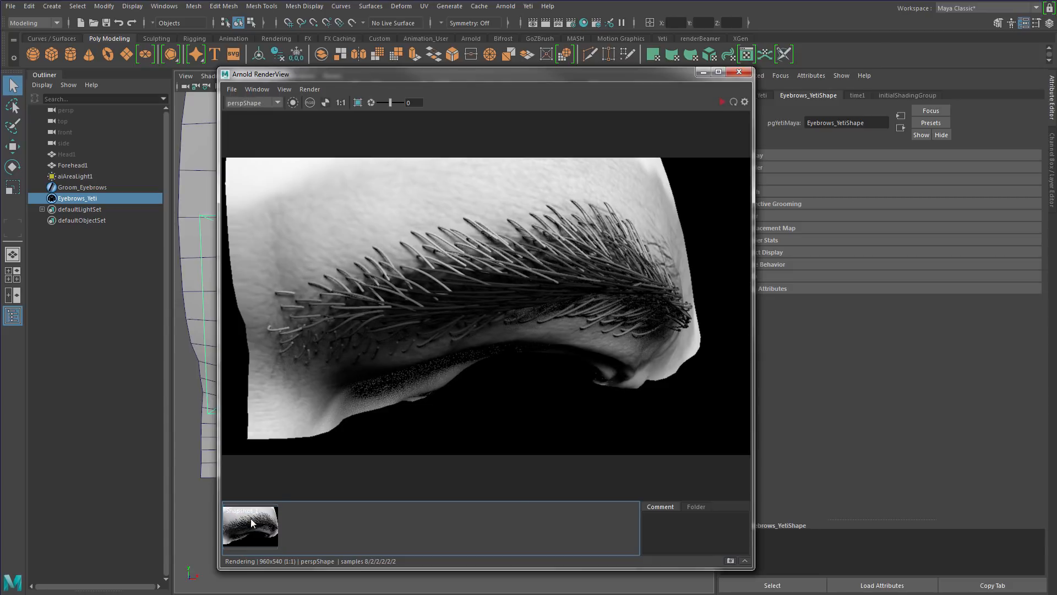
{"action": "left_click", "coordinate": [739, 71]}
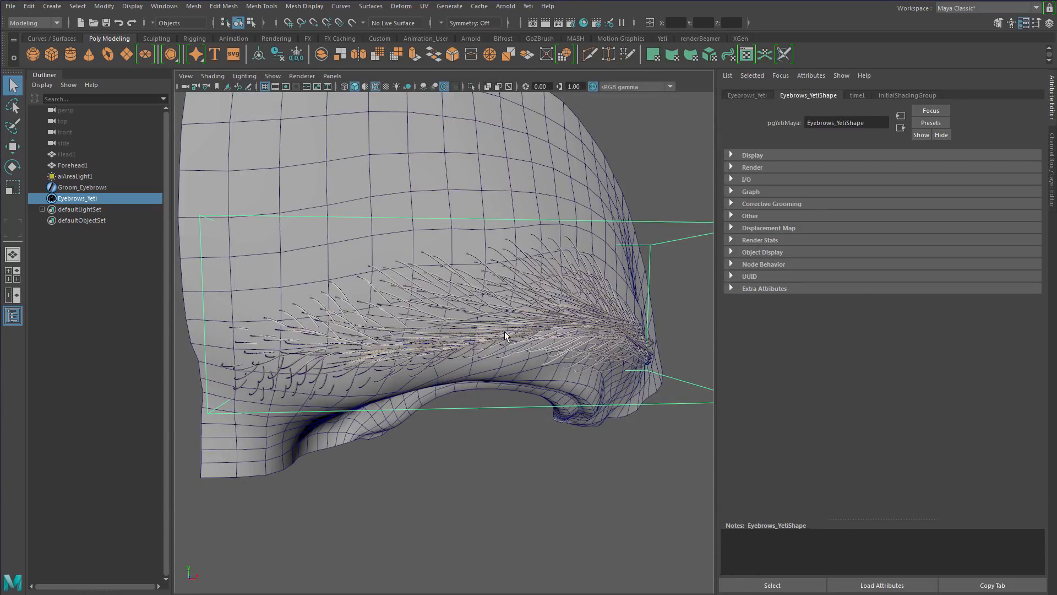
In the Hypershade, remove the connection between the forehead file texture and the Color of lambert1.
{"action": "left_click_drag", "start_coordinate": [507, 338], "coordinate": [452, 329], "text": "alt"}
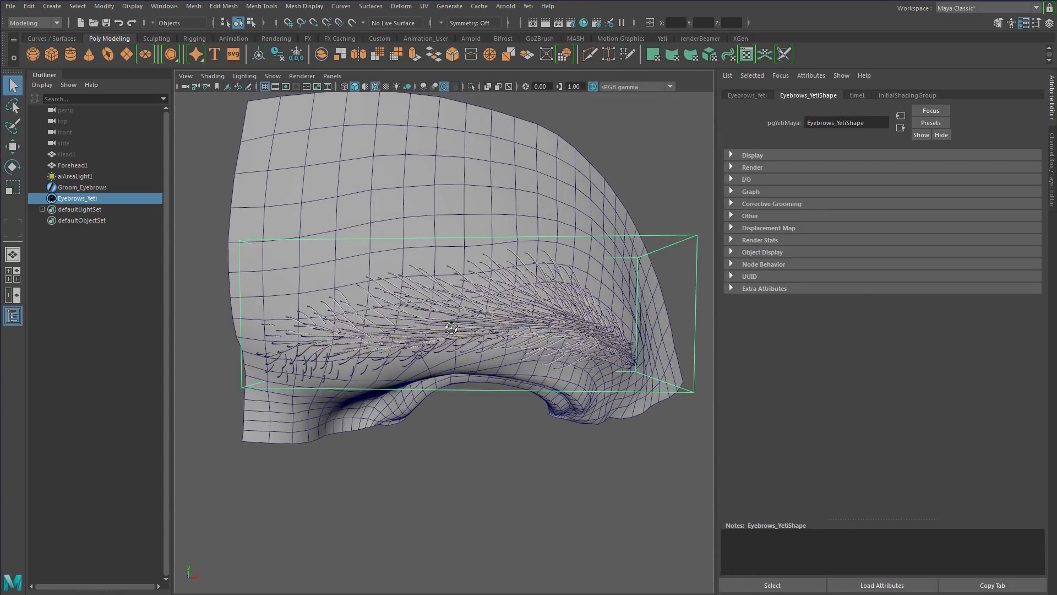
{"action": "left_click", "coordinate": [511, 172]}
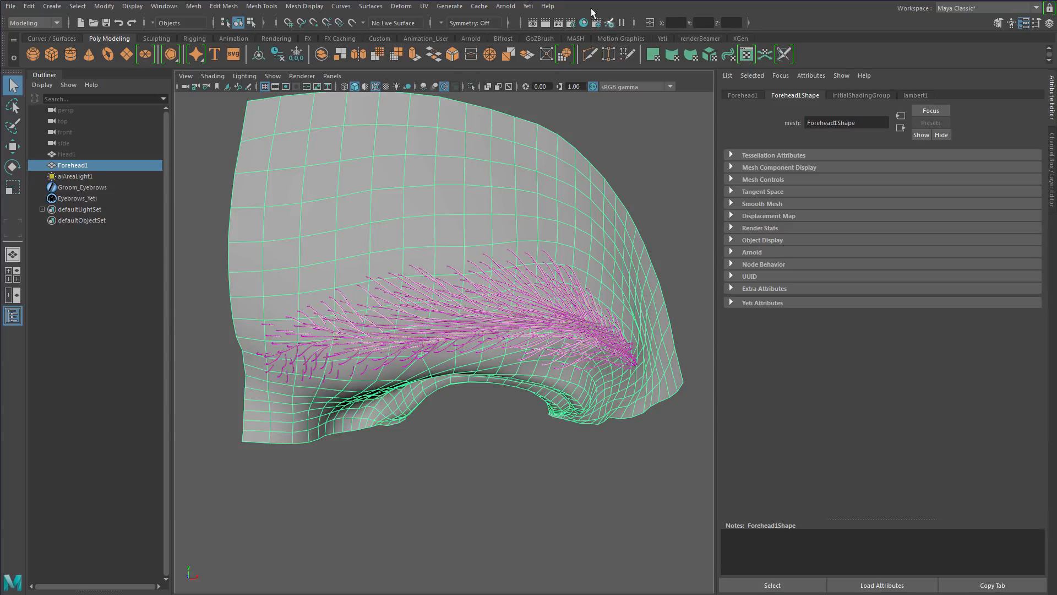
{"action": "left_click", "coordinate": [584, 23]}
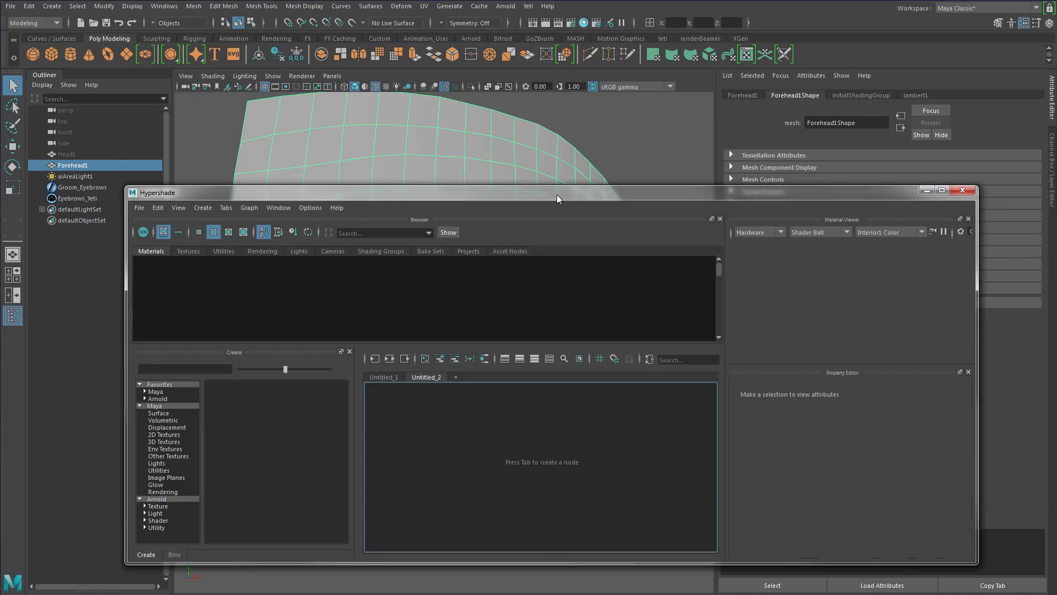
{"action": "left_click_drag", "start_coordinate": [556, 194], "coordinate": [522, 163]}
{"action": "left_click", "coordinate": [322, 345]}
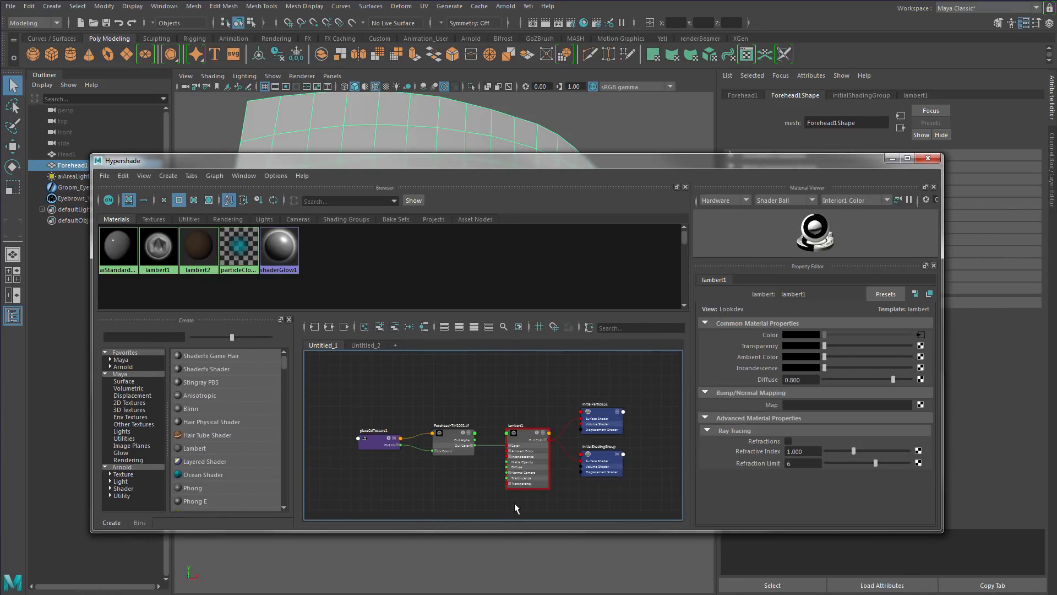
{"action": "left_click_drag", "start_coordinate": [489, 438], "coordinate": [488, 458]}
{"action": "key", "text": "Delete"}
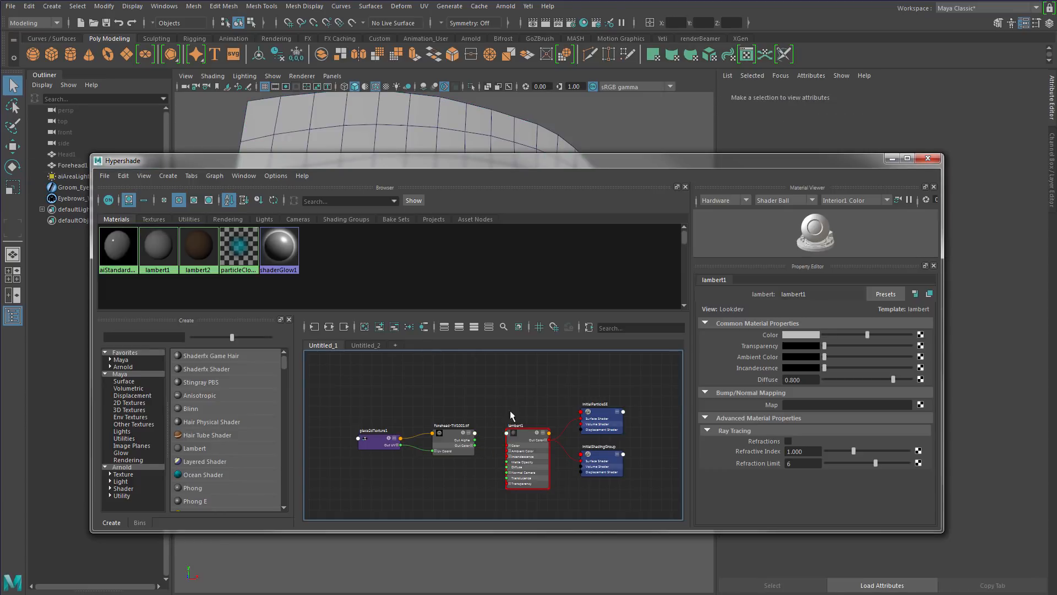
Set the Color of lambert1 to a brown skin tone with about H 30.739, S 0.549 and V 0.222.
{"action": "left_click", "coordinate": [517, 432]}
{"action": "left_click", "coordinate": [812, 334]}
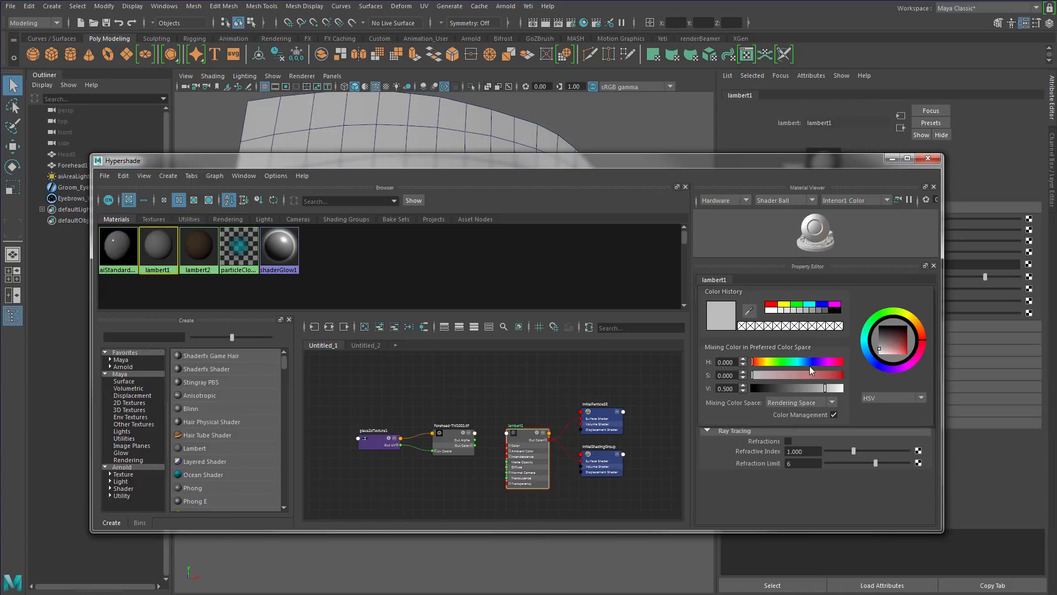
{"action": "left_click_drag", "start_coordinate": [906, 344], "coordinate": [920, 327]}
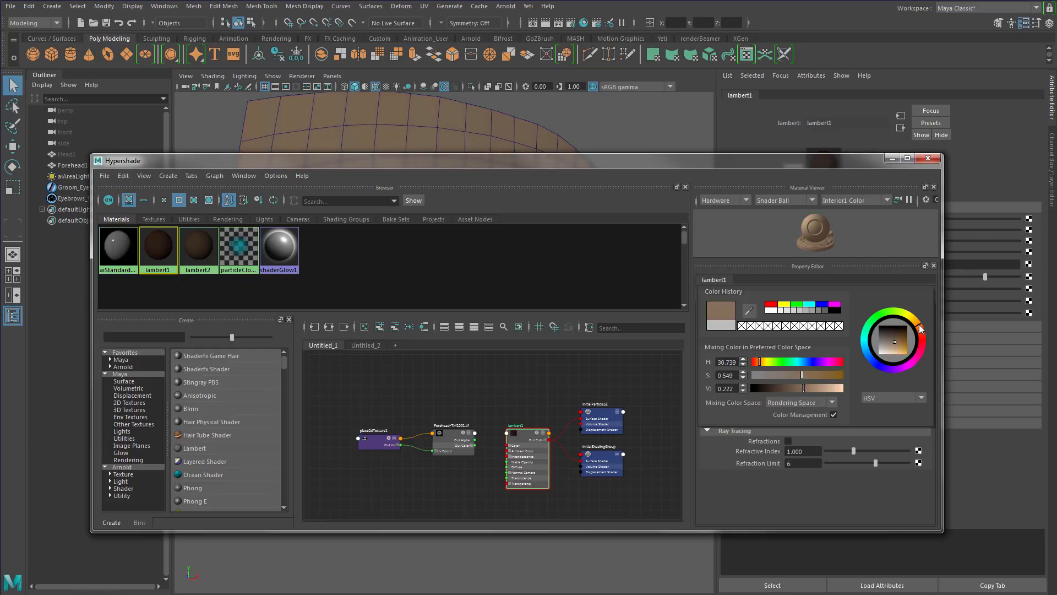
Assign the aiStandardSurface1 material to Eyebrows_Yeti in the Hypershade, and close the Hypershade.
{"action": "left_click", "coordinate": [365, 345]}
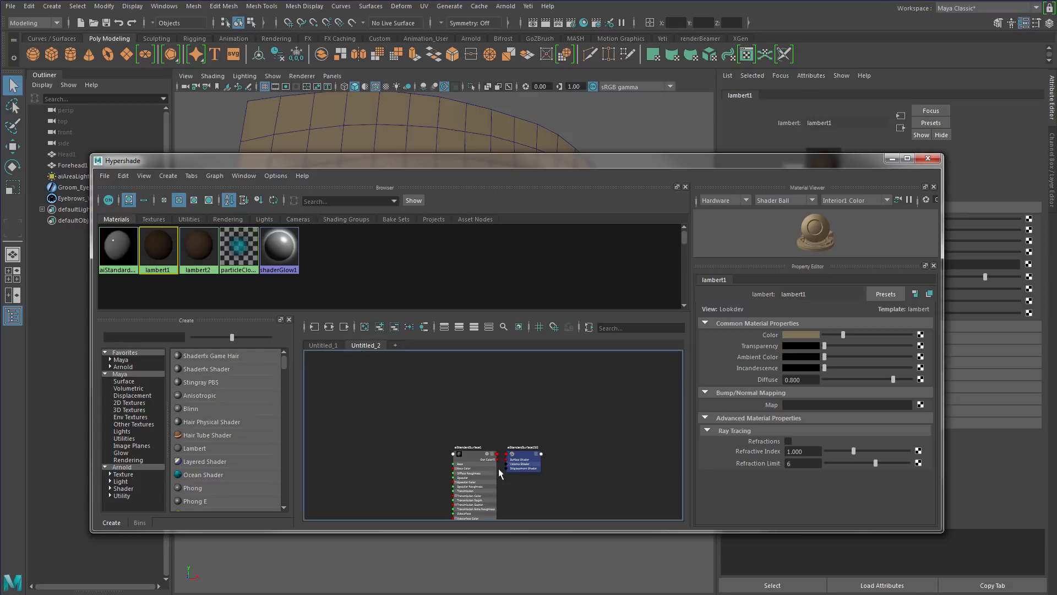
{"action": "scroll", "coordinate": [442, 447], "scroll_direction": "up", "scroll_amount": 5}
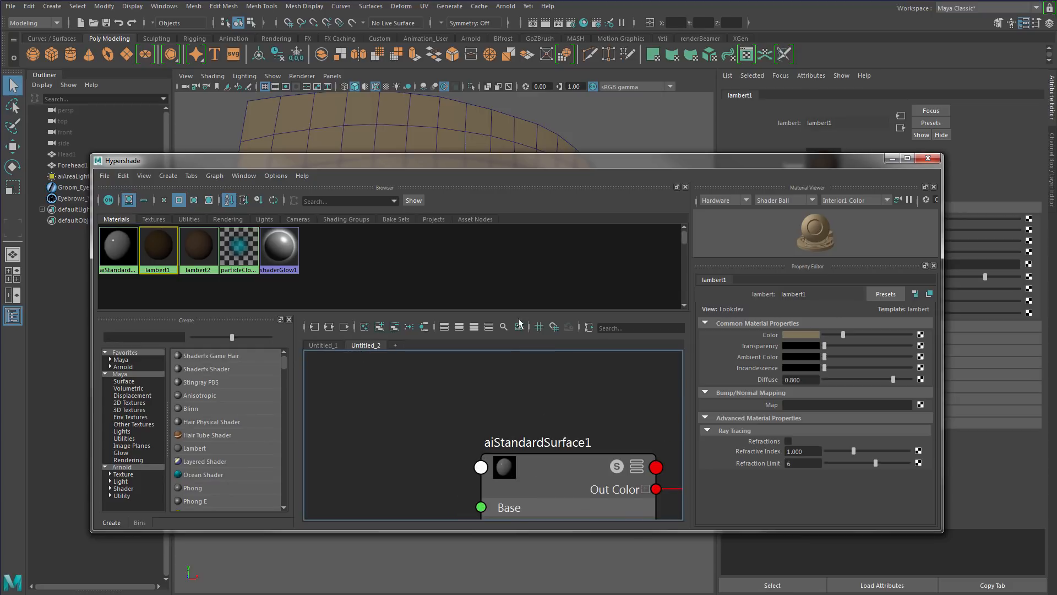
{"action": "left_click_drag", "start_coordinate": [292, 157], "coordinate": [357, 251]}
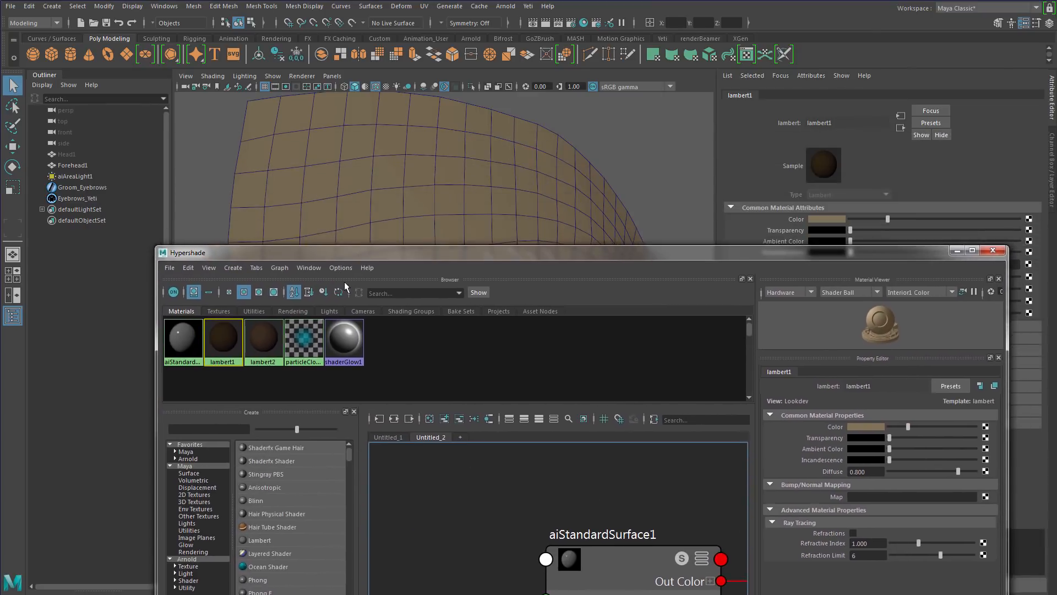
{"action": "left_click_drag", "start_coordinate": [484, 201], "coordinate": [460, 193], "text": "alt"}
{"action": "middle_click_drag", "start_coordinate": [440, 184], "coordinate": [457, 91], "text": "alt"}
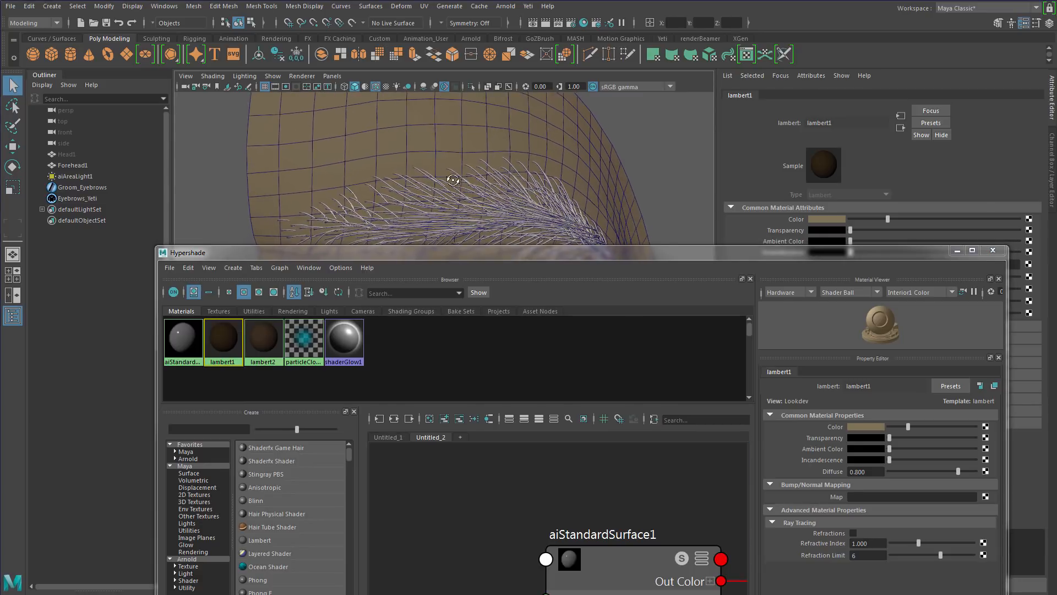
{"action": "left_click_drag", "start_coordinate": [446, 176], "coordinate": [412, 197], "text": "alt"}
{"action": "right_click_drag", "start_coordinate": [412, 197], "coordinate": [444, 170], "text": "alt"}
{"action": "left_click_drag", "start_coordinate": [444, 170], "coordinate": [461, 192], "text": "alt"}
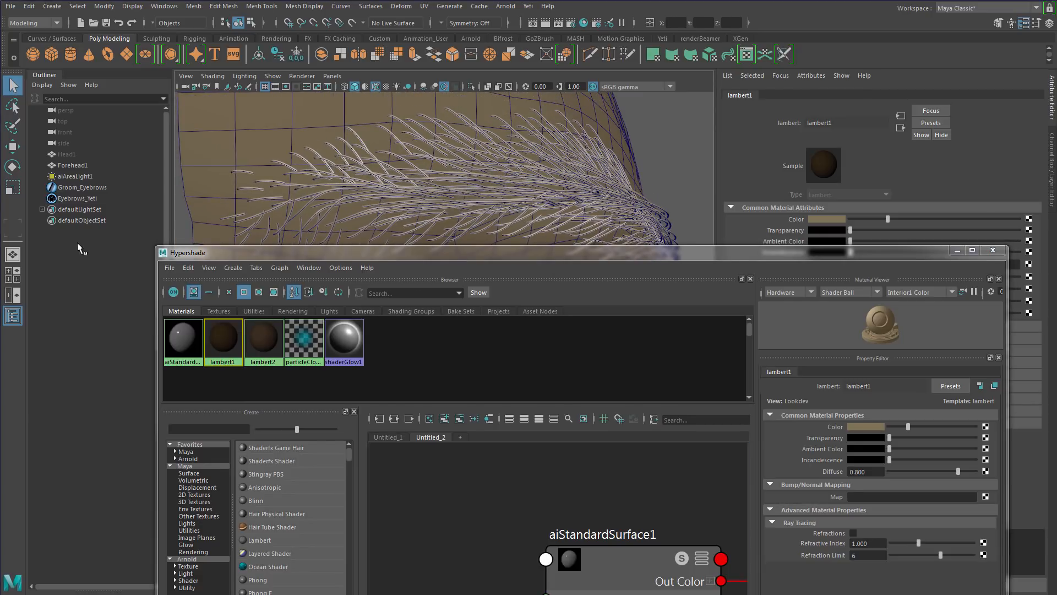
{"action": "left_click", "coordinate": [84, 200]}
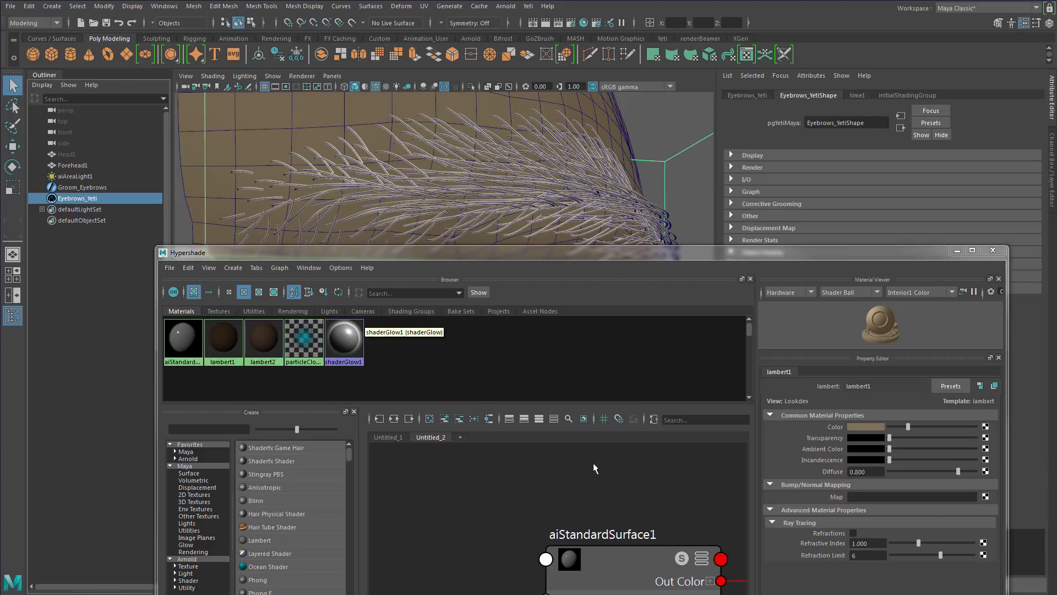
{"action": "right_click_drag", "start_coordinate": [628, 548], "coordinate": [626, 514]}
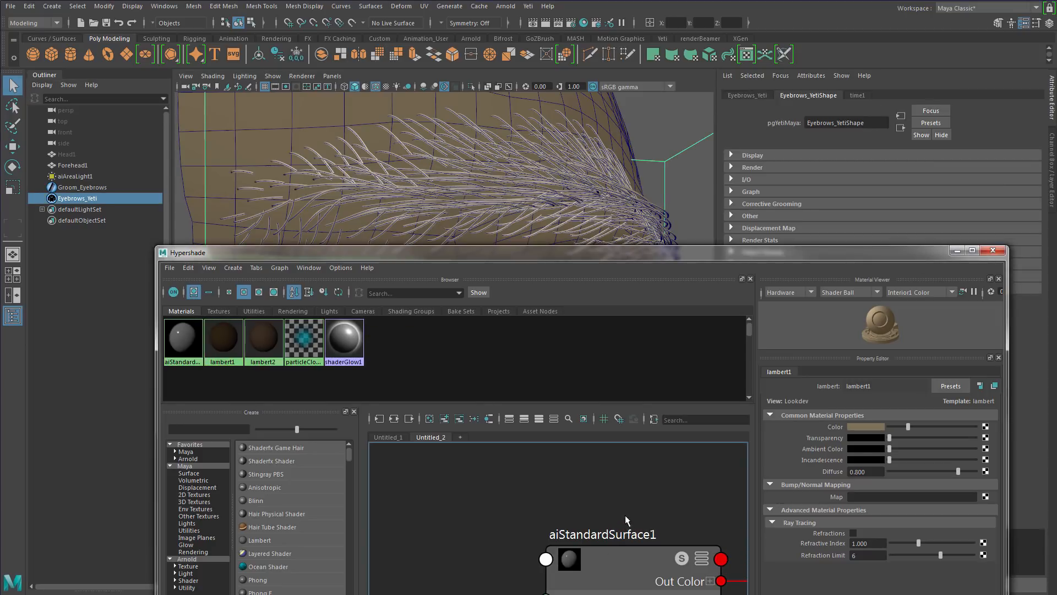
{"action": "left_click", "coordinate": [993, 250]}
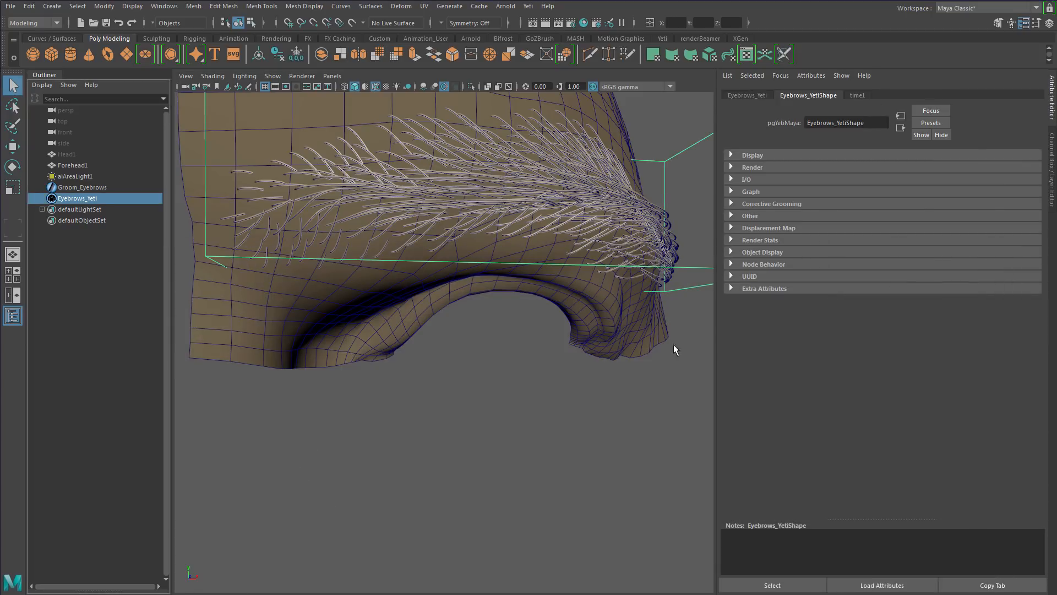
Render the eyebrow with its new material in the Arnold RenderView, and close the render window.
{"action": "left_click_drag", "start_coordinate": [673, 345], "coordinate": [491, 434], "text": "alt"}
{"action": "left_click", "coordinate": [505, 6]}
{"action": "left_click", "coordinate": [512, 26]}
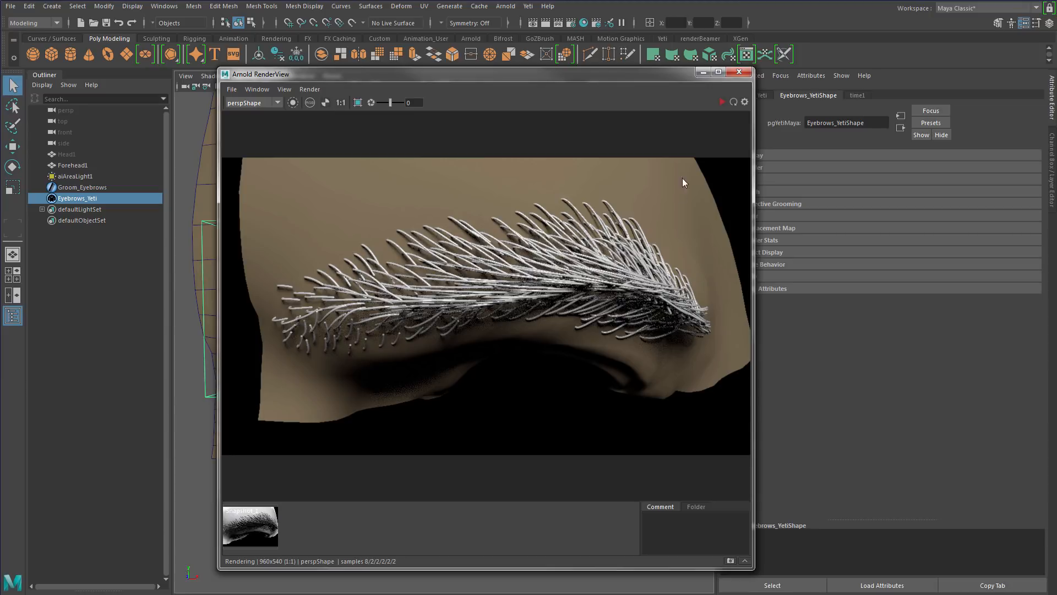
{"action": "left_click", "coordinate": [739, 73]}
Remove the Outliner from the workspace to enlarge the viewport, and open the Yeti Graph Editor for Eyebrows_Yeti.
{"action": "scroll", "coordinate": [477, 339], "scroll_direction": "up", "scroll_amount": 5}
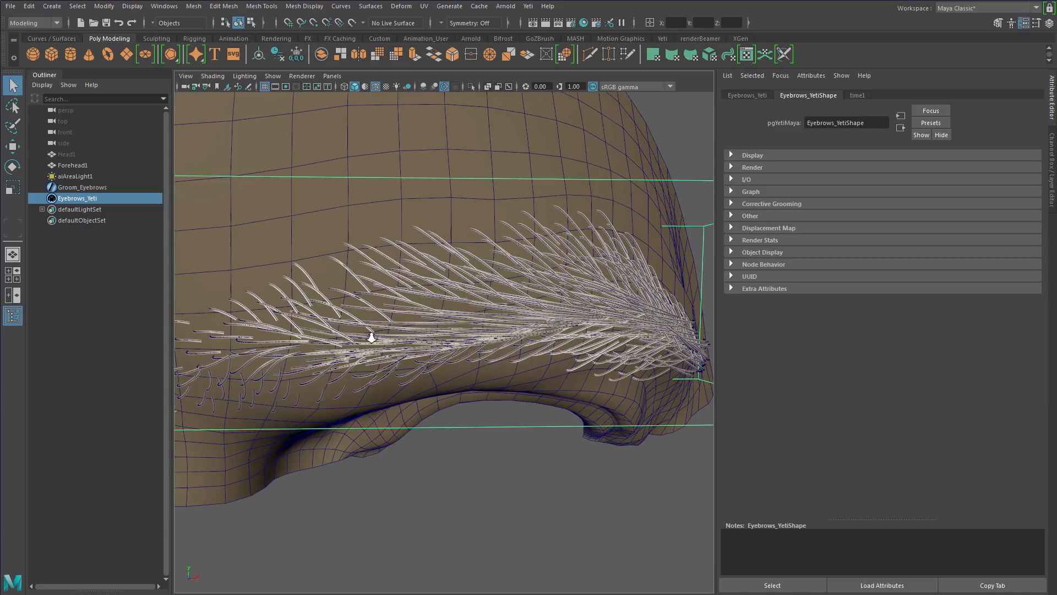
{"action": "middle_click_drag", "start_coordinate": [372, 337], "coordinate": [489, 347], "text": "alt"}
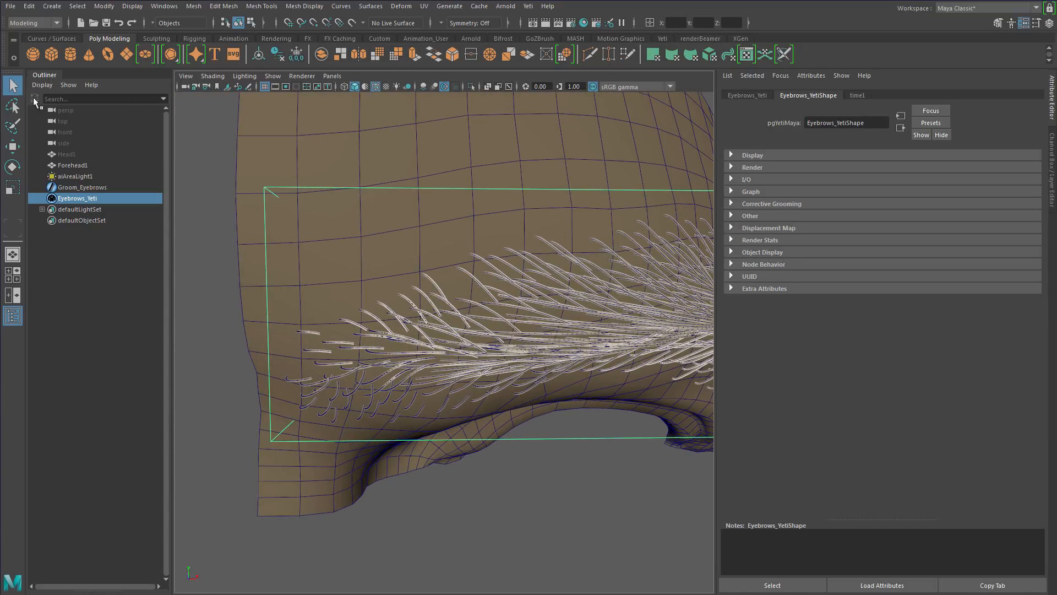
{"action": "left_click_drag", "start_coordinate": [43, 75], "coordinate": [0, 107]}
{"action": "left_click_drag", "start_coordinate": [319, 302], "coordinate": [430, 303], "text": "alt"}
{"action": "scroll", "coordinate": [356, 312], "scroll_direction": "up", "scroll_amount": 1}
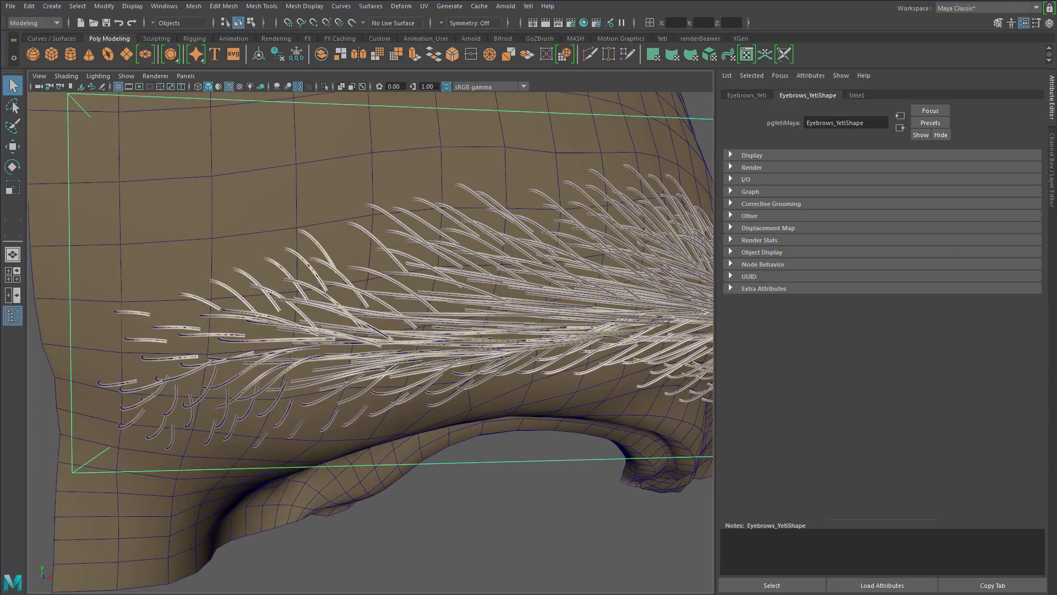
{"action": "left_click_drag", "start_coordinate": [1056, 172], "coordinate": [1056, 219]}
{"action": "left_click", "coordinate": [528, 6]}
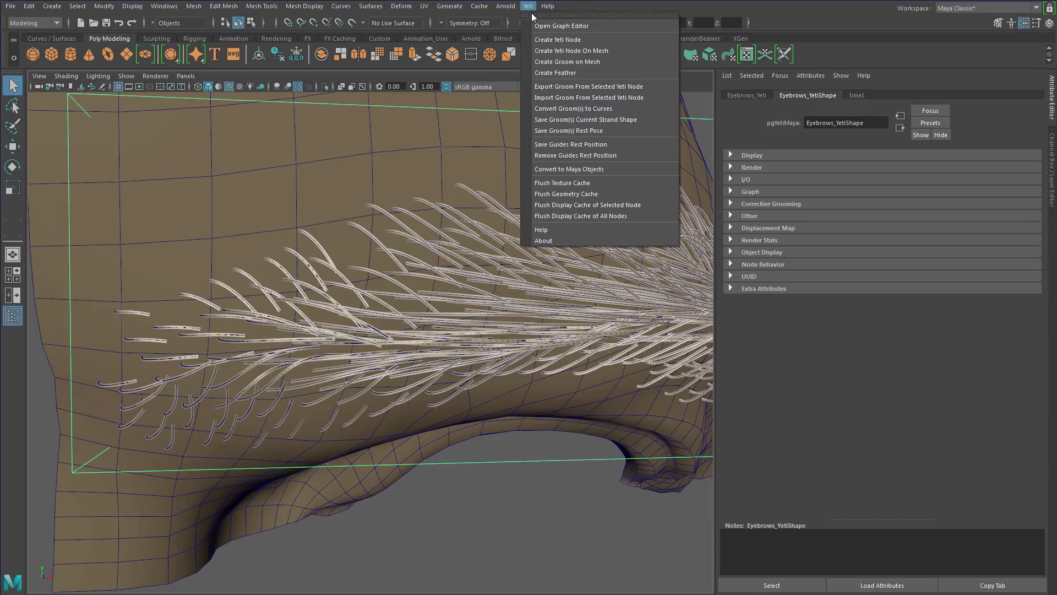
{"action": "left_click", "coordinate": [533, 24]}
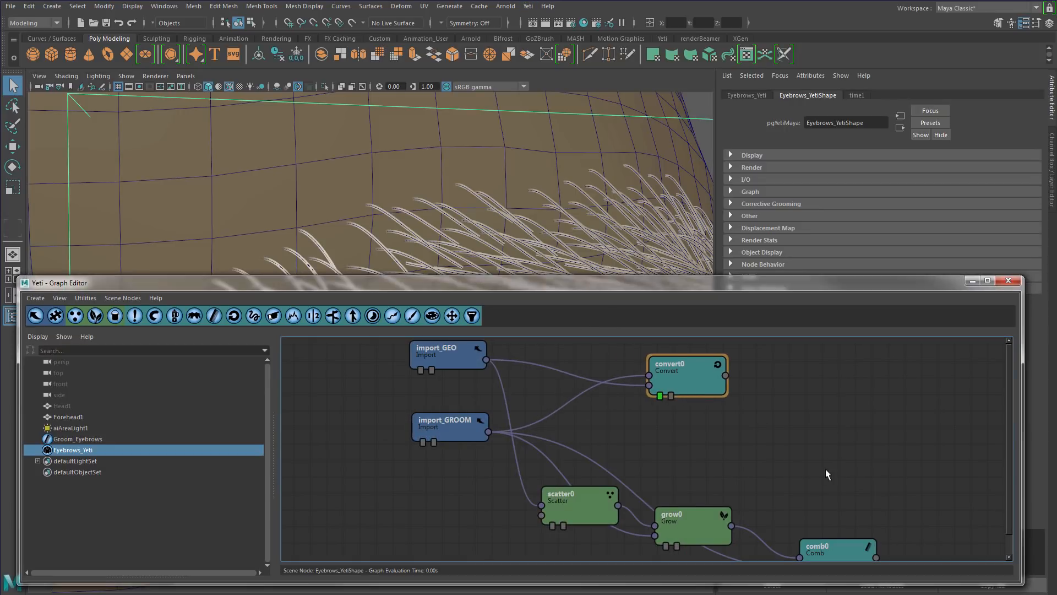
Add a Width node fed by convert0, and place it well clear of convert0 in the Yeti graph.
{"action": "left_click_drag", "start_coordinate": [664, 388], "coordinate": [691, 392]}
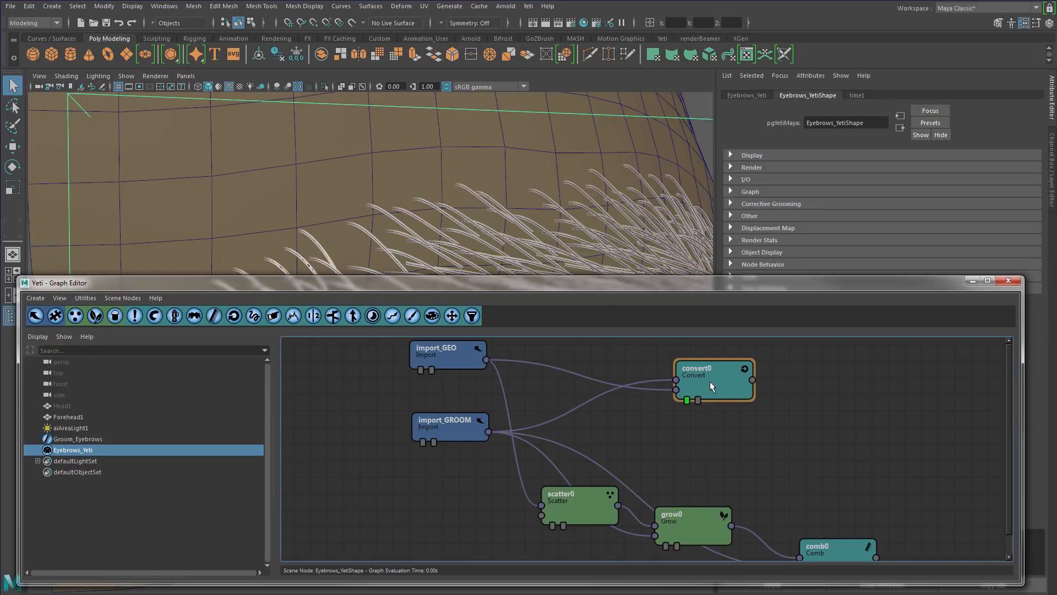
{"action": "left_click", "coordinate": [472, 316]}
{"action": "left_click_drag", "start_coordinate": [810, 387], "coordinate": [920, 383]}
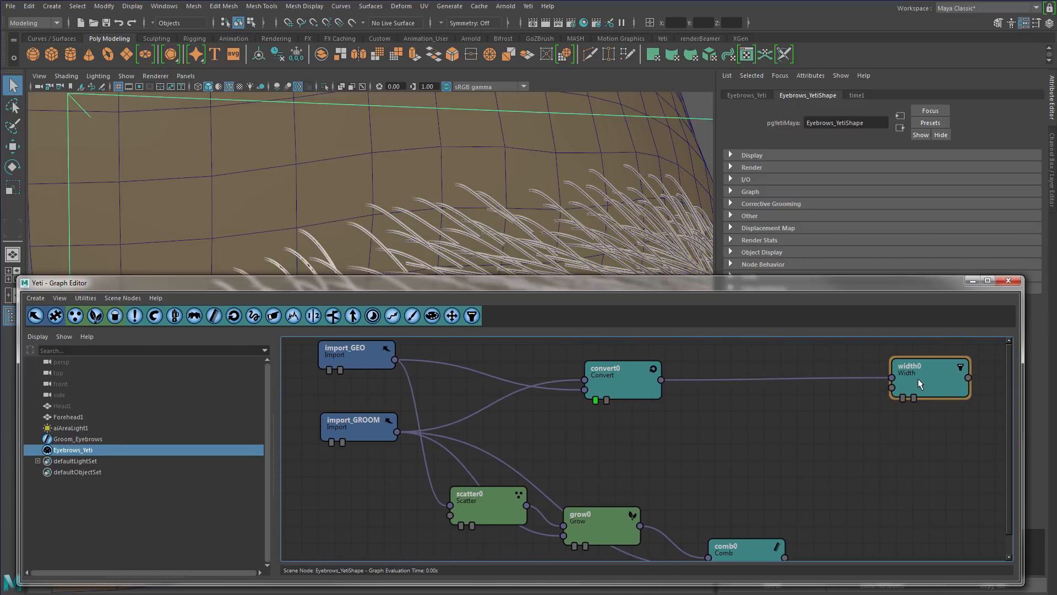
Set the Tip Width of the width0 node to 0.001, and close its Node Inspector.
{"action": "double_click", "coordinate": [917, 378]}
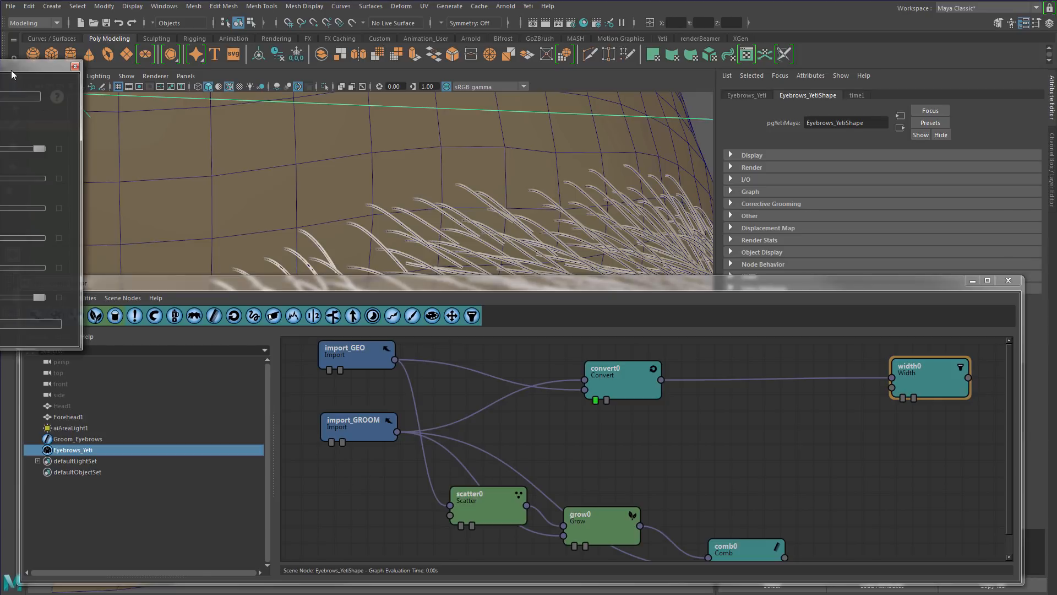
{"action": "left_click_drag", "start_coordinate": [33, 50], "coordinate": [177, 14]}
{"action": "left_click_drag", "start_coordinate": [440, 278], "coordinate": [441, 406]}
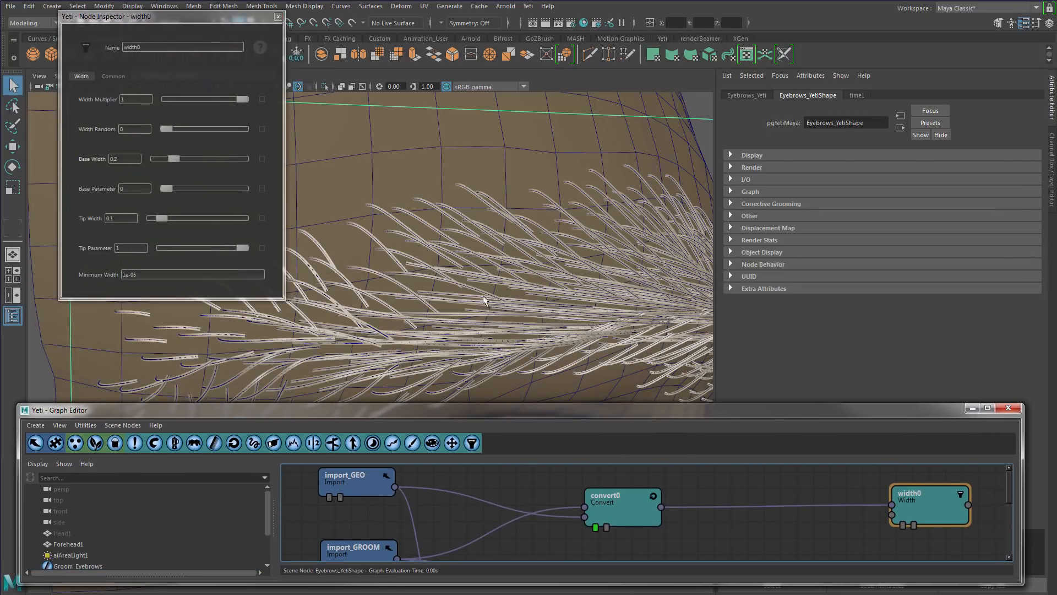
{"action": "left_click_drag", "start_coordinate": [487, 301], "coordinate": [512, 288], "text": "alt"}
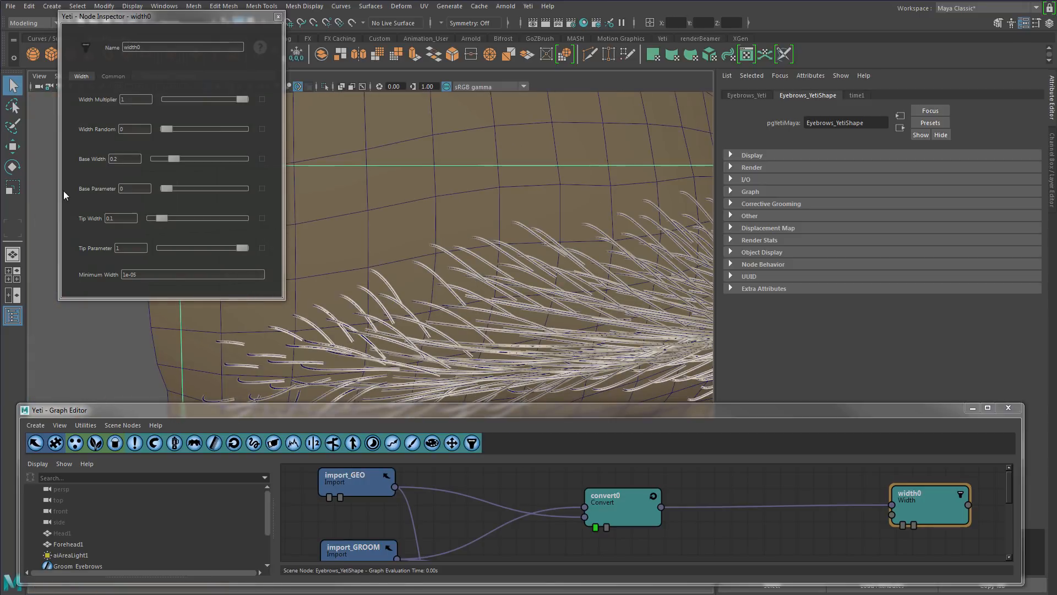
{"action": "left_click_drag", "start_coordinate": [134, 221], "coordinate": [111, 221]}
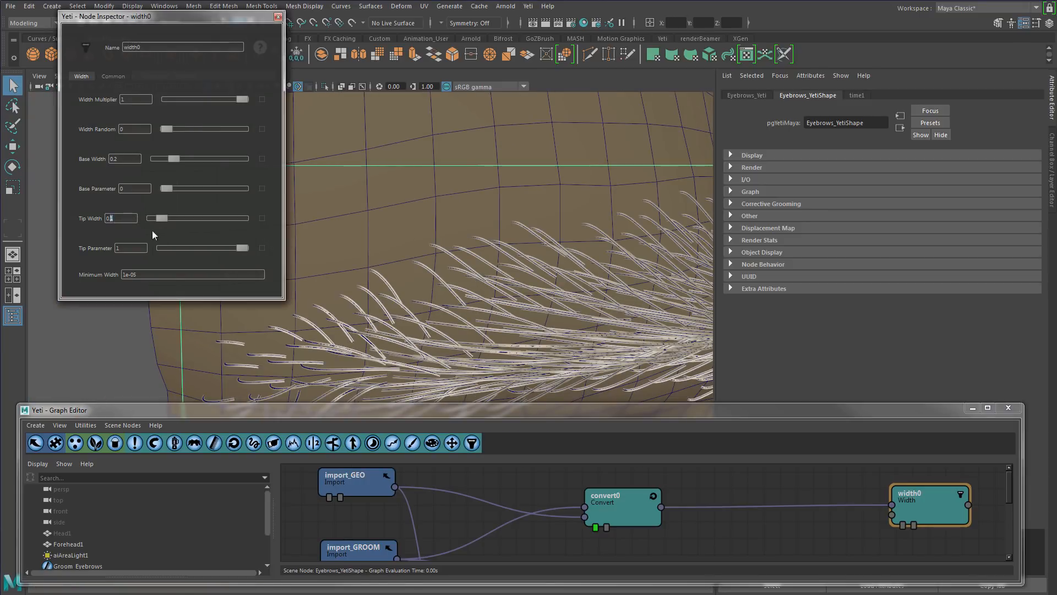
{"action": "type", "text": "00"}
{"action": "key", "text": "Return"}
{"action": "left_click", "coordinate": [278, 16]}
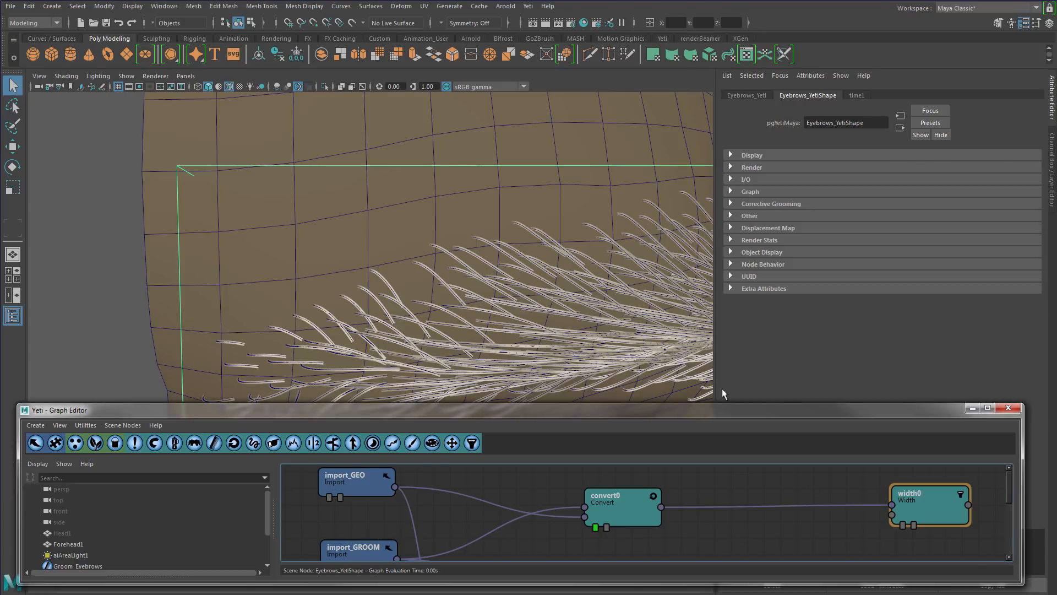
Make width0 the displayed node of the Yeti graph, and lower its Width Multiplier to 0.21.
{"action": "left_click", "coordinate": [903, 526]}
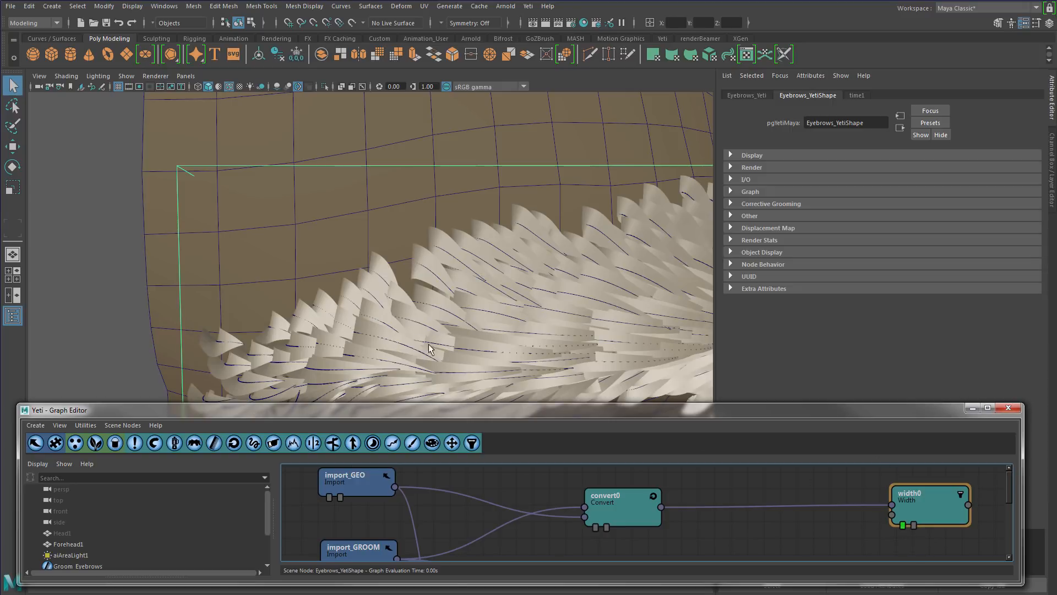
{"action": "mouse_move", "coordinate": [352, 280]}
{"action": "left_mouse_down", "text": "alt"}
{"action": "mouse_move", "coordinate": [358, 269]}
{"action": "mouse_move", "coordinate": [371, 279]}
{"action": "left_mouse_up", "text": "alt"}
{"action": "middle_click_drag", "start_coordinate": [370, 278], "coordinate": [355, 249], "text": "alt"}
{"action": "double_click", "coordinate": [936, 498]}
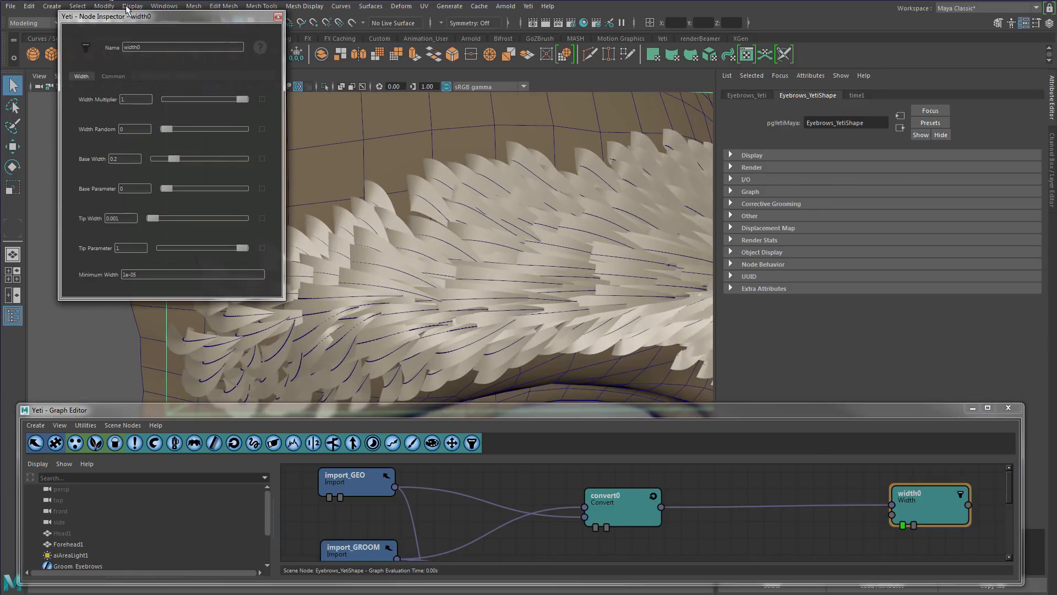
{"action": "left_click_drag", "start_coordinate": [249, 113], "coordinate": [190, 110]}
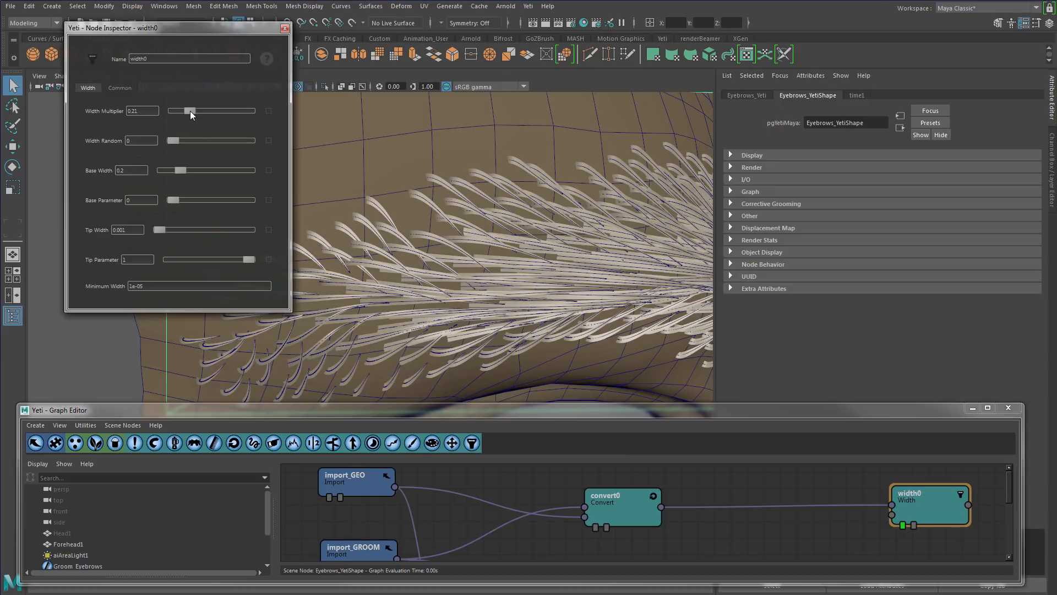
Switch to the hair reference photo IMG_20171221_090425.jpg in IrfanView, and examine how a single hair's thickness varies along its length.
{"action": "left_click_drag", "start_coordinate": [1056, 188], "coordinate": [726, 120]}
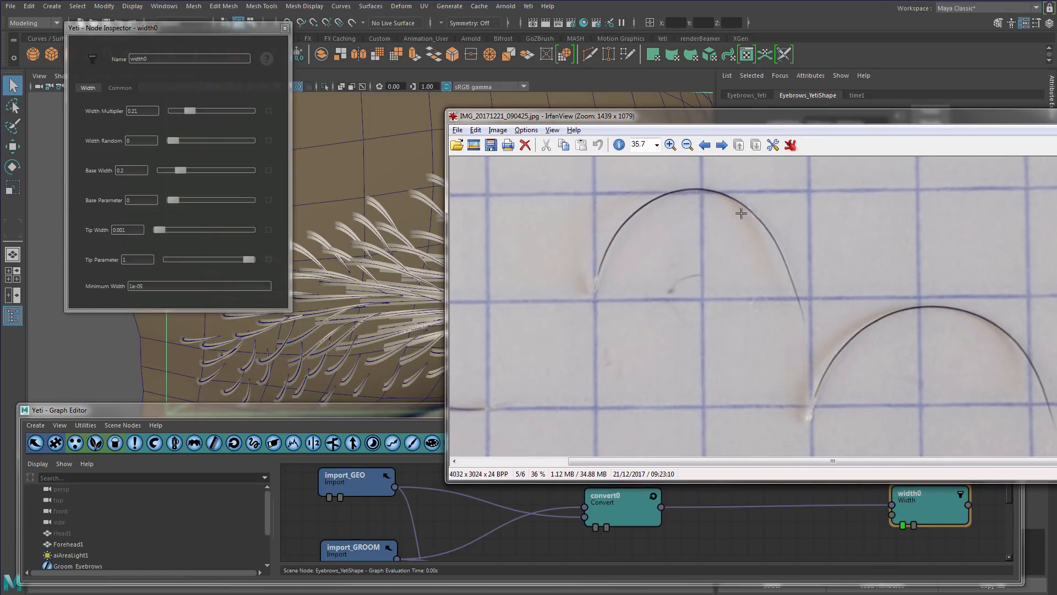
{"action": "left_click_drag", "start_coordinate": [728, 201], "coordinate": [755, 229]}
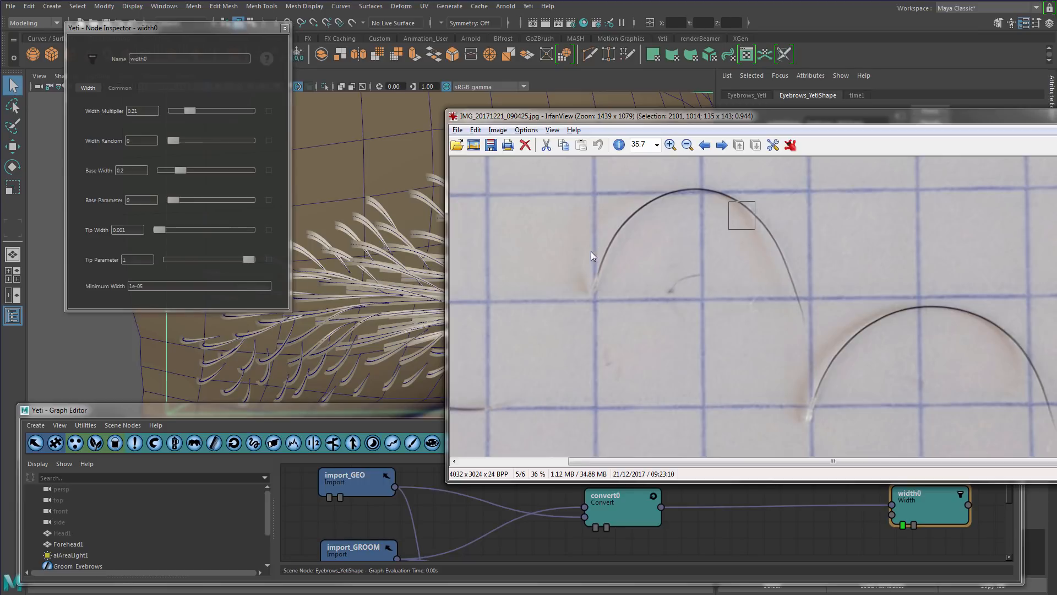
Examine how the hair thins toward its tip in the reference photo, marking the tip area, and close the image viewer.
{"action": "left_click", "coordinate": [574, 284]}
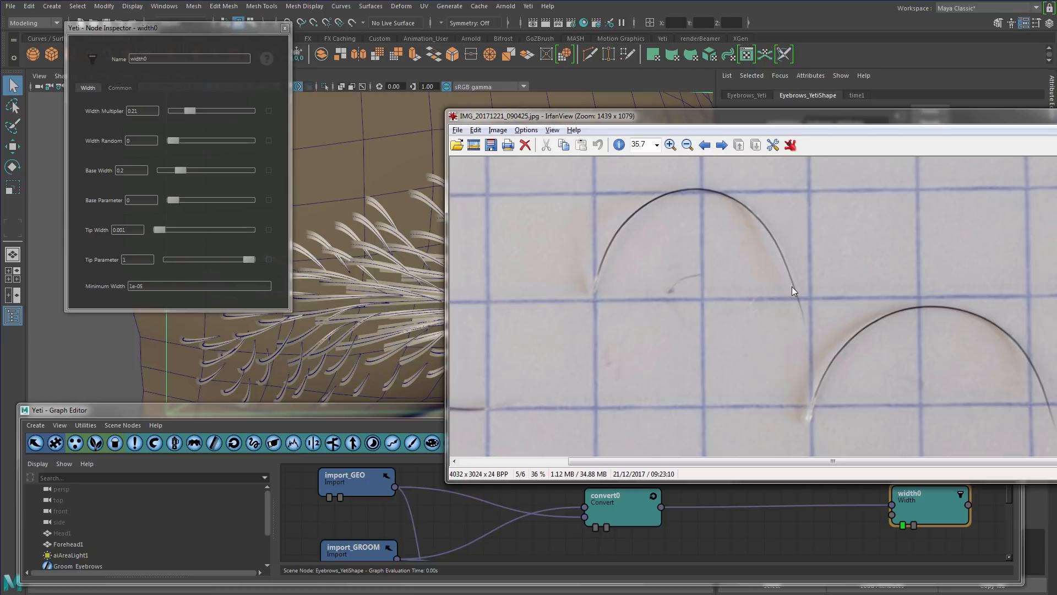
{"action": "left_click_drag", "start_coordinate": [790, 277], "coordinate": [817, 333]}
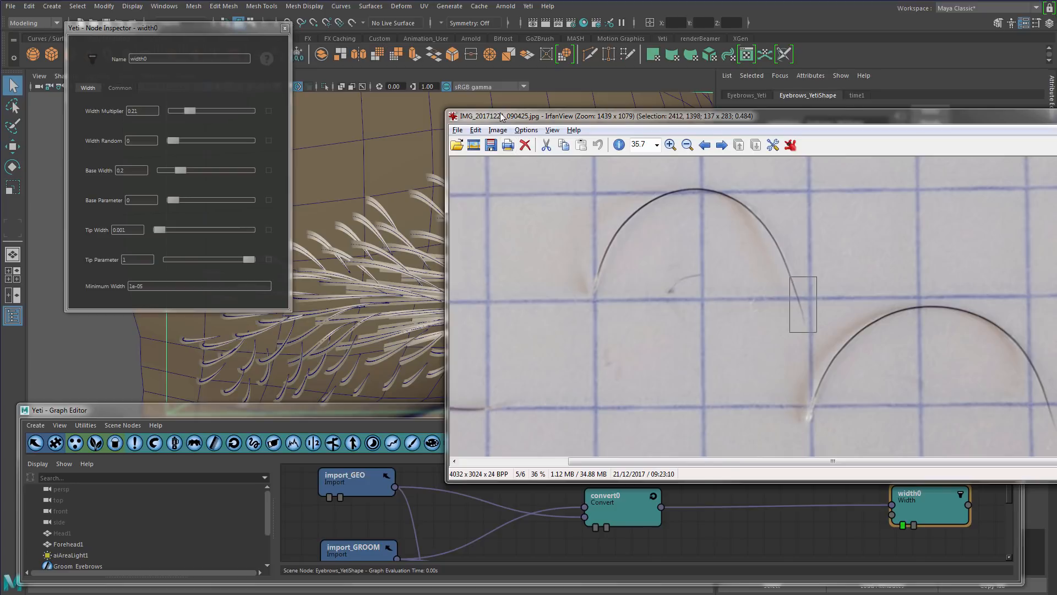
{"action": "left_click_drag", "start_coordinate": [500, 117], "coordinate": [410, 110]}
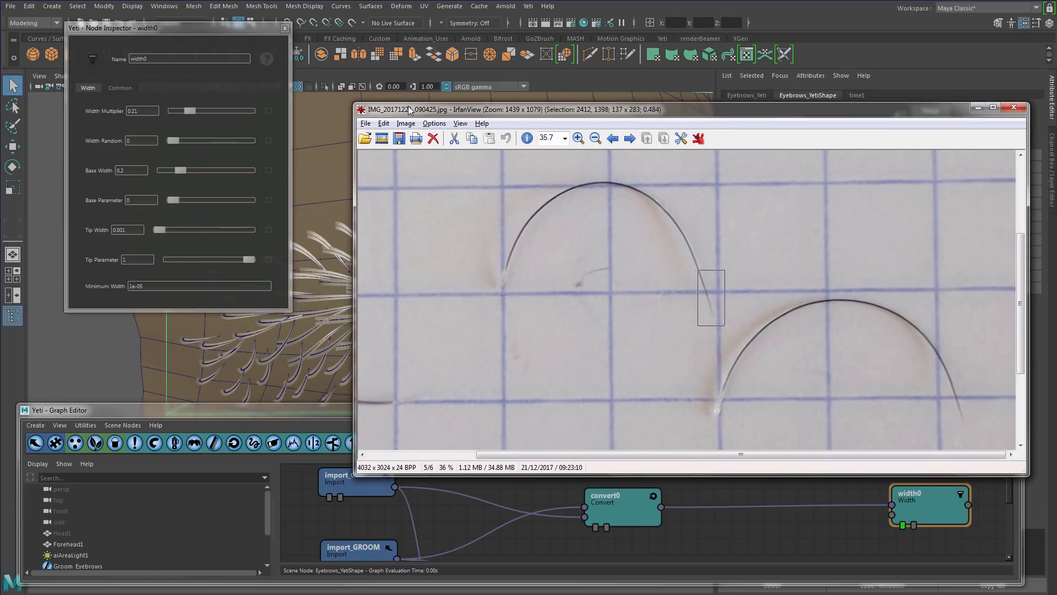
{"action": "key", "text": "Escape"}
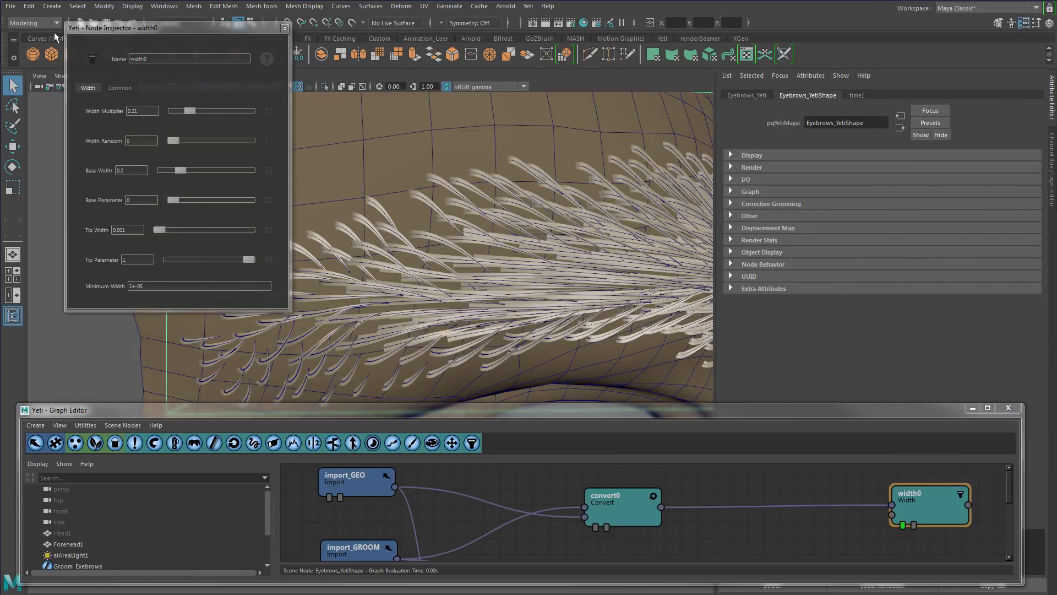
Set the width0 node's Base Parameter to 0.79 so the hairs keep their thickness until close to the tip.
{"action": "left_click_drag", "start_coordinate": [219, 30], "coordinate": [211, 104]}
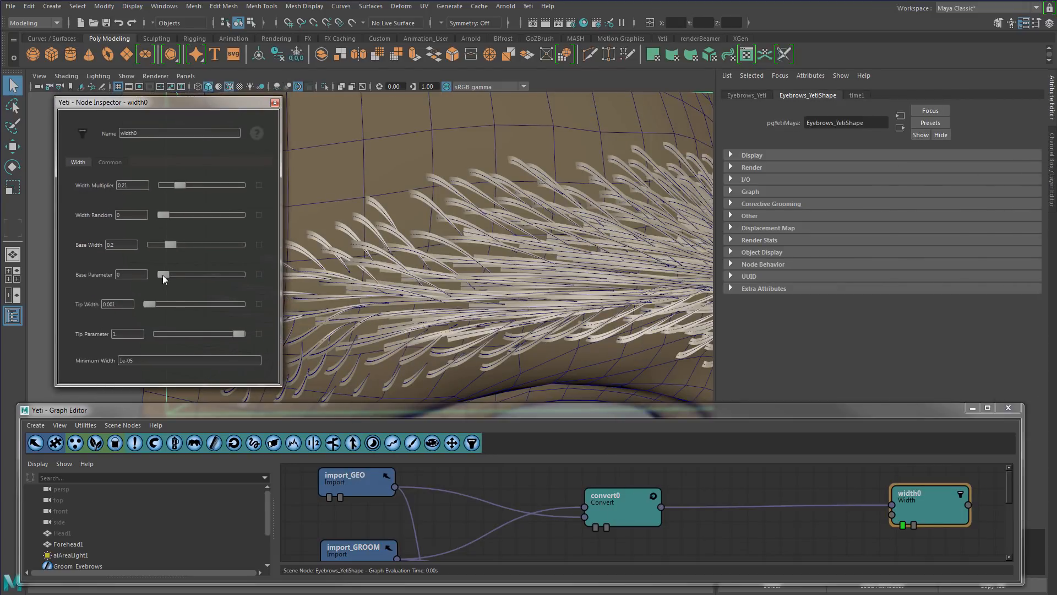
{"action": "left_click_drag", "start_coordinate": [164, 274], "coordinate": [220, 280]}
{"action": "scroll", "coordinate": [456, 302], "scroll_direction": "up", "scroll_amount": 5}
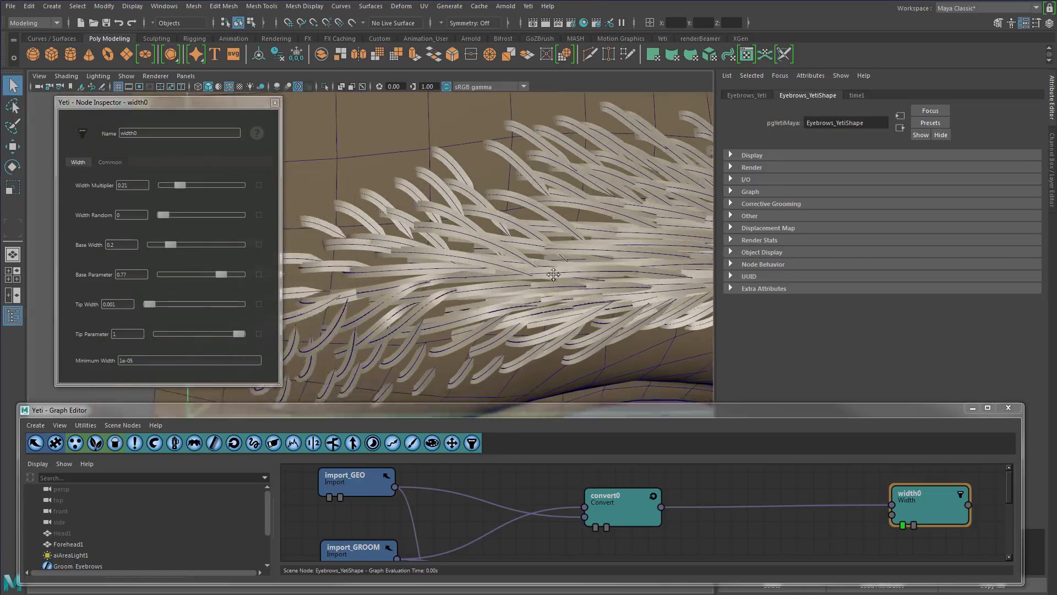
{"action": "mouse_move", "coordinate": [477, 259]}
{"action": "left_mouse_down", "text": "alt"}
{"action": "mouse_move", "coordinate": [515, 258]}
{"action": "mouse_move", "coordinate": [493, 251]}
{"action": "left_mouse_up", "text": "alt"}
{"action": "scroll", "coordinate": [484, 250], "scroll_direction": "up", "scroll_amount": 3}
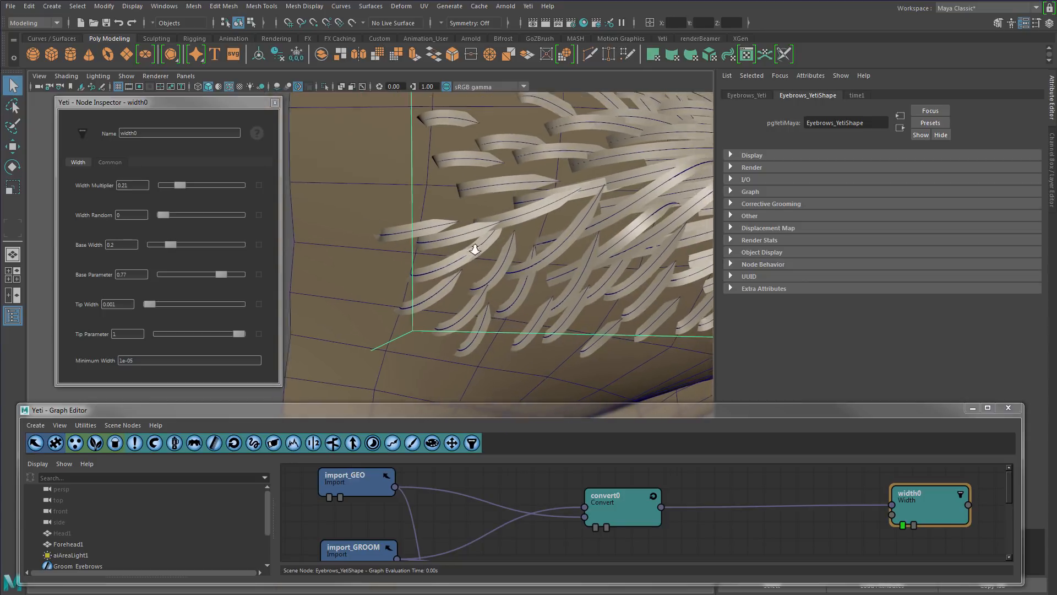
{"action": "middle_click_drag", "start_coordinate": [474, 249], "coordinate": [476, 278], "text": "alt"}
{"action": "scroll", "coordinate": [473, 266], "scroll_direction": "up", "scroll_amount": 1}
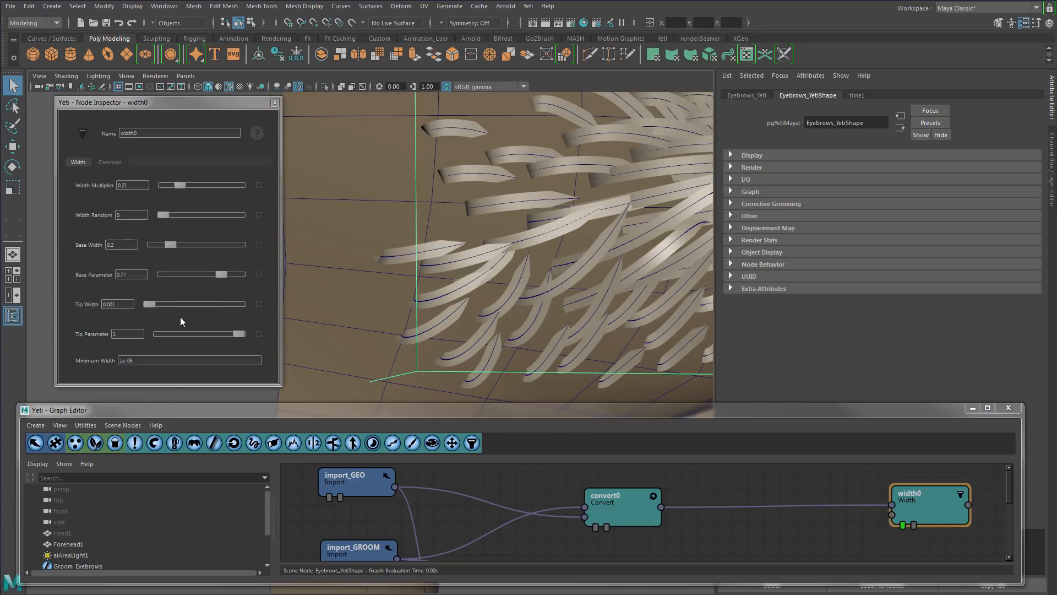
{"action": "mouse_move", "coordinate": [221, 273]}
{"action": "left_mouse_down"}
{"action": "mouse_move", "coordinate": [183, 272]}
{"action": "mouse_move", "coordinate": [233, 280]}
{"action": "left_mouse_up"}
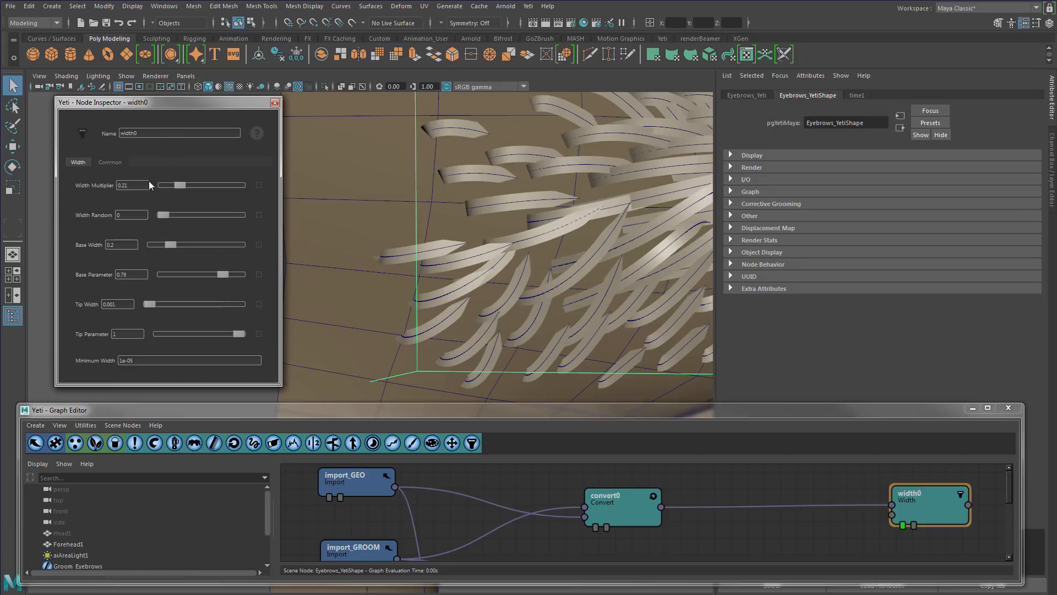
Reduce the width0 node's Width Multiplier to 0.04 and close its inspector.
{"action": "left_click_drag", "start_coordinate": [177, 185], "coordinate": [166, 181]}
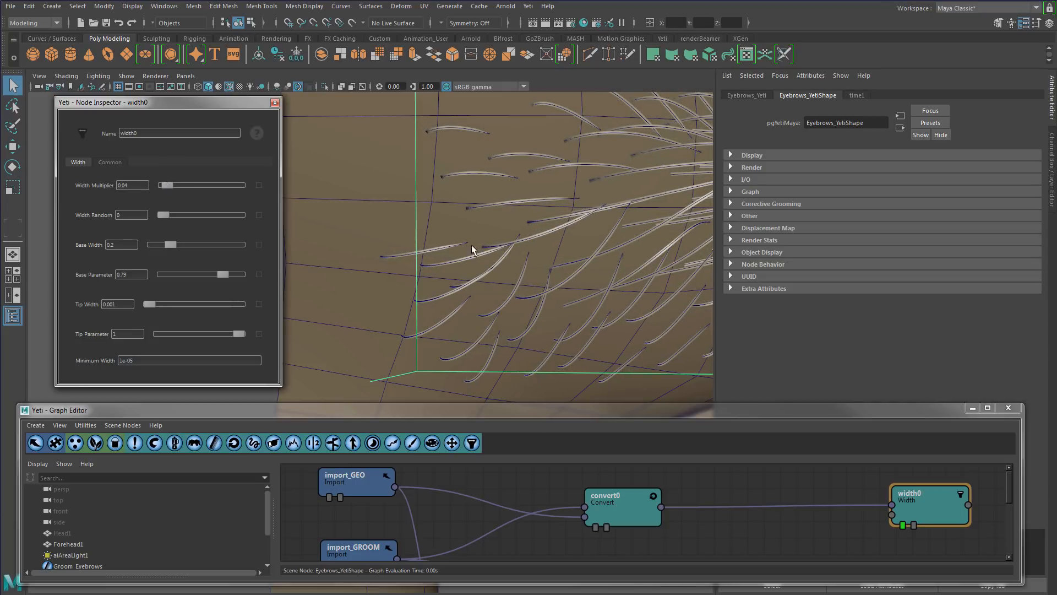
{"action": "scroll", "coordinate": [474, 255], "scroll_direction": "down", "scroll_amount": 8}
{"action": "middle_click_drag", "start_coordinate": [517, 267], "coordinate": [391, 265], "text": "alt"}
{"action": "scroll", "coordinate": [390, 264], "scroll_direction": "up", "scroll_amount": 5}
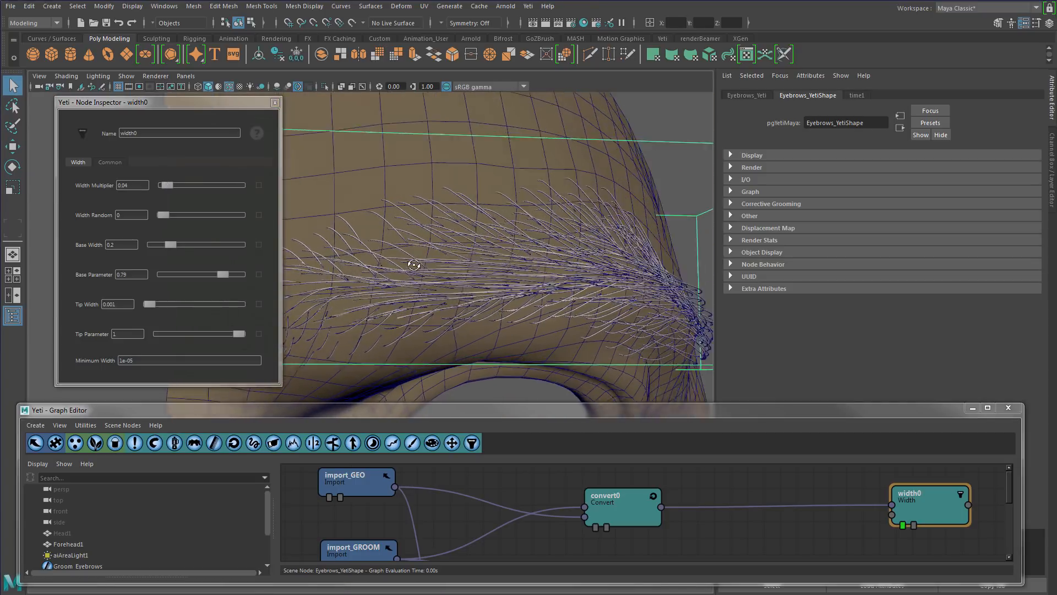
{"action": "left_click", "coordinate": [275, 104]}
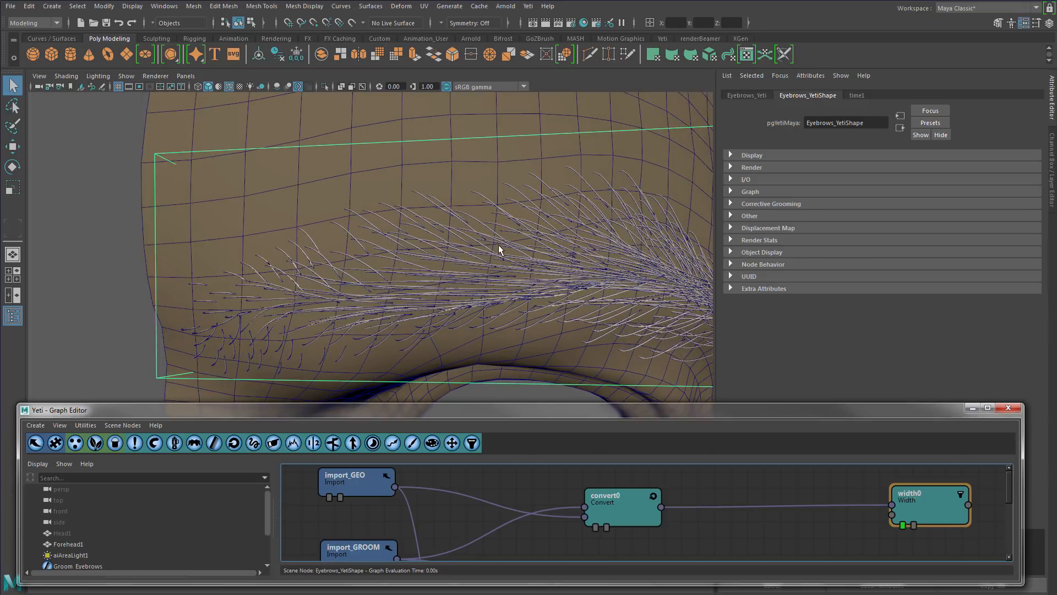
Frame the whole eyebrow in the perspective view and lock the camera.
{"action": "middle_click_drag", "start_coordinate": [505, 249], "coordinate": [462, 238], "text": "alt"}
{"action": "left_click_drag", "start_coordinate": [462, 238], "coordinate": [477, 237], "text": "alt"}
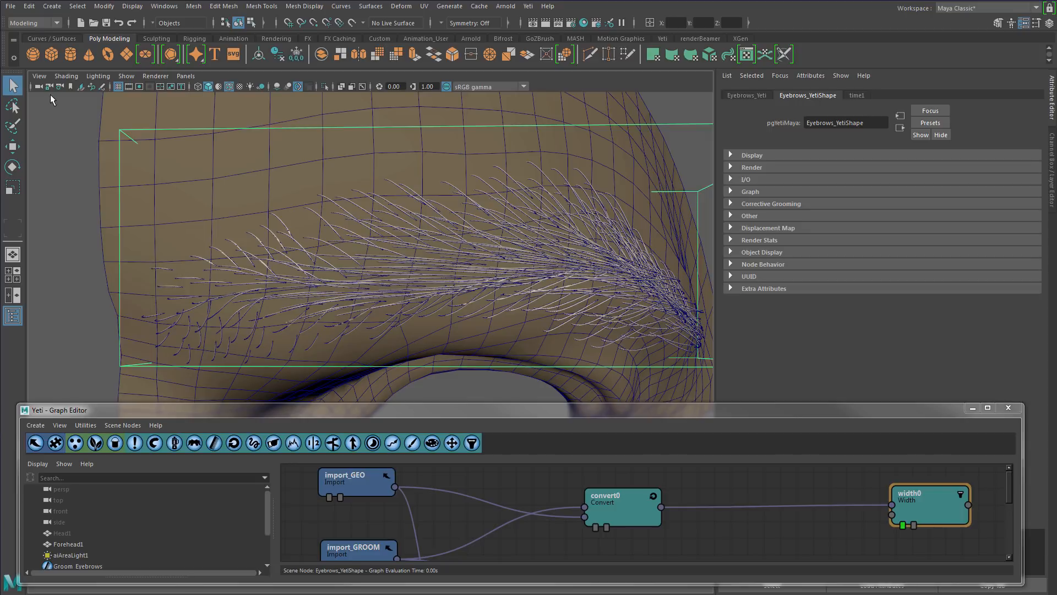
{"action": "middle_click_drag", "start_coordinate": [492, 272], "coordinate": [458, 268], "text": "alt"}
{"action": "left_click_drag", "start_coordinate": [458, 265], "coordinate": [460, 267], "text": "alt"}
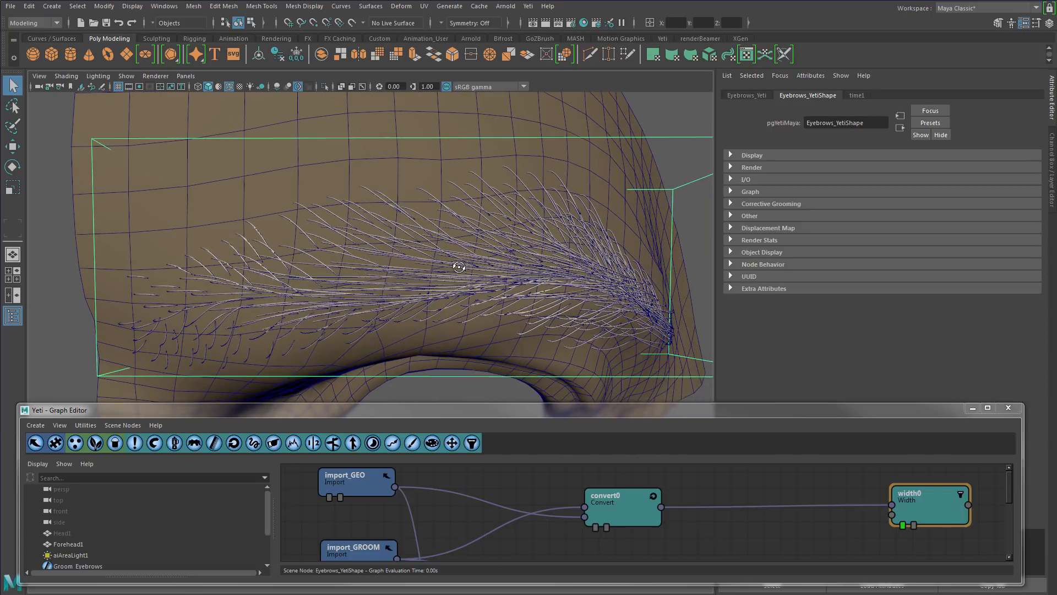
{"action": "left_click", "coordinate": [52, 86]}
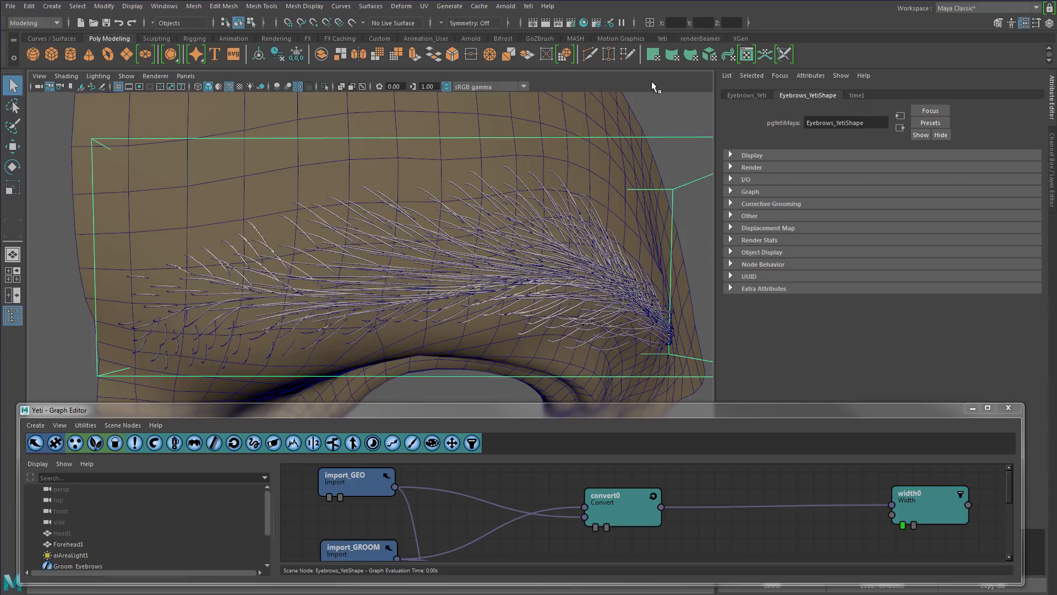
Render the eyebrow in Arnold RenderView, store a snapshot of the result, and close the render window.
{"action": "left_click", "coordinate": [505, 6]}
{"action": "left_click", "coordinate": [510, 26]}
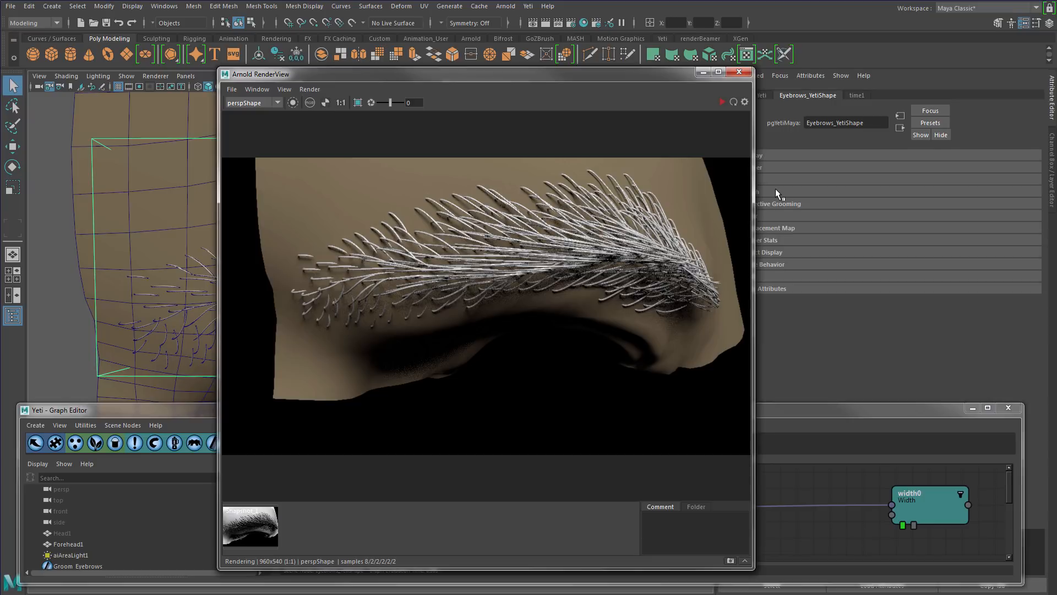
{"action": "left_click", "coordinate": [731, 561]}
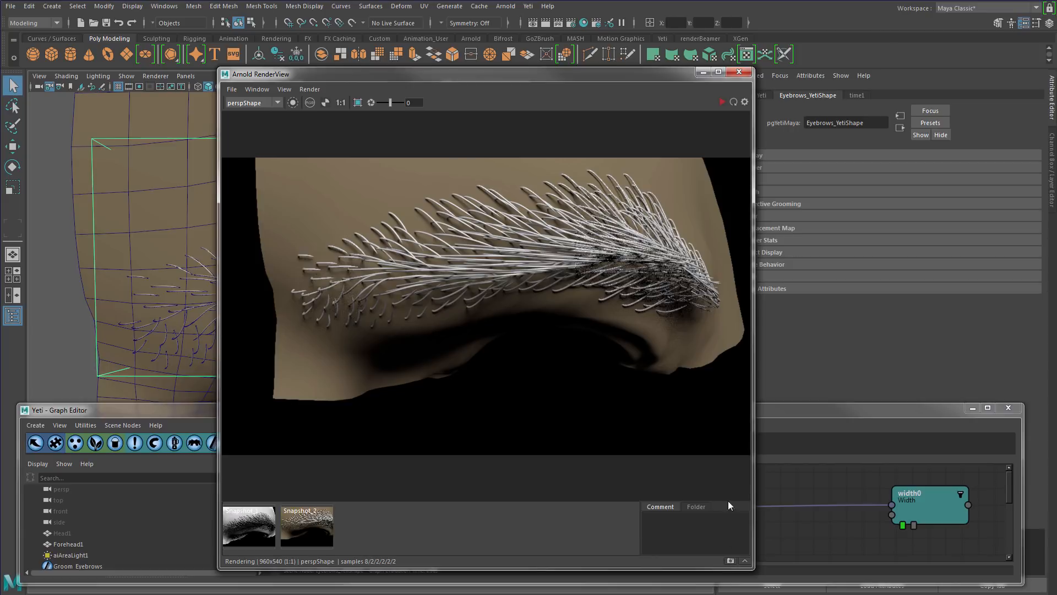
{"action": "left_click", "coordinate": [739, 72]}
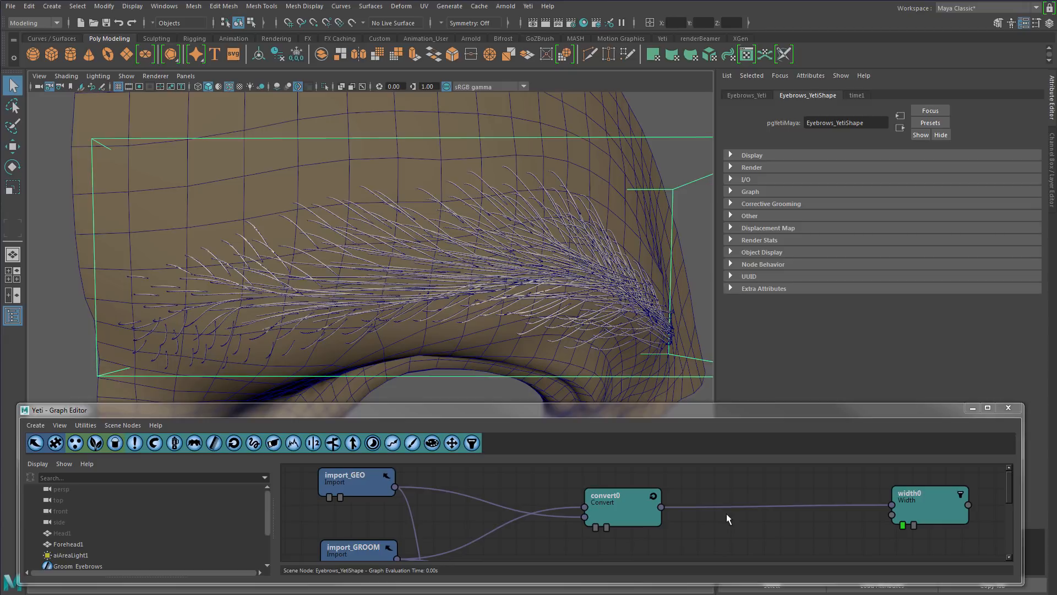
Set the width0 node's Width Multiplier to 0.02 and close its inspector.
{"action": "double_click", "coordinate": [928, 497]}
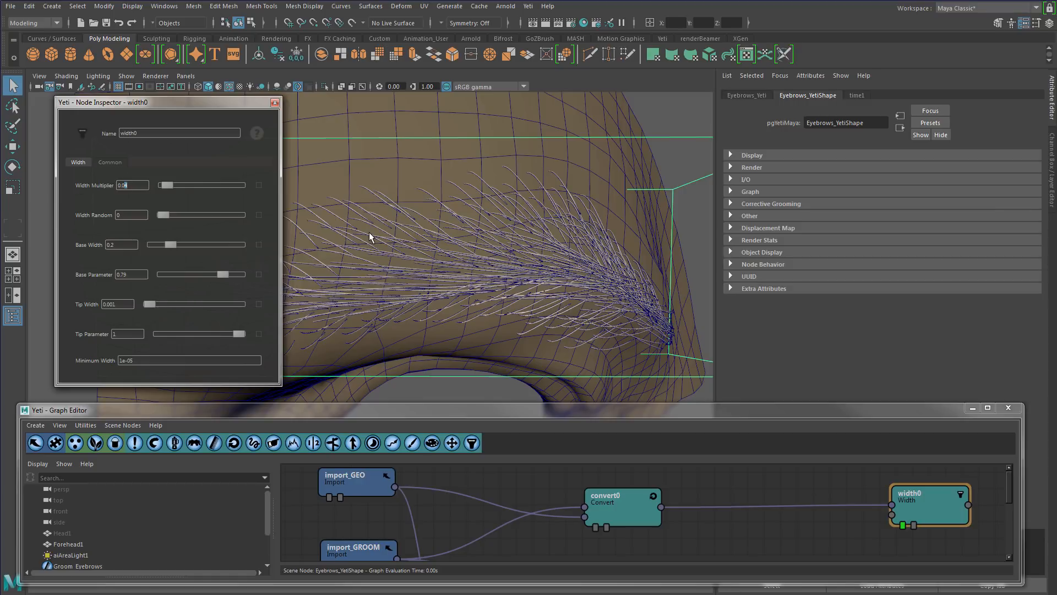
{"action": "type", "text": "2"}
{"action": "key", "text": "Return"}
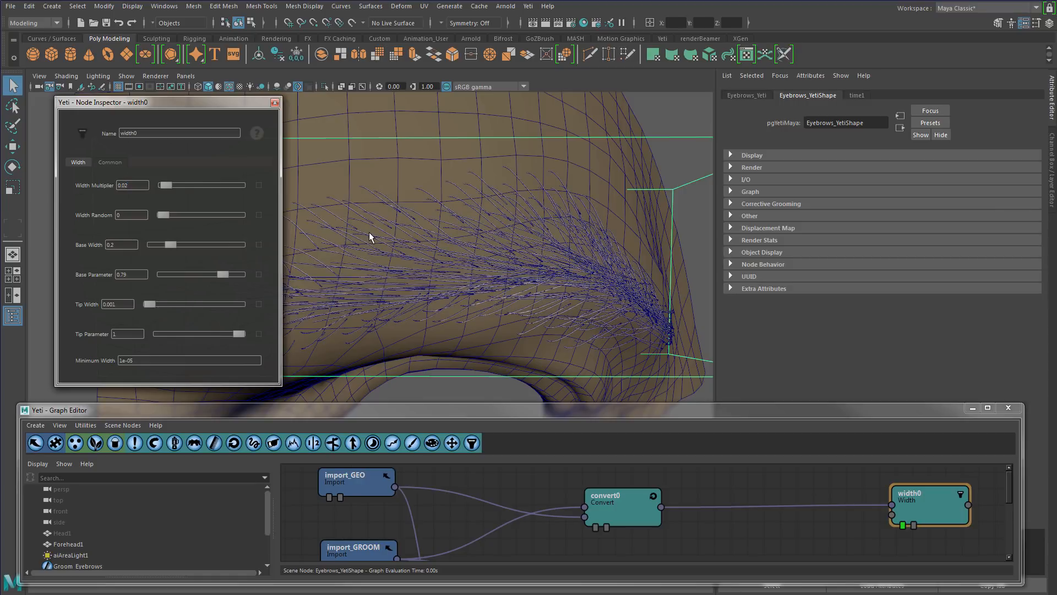
{"action": "left_click", "coordinate": [275, 103]}
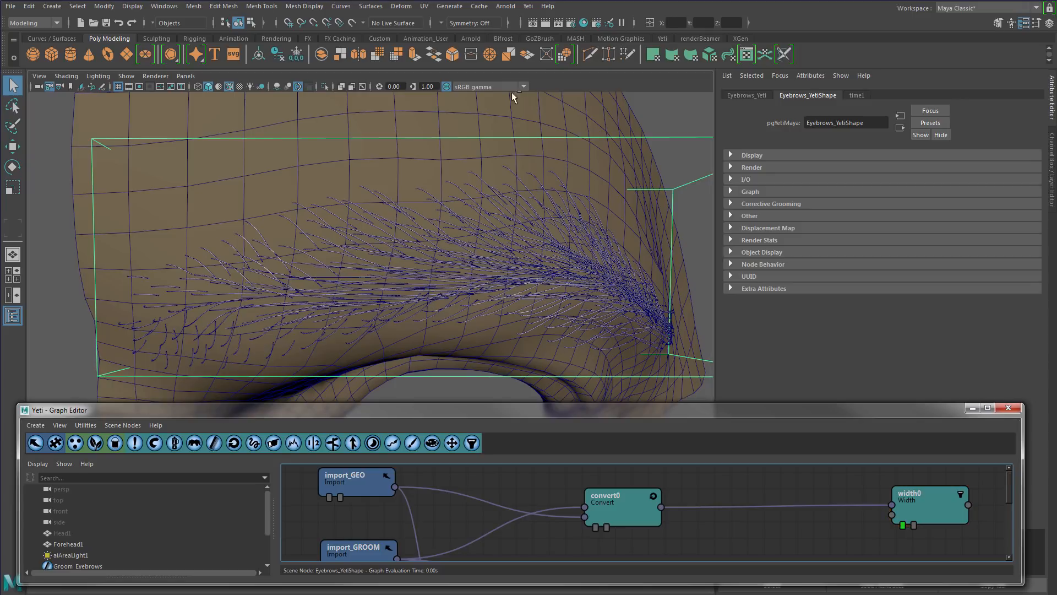
Render the eyebrow again in Arnold RenderView to check the thinner hairs, and close the render window.
{"action": "left_click", "coordinate": [505, 6]}
{"action": "left_click", "coordinate": [520, 18]}
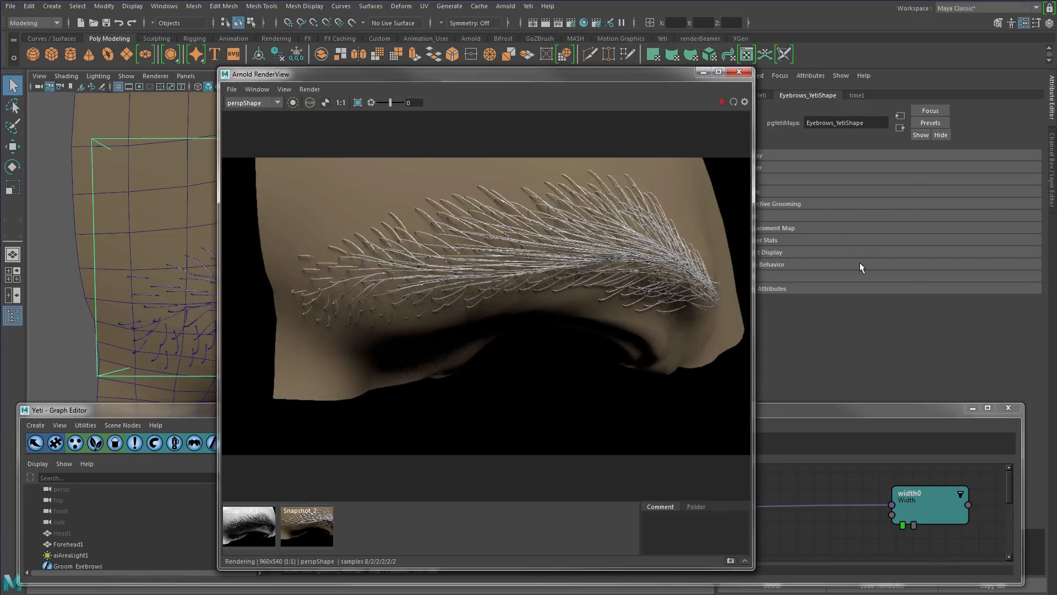
{"action": "left_click", "coordinate": [722, 102]}
{"action": "left_click", "coordinate": [743, 73]}
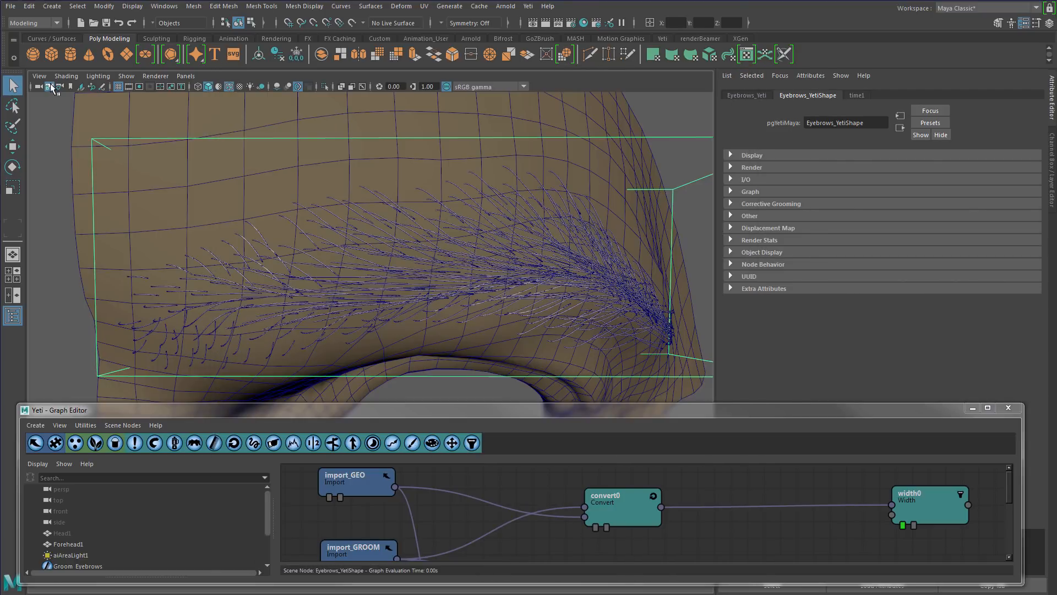
Close the Yeti Graph Editor and examine the thinned eyebrow hairs from several angles.
{"action": "left_click_drag", "start_coordinate": [336, 277], "coordinate": [516, 385], "text": "alt"}
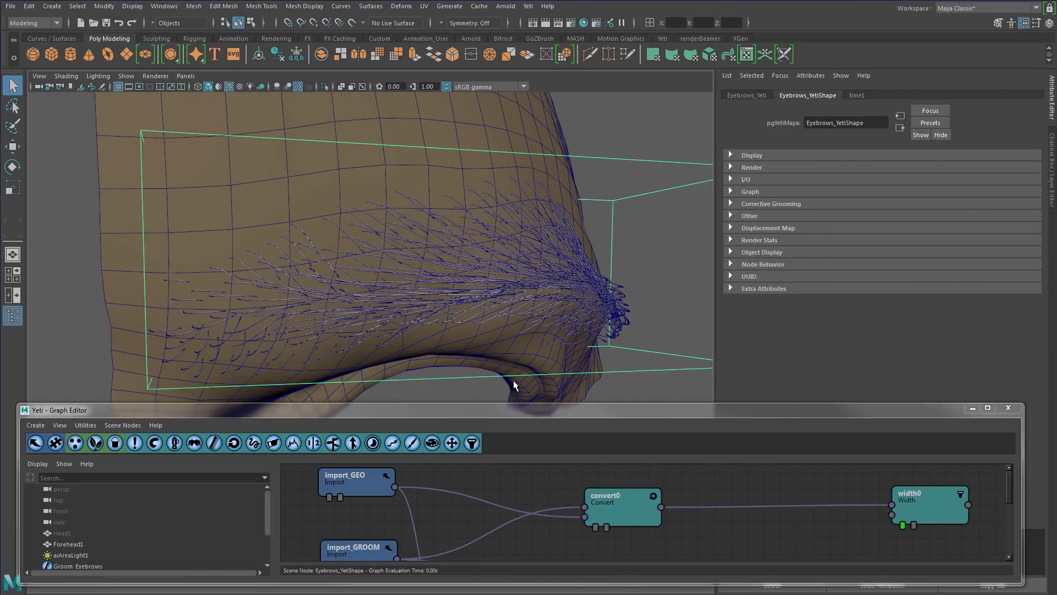
{"action": "mouse_move", "coordinate": [514, 268]}
{"action": "left_mouse_down", "text": "alt"}
{"action": "mouse_move", "coordinate": [490, 243]}
{"action": "mouse_move", "coordinate": [477, 262]}
{"action": "mouse_move", "coordinate": [522, 288]}
{"action": "left_mouse_up", "text": "alt"}
{"action": "left_click", "coordinate": [1009, 408]}
{"action": "left_click_drag", "start_coordinate": [420, 295], "coordinate": [482, 338], "text": "alt"}
{"action": "scroll", "coordinate": [337, 317], "scroll_direction": "up", "scroll_amount": 4}
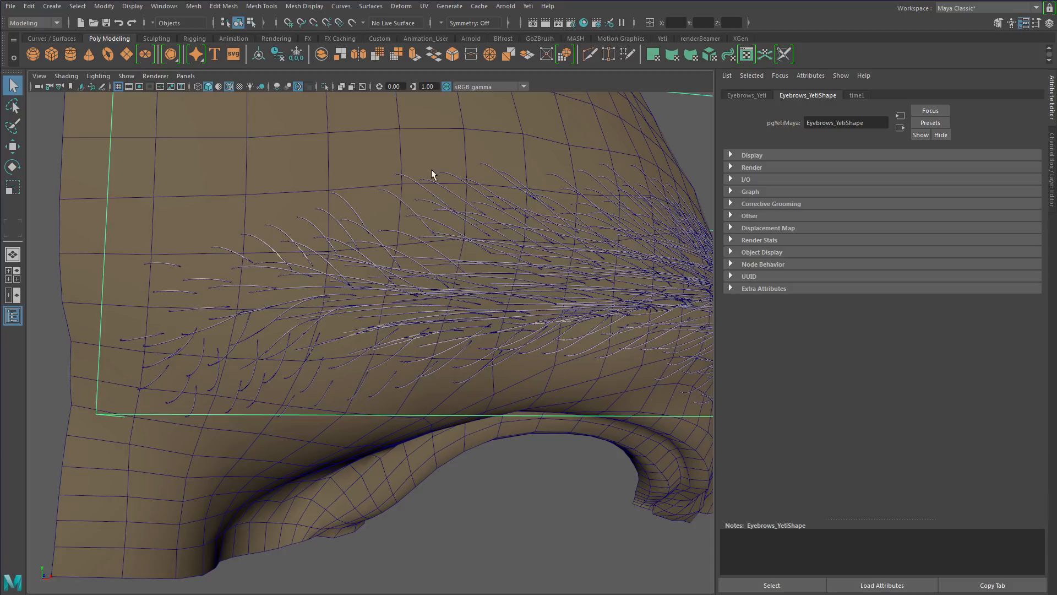
{"action": "left_click_drag", "start_coordinate": [525, 145], "coordinate": [500, 163], "text": "alt"}
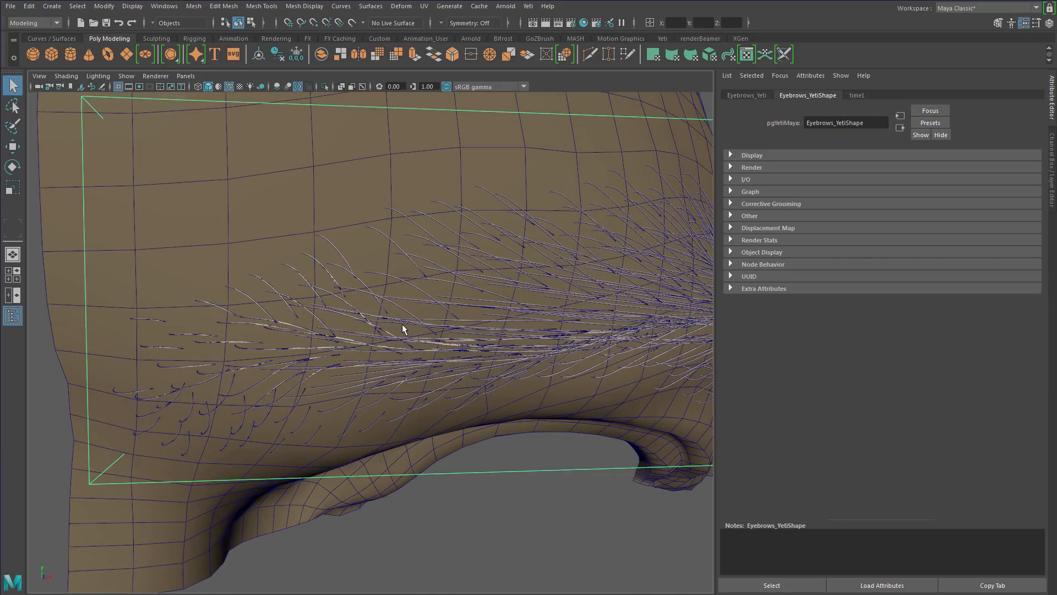
{"action": "right_click_drag", "start_coordinate": [407, 324], "coordinate": [343, 331], "text": "alt"}
{"action": "middle_click_drag", "start_coordinate": [349, 332], "coordinate": [319, 325], "text": "alt"}
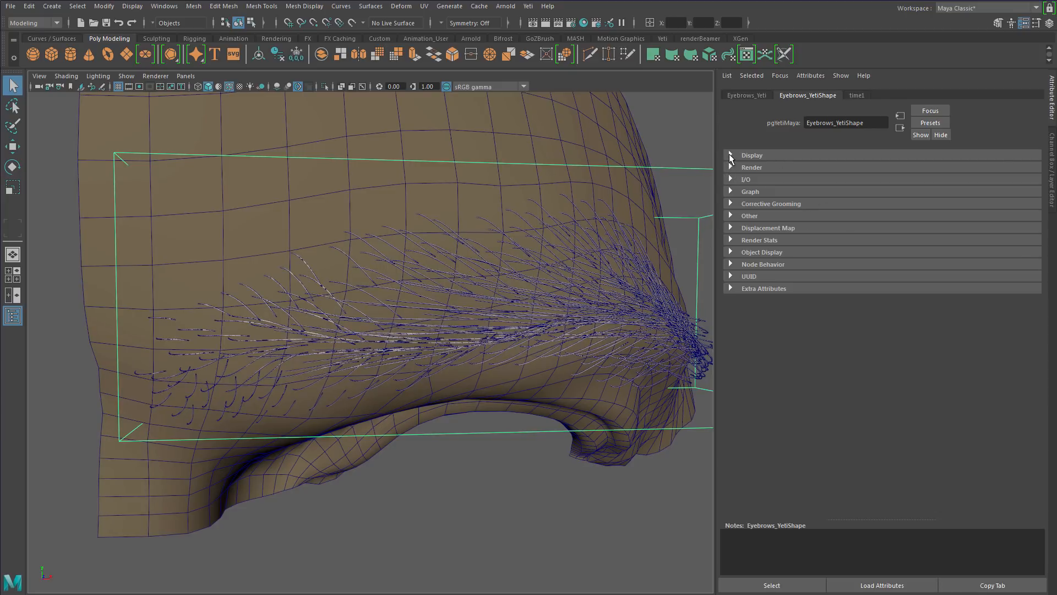
In the Eyebrows_YetiShape display settings, set Viewport Width to 3 and raise it further to about 6 for thicker viewport hairs.
{"action": "left_click", "coordinate": [731, 156]}
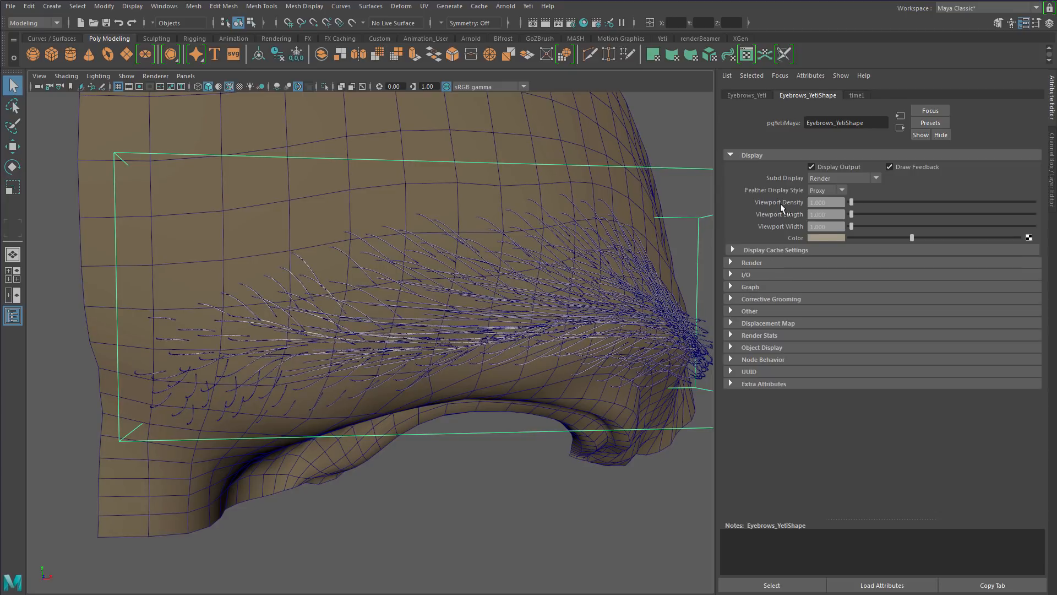
{"action": "left_click", "coordinate": [842, 226]}
{"action": "type", "text": "3"}
{"action": "key", "text": "Return"}
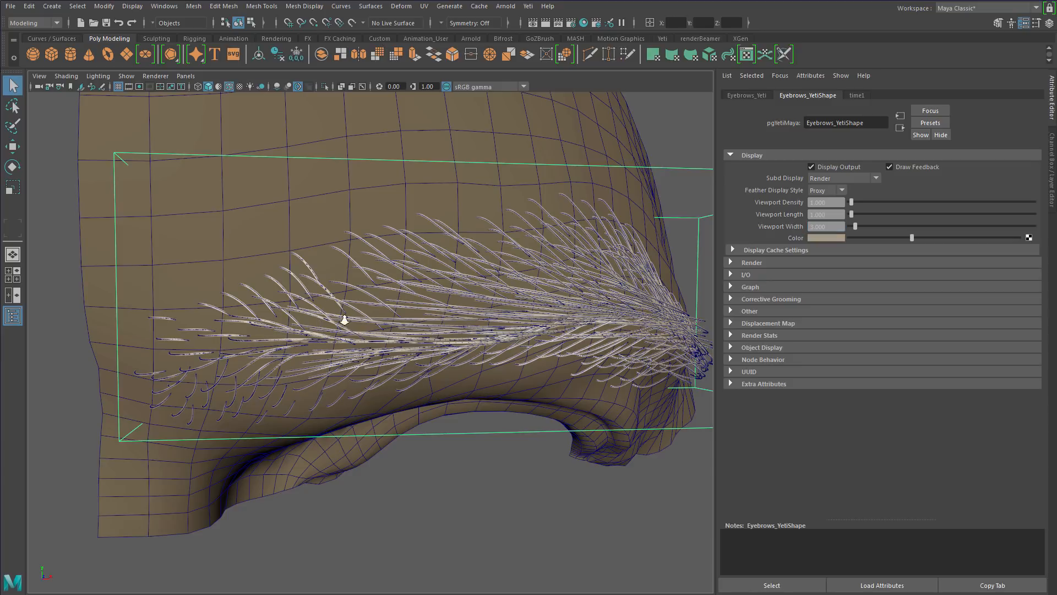
{"action": "right_click_drag", "start_coordinate": [344, 320], "coordinate": [368, 326], "text": "alt"}
{"action": "left_click_drag", "start_coordinate": [368, 326], "coordinate": [410, 337], "text": "alt"}
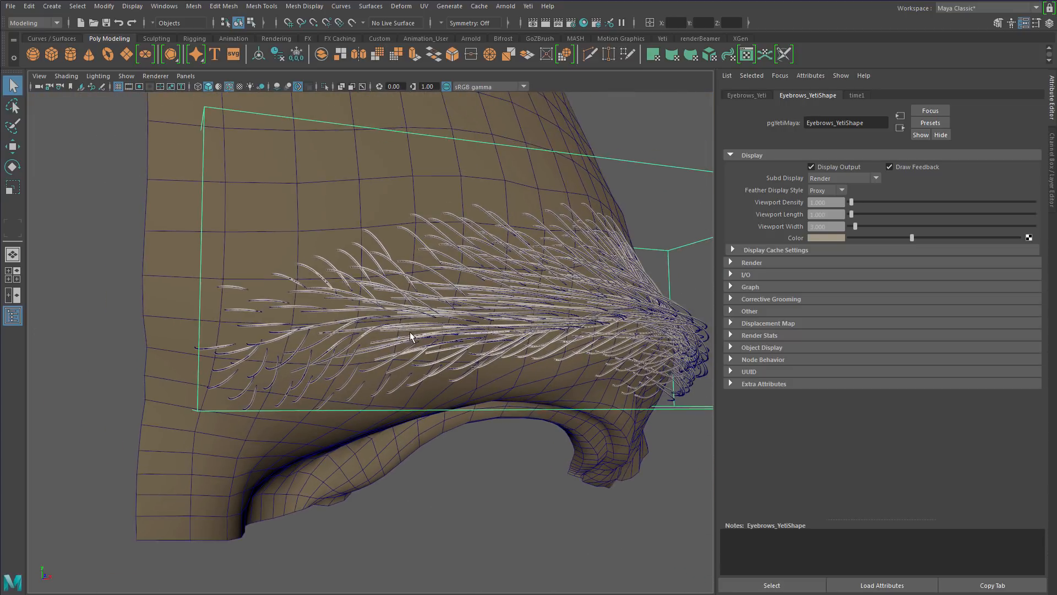
{"action": "middle_click_drag", "start_coordinate": [410, 334], "coordinate": [387, 302], "text": "alt"}
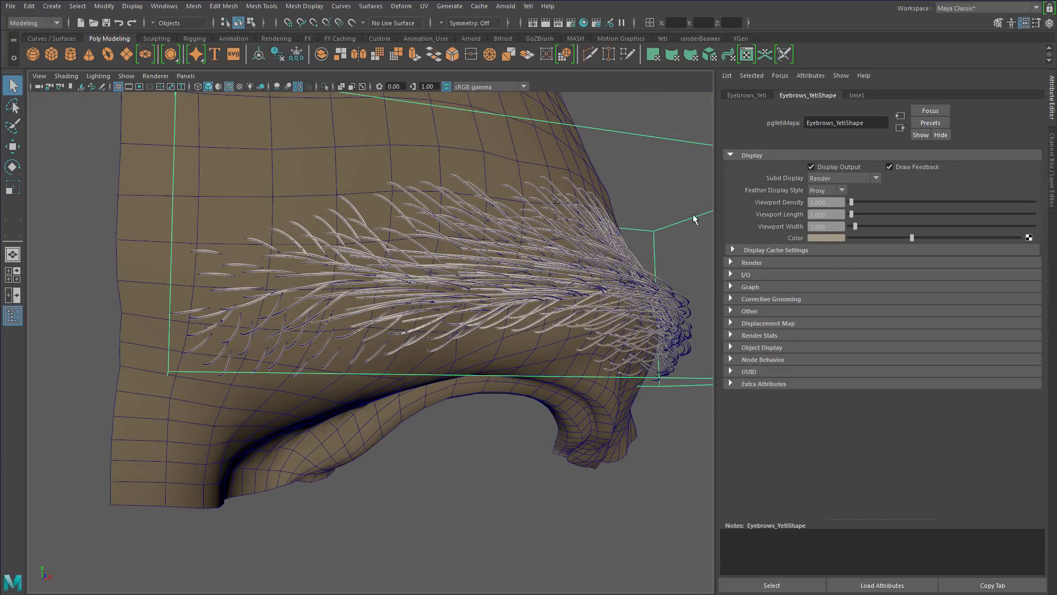
{"action": "scroll", "coordinate": [410, 267], "scroll_direction": "up", "scroll_amount": 1}
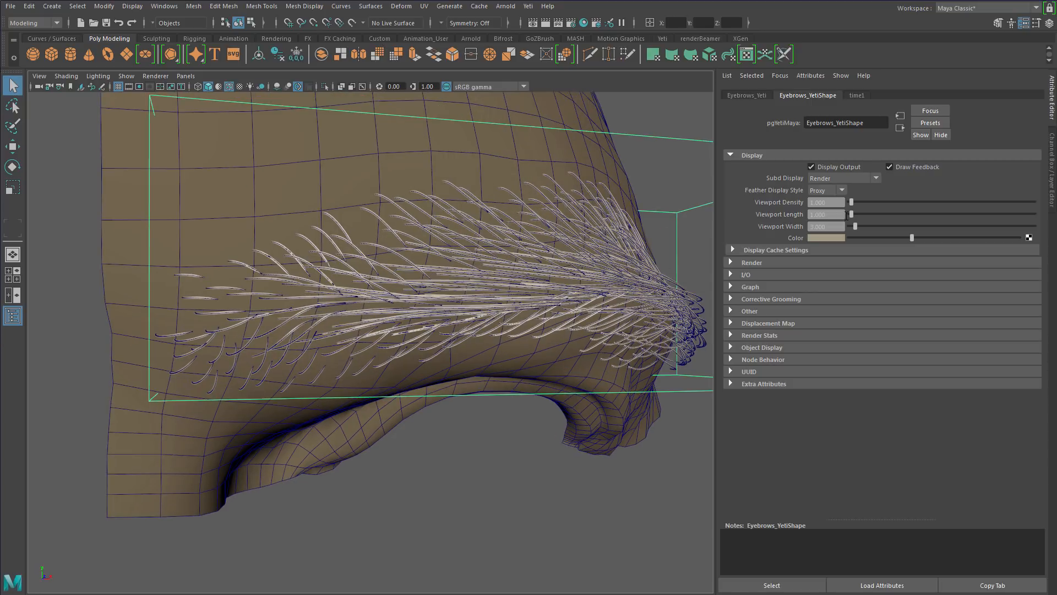
{"action": "mouse_move", "coordinate": [855, 227]}
{"action": "left_mouse_down"}
{"action": "mouse_move", "coordinate": [868, 228]}
{"action": "mouse_move", "coordinate": [859, 231]}
{"action": "left_mouse_up"}
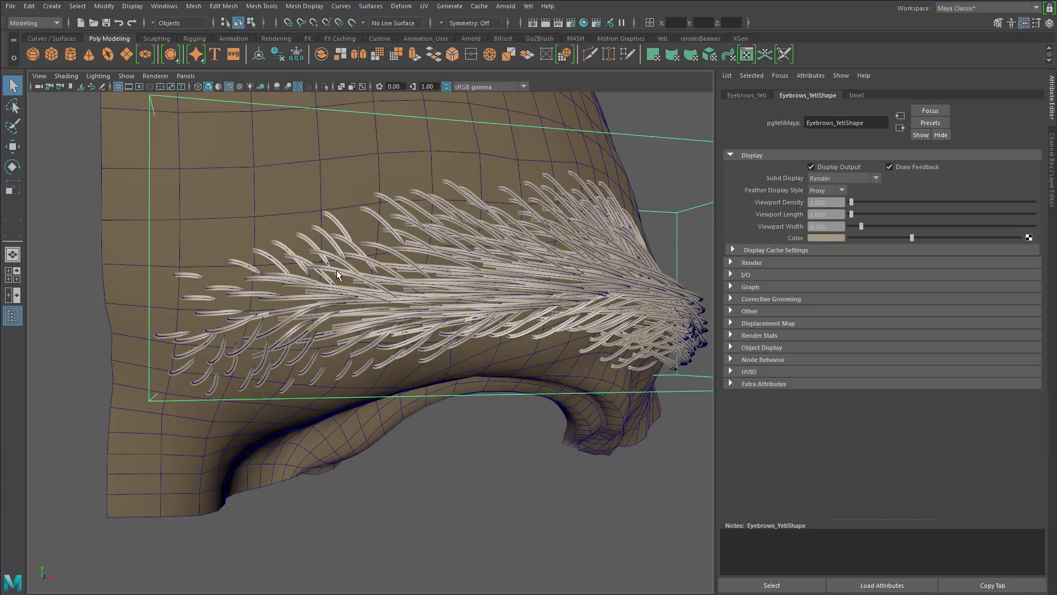
Select Groom_Eyebrows in the Outliner and turn on the Attribute Paint display for the groom.
{"action": "left_click", "coordinate": [13, 316]}
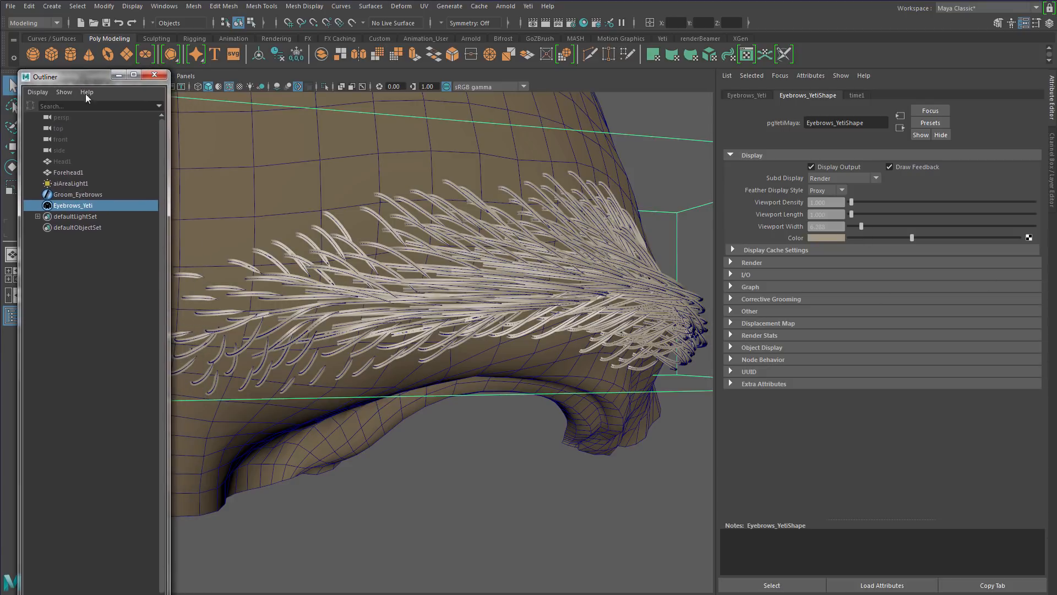
{"action": "left_click", "coordinate": [71, 193]}
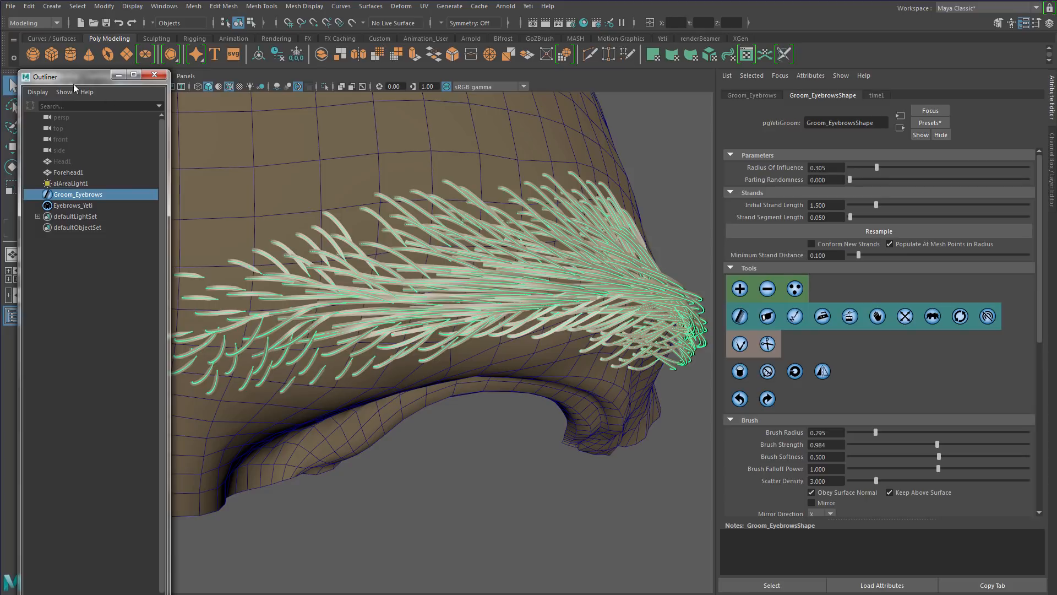
{"action": "left_click_drag", "start_coordinate": [88, 78], "coordinate": [0, 75]}
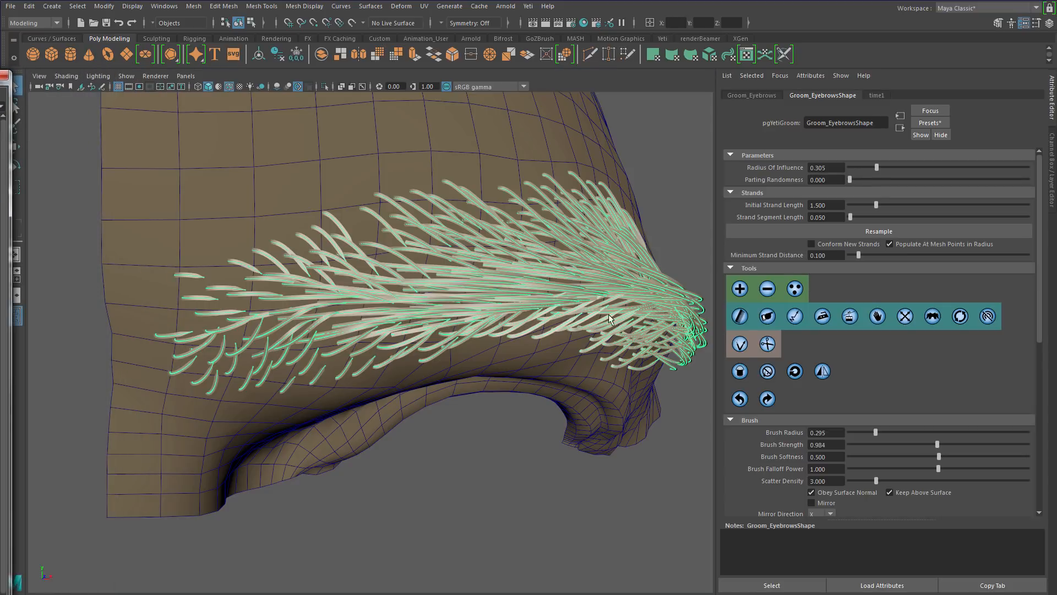
{"action": "left_click_drag", "start_coordinate": [1039, 307], "coordinate": [1038, 398]}
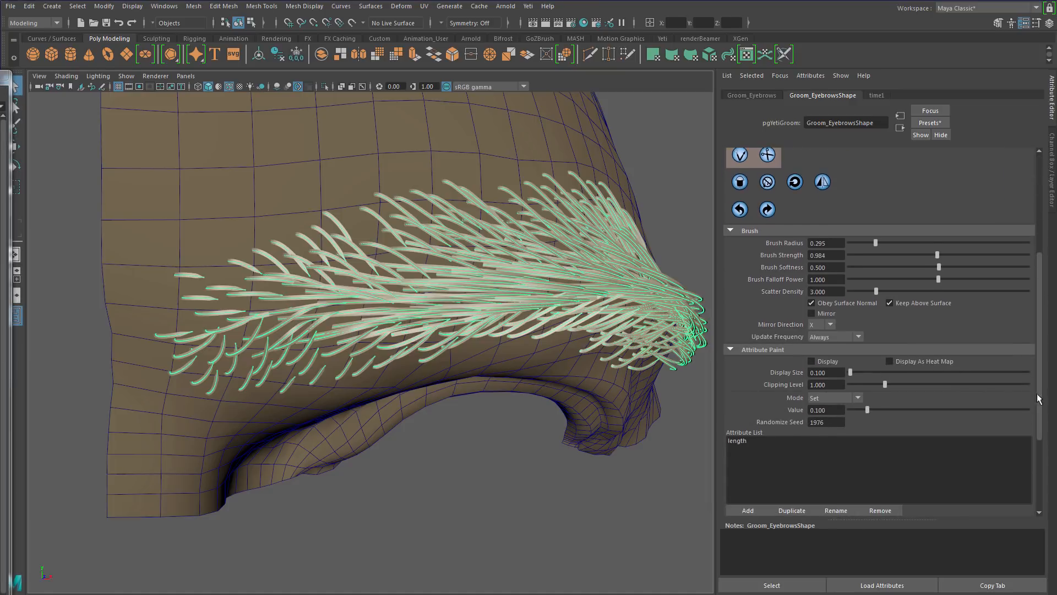
{"action": "left_click", "coordinate": [812, 362]}
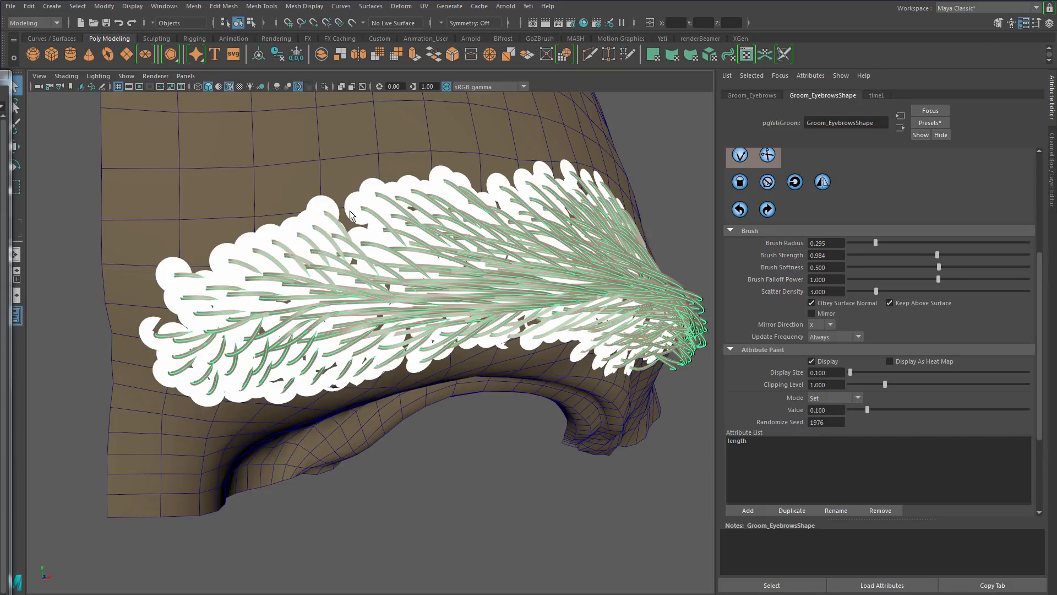
Set the groom's attribute Display Size to 0.03 and show the attribute values as a heat map.
{"action": "scroll", "coordinate": [355, 214], "scroll_direction": "up", "scroll_amount": 4}
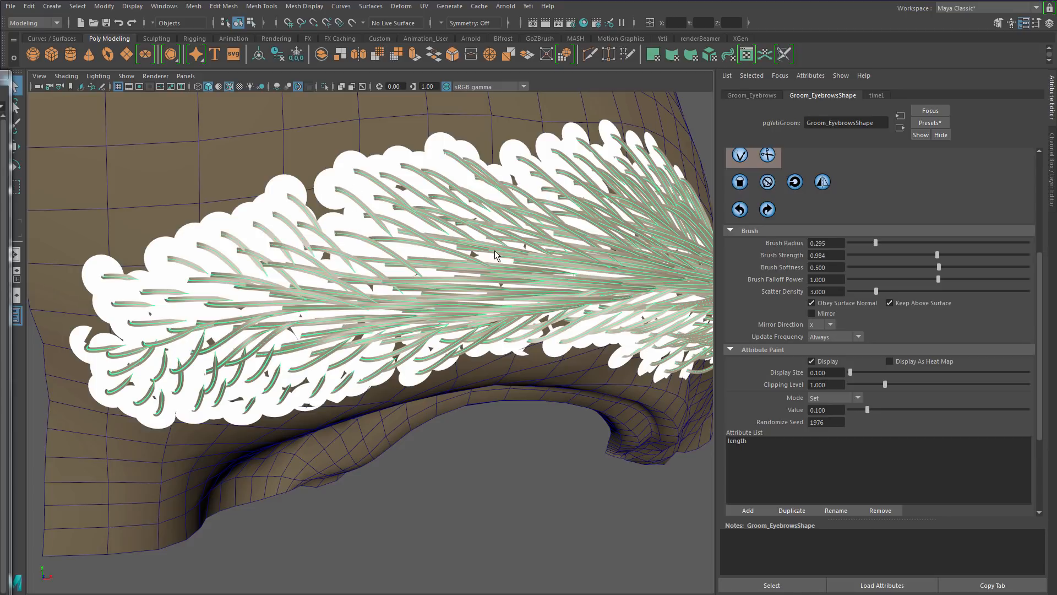
{"action": "left_click_drag", "start_coordinate": [837, 375], "coordinate": [818, 373]}
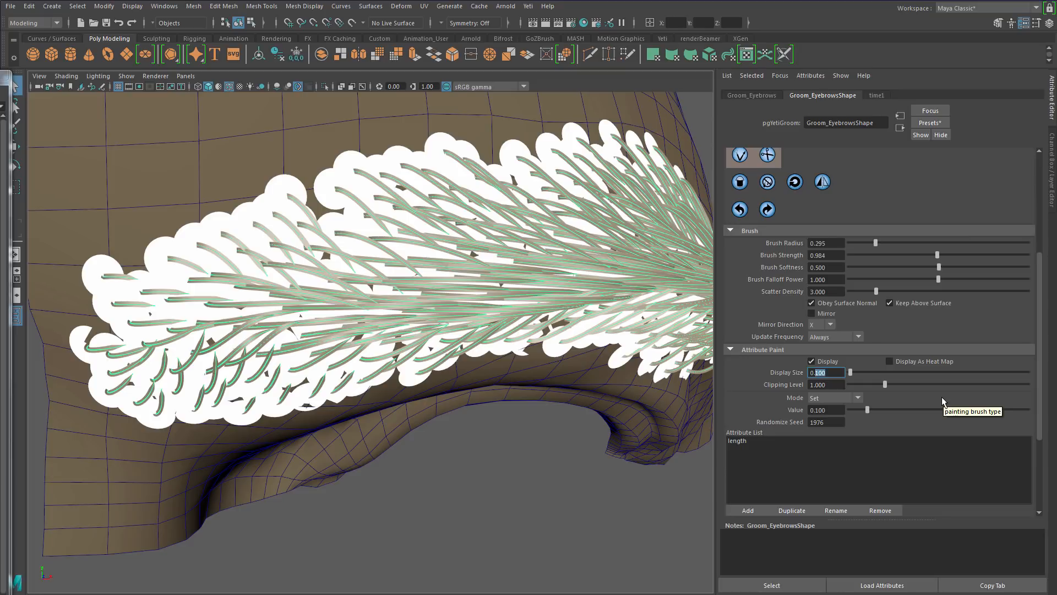
{"action": "type", "text": "03"}
{"action": "key", "text": "Return"}
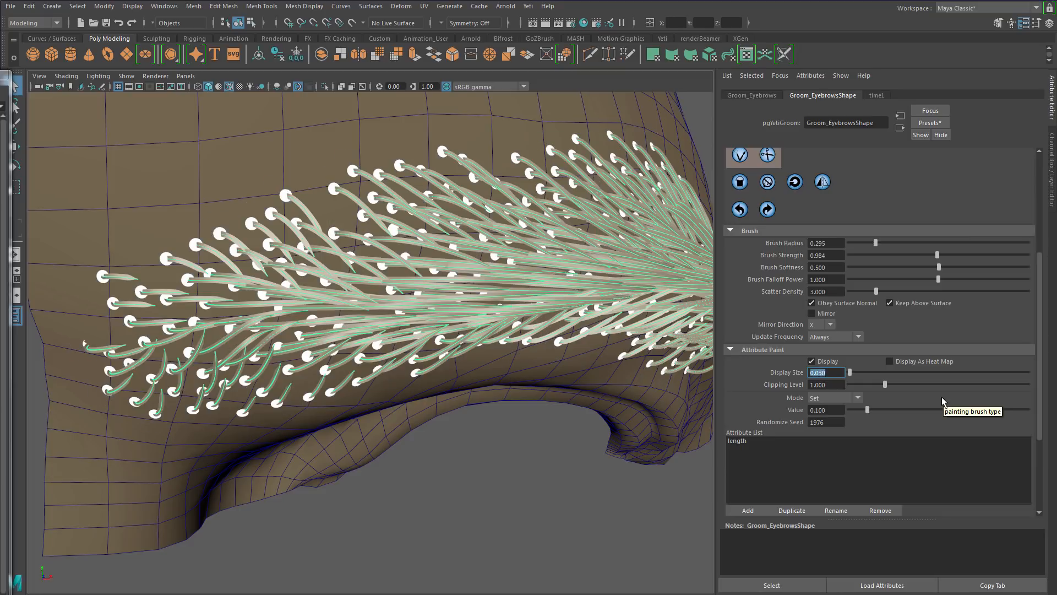
{"action": "left_click_drag", "start_coordinate": [439, 305], "coordinate": [486, 329], "text": "alt"}
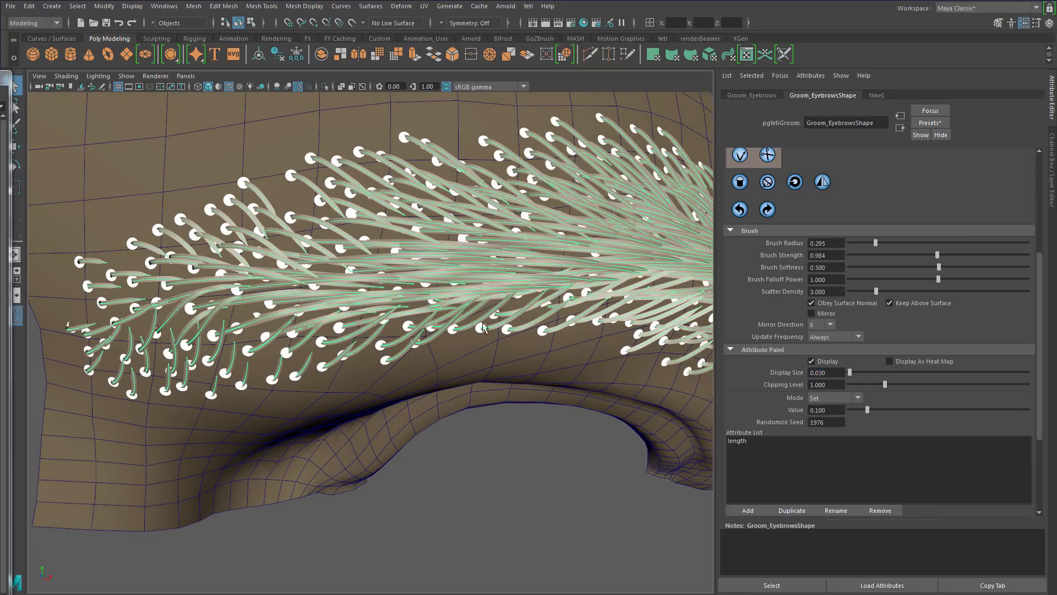
{"action": "left_click", "coordinate": [890, 362]}
{"action": "mouse_move", "coordinate": [550, 385]}
{"action": "left_mouse_down", "text": "alt"}
{"action": "mouse_move", "coordinate": [481, 383]}
{"action": "mouse_move", "coordinate": [521, 380]}
{"action": "left_mouse_up", "text": "alt"}
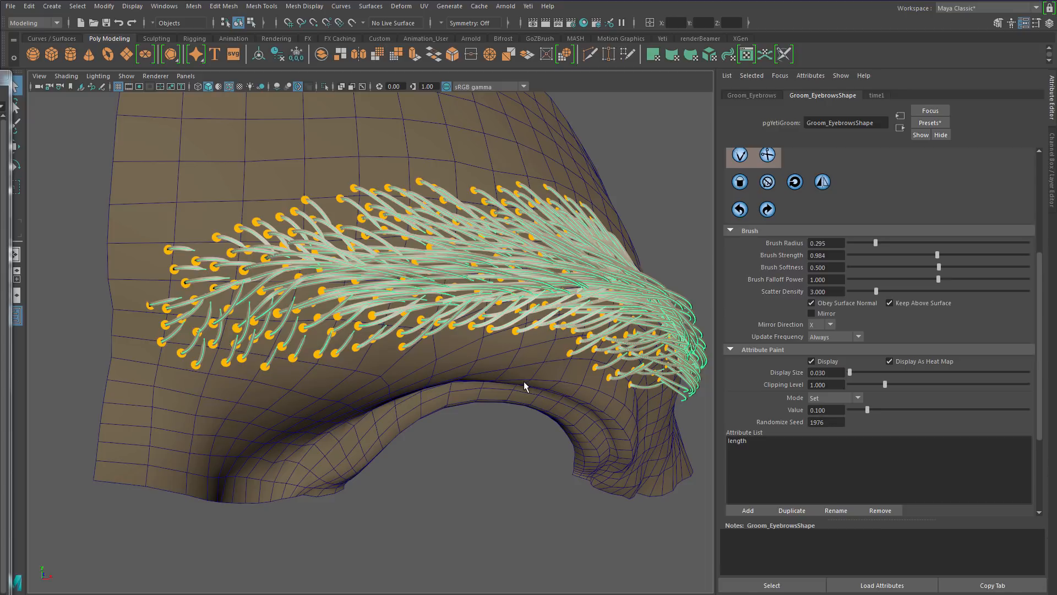
{"action": "left_click_drag", "start_coordinate": [523, 380], "coordinate": [524, 382], "text": "alt"}
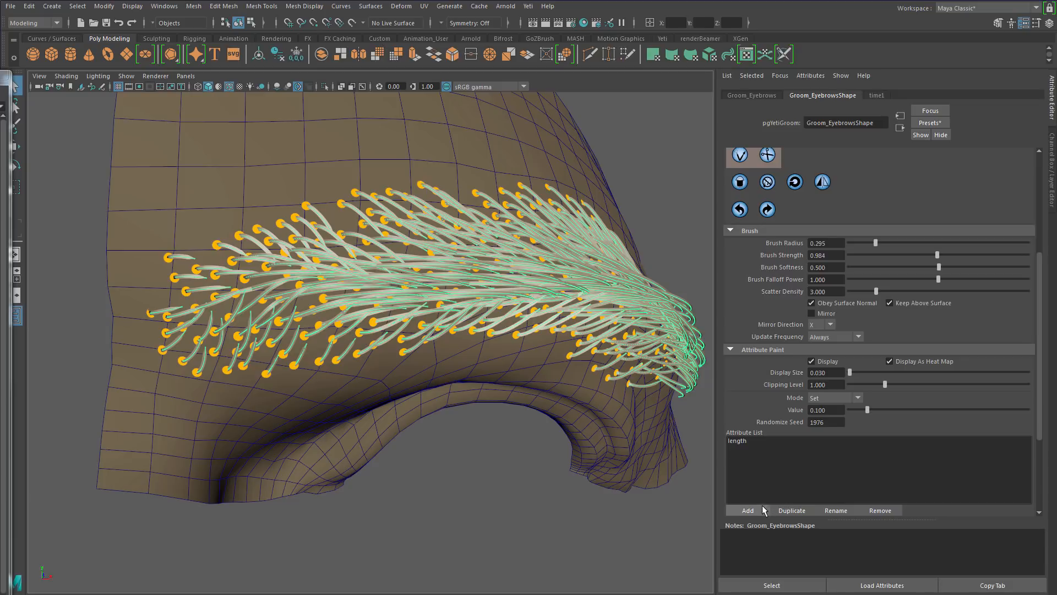
Add a groom attribute named Thickness to Groom_Eyebrows, copying the name for reuse.
{"action": "left_click_drag", "start_coordinate": [1040, 384], "coordinate": [1041, 404]}
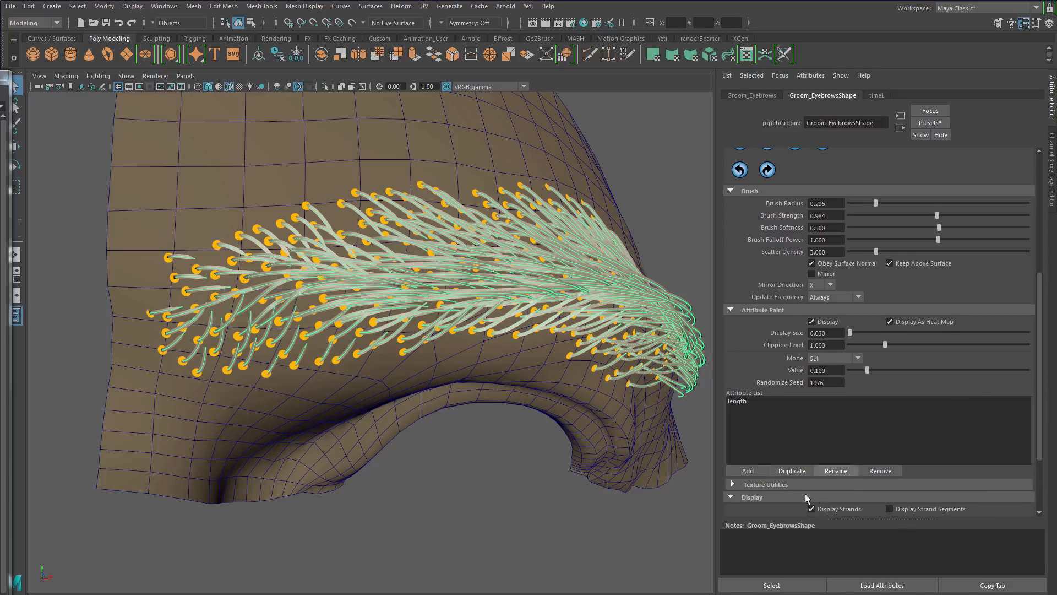
{"action": "left_click", "coordinate": [748, 471]}
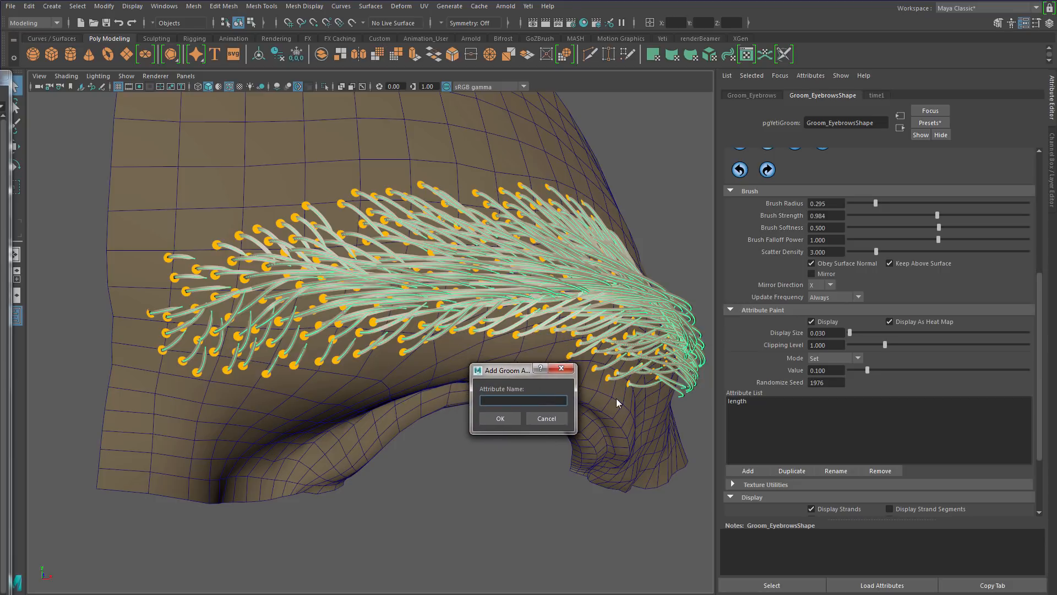
{"action": "type", "text": "Thickness"}
{"action": "key", "text": "ctrl+a"}
{"action": "key", "text": "ctrl+c"}
{"action": "left_click", "coordinate": [508, 416]}
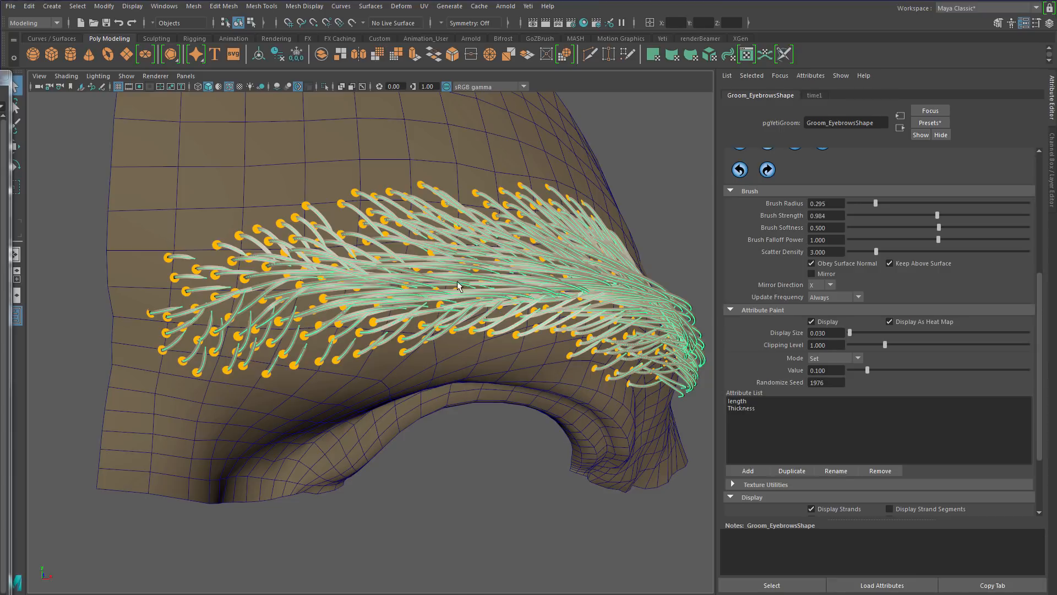
{"action": "left_click", "coordinate": [739, 408]}
{"action": "scroll", "coordinate": [363, 347], "scroll_direction": "up", "scroll_amount": 5}
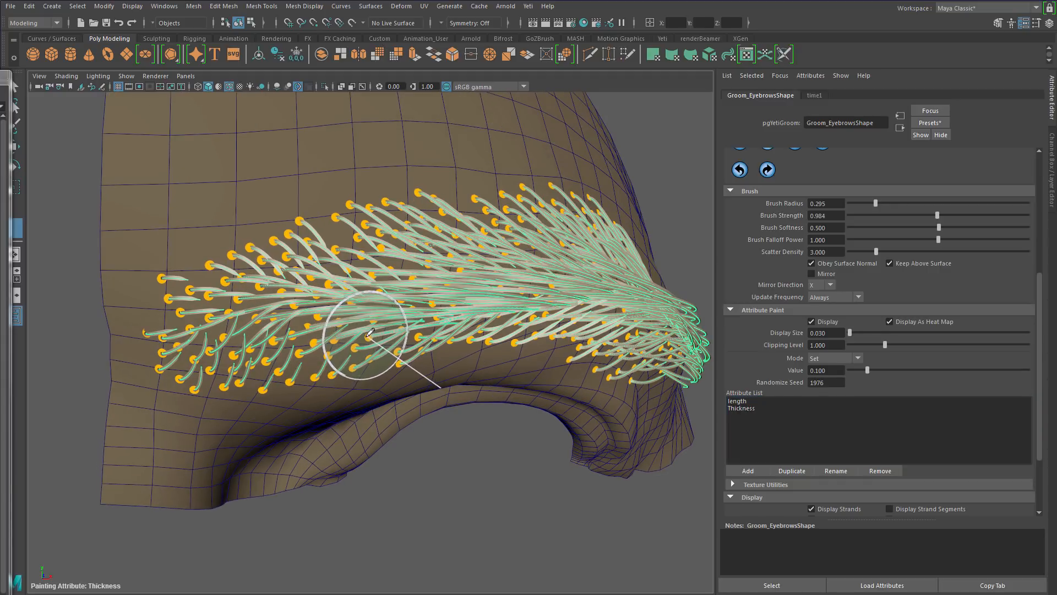
{"action": "right_click_drag", "start_coordinate": [426, 351], "coordinate": [409, 352], "text": "alt"}
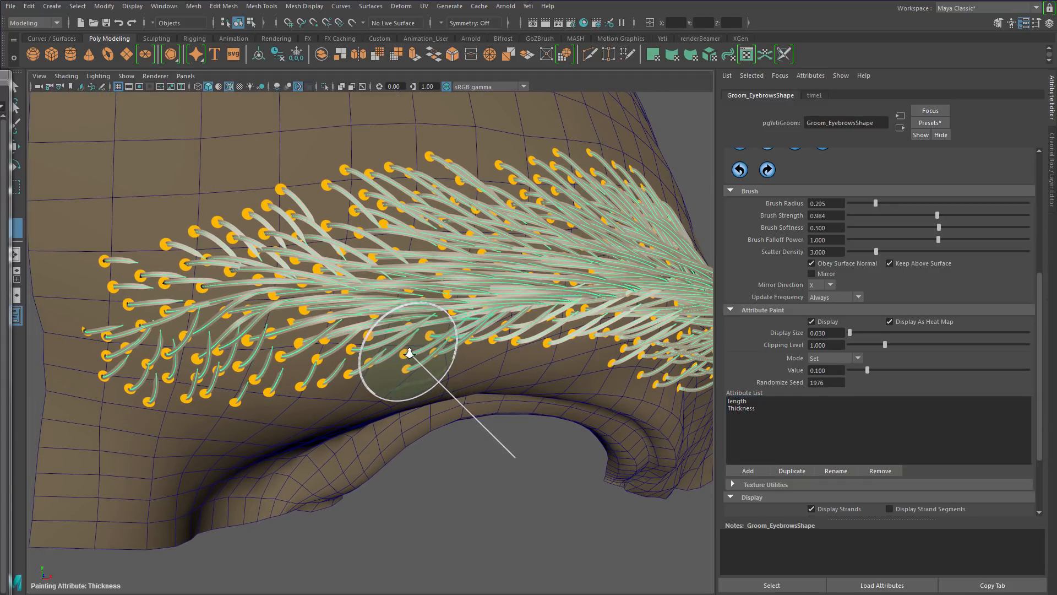
{"action": "key", "text": "q"}
{"action": "left_click_drag", "start_coordinate": [406, 349], "coordinate": [412, 359], "text": "alt"}
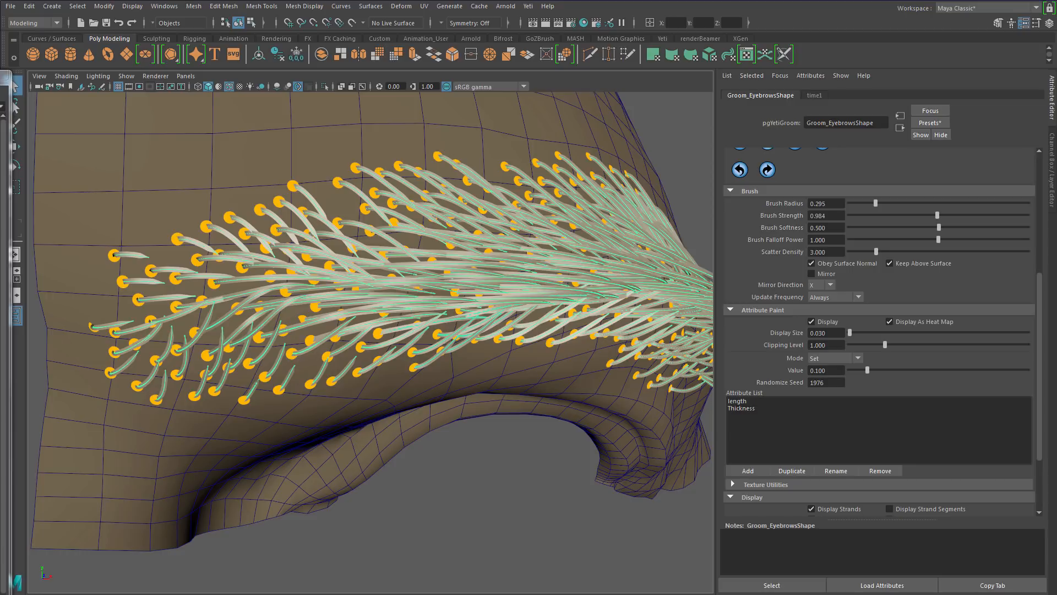
Select the Eyebrows_Yeti node in the Outliner and open its Yeti Graph Editor.
{"action": "left_click_drag", "start_coordinate": [6, 80], "coordinate": [135, 80]}
{"action": "left_click", "coordinate": [52, 206]}
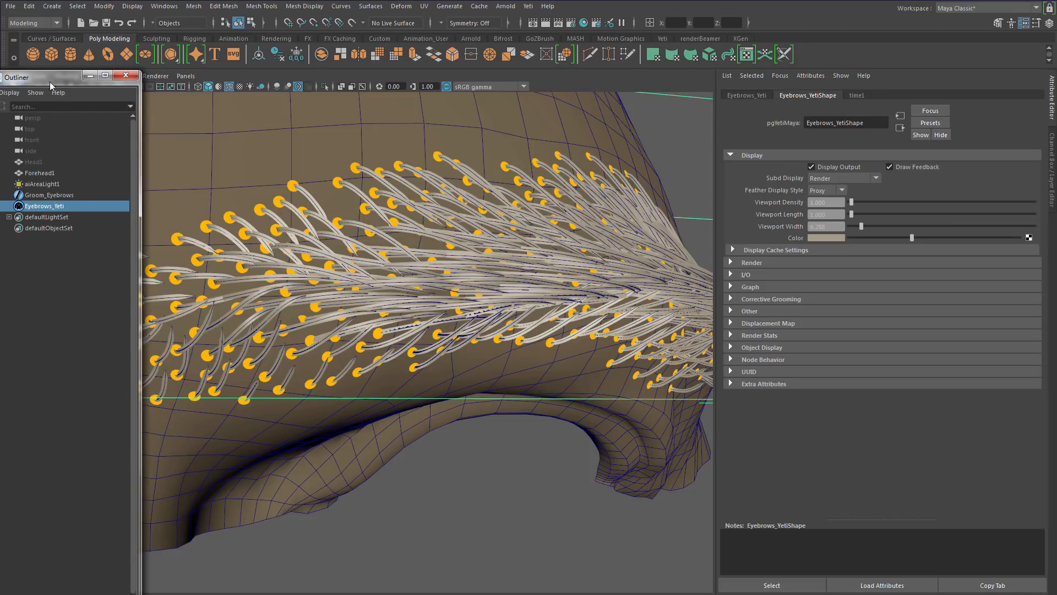
{"action": "left_click_drag", "start_coordinate": [50, 81], "coordinate": [0, 103]}
{"action": "left_click", "coordinate": [527, 6]}
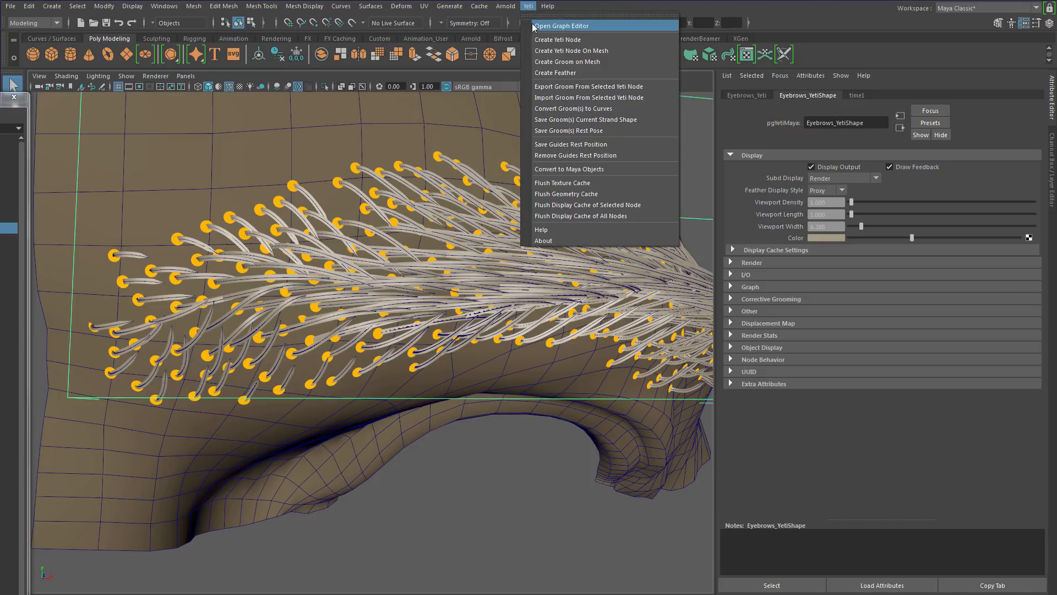
{"action": "left_click", "coordinate": [533, 26]}
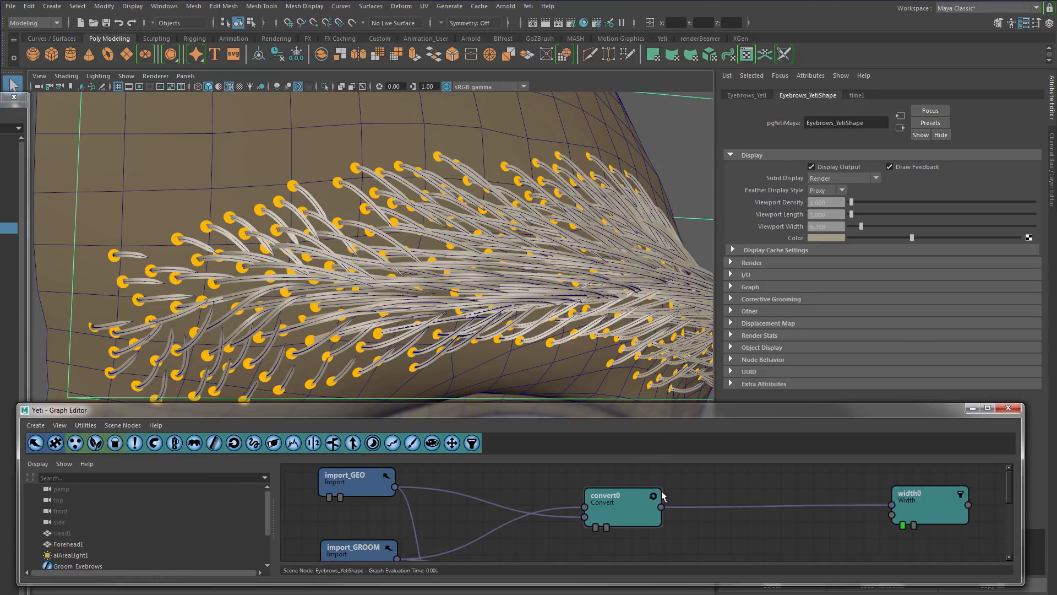
Make room between the convert0 and width0 nodes and insert an Attribute node between them.
{"action": "left_click_drag", "start_coordinate": [633, 502], "coordinate": [605, 501]}
{"action": "mouse_move", "coordinate": [938, 501]}
{"action": "left_mouse_down"}
{"action": "mouse_move", "coordinate": [959, 501]}
{"action": "mouse_move", "coordinate": [947, 500]}
{"action": "left_mouse_up"}
{"action": "double_click", "coordinate": [946, 500]}
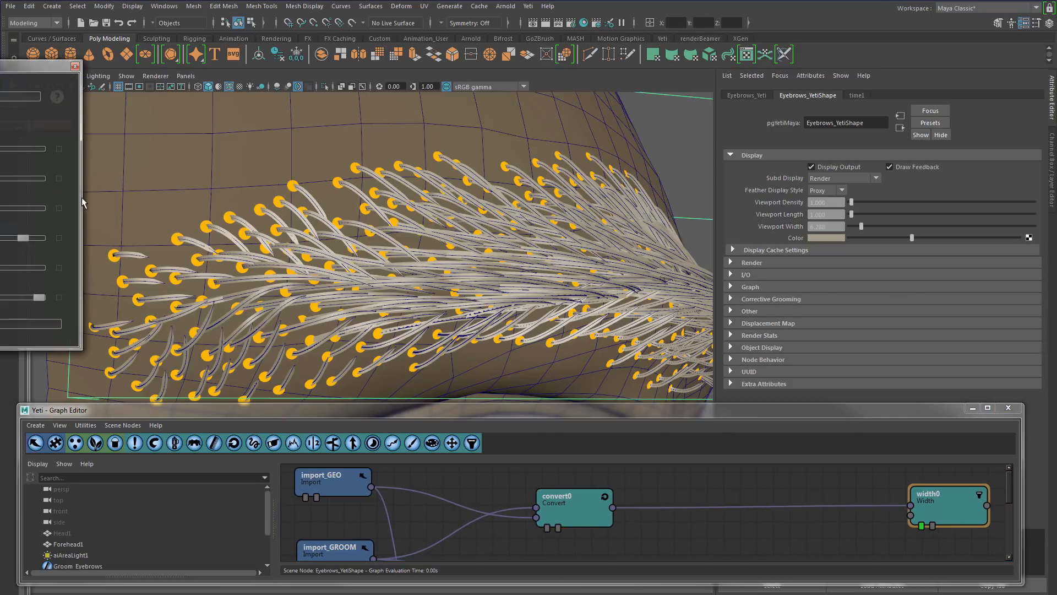
{"action": "left_click", "coordinate": [75, 66]}
{"action": "left_click", "coordinate": [576, 515]}
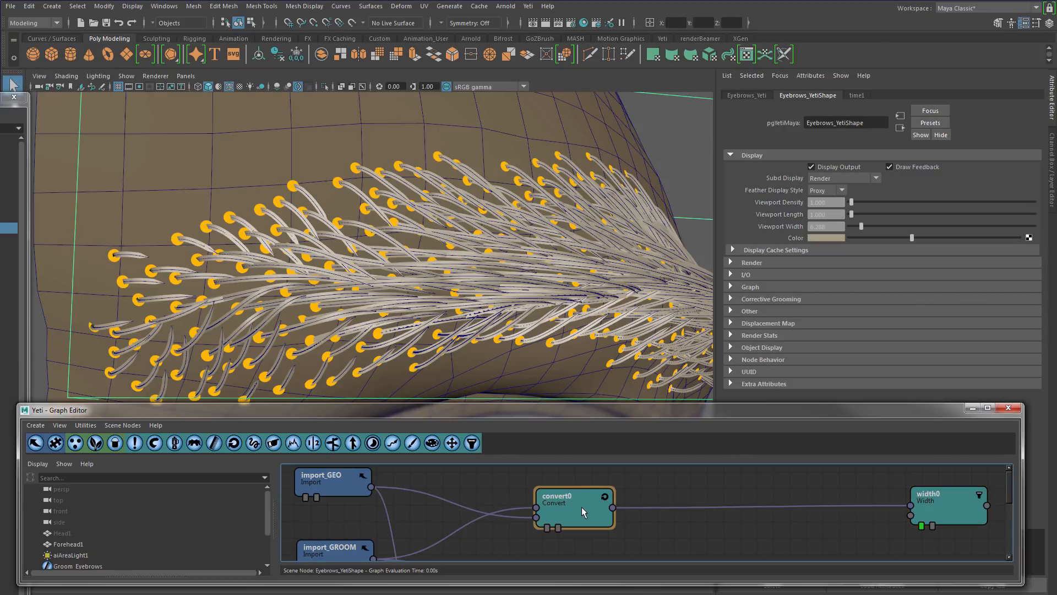
{"action": "left_click", "coordinate": [135, 443]}
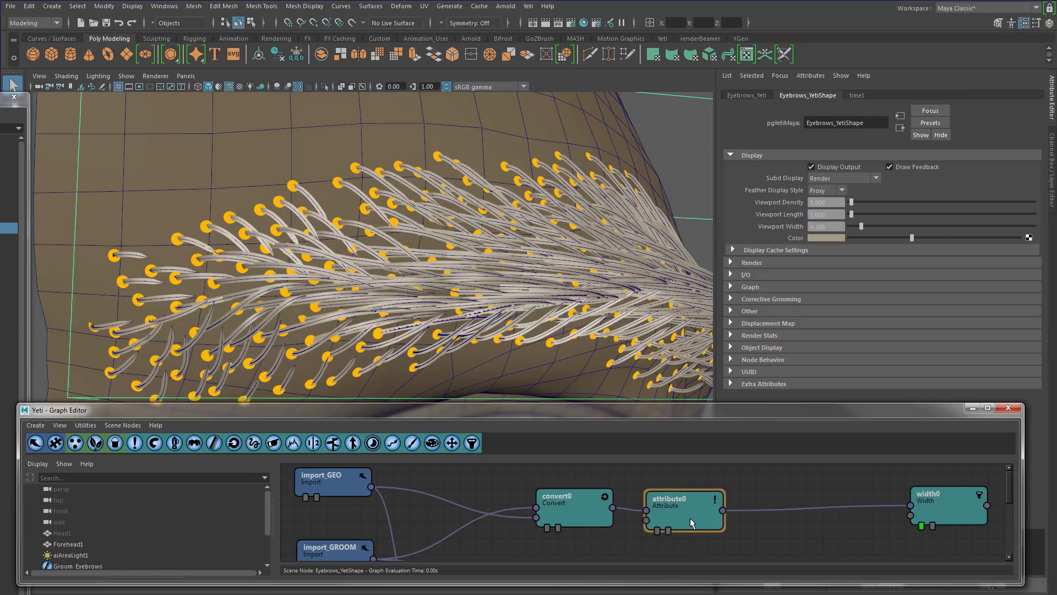
{"action": "left_click_drag", "start_coordinate": [690, 522], "coordinate": [710, 522]}
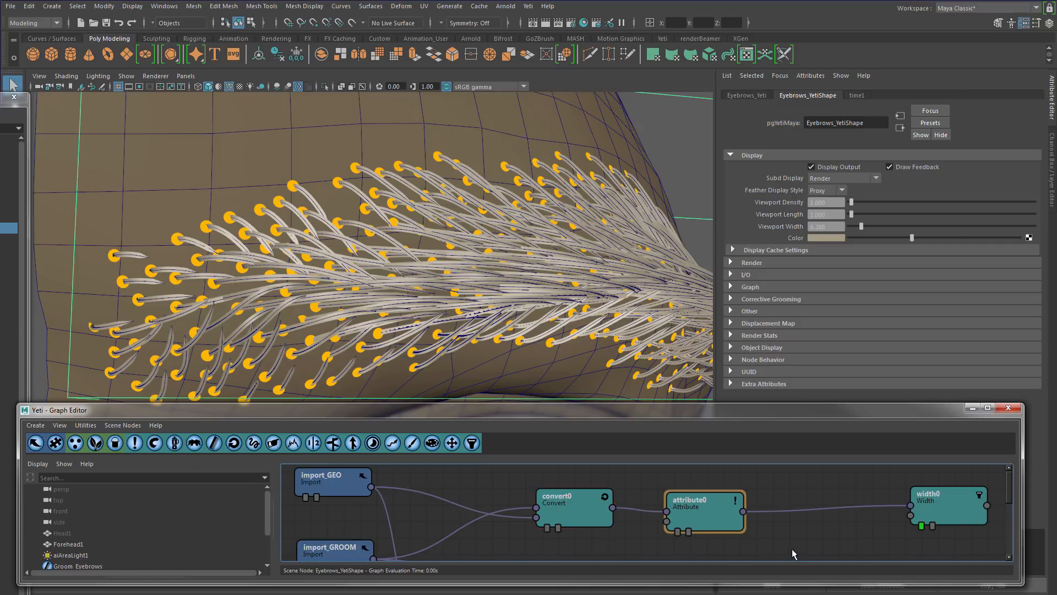
Enlarge the visible graph area and connect import_GROOM's output to the second input of the attribute0 node.
{"action": "left_click_drag", "start_coordinate": [695, 417], "coordinate": [670, 328]}
{"action": "left_click_drag", "start_coordinate": [706, 441], "coordinate": [708, 449]}
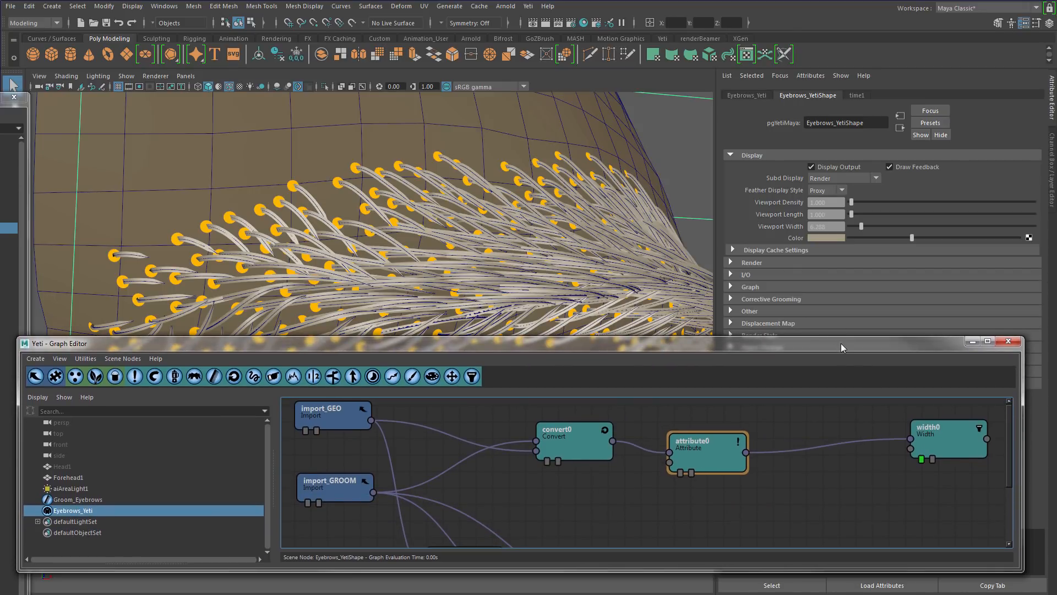
{"action": "left_click_drag", "start_coordinate": [374, 492], "coordinate": [669, 463]}
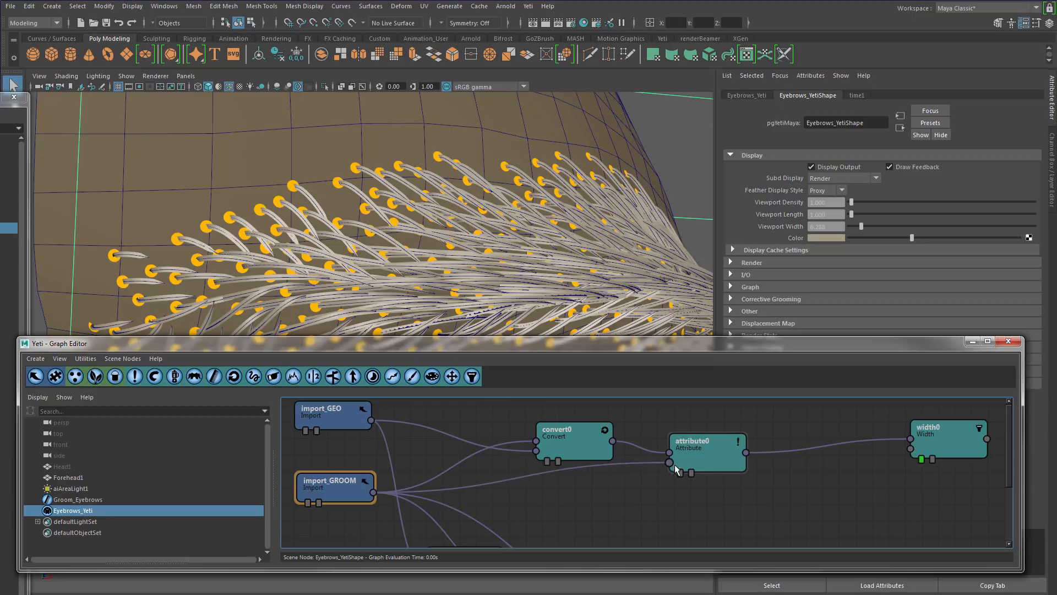
{"action": "left_click_drag", "start_coordinate": [676, 469], "coordinate": [679, 479]}
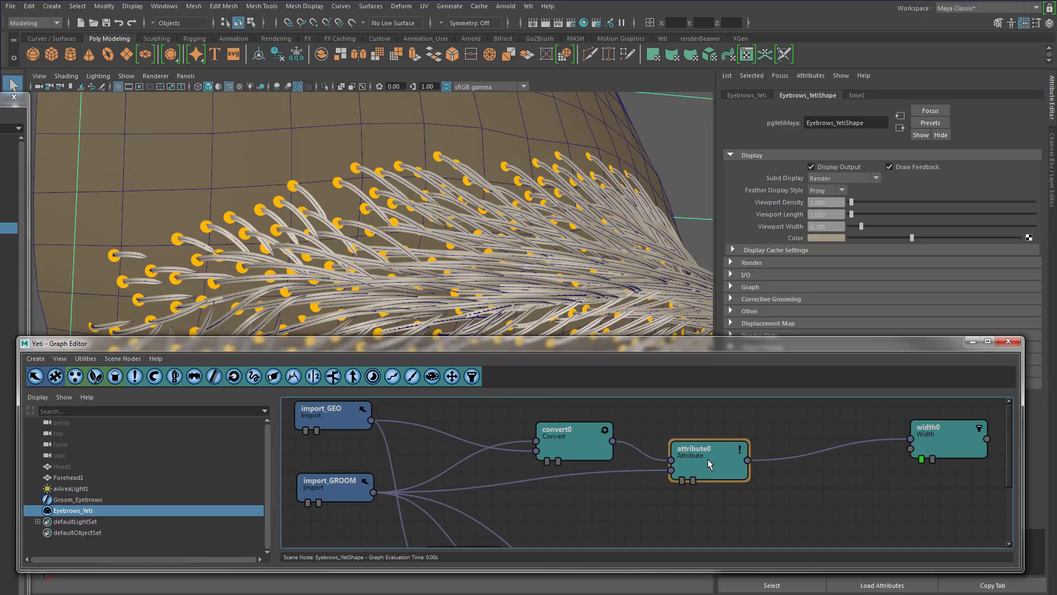
Set attribute0's Attribute name to Thickness, enable Sample Groom with Thickness as the Groom Attribute, and close its inspector.
{"action": "double_click", "coordinate": [709, 459]}
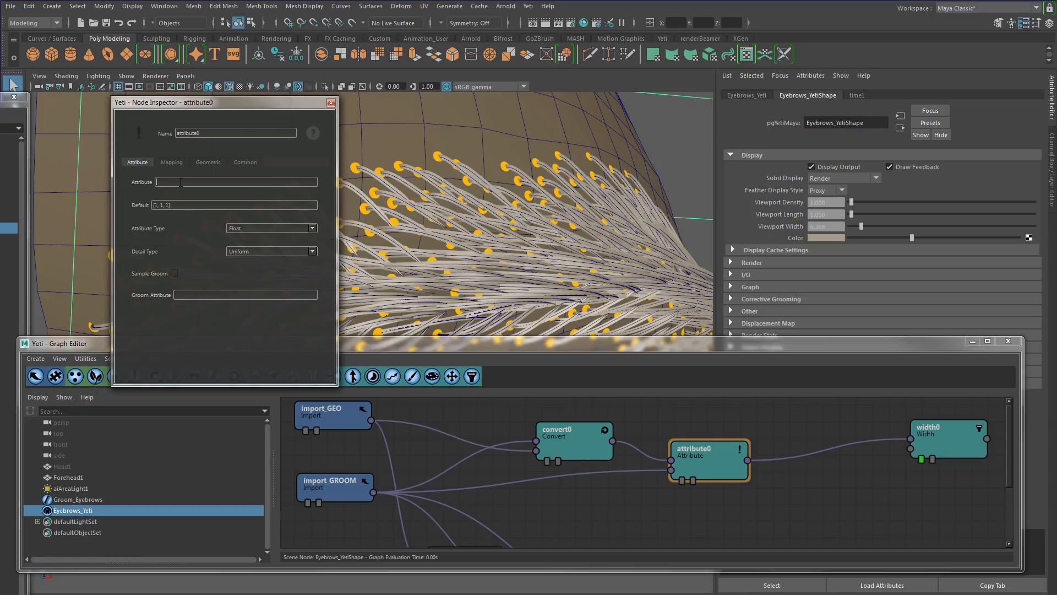
{"action": "key", "text": "ctrl+v"}
{"action": "left_click", "coordinate": [174, 274]}
{"action": "left_click", "coordinate": [188, 296]}
{"action": "type", "text": "Thickness"}
{"action": "left_click", "coordinate": [331, 103]}
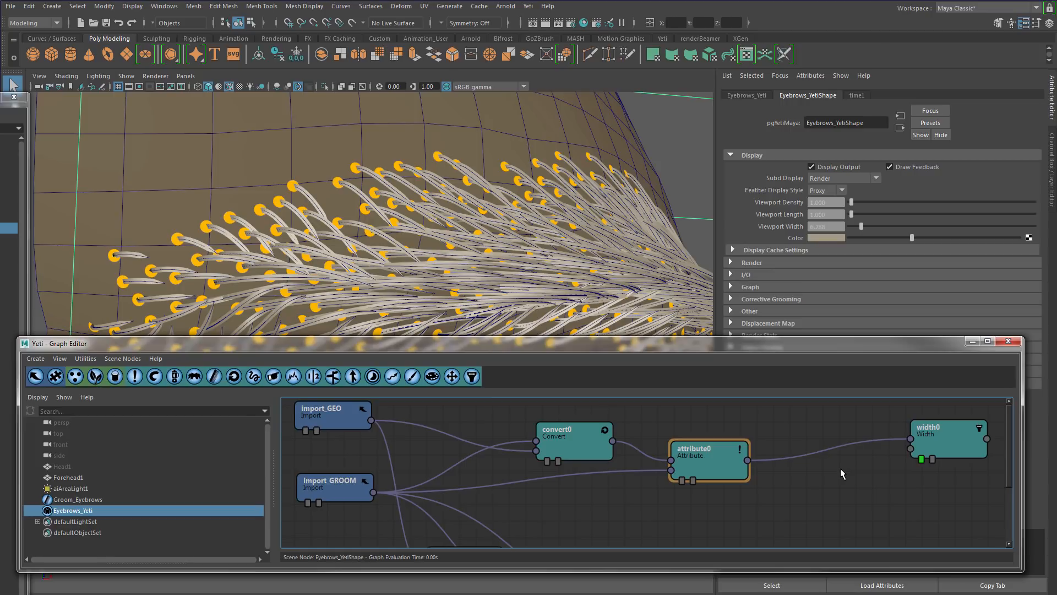
Set the width0 node's Width Multiplier to the expression 0.02*Thickness and close the inspector and Graph Editor.
{"action": "double_click", "coordinate": [936, 441]}
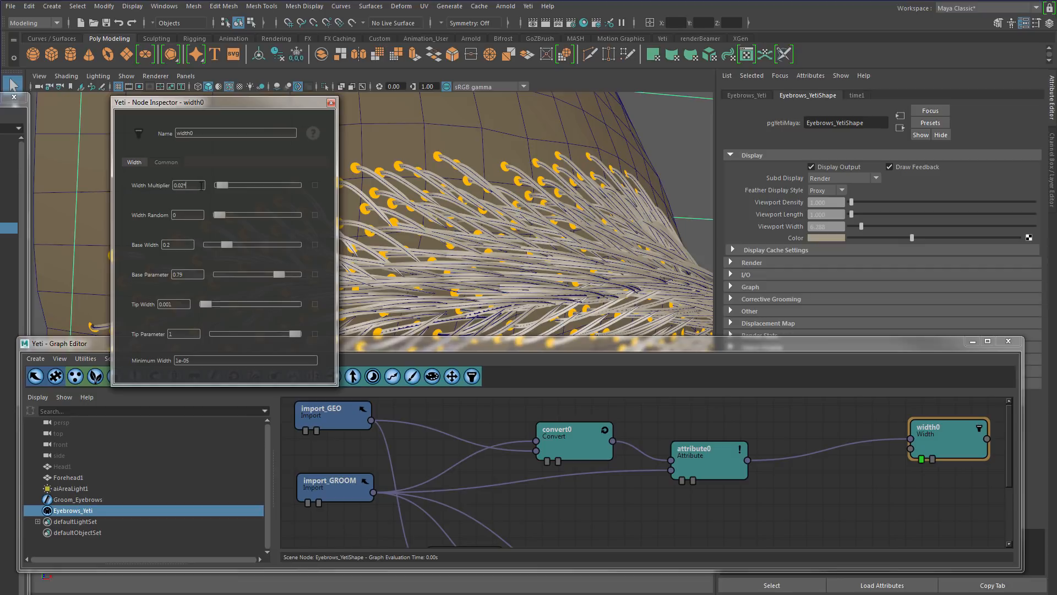
{"action": "type", "text": "Thickness"}
{"action": "left_click", "coordinate": [332, 104]}
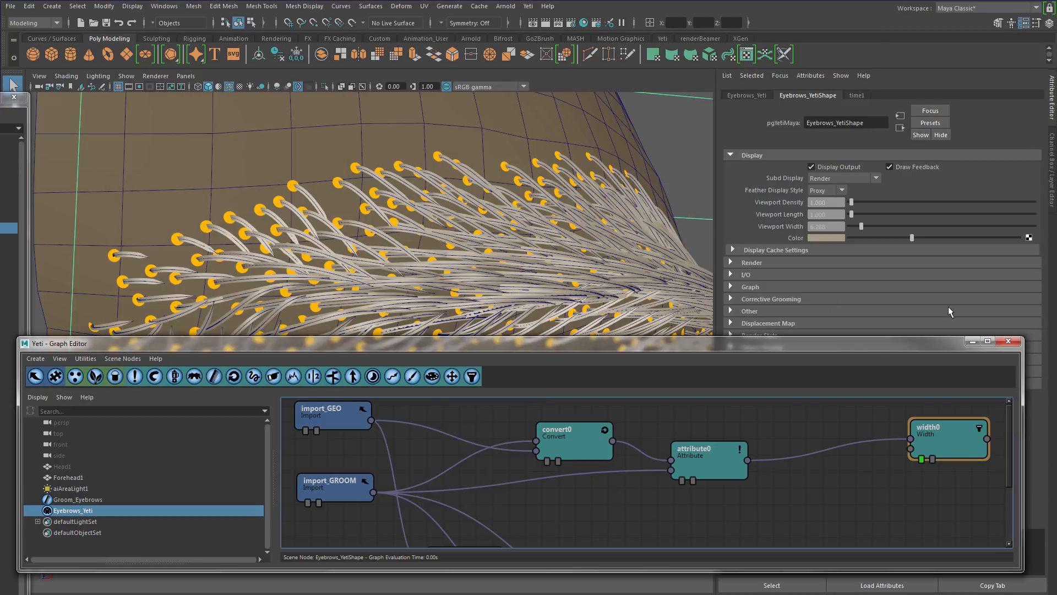
{"action": "left_click", "coordinate": [1008, 341]}
Reselect Groom_Eyebrows in the Outliner and activate its Thickness attribute for painting.
{"action": "left_click_drag", "start_coordinate": [274, 350], "coordinate": [287, 352], "text": "alt"}
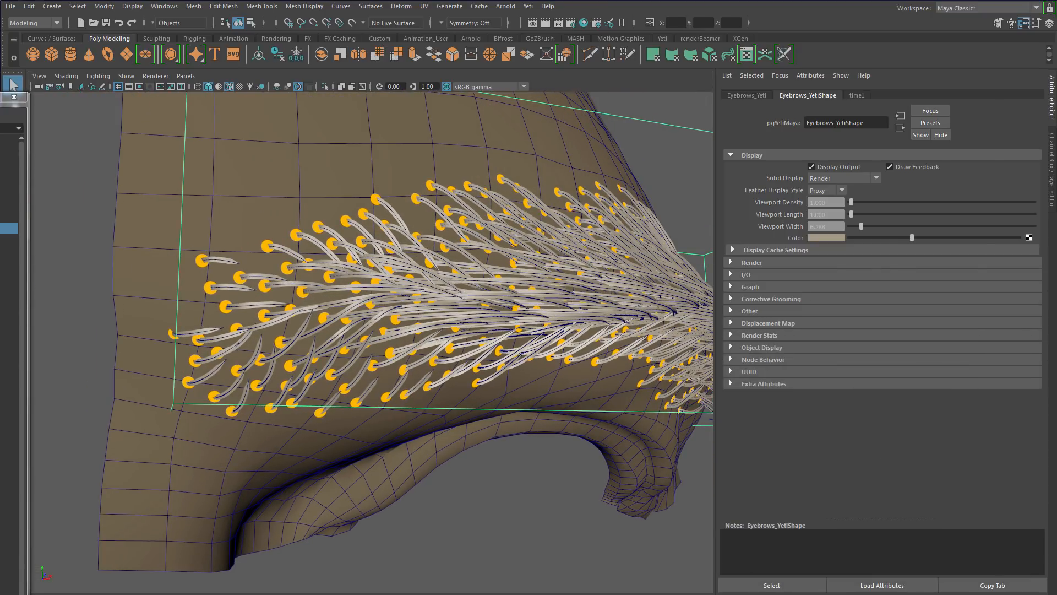
{"action": "left_click_drag", "start_coordinate": [0, 103], "coordinate": [44, 97]}
{"action": "left_click", "coordinate": [58, 209]}
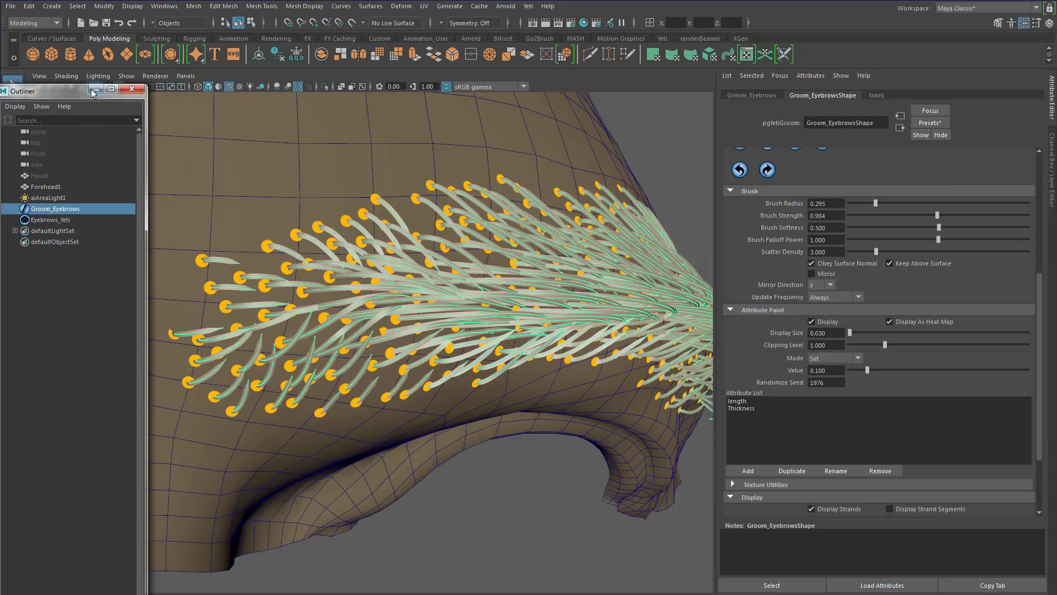
{"action": "left_click", "coordinate": [93, 90]}
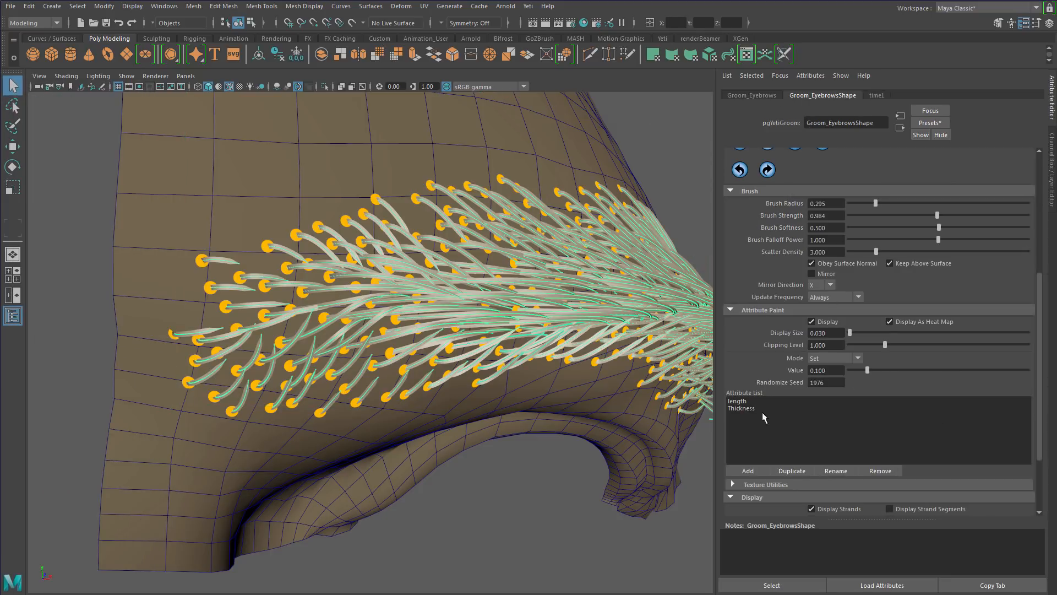
{"action": "left_click", "coordinate": [738, 403]}
{"action": "double_click", "coordinate": [739, 408]}
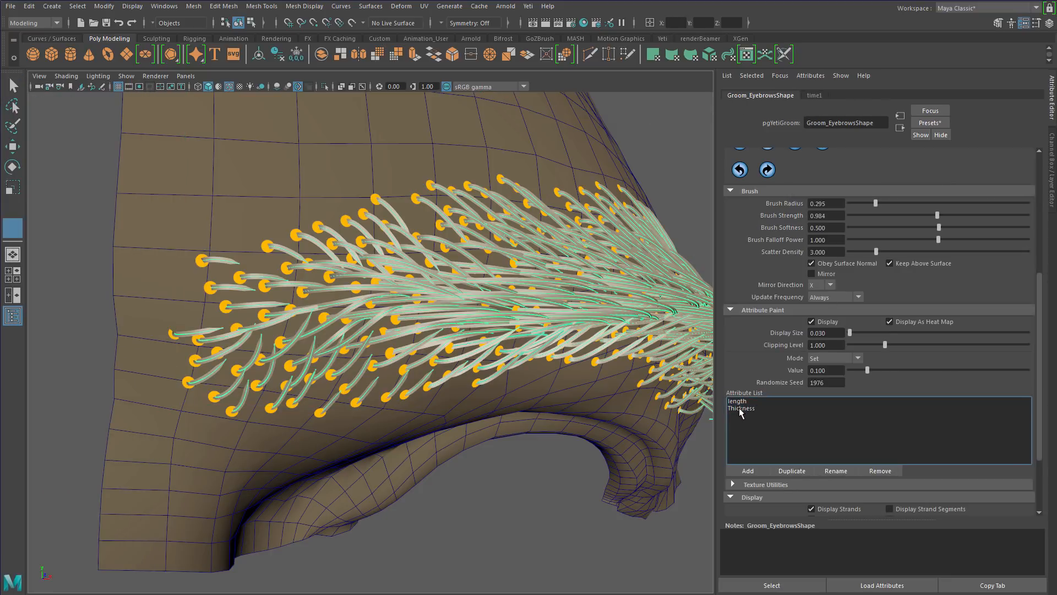
Keep the attribute paint mode on Set, set Value to 2, and paint Thickness over the hairs at the eyebrow's inner end.
{"action": "left_click", "coordinate": [834, 359]}
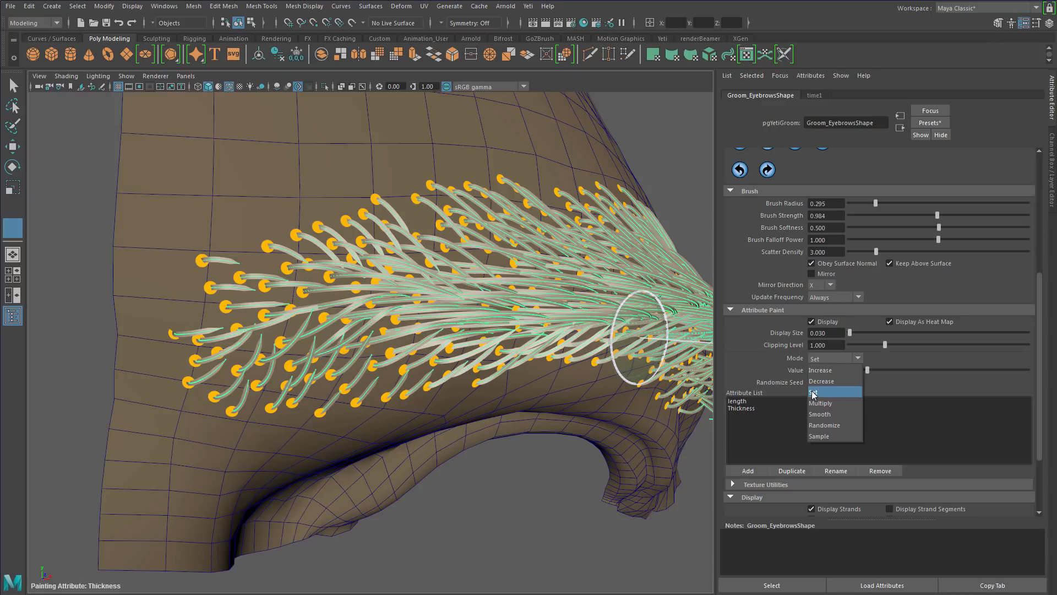
{"action": "left_click", "coordinate": [814, 392]}
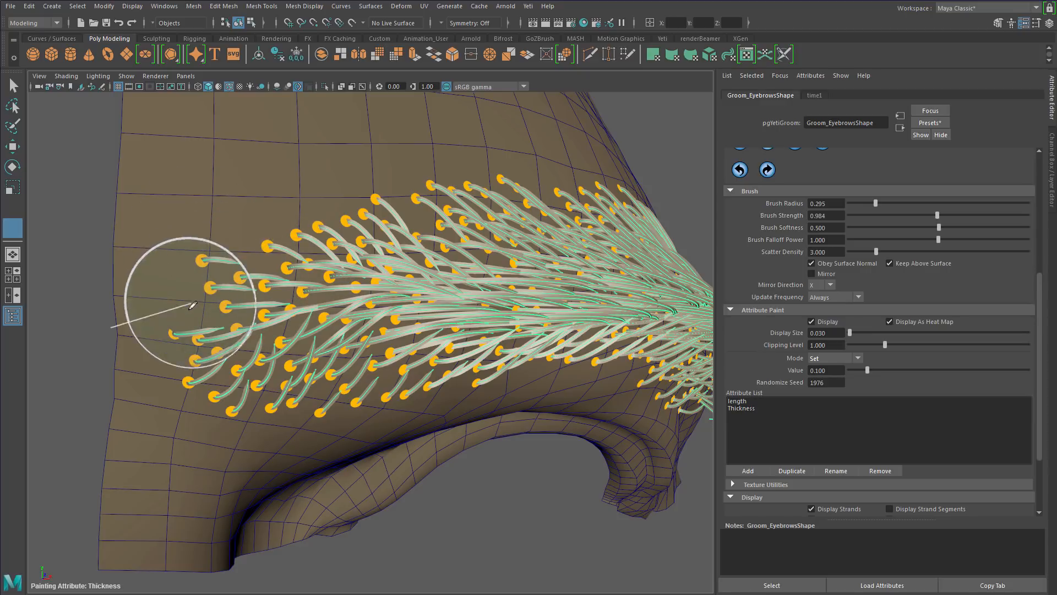
{"action": "left_click_drag", "start_coordinate": [304, 292], "coordinate": [331, 304], "text": "alt"}
{"action": "right_click_drag", "start_coordinate": [325, 298], "coordinate": [340, 299], "text": "alt"}
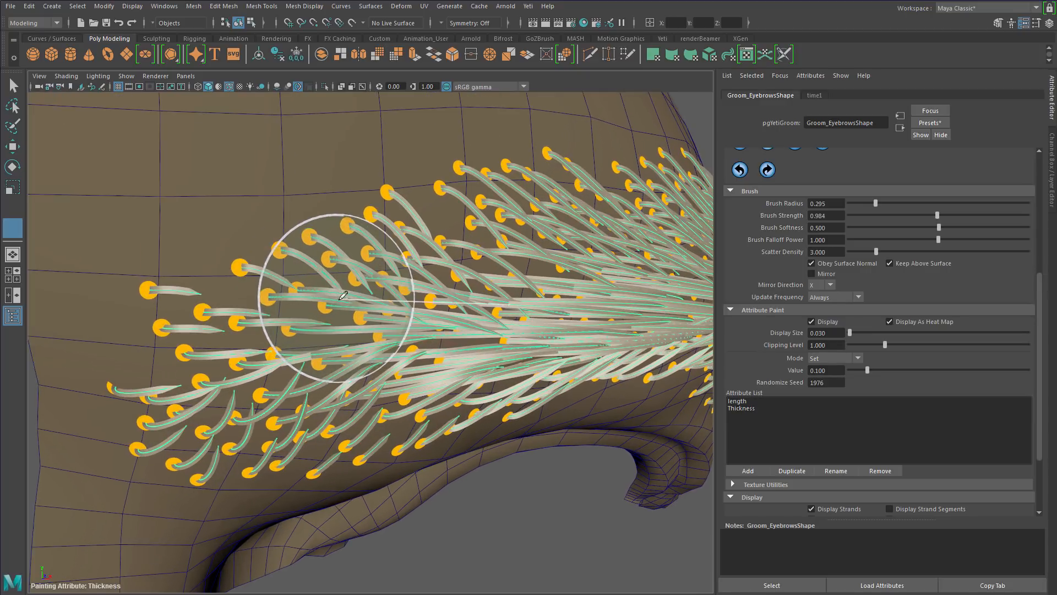
{"action": "middle_click_drag", "start_coordinate": [340, 299], "coordinate": [394, 288], "text": "alt"}
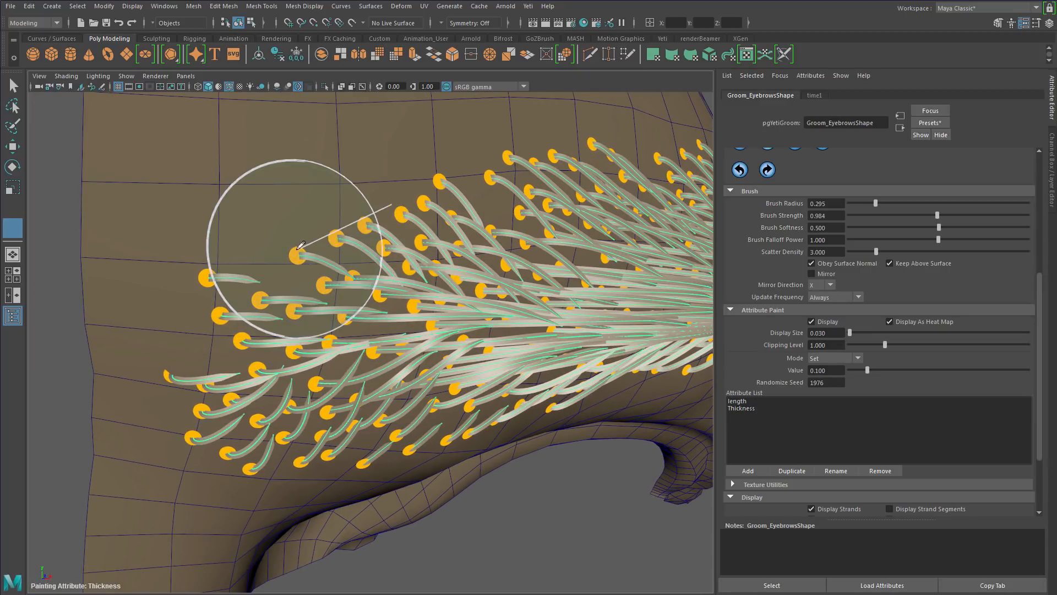
{"action": "left_click_drag", "start_coordinate": [828, 371], "coordinate": [750, 377]}
{"action": "type", "text": "2"}
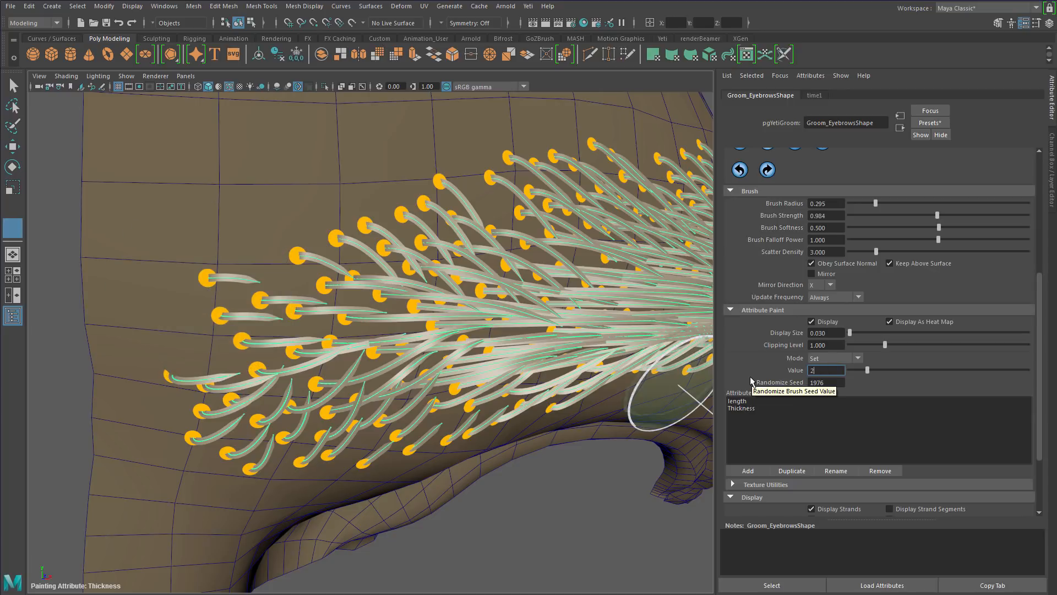
{"action": "key", "text": "Return"}
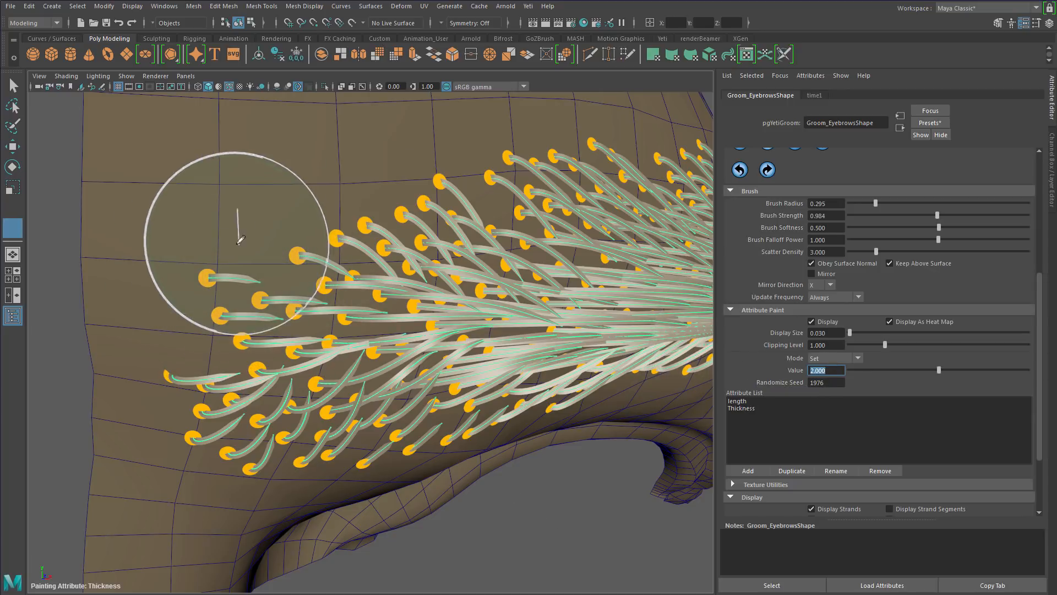
{"action": "mouse_move", "coordinate": [212, 226]}
{"action": "left_mouse_down"}
{"action": "mouse_move", "coordinate": [189, 242]}
{"action": "mouse_move", "coordinate": [413, 154]}
{"action": "mouse_move", "coordinate": [231, 243]}
{"action": "mouse_move", "coordinate": [182, 314]}
{"action": "mouse_move", "coordinate": [194, 413]}
{"action": "left_mouse_up"}
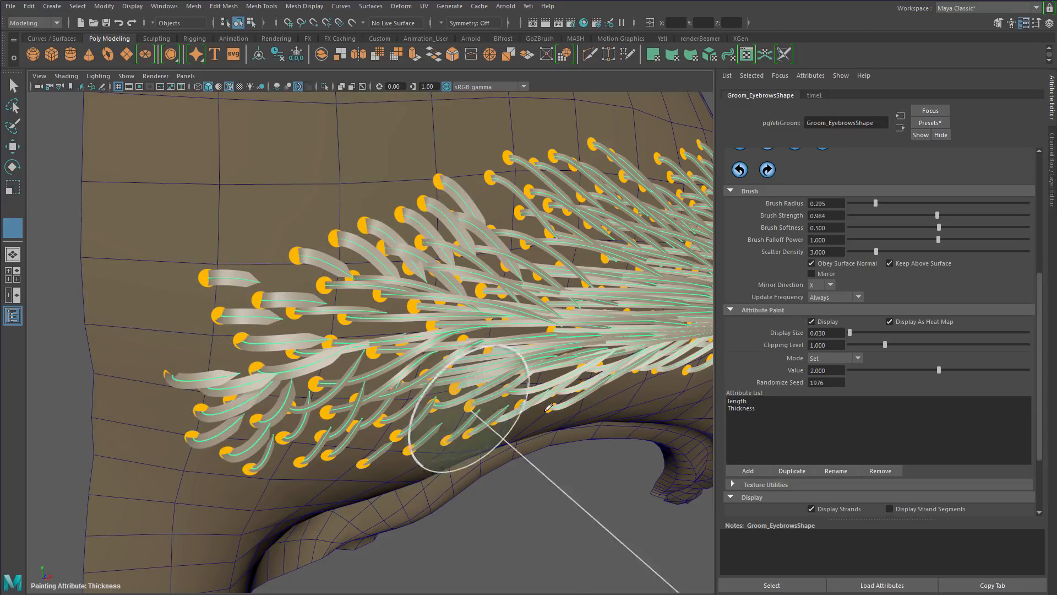
{"action": "mouse_move", "coordinate": [549, 408]}
{"action": "left_mouse_down"}
{"action": "mouse_move", "coordinate": [212, 363]}
{"action": "mouse_move", "coordinate": [297, 189]}
{"action": "mouse_move", "coordinate": [564, 220]}
{"action": "left_mouse_up"}
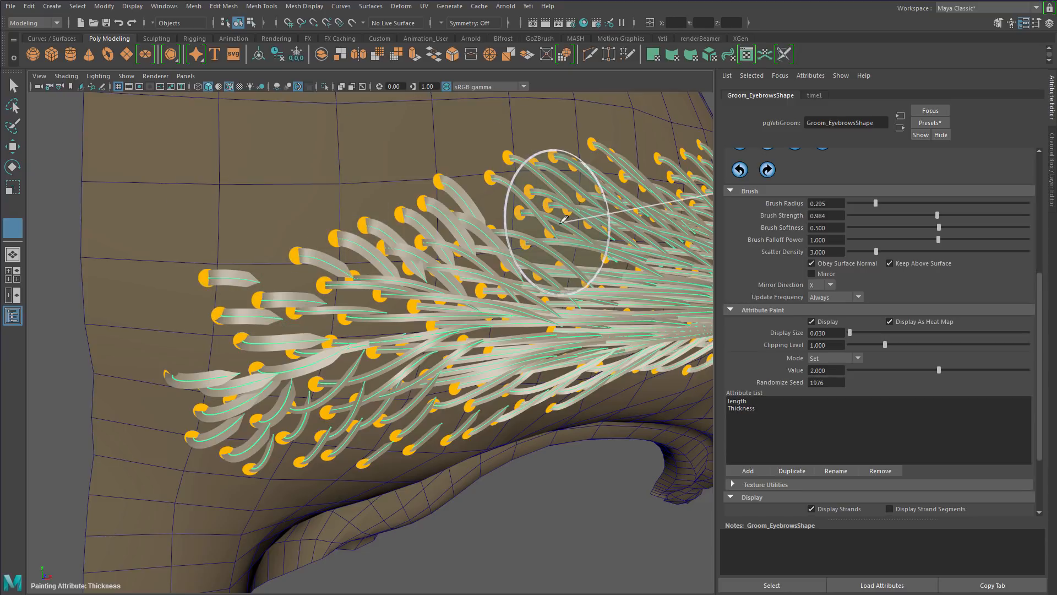
Set the paint Value to 0.2 and paint Thickness over the outermost hairs at the eyebrow's inner end and along its lower edge.
{"action": "left_click", "coordinate": [826, 370]}
{"action": "left_click_drag", "start_coordinate": [887, 370], "coordinate": [820, 371]}
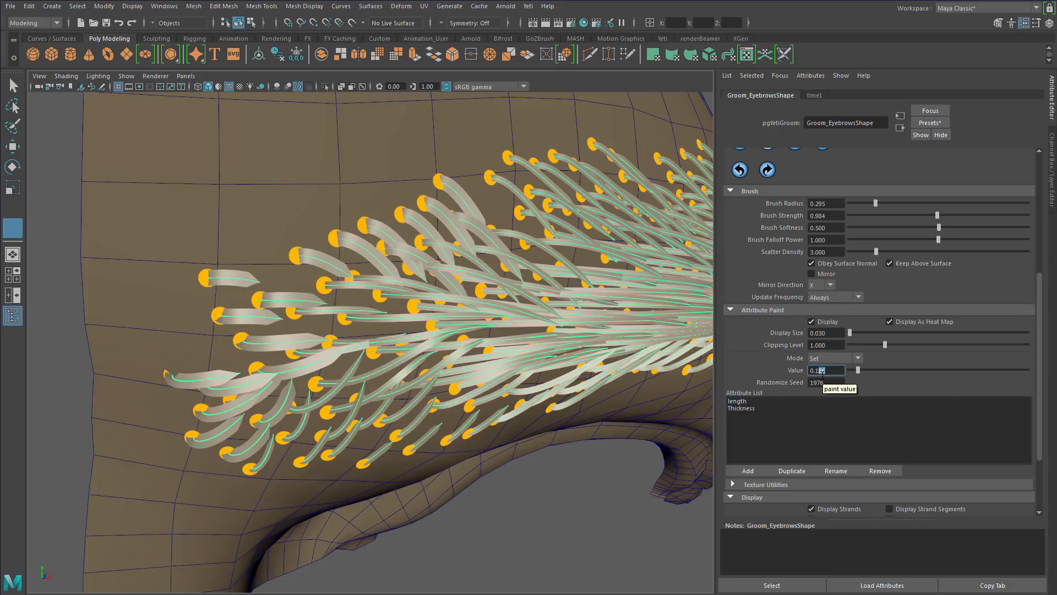
{"action": "key", "text": "BackSpace"}
{"action": "key", "text": "Return"}
{"action": "mouse_move", "coordinate": [181, 223]}
{"action": "left_mouse_down"}
{"action": "mouse_move", "coordinate": [189, 236]}
{"action": "mouse_move", "coordinate": [172, 268]}
{"action": "mouse_move", "coordinate": [264, 145]}
{"action": "mouse_move", "coordinate": [417, 133]}
{"action": "mouse_move", "coordinate": [232, 234]}
{"action": "mouse_move", "coordinate": [176, 308]}
{"action": "mouse_move", "coordinate": [168, 372]}
{"action": "mouse_move", "coordinate": [202, 439]}
{"action": "mouse_move", "coordinate": [264, 479]}
{"action": "mouse_move", "coordinate": [358, 485]}
{"action": "left_mouse_up"}
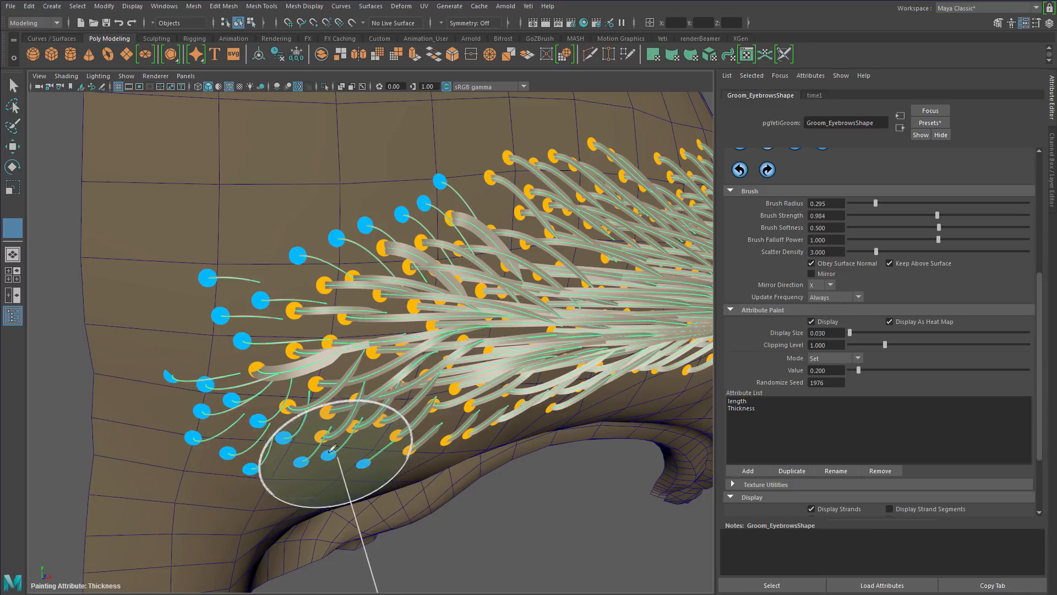
{"action": "mouse_move", "coordinate": [309, 441]}
{"action": "left_mouse_down", "text": "alt"}
{"action": "mouse_move", "coordinate": [272, 428]}
{"action": "mouse_move", "coordinate": [517, 384]}
{"action": "mouse_move", "coordinate": [342, 427]}
{"action": "mouse_move", "coordinate": [180, 446]}
{"action": "left_mouse_up", "text": "alt"}
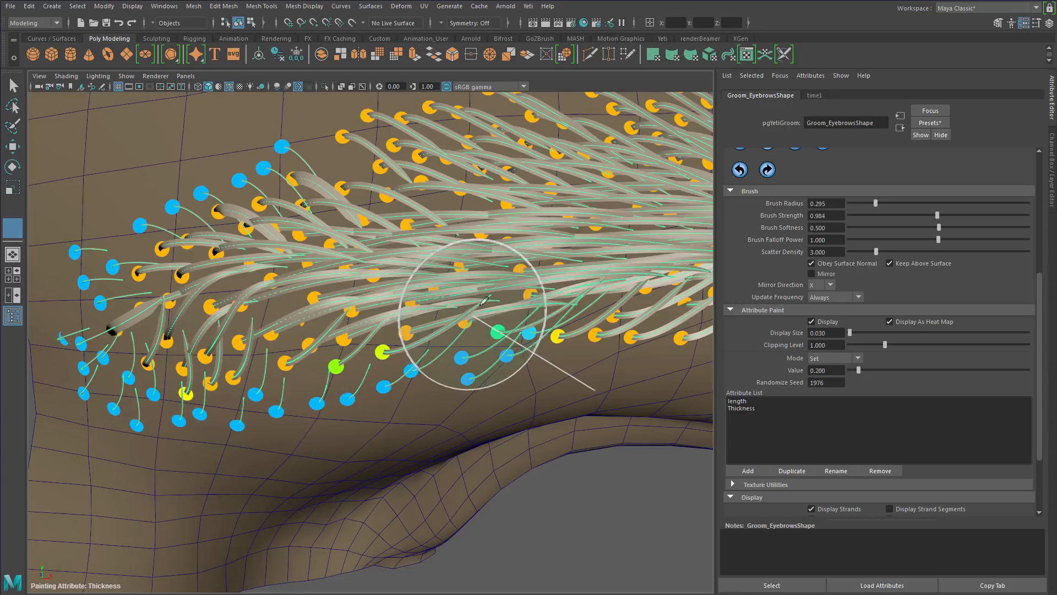
Paint the 0.2 Thickness along the eyebrow's upper edge all the way to its tail.
{"action": "right_click_drag", "start_coordinate": [479, 307], "coordinate": [414, 297], "text": "alt"}
{"action": "mouse_move", "coordinate": [415, 297]}
{"action": "left_mouse_down", "text": "alt"}
{"action": "mouse_move", "coordinate": [378, 354]}
{"action": "mouse_move", "coordinate": [343, 236]}
{"action": "left_mouse_up", "text": "alt"}
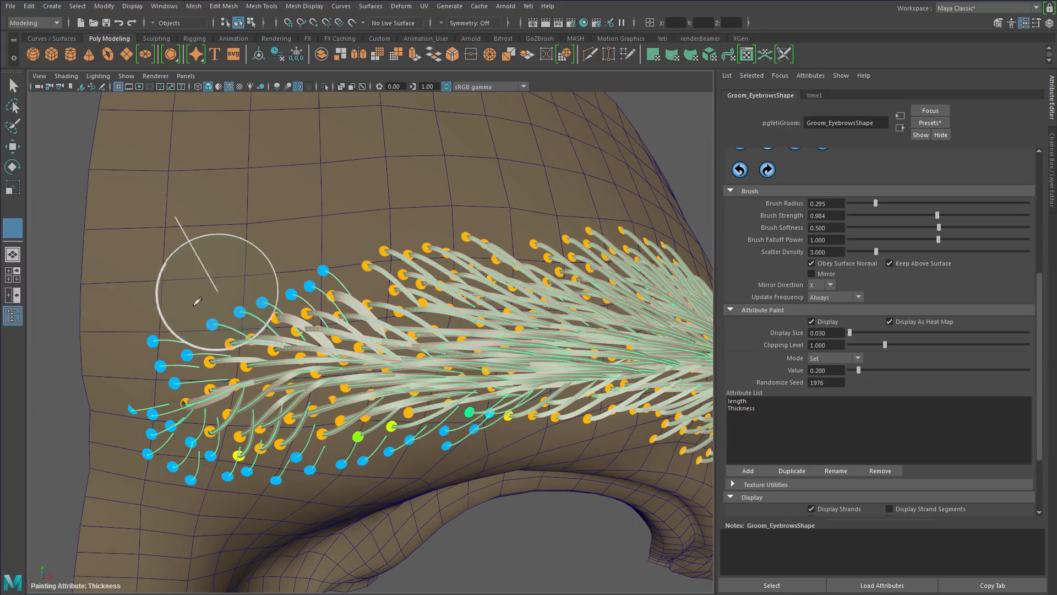
{"action": "mouse_move", "coordinate": [210, 296]}
{"action": "left_mouse_down"}
{"action": "mouse_move", "coordinate": [339, 237]}
{"action": "mouse_move", "coordinate": [479, 215]}
{"action": "mouse_move", "coordinate": [281, 253]}
{"action": "mouse_move", "coordinate": [373, 250]}
{"action": "mouse_move", "coordinate": [373, 296]}
{"action": "left_mouse_up"}
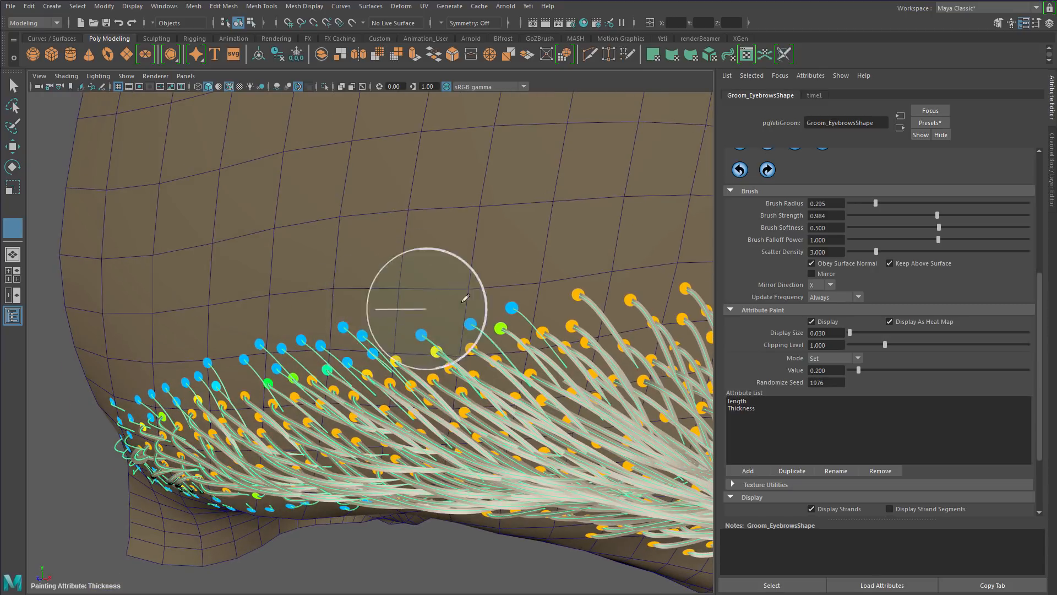
{"action": "middle_click_drag", "start_coordinate": [406, 293], "coordinate": [293, 260], "text": "alt"}
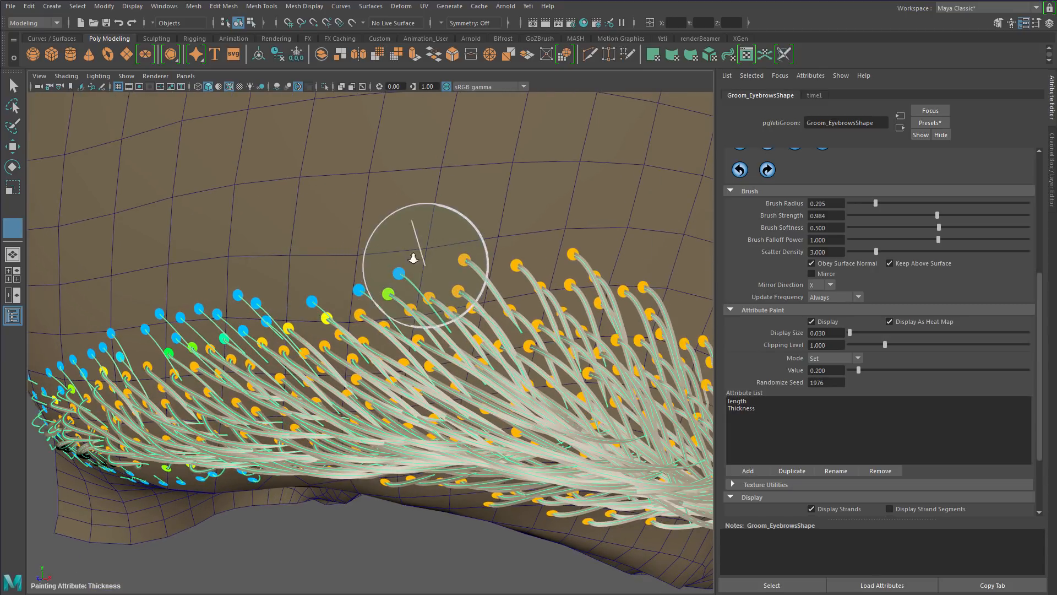
{"action": "right_click_drag", "start_coordinate": [413, 258], "coordinate": [371, 251], "text": "alt"}
{"action": "mouse_move", "coordinate": [384, 262]}
{"action": "left_mouse_down", "text": "alt"}
{"action": "mouse_move", "coordinate": [318, 295]}
{"action": "mouse_move", "coordinate": [354, 243]}
{"action": "mouse_move", "coordinate": [286, 229]}
{"action": "left_mouse_up", "text": "alt"}
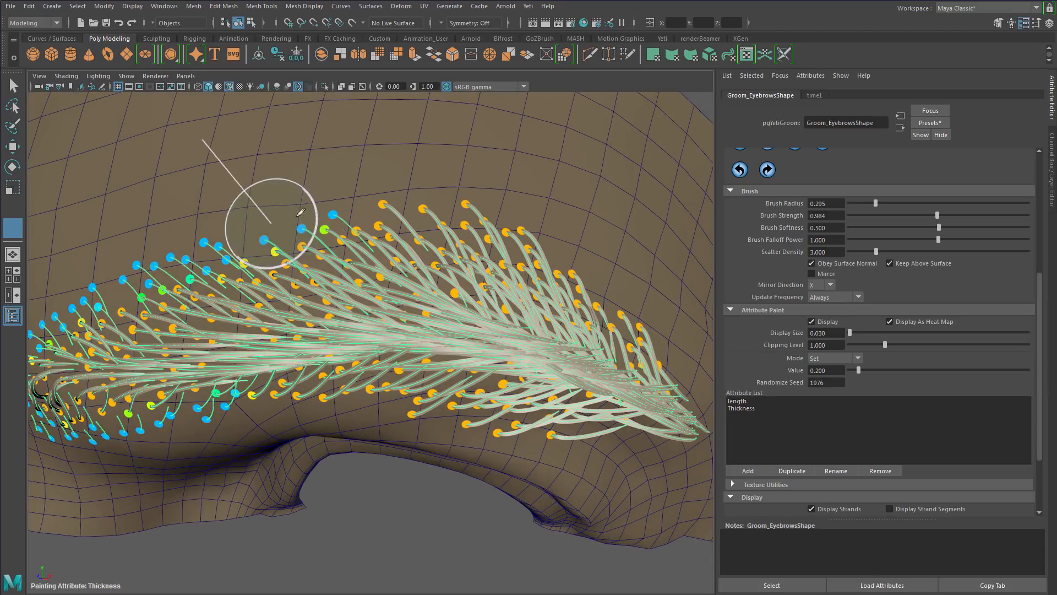
{"action": "mouse_move", "coordinate": [459, 219]}
{"action": "left_mouse_down"}
{"action": "mouse_move", "coordinate": [358, 189]}
{"action": "mouse_move", "coordinate": [460, 184]}
{"action": "mouse_move", "coordinate": [578, 240]}
{"action": "mouse_move", "coordinate": [678, 328]}
{"action": "mouse_move", "coordinate": [617, 283]}
{"action": "left_mouse_up"}
{"action": "mouse_move", "coordinate": [594, 238]}
{"action": "left_mouse_down"}
{"action": "mouse_move", "coordinate": [631, 237]}
{"action": "mouse_move", "coordinate": [606, 352]}
{"action": "mouse_move", "coordinate": [364, 332]}
{"action": "left_mouse_up"}
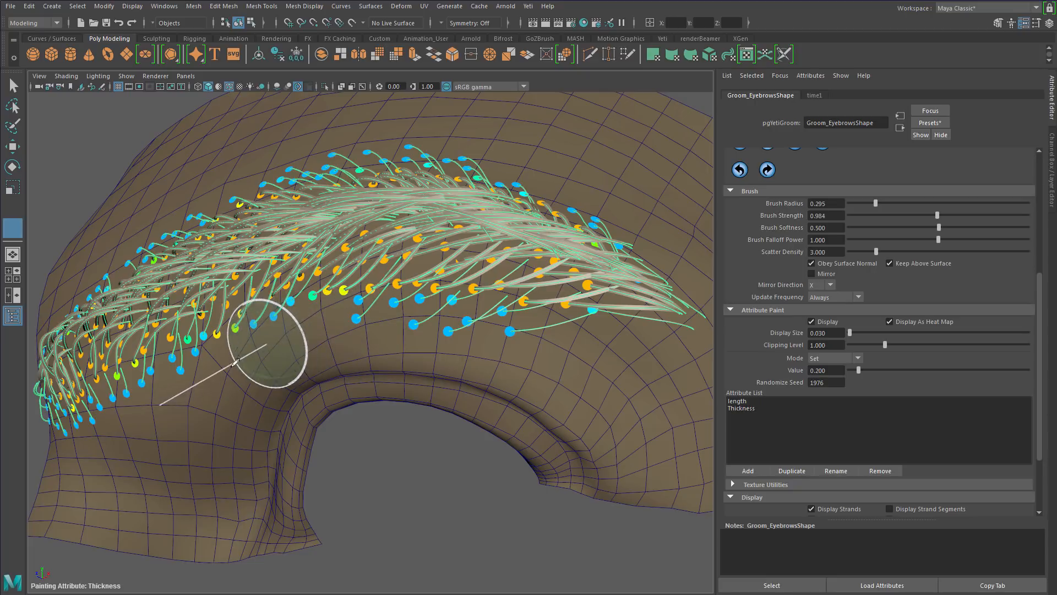
Paint the remaining hairs along the eyebrow's lower edge with the 0.2 Thickness.
{"action": "left_click_drag", "start_coordinate": [235, 362], "coordinate": [392, 324]}
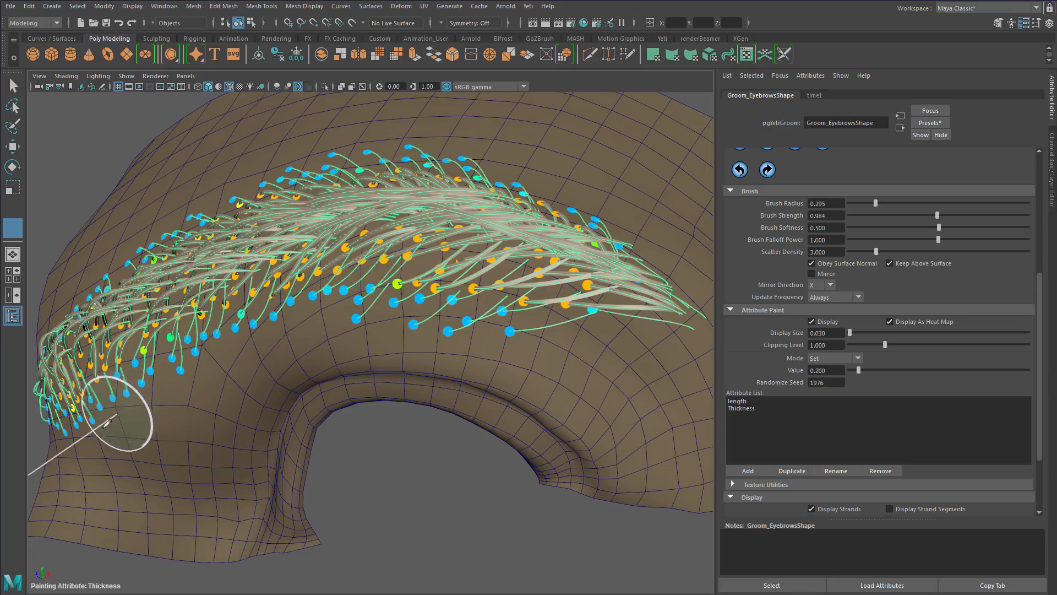
{"action": "mouse_move", "coordinate": [235, 437]}
{"action": "left_mouse_down"}
{"action": "mouse_move", "coordinate": [354, 330]}
{"action": "mouse_move", "coordinate": [474, 348]}
{"action": "mouse_move", "coordinate": [436, 355]}
{"action": "left_mouse_up"}
{"action": "left_click_drag", "start_coordinate": [242, 362], "coordinate": [94, 367]}
{"action": "mouse_move", "coordinate": [241, 350]}
{"action": "middle_mouse_down", "text": "alt"}
{"action": "mouse_move", "coordinate": [306, 341]}
{"action": "mouse_move", "coordinate": [415, 369]}
{"action": "middle_mouse_up", "text": "alt"}
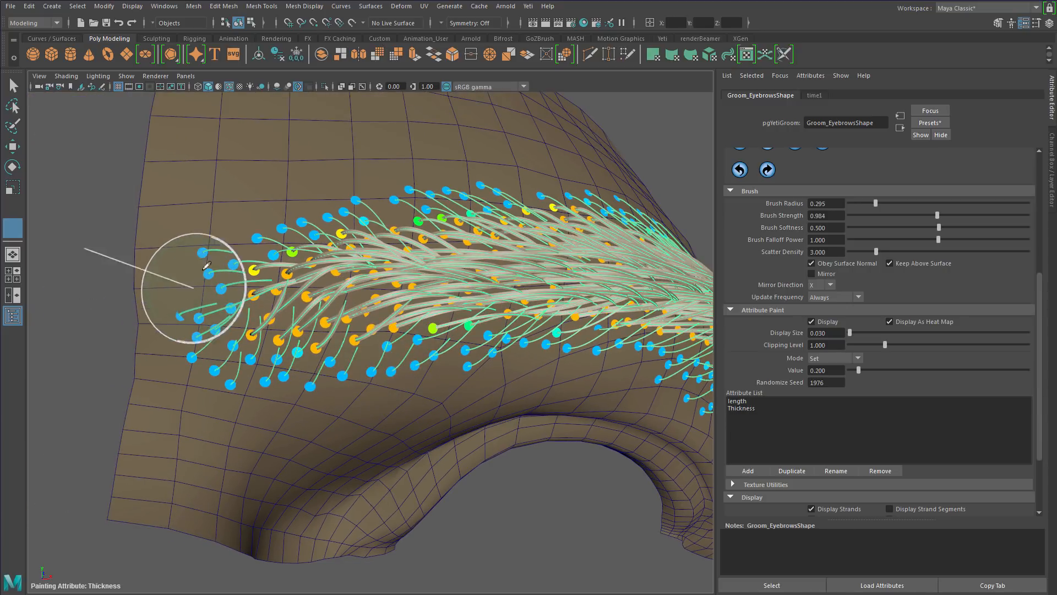
{"action": "mouse_move", "coordinate": [292, 226]}
{"action": "left_mouse_down", "text": "alt"}
{"action": "mouse_move", "coordinate": [300, 278]}
{"action": "mouse_move", "coordinate": [341, 263]}
{"action": "left_mouse_up", "text": "alt"}
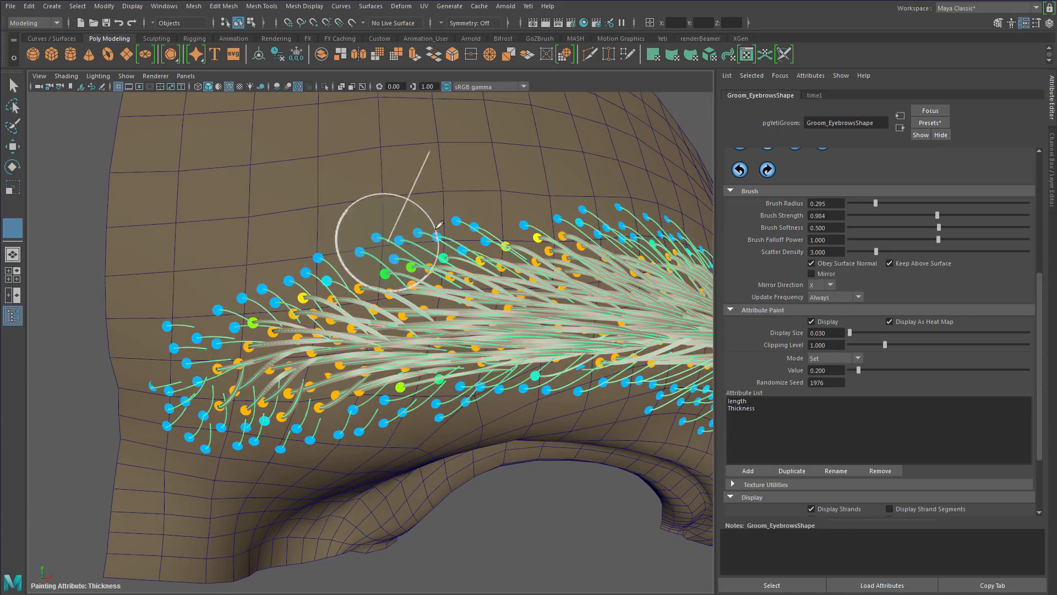
{"action": "mouse_move", "coordinate": [397, 224]}
{"action": "left_mouse_down", "text": "alt"}
{"action": "mouse_move", "coordinate": [507, 207]}
{"action": "mouse_move", "coordinate": [399, 177]}
{"action": "mouse_move", "coordinate": [418, 170]}
{"action": "mouse_move", "coordinate": [385, 191]}
{"action": "mouse_move", "coordinate": [420, 229]}
{"action": "mouse_move", "coordinate": [436, 229]}
{"action": "left_mouse_up", "text": "alt"}
Leave the paint brush, render the eyebrow in Arnold RenderView to check the hair widths, and close the render window.
{"action": "key", "text": "q"}
{"action": "middle_click_drag", "start_coordinate": [435, 229], "coordinate": [442, 232], "text": "alt"}
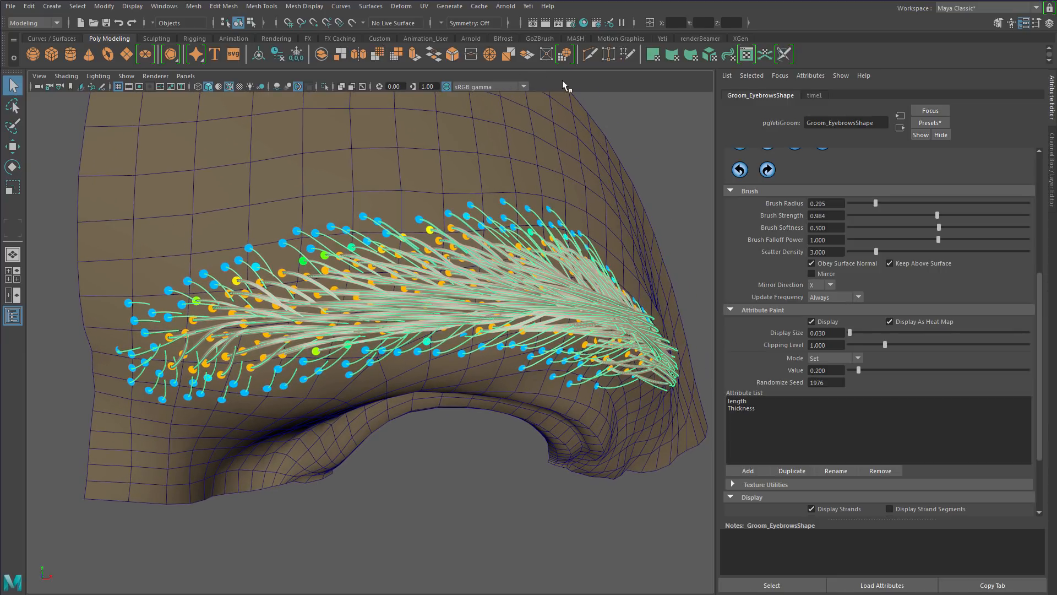
{"action": "left_click", "coordinate": [506, 7]}
{"action": "left_click", "coordinate": [516, 26]}
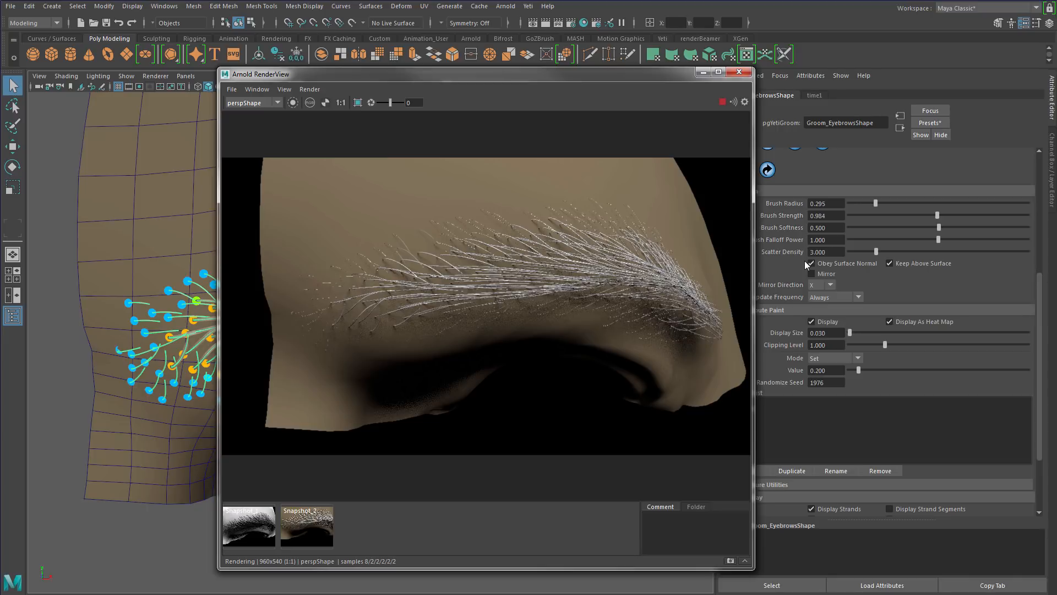
{"action": "left_click", "coordinate": [741, 73]}
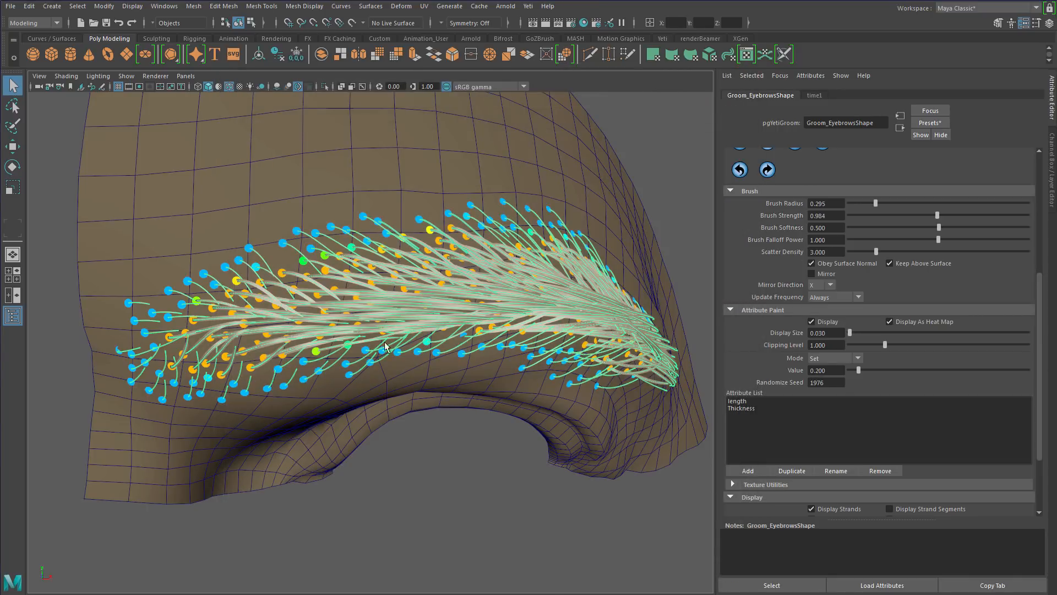
Switch the attribute paint mode to Smooth and reactivate the Thickness attribute for painting.
{"action": "left_click_drag", "start_coordinate": [387, 347], "coordinate": [380, 311], "text": "alt"}
{"action": "right_click_drag", "start_coordinate": [380, 311], "coordinate": [406, 315], "text": "alt"}
{"action": "middle_click_drag", "start_coordinate": [407, 315], "coordinate": [479, 373], "text": "alt"}
{"action": "left_click_drag", "start_coordinate": [479, 373], "coordinate": [493, 368], "text": "alt"}
{"action": "left_click", "coordinate": [829, 358]}
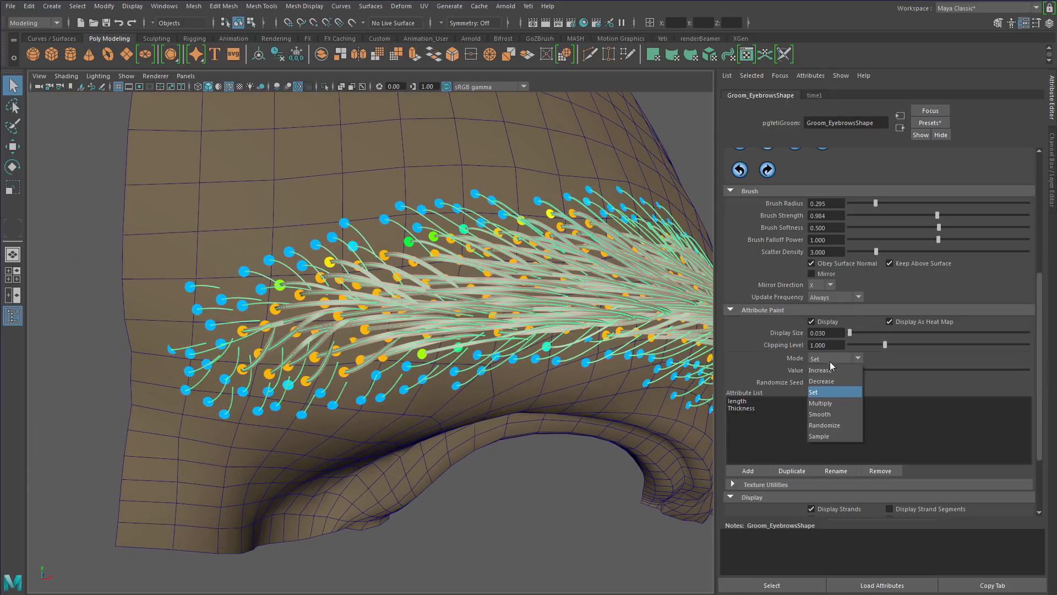
{"action": "left_click", "coordinate": [826, 416]}
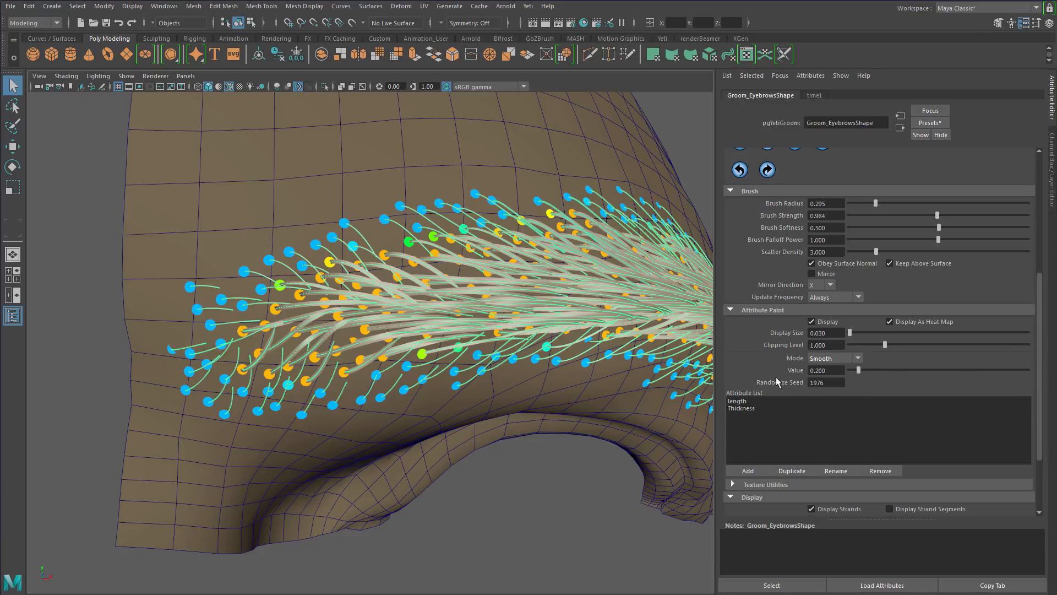
{"action": "left_click", "coordinate": [743, 408]}
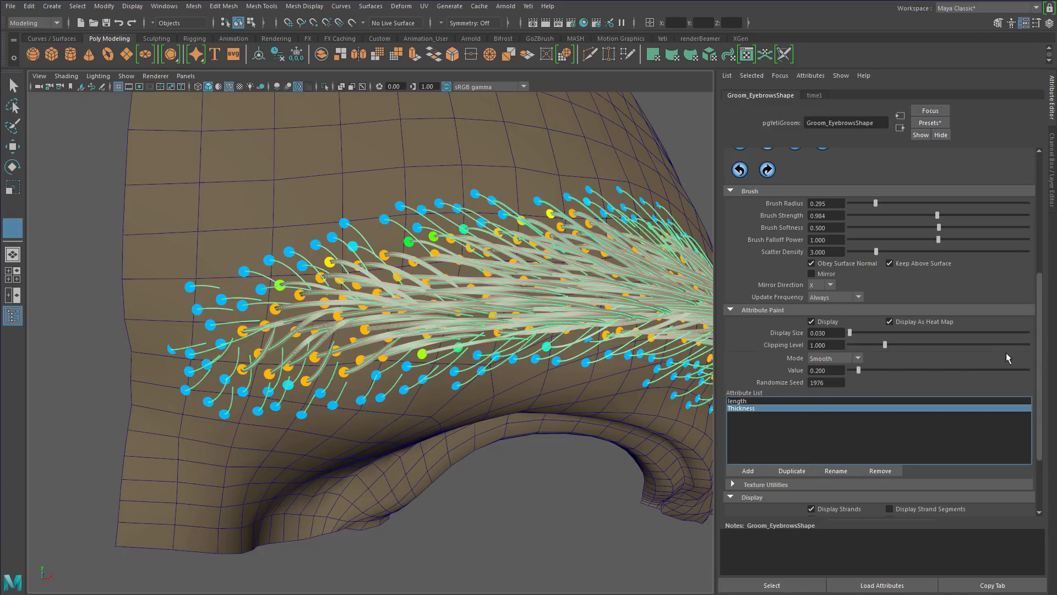
Lower the Brush Strength to about 0.261, smooth the Thickness values across the eyebrow, and leave the brush.
{"action": "left_click_drag", "start_coordinate": [1042, 341], "coordinate": [1043, 247]}
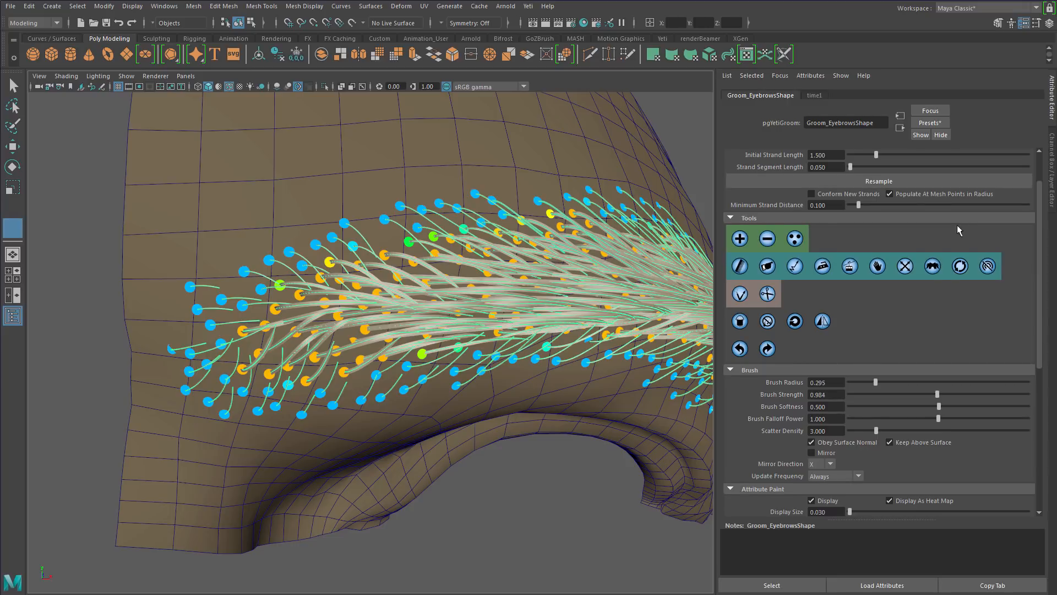
{"action": "left_click", "coordinate": [897, 393]}
{"action": "left_click_drag", "start_coordinate": [878, 396], "coordinate": [873, 396]}
{"action": "mouse_move", "coordinate": [335, 310]}
{"action": "left_mouse_down"}
{"action": "mouse_move", "coordinate": [255, 330]}
{"action": "mouse_move", "coordinate": [328, 338]}
{"action": "mouse_move", "coordinate": [477, 290]}
{"action": "mouse_move", "coordinate": [418, 254]}
{"action": "mouse_move", "coordinate": [480, 267]}
{"action": "mouse_move", "coordinate": [513, 291]}
{"action": "left_mouse_up"}
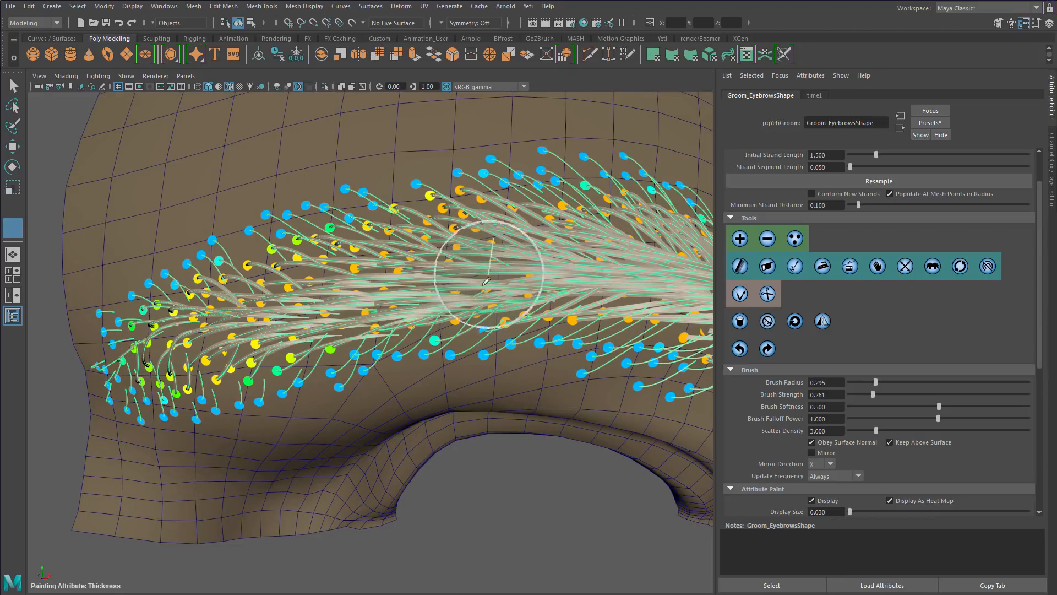
{"action": "mouse_move", "coordinate": [562, 242]}
{"action": "left_mouse_down", "text": "alt"}
{"action": "mouse_move", "coordinate": [496, 248]}
{"action": "mouse_move", "coordinate": [390, 228]}
{"action": "mouse_move", "coordinate": [465, 228]}
{"action": "mouse_move", "coordinate": [574, 300]}
{"action": "mouse_move", "coordinate": [416, 283]}
{"action": "mouse_move", "coordinate": [416, 307]}
{"action": "mouse_move", "coordinate": [506, 302]}
{"action": "mouse_move", "coordinate": [327, 270]}
{"action": "mouse_move", "coordinate": [246, 292]}
{"action": "mouse_move", "coordinate": [378, 283]}
{"action": "mouse_move", "coordinate": [609, 355]}
{"action": "mouse_move", "coordinate": [495, 243]}
{"action": "mouse_move", "coordinate": [420, 255]}
{"action": "mouse_move", "coordinate": [453, 306]}
{"action": "left_mouse_up", "text": "alt"}
{"action": "left_click_drag", "start_coordinate": [505, 266], "coordinate": [428, 335], "text": "alt"}
{"action": "key", "text": "q"}
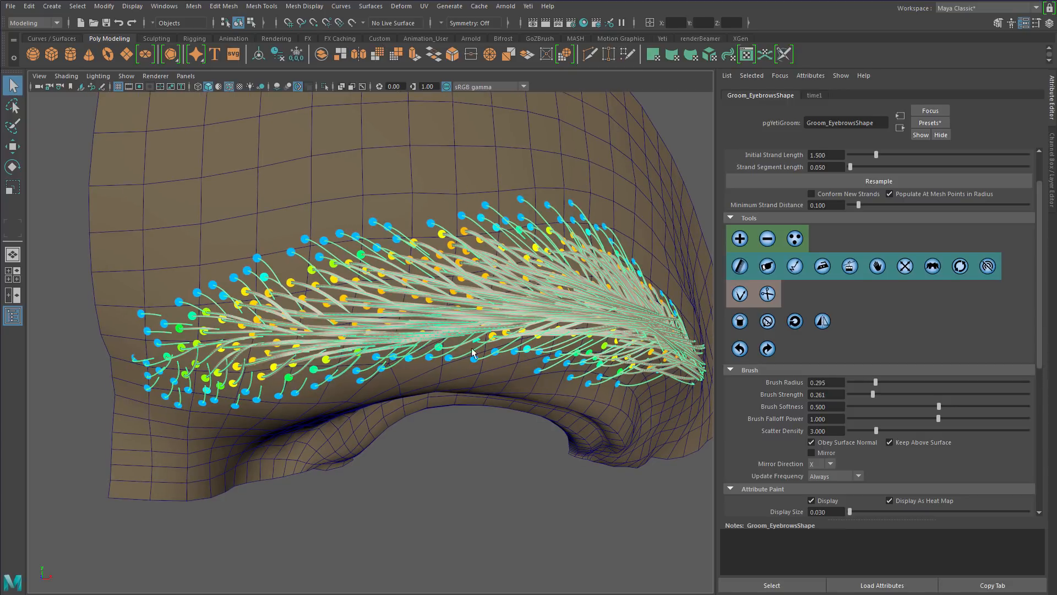
Turn off the Attribute Paint Display so the bare eyebrow strands can be inspected up close.
{"action": "left_click_drag", "start_coordinate": [1040, 351], "coordinate": [1031, 442]}
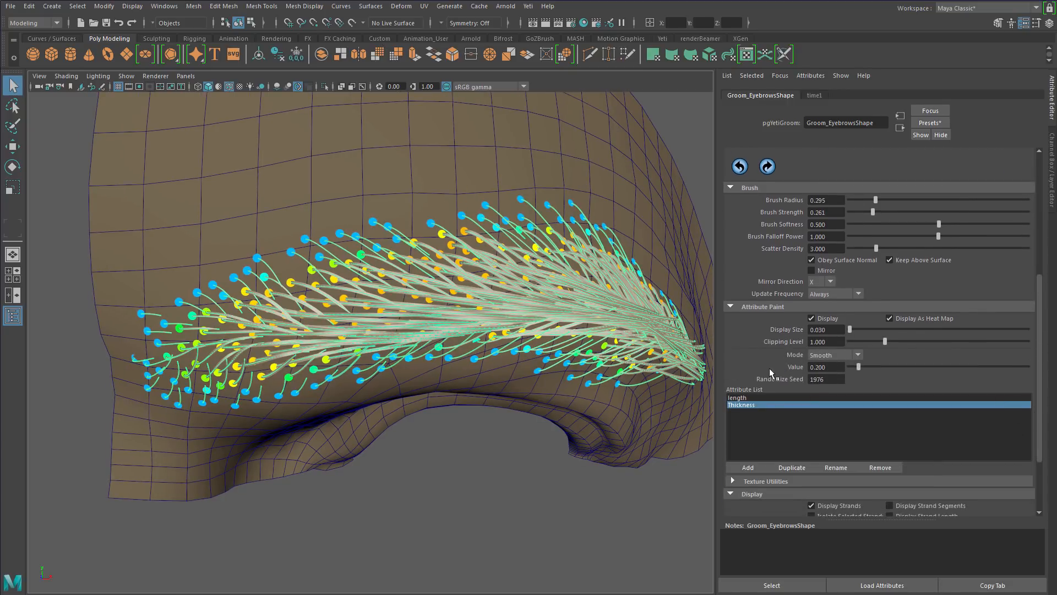
{"action": "left_click", "coordinate": [812, 320]}
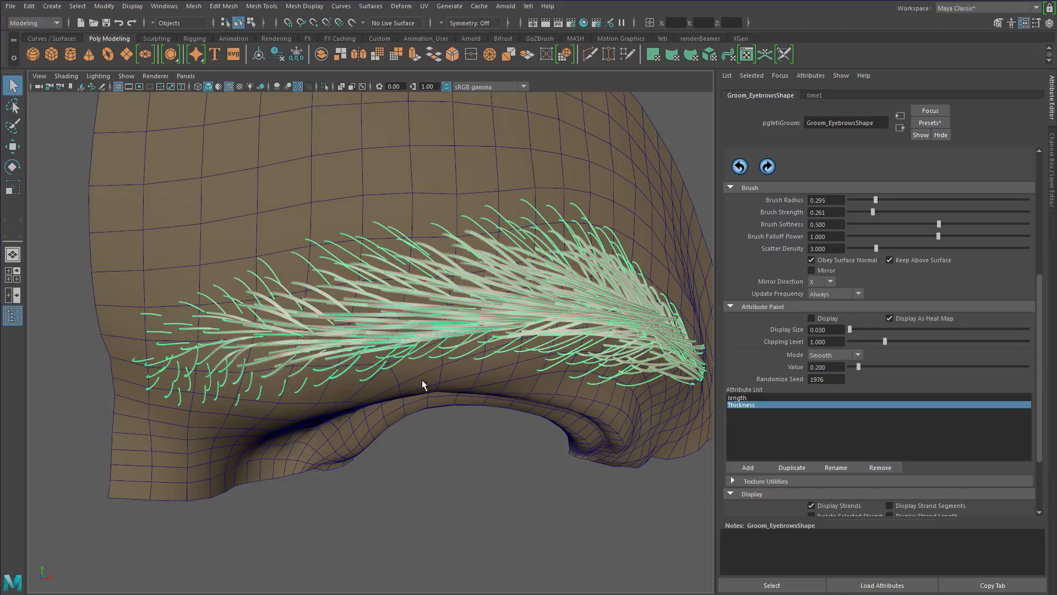
{"action": "left_click_drag", "start_coordinate": [421, 378], "coordinate": [278, 367], "text": "alt"}
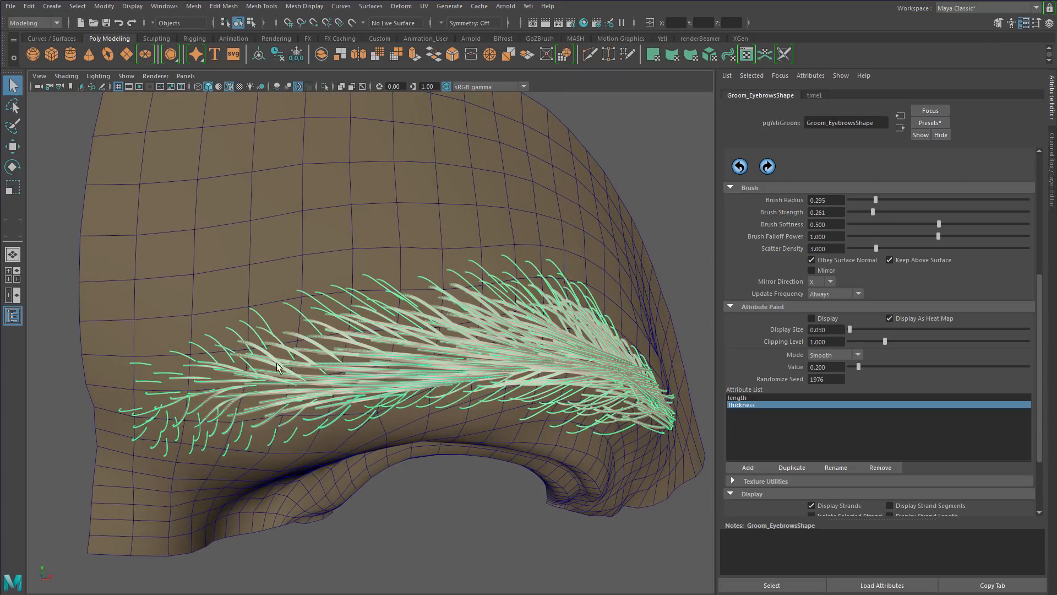
{"action": "right_click_drag", "start_coordinate": [430, 381], "coordinate": [478, 373], "text": "alt"}
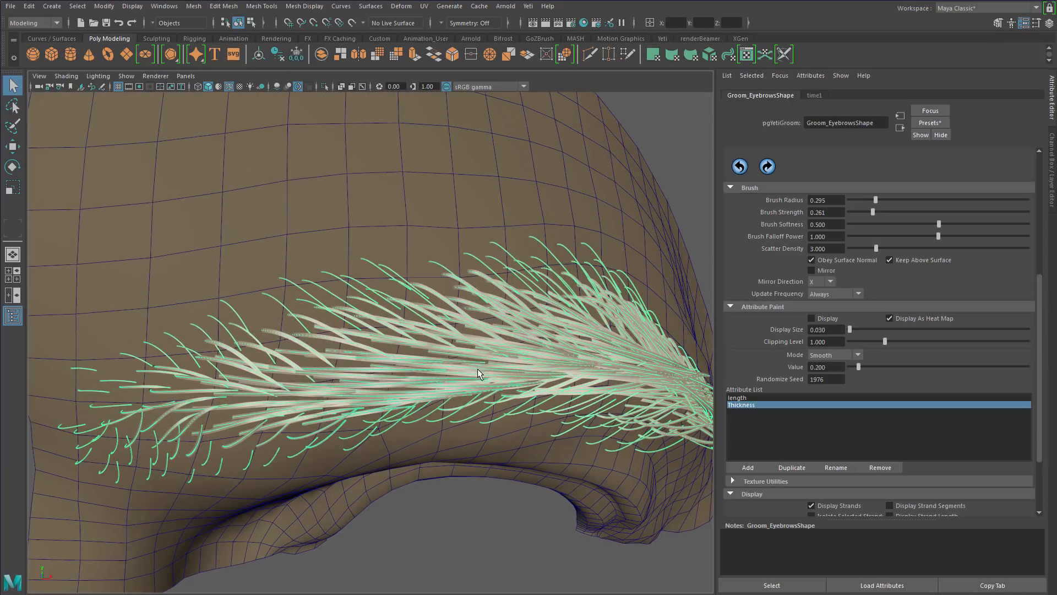
{"action": "middle_click_drag", "start_coordinate": [478, 373], "coordinate": [518, 320], "text": "alt"}
{"action": "left_click_drag", "start_coordinate": [510, 336], "coordinate": [533, 325], "text": "alt"}
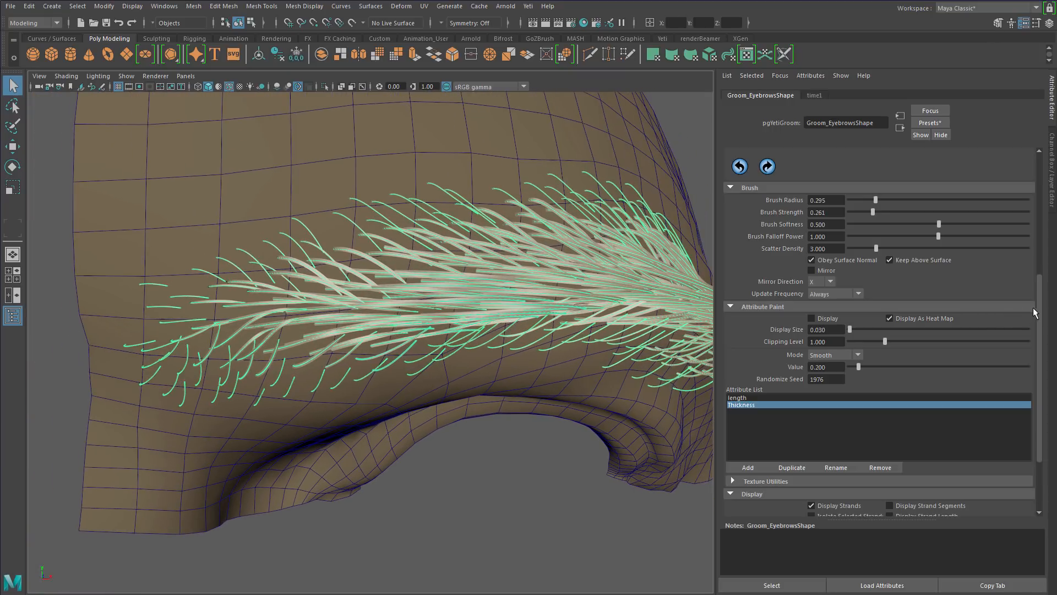
Activate the strand scatter brush with Brush Radius 0.161 and Minimum Strand Distance 0.050, and enable Conform New Strands.
{"action": "scroll", "coordinate": [1033, 311], "scroll_direction": "up", "scroll_amount": 8}
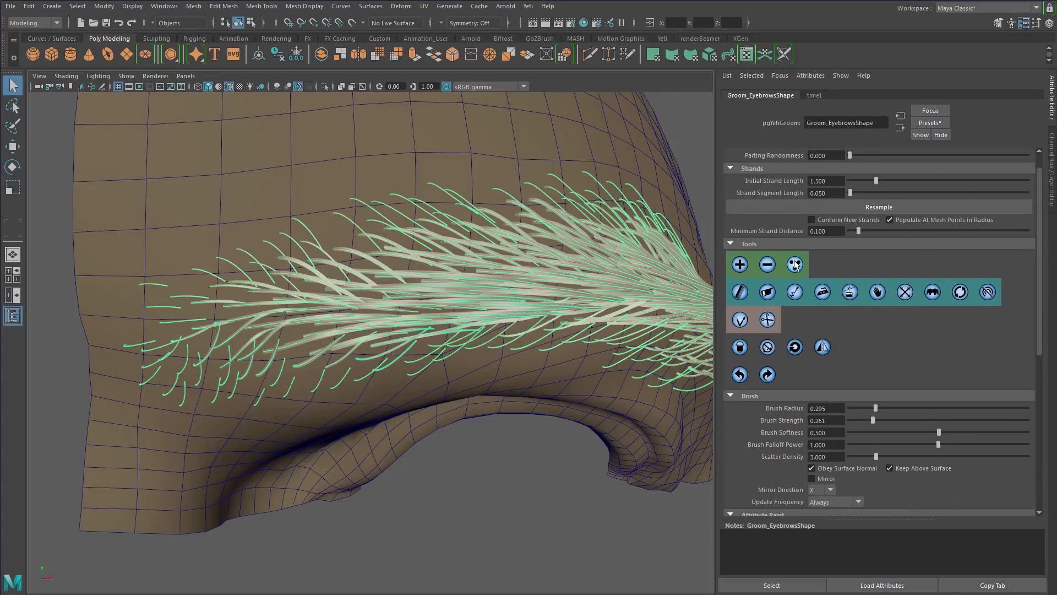
{"action": "left_click", "coordinate": [796, 265]}
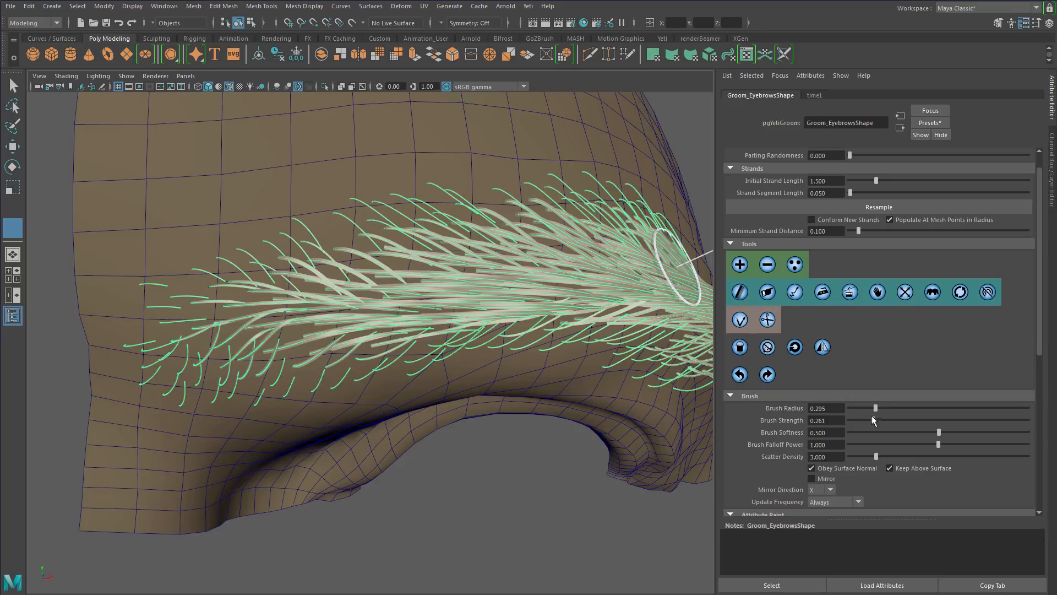
{"action": "left_click_drag", "start_coordinate": [873, 408], "coordinate": [869, 406]}
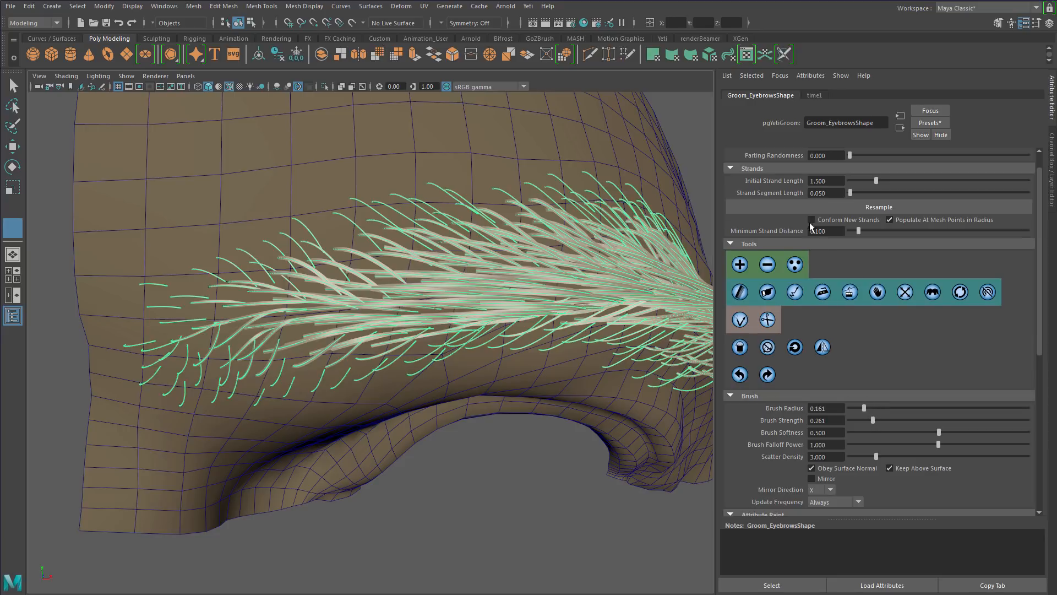
{"action": "left_click", "coordinate": [823, 232]}
{"action": "type", "text": "0"}
{"action": "left_click", "coordinate": [795, 264]}
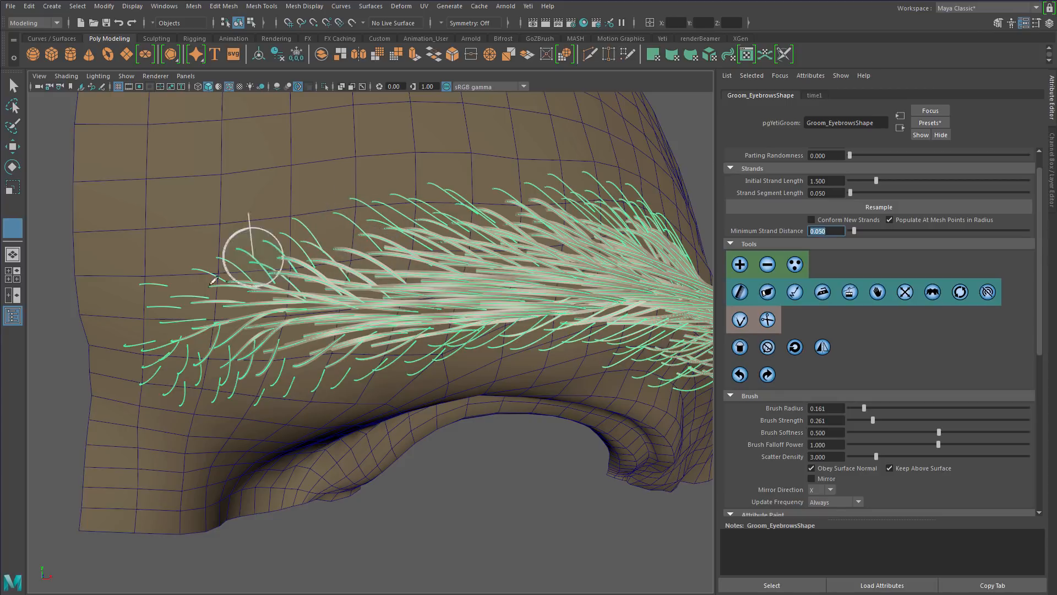
{"action": "left_click", "coordinate": [812, 220]}
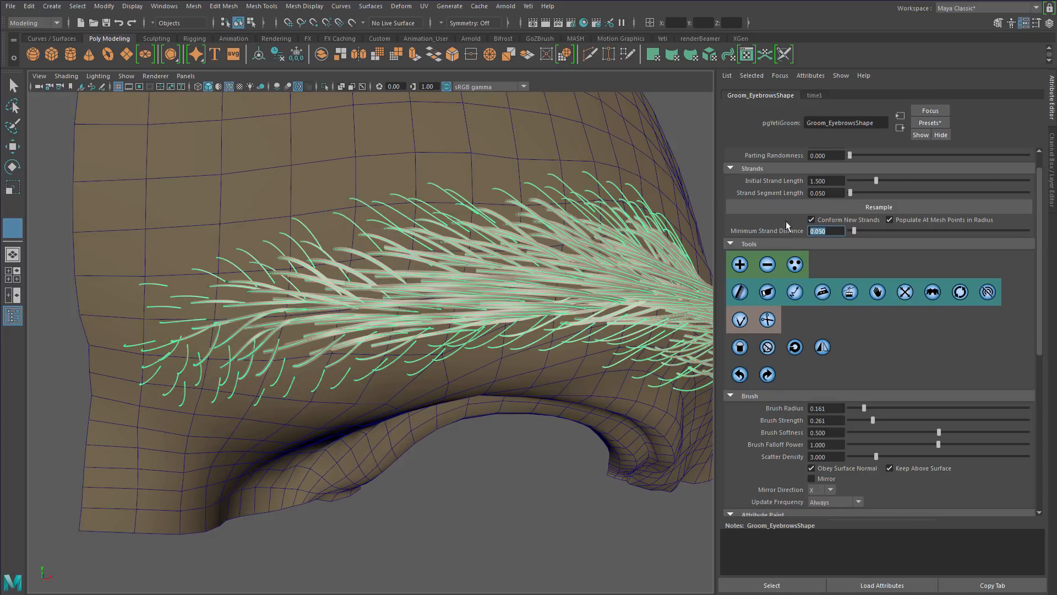
Scatter additional conforming strands over the whole eyebrow, from the inner end to the outer tail, and leave the brush.
{"action": "mouse_move", "coordinate": [343, 233]}
{"action": "left_mouse_down"}
{"action": "mouse_move", "coordinate": [344, 248]}
{"action": "mouse_move", "coordinate": [327, 257]}
{"action": "mouse_move", "coordinate": [213, 289]}
{"action": "mouse_move", "coordinate": [184, 347]}
{"action": "mouse_move", "coordinate": [262, 336]}
{"action": "mouse_move", "coordinate": [192, 341]}
{"action": "mouse_move", "coordinate": [217, 348]}
{"action": "left_mouse_up"}
{"action": "left_click_drag", "start_coordinate": [293, 353], "coordinate": [266, 280], "text": "alt"}
{"action": "mouse_move", "coordinate": [308, 234]}
{"action": "left_mouse_down", "text": "alt"}
{"action": "mouse_move", "coordinate": [300, 301]}
{"action": "mouse_move", "coordinate": [292, 291]}
{"action": "left_mouse_up", "text": "alt"}
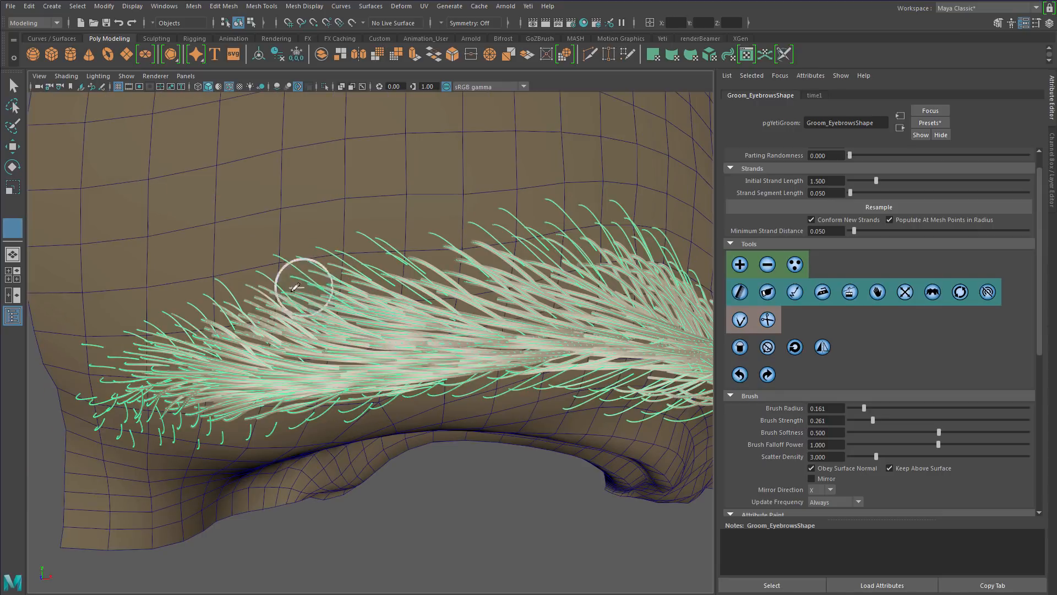
{"action": "mouse_move", "coordinate": [369, 275]}
{"action": "left_mouse_down"}
{"action": "mouse_move", "coordinate": [468, 250]}
{"action": "mouse_move", "coordinate": [473, 202]}
{"action": "left_mouse_up"}
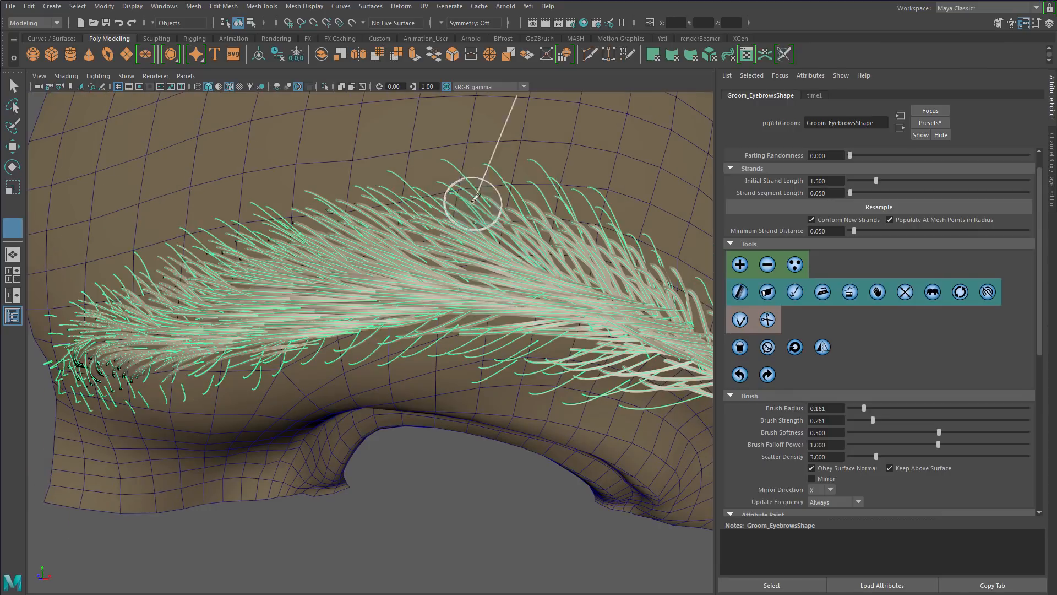
{"action": "left_click_drag", "start_coordinate": [363, 263], "coordinate": [264, 248], "text": "alt"}
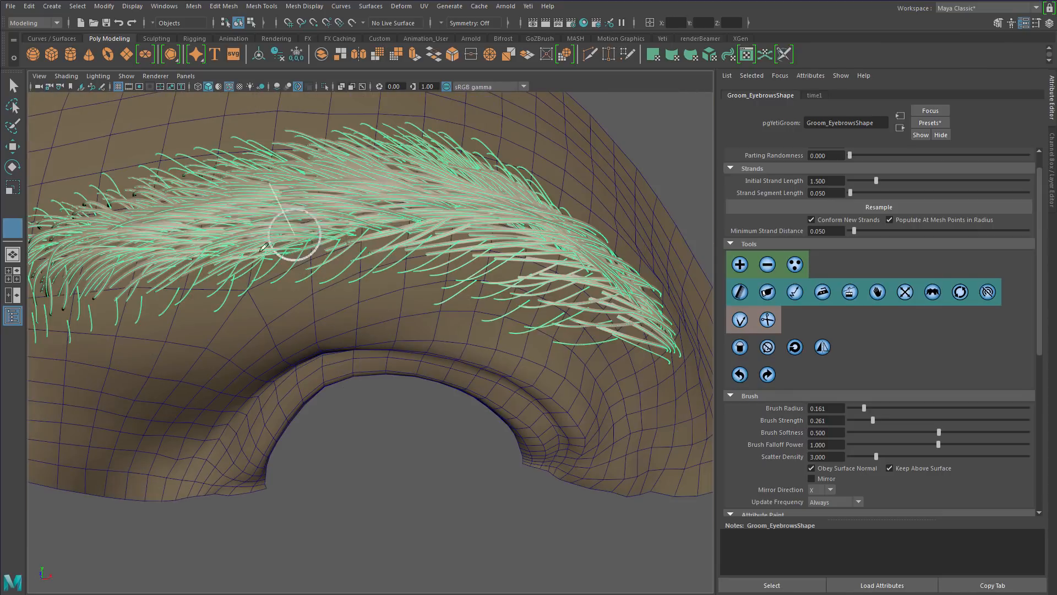
{"action": "middle_click_drag", "start_coordinate": [121, 290], "coordinate": [298, 300], "text": "alt"}
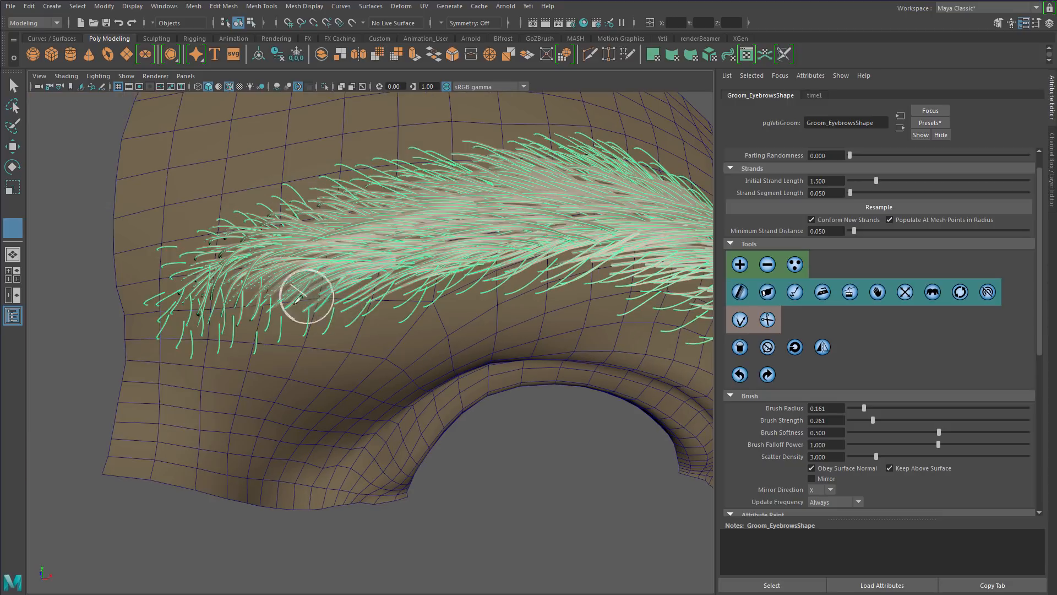
{"action": "mouse_move", "coordinate": [298, 300]}
{"action": "left_mouse_down", "text": "alt"}
{"action": "mouse_move", "coordinate": [288, 307]}
{"action": "mouse_move", "coordinate": [371, 373]}
{"action": "mouse_move", "coordinate": [179, 377]}
{"action": "left_mouse_up", "text": "alt"}
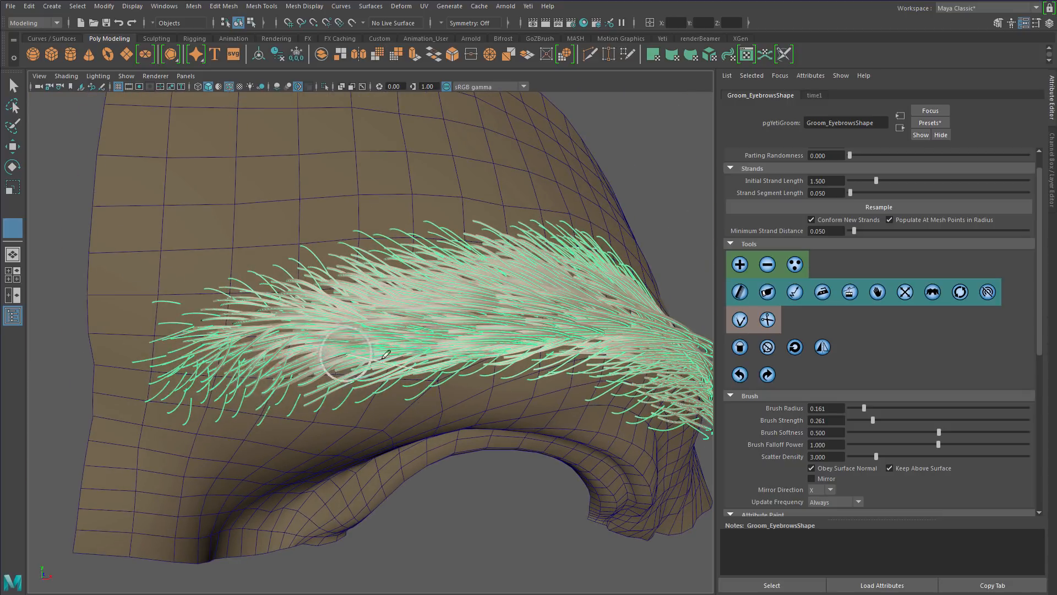
{"action": "right_click_drag", "start_coordinate": [469, 360], "coordinate": [430, 359], "text": "alt"}
{"action": "left_click_drag", "start_coordinate": [430, 359], "coordinate": [394, 356], "text": "alt"}
{"action": "key", "text": "q"}
Render the denser eyebrow in Arnold RenderView, store a snapshot of it, and close the render window.
{"action": "left_click", "coordinate": [501, 7]}
{"action": "left_click", "coordinate": [505, 37]}
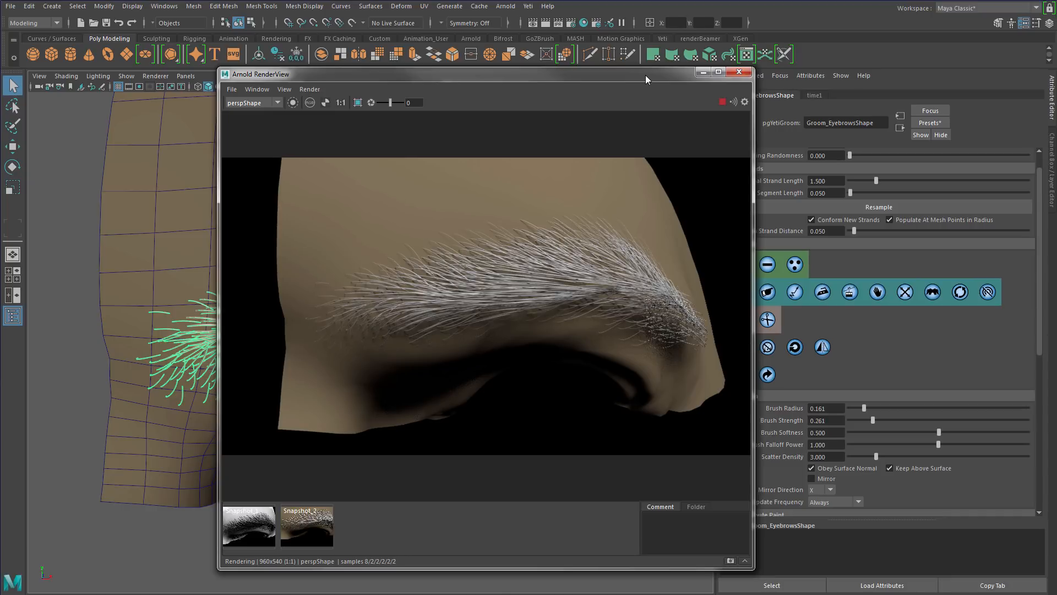
{"action": "left_click", "coordinate": [731, 561]}
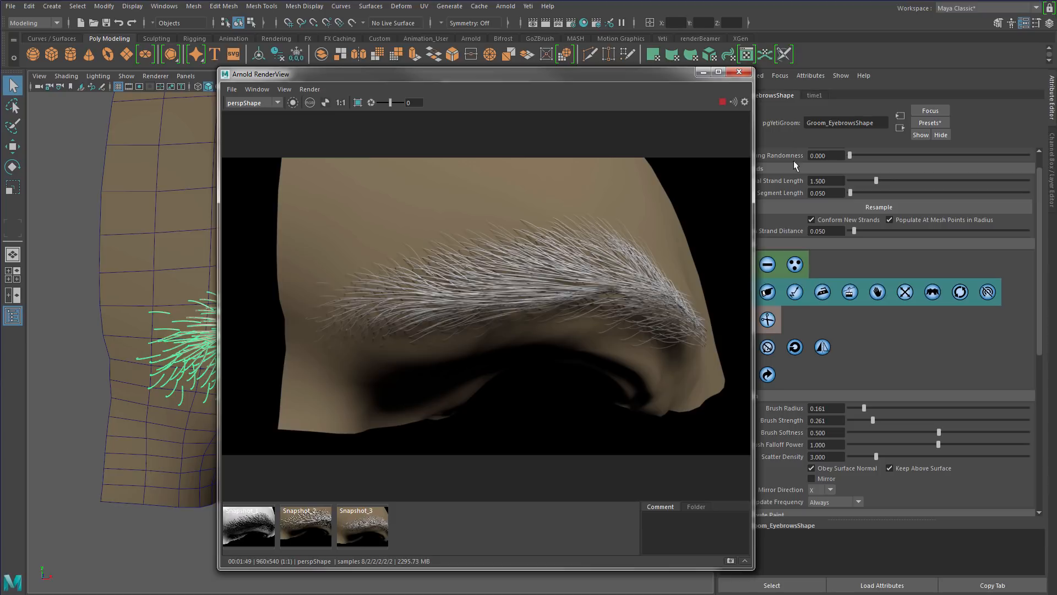
{"action": "left_click", "coordinate": [745, 71]}
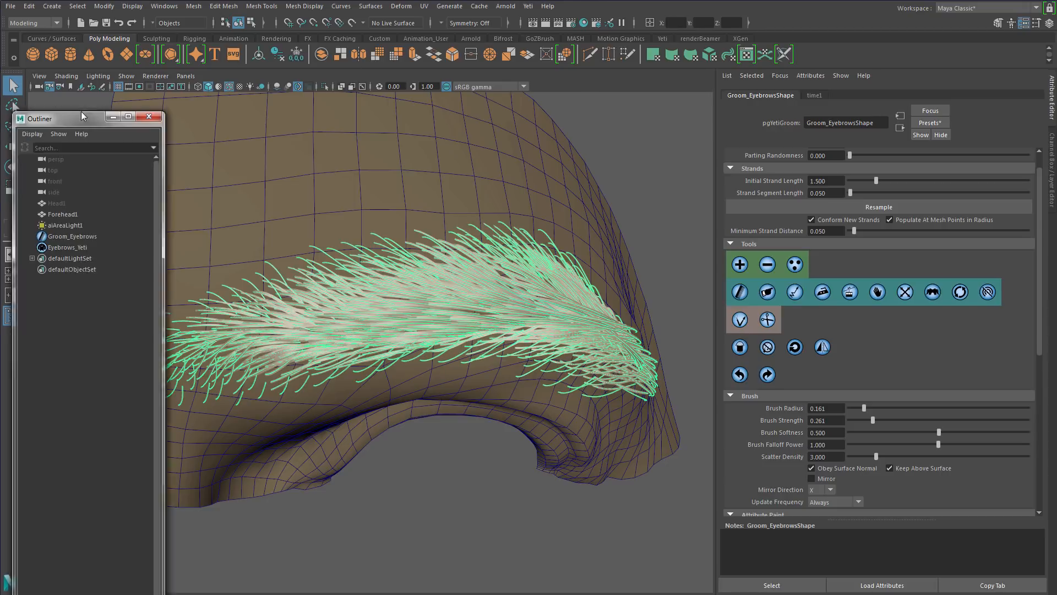
Select the Eyebrows_Yeti node and open its graph in the Yeti Graph Editor.
{"action": "left_click", "coordinate": [81, 237]}
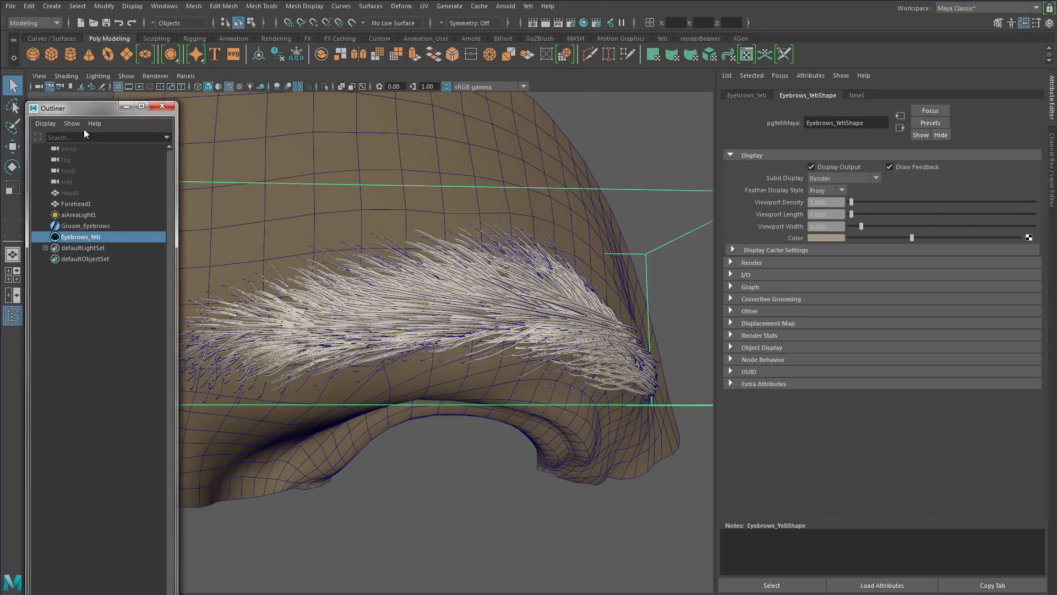
{"action": "left_click_drag", "start_coordinate": [95, 113], "coordinate": [0, 85]}
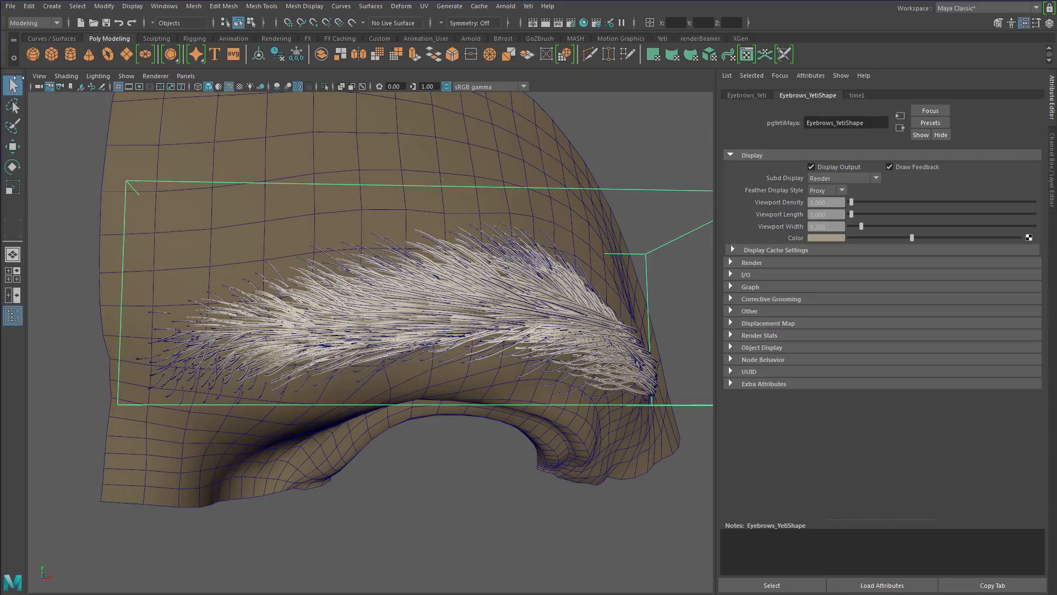
{"action": "left_click", "coordinate": [527, 6]}
{"action": "left_click", "coordinate": [532, 21]}
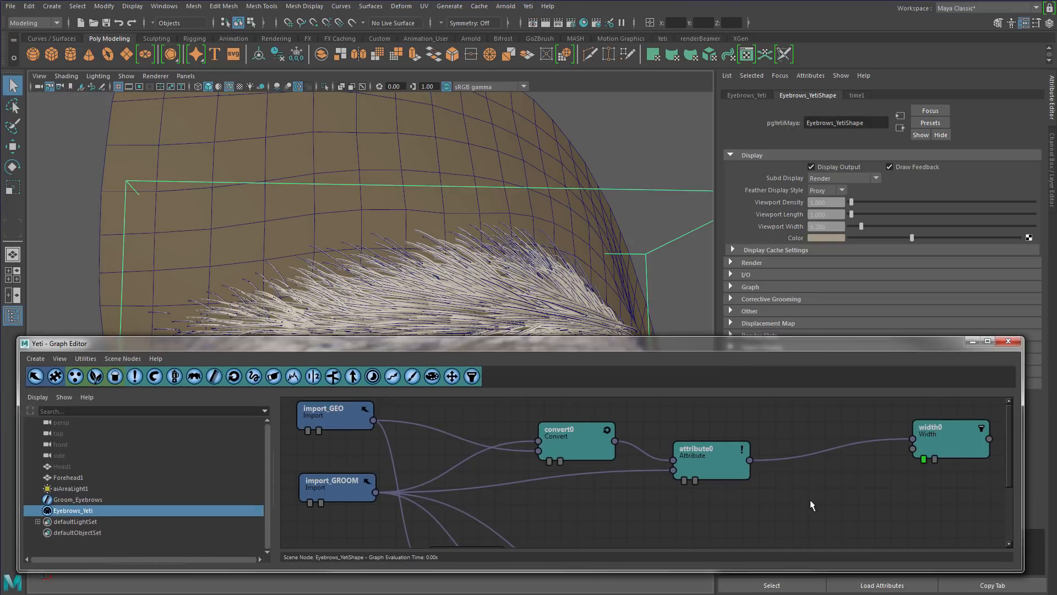
Make room in the graph between the attribute0 and width0 nodes, and move the graph window clear of the eyebrow.
{"action": "scroll", "coordinate": [797, 520], "scroll_direction": "down", "scroll_amount": 2}
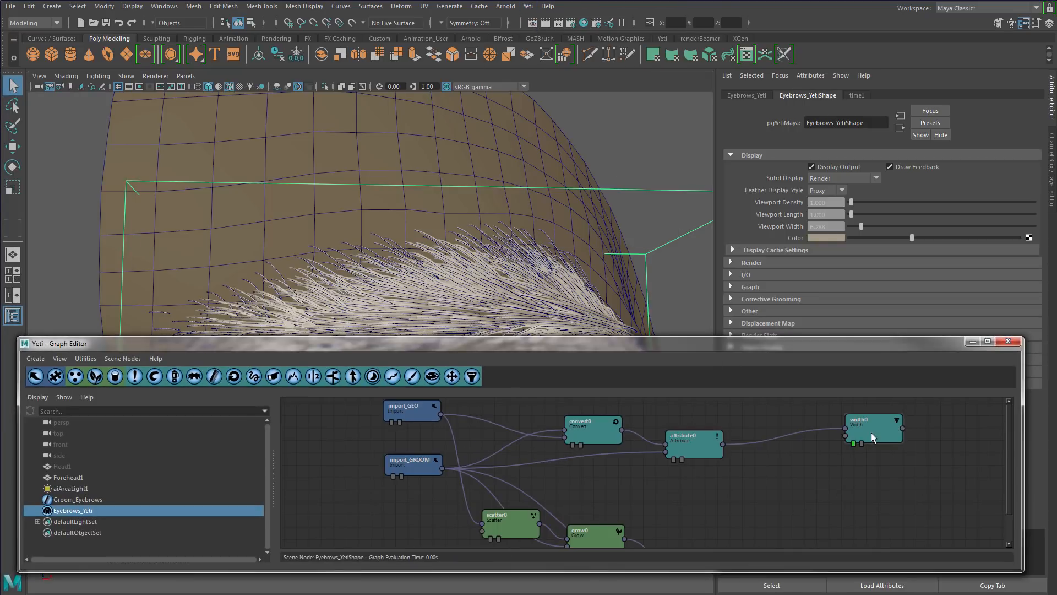
{"action": "left_click_drag", "start_coordinate": [871, 435], "coordinate": [917, 447]}
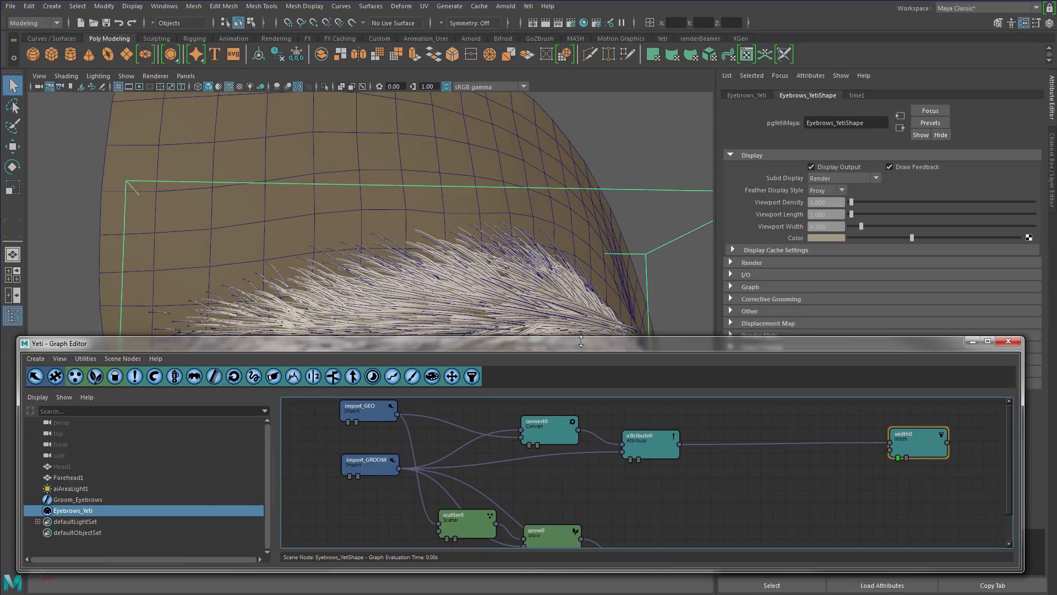
{"action": "left_click_drag", "start_coordinate": [581, 340], "coordinate": [565, 385]}
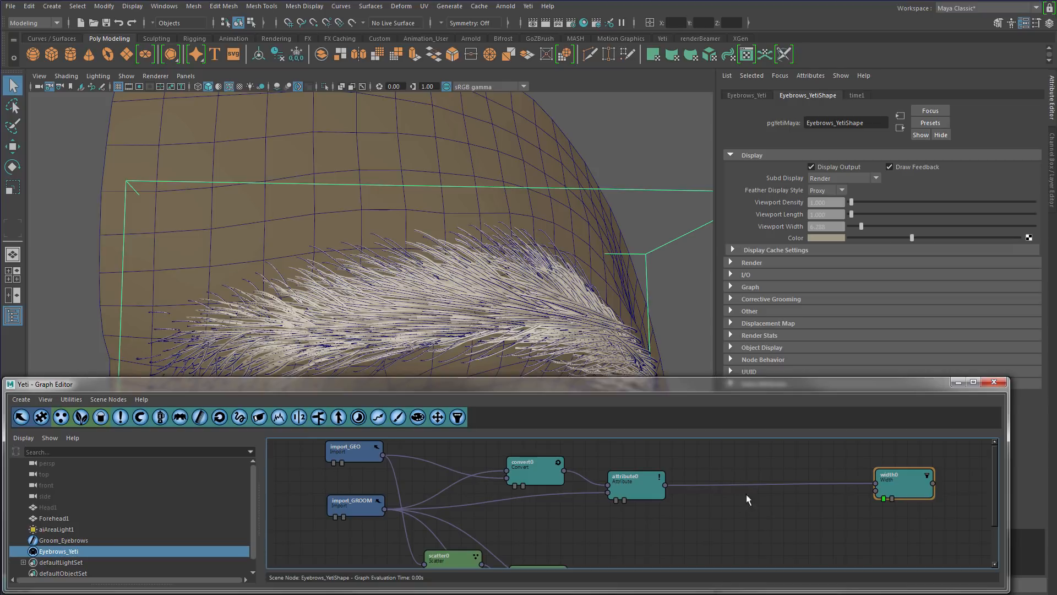
{"action": "left_click_drag", "start_coordinate": [634, 488], "coordinate": [636, 484]}
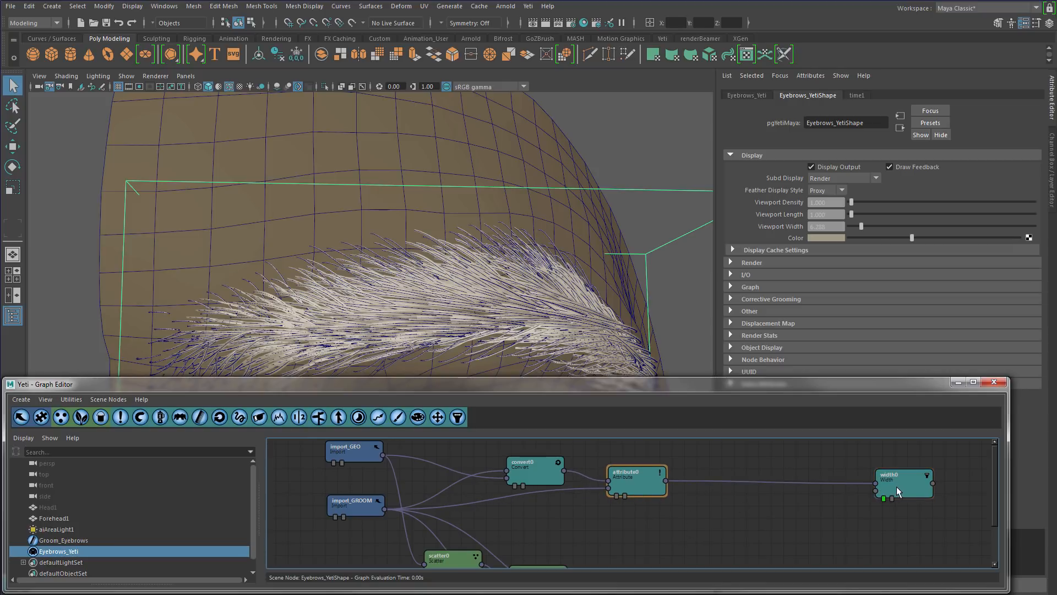
{"action": "left_click_drag", "start_coordinate": [898, 486], "coordinate": [891, 485]}
{"action": "left_click_drag", "start_coordinate": [917, 482], "coordinate": [926, 482]}
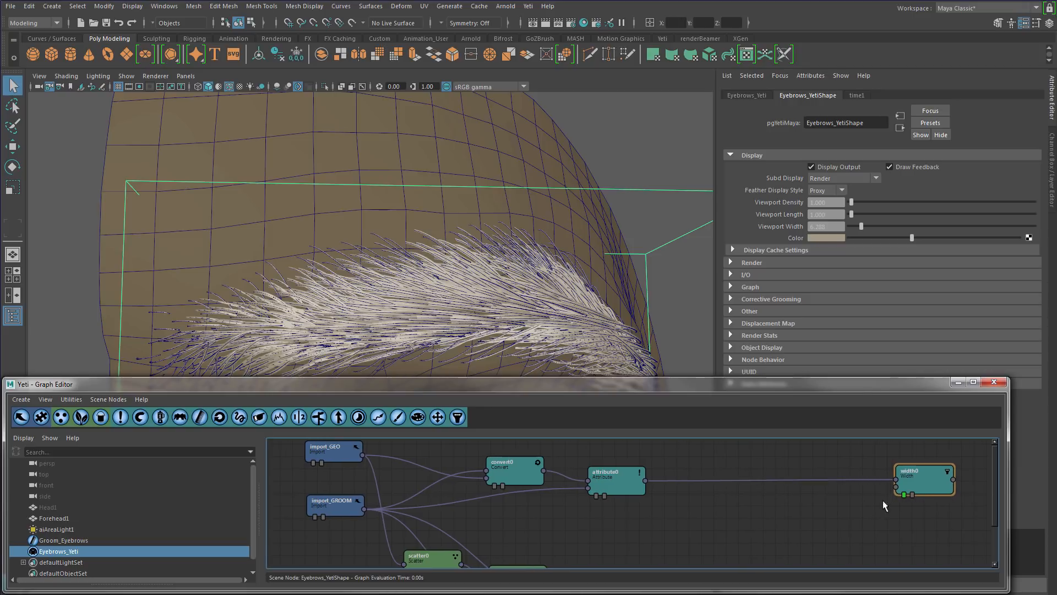
Insert a Clumping node after attribute0 and place it midway before width0.
{"action": "left_click", "coordinate": [619, 474]}
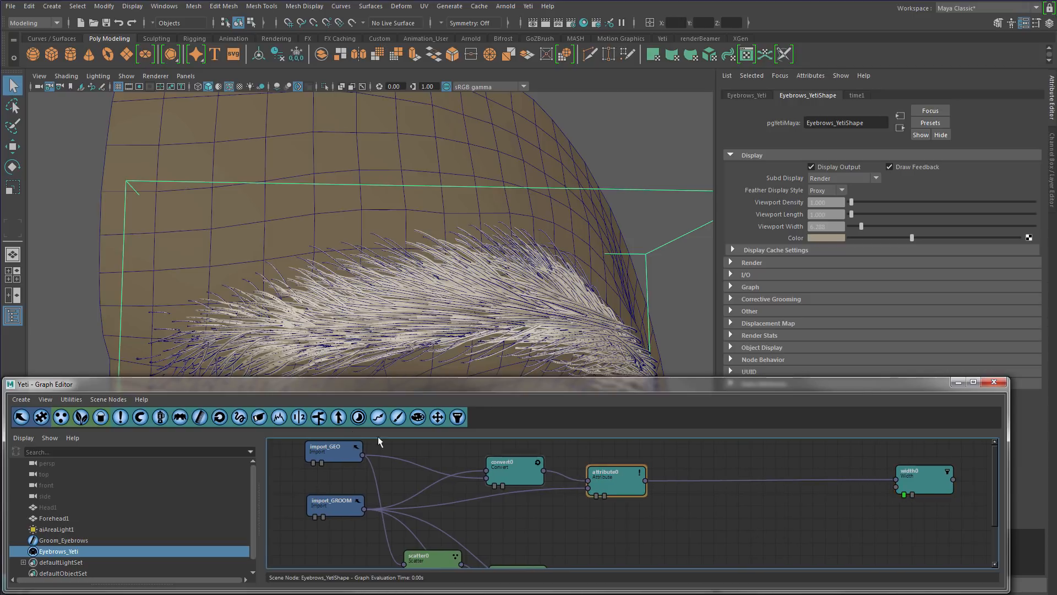
{"action": "left_click", "coordinate": [179, 417]}
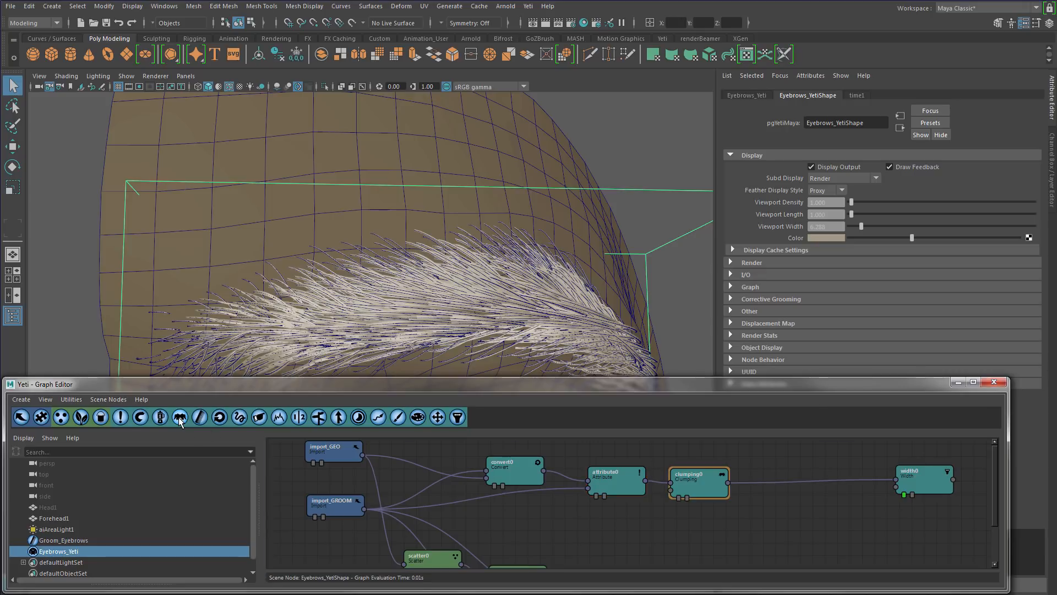
{"action": "left_click", "coordinate": [737, 491]}
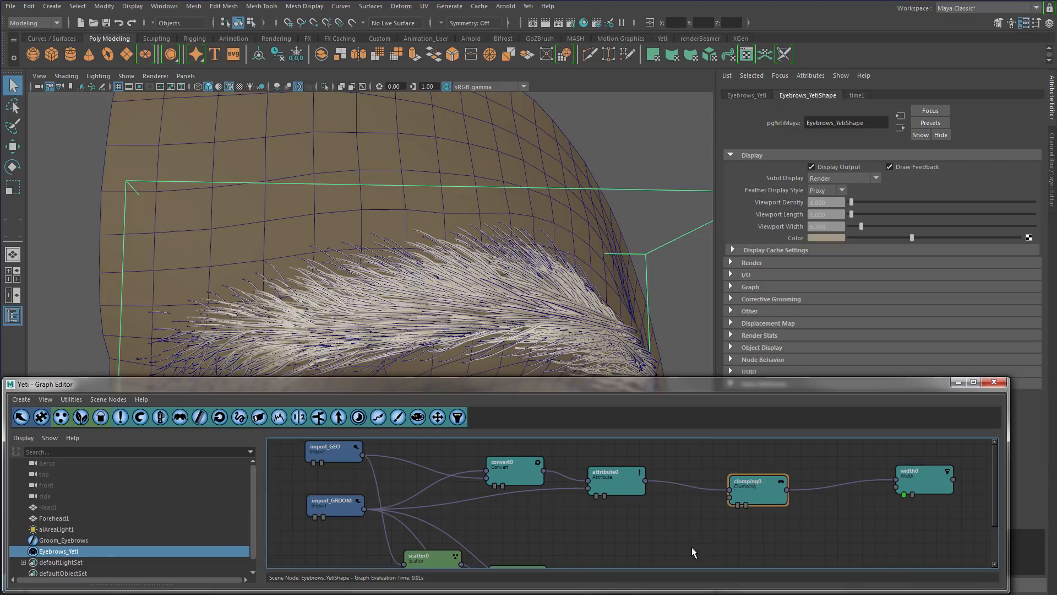
Move the scatter0, grow0 and comb0 nodes beneath the main chain and connect comb0's output to the Clumping node's lower input.
{"action": "scroll", "coordinate": [692, 547], "scroll_direction": "down", "scroll_amount": 2}
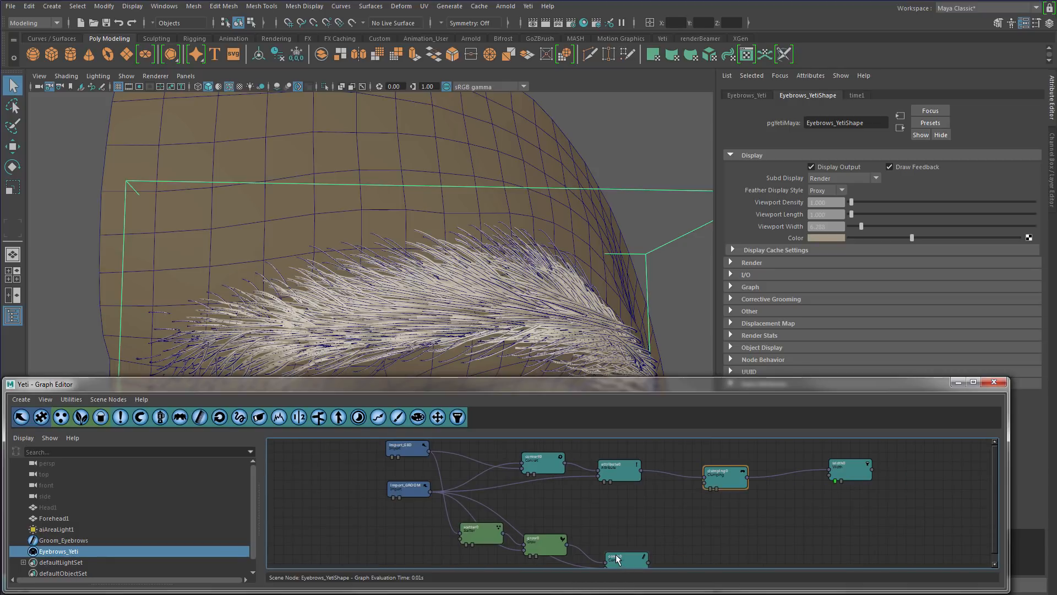
{"action": "left_click_drag", "start_coordinate": [624, 563], "coordinate": [620, 549]}
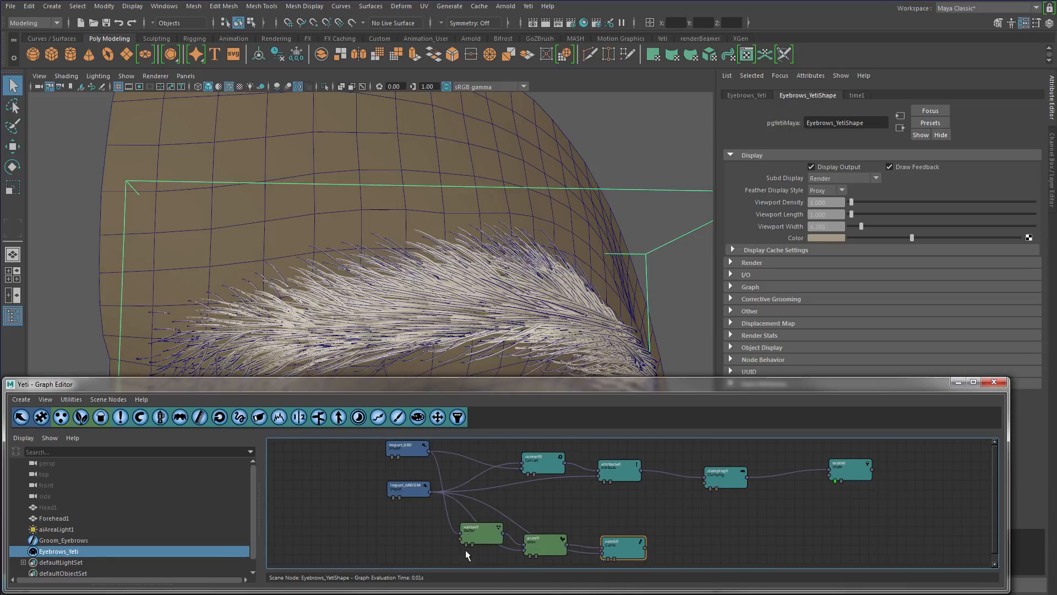
{"action": "left_click_drag", "start_coordinate": [466, 555], "coordinate": [647, 535]}
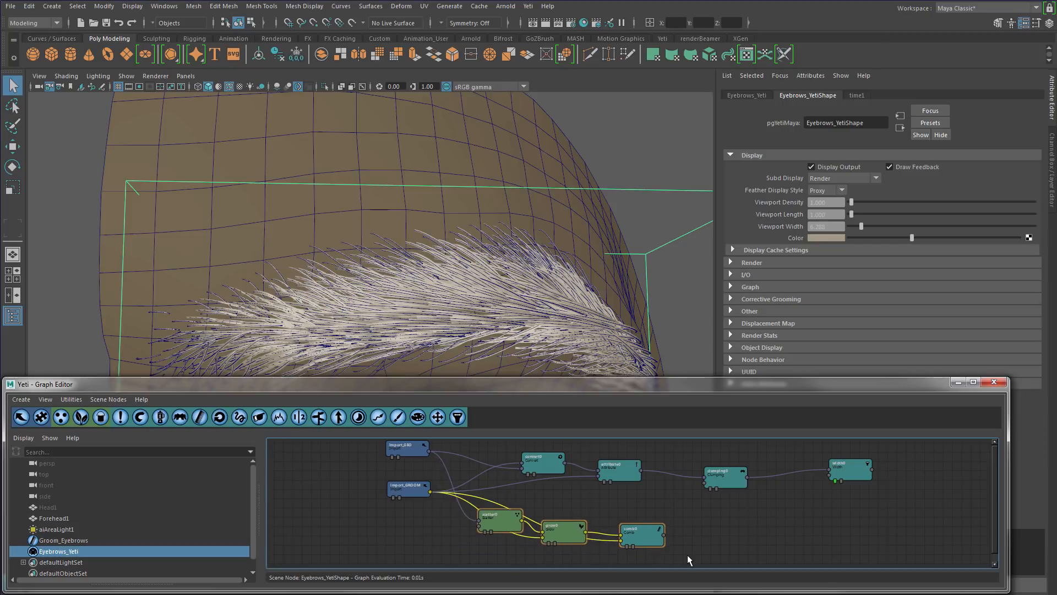
{"action": "scroll", "coordinate": [686, 533], "scroll_direction": "up", "scroll_amount": 3}
{"action": "scroll", "coordinate": [685, 534], "scroll_direction": "down", "scroll_amount": 2}
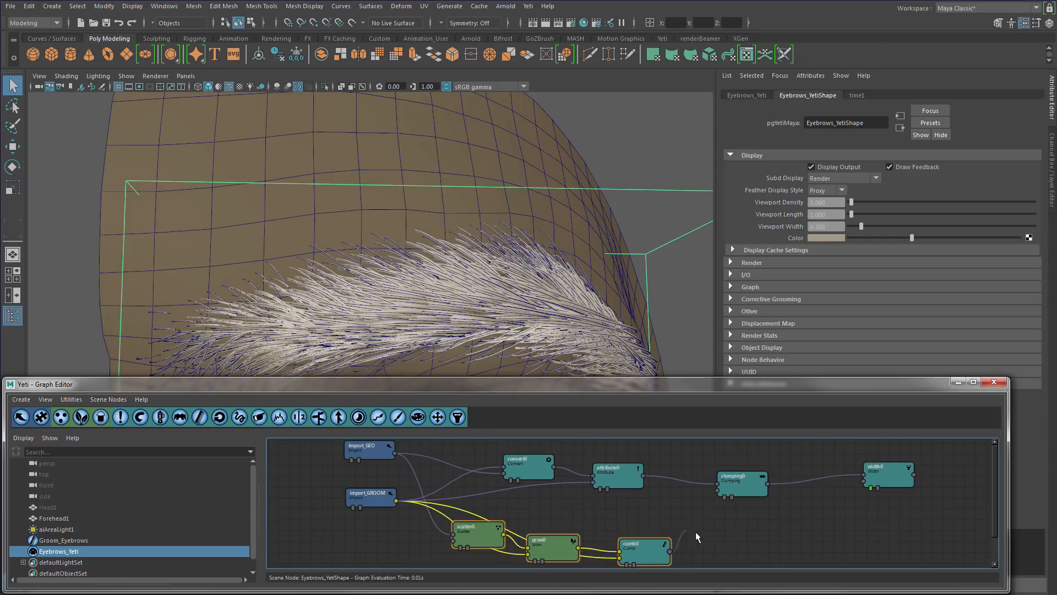
{"action": "left_click_drag", "start_coordinate": [696, 532], "coordinate": [717, 489]}
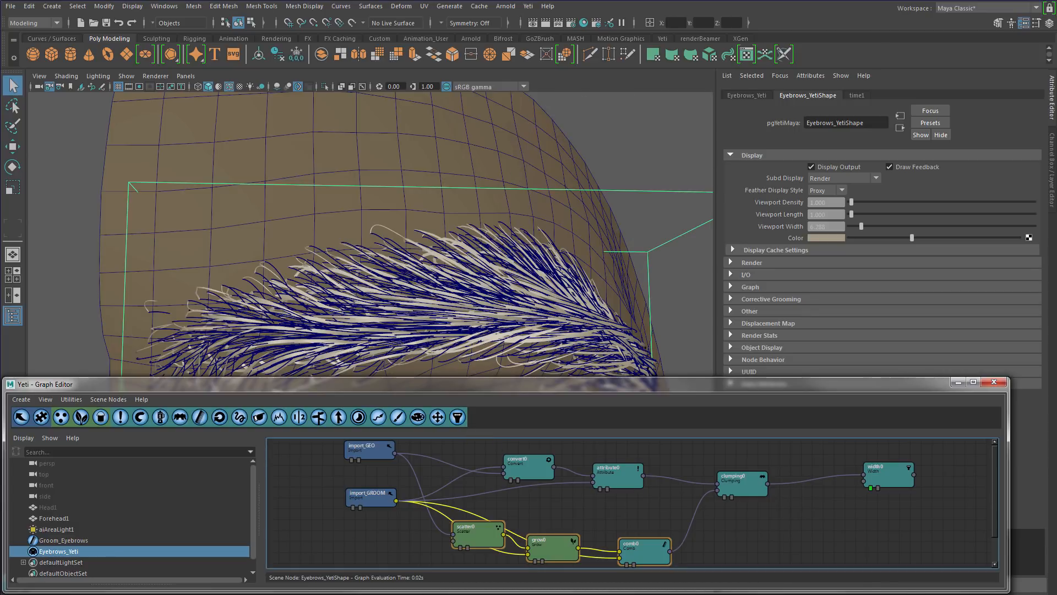
Select Groom_Eyebrows and hide it so only the Yeti fibres show, keeping the Outliner out of the way.
{"action": "left_click_drag", "start_coordinate": [0, 72], "coordinate": [105, 73]}
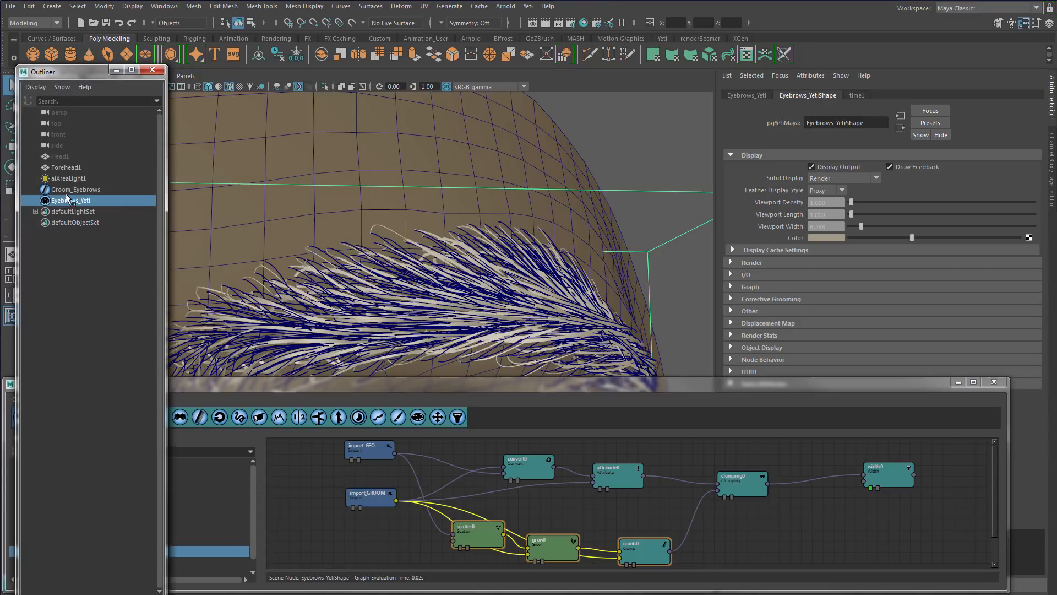
{"action": "left_click", "coordinate": [69, 189]}
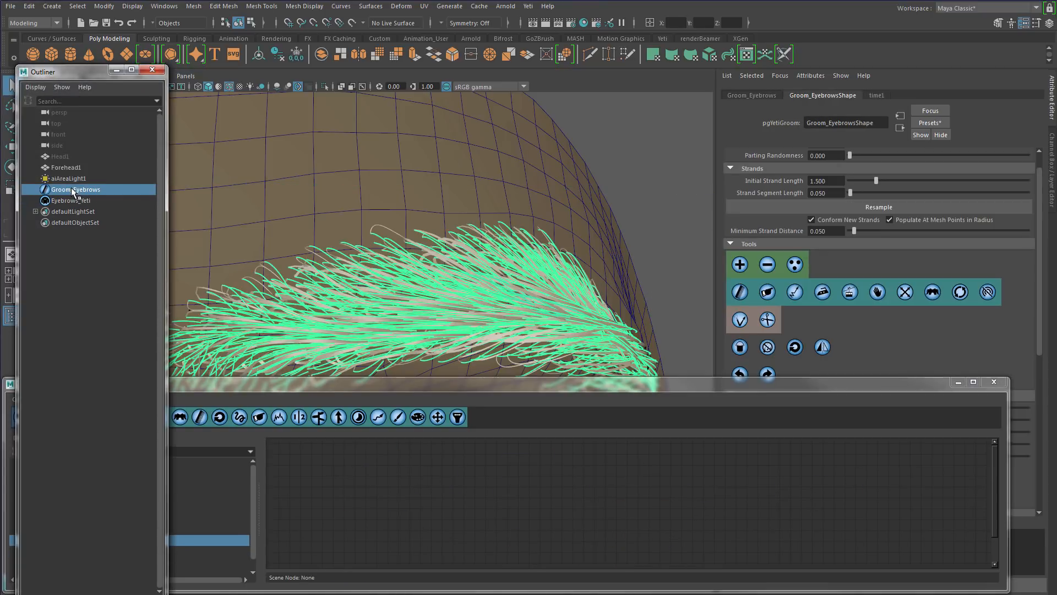
{"action": "left_click_drag", "start_coordinate": [95, 73], "coordinate": [0, 73]}
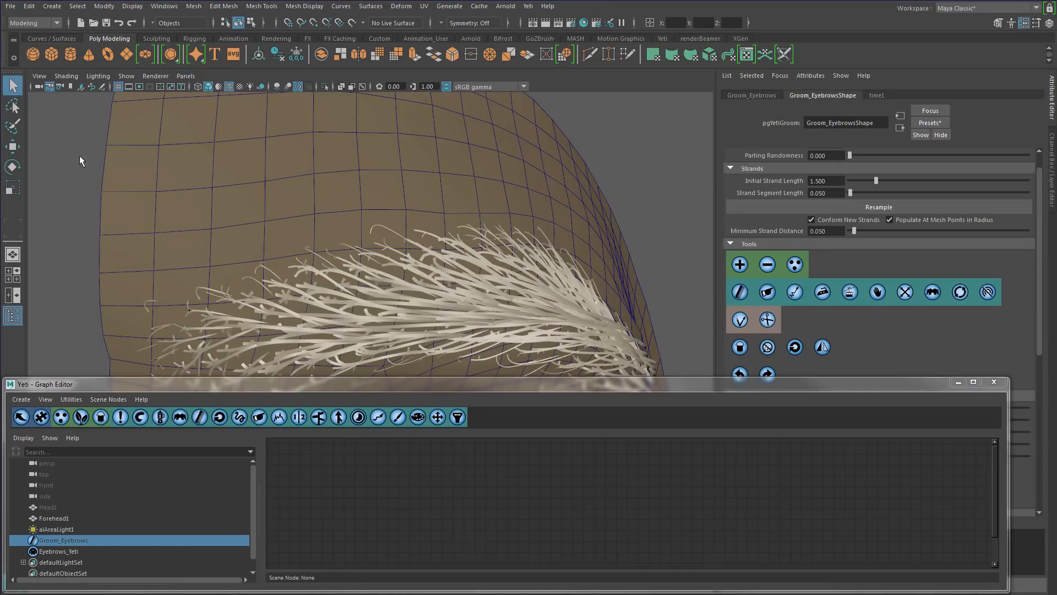
Reselect Eyebrows_Yeti and open the clumping0 node's settings, placing the inspector fully in view.
{"action": "left_click", "coordinate": [58, 551]}
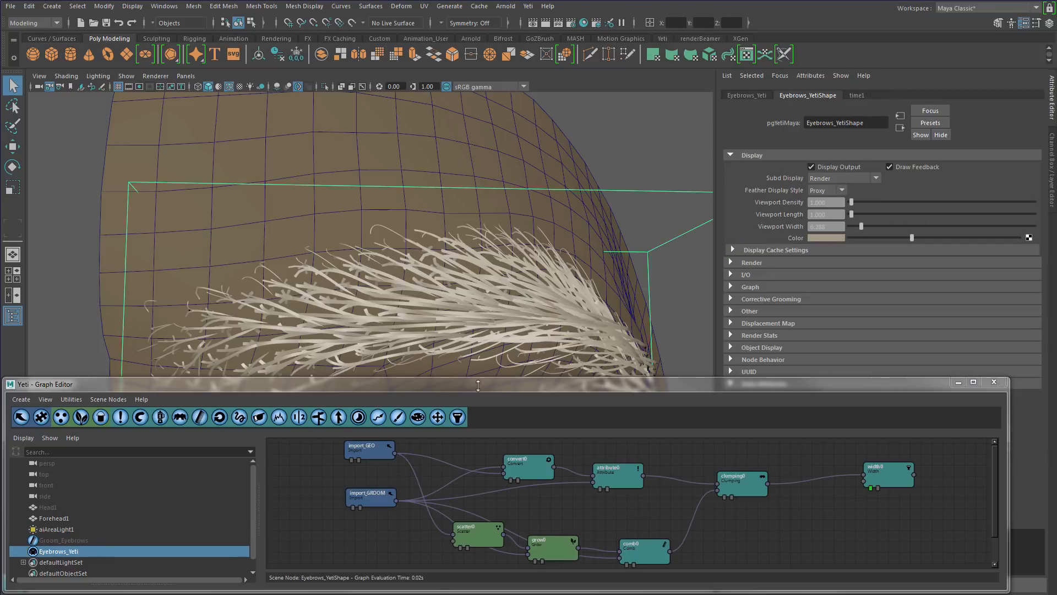
{"action": "double_click", "coordinate": [742, 480]}
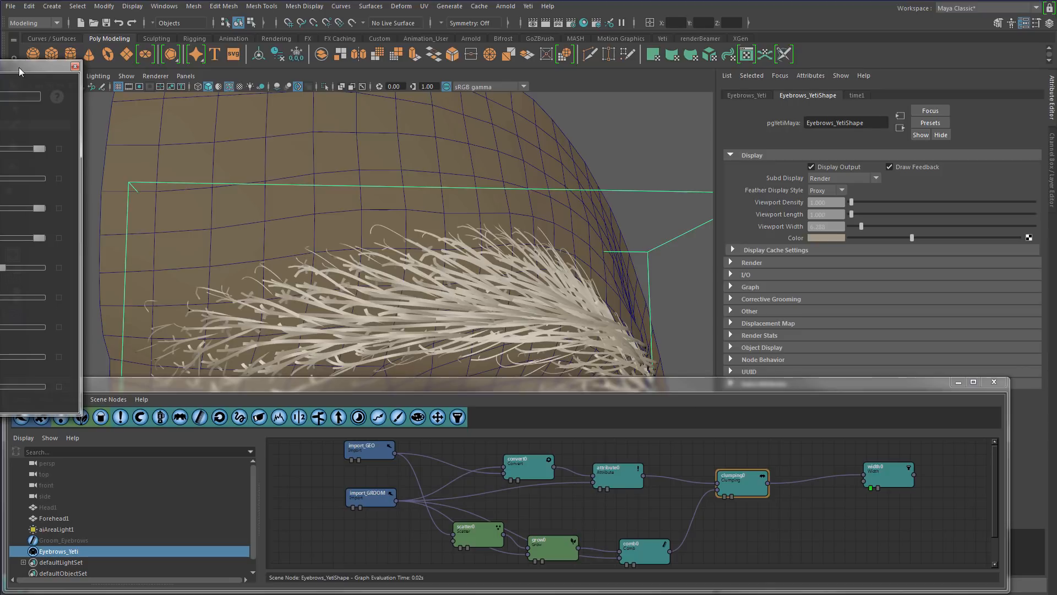
{"action": "left_click_drag", "start_coordinate": [19, 67], "coordinate": [166, 17]}
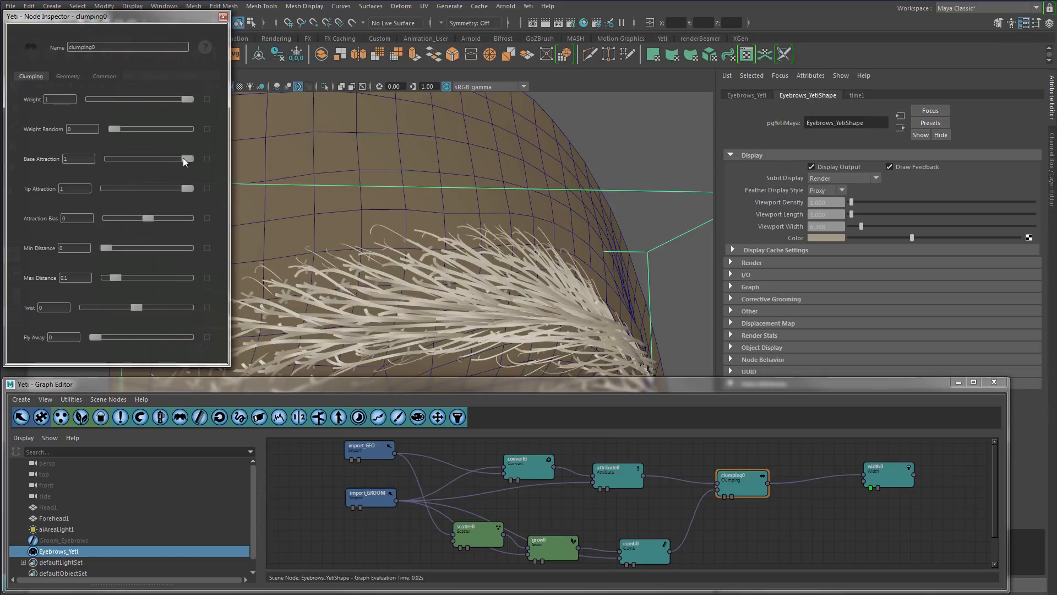
Set clumping0's Base Attraction to 0 and turn off its Maintain Length option, then close its inspector.
{"action": "left_click_drag", "start_coordinate": [183, 158], "coordinate": [93, 154]}
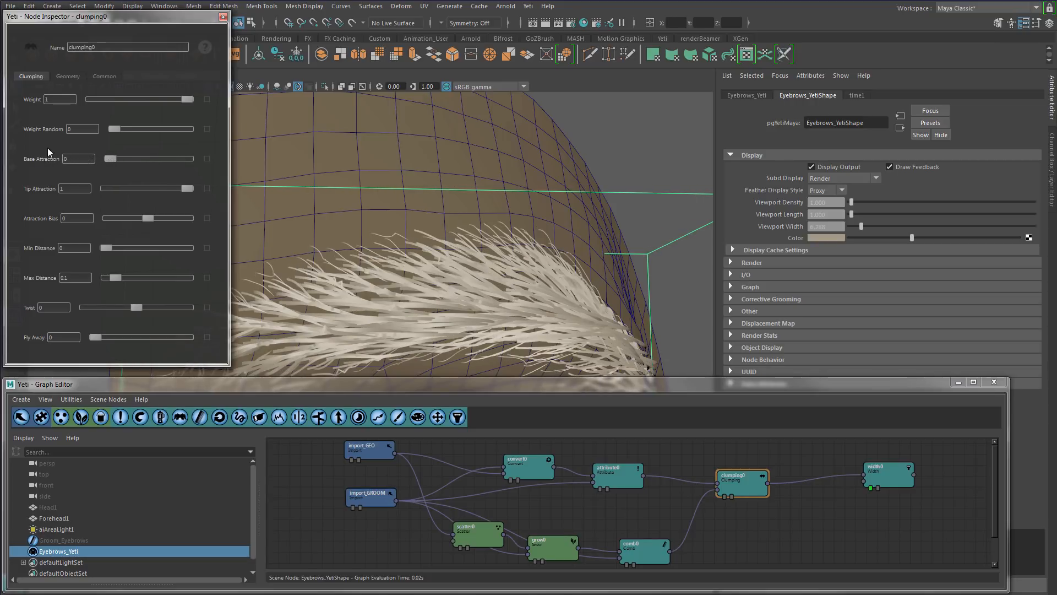
{"action": "left_click", "coordinate": [68, 77]}
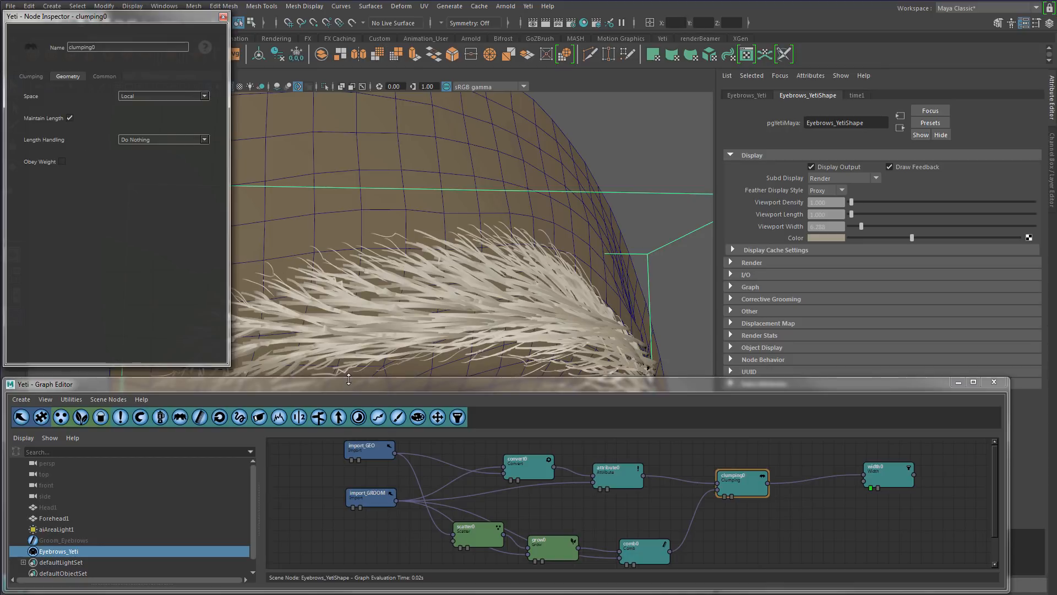
{"action": "left_click_drag", "start_coordinate": [349, 378], "coordinate": [349, 435]}
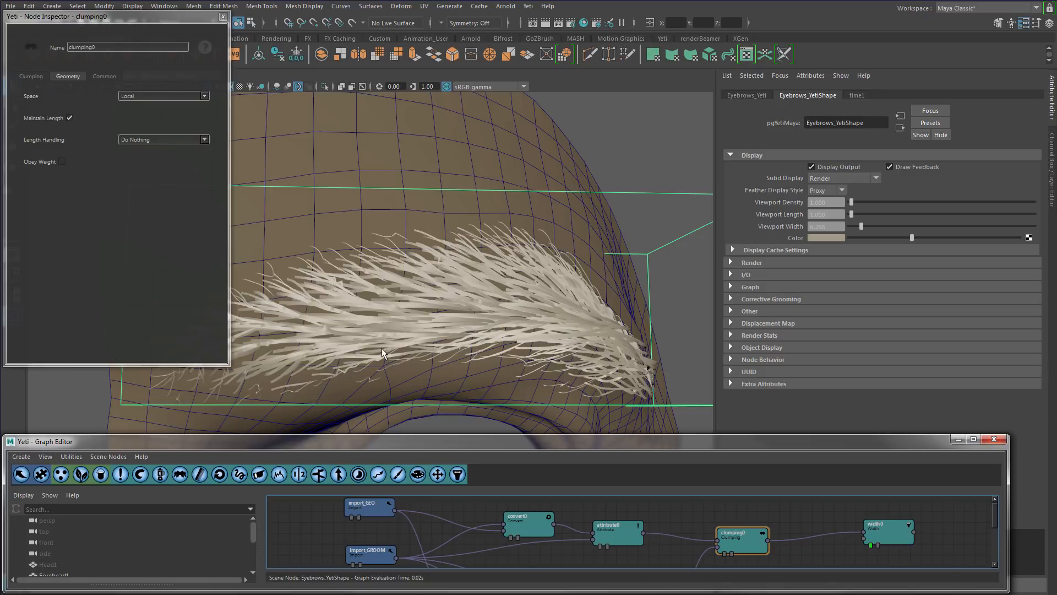
{"action": "left_click", "coordinate": [69, 117]}
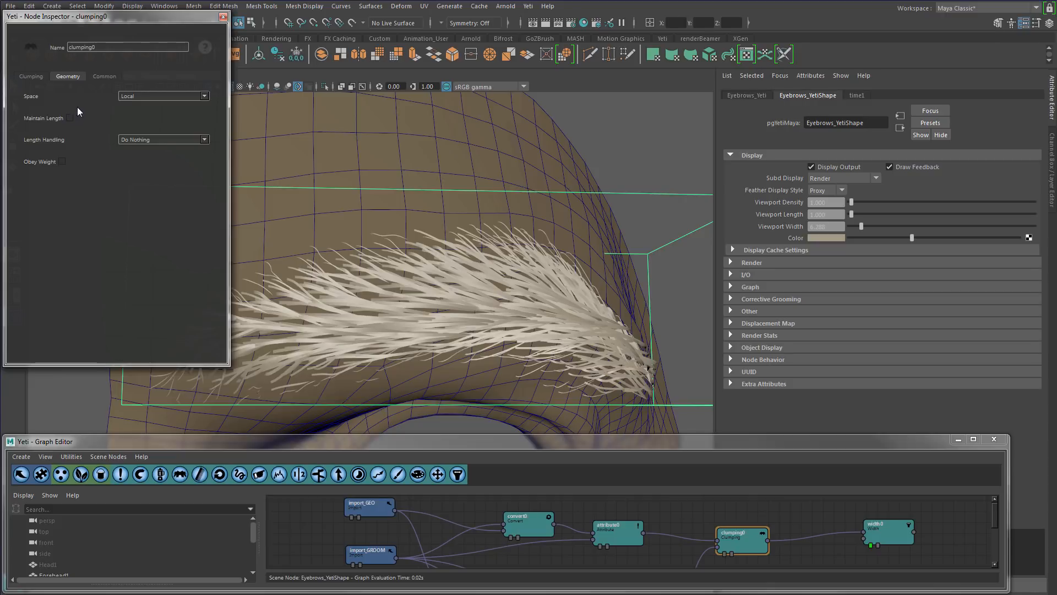
{"action": "left_click", "coordinate": [31, 78]}
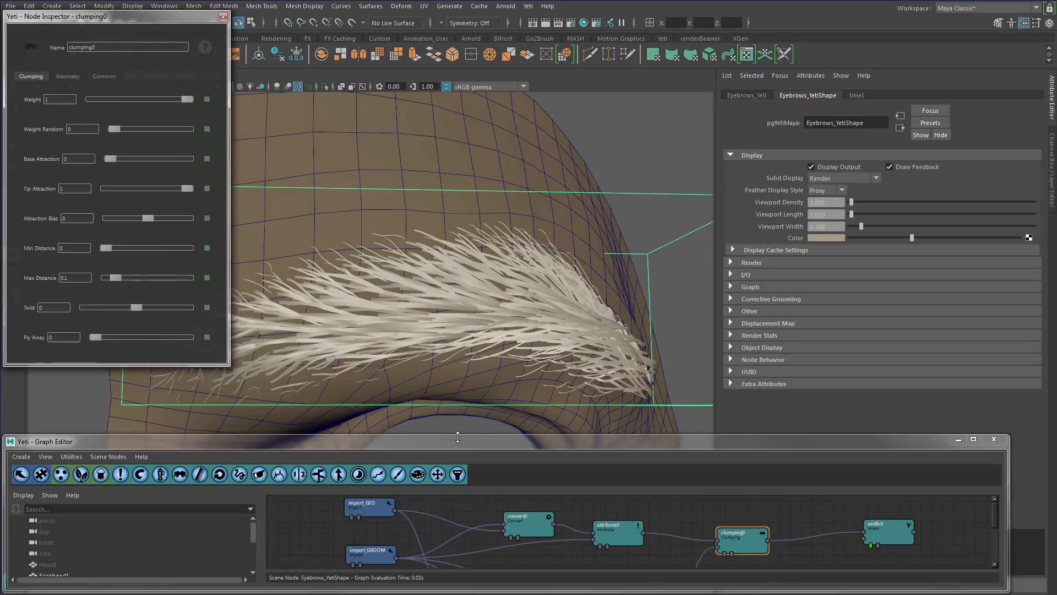
{"action": "left_click_drag", "start_coordinate": [457, 436], "coordinate": [458, 380]}
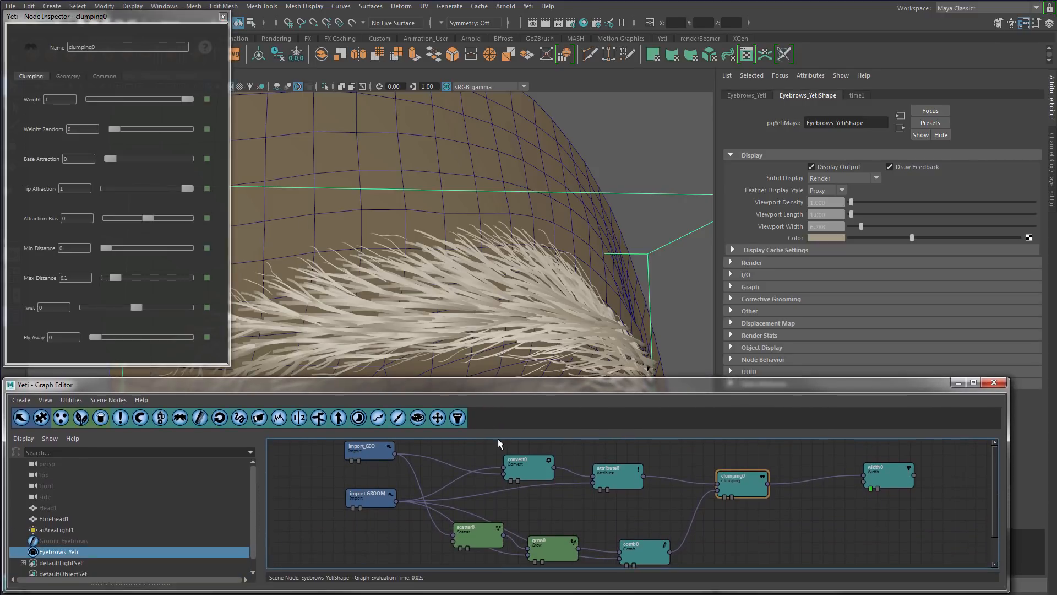
{"action": "left_click", "coordinate": [223, 17]}
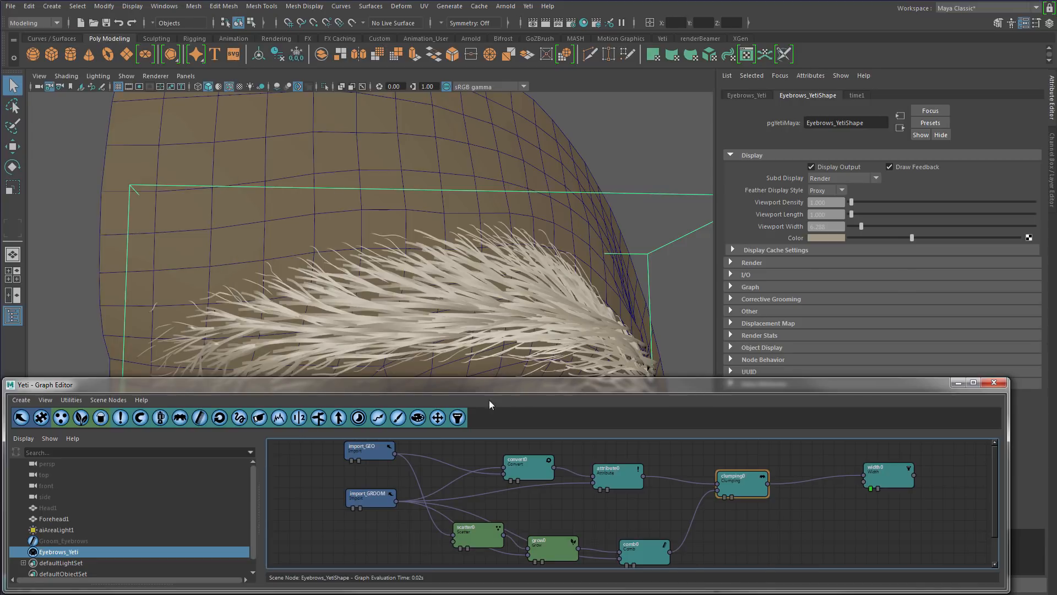
Set the scatter0 node's Density Multiplier to 41.5, keeping the inspector and graph window clear of the eyebrow.
{"action": "double_click", "coordinate": [475, 527]}
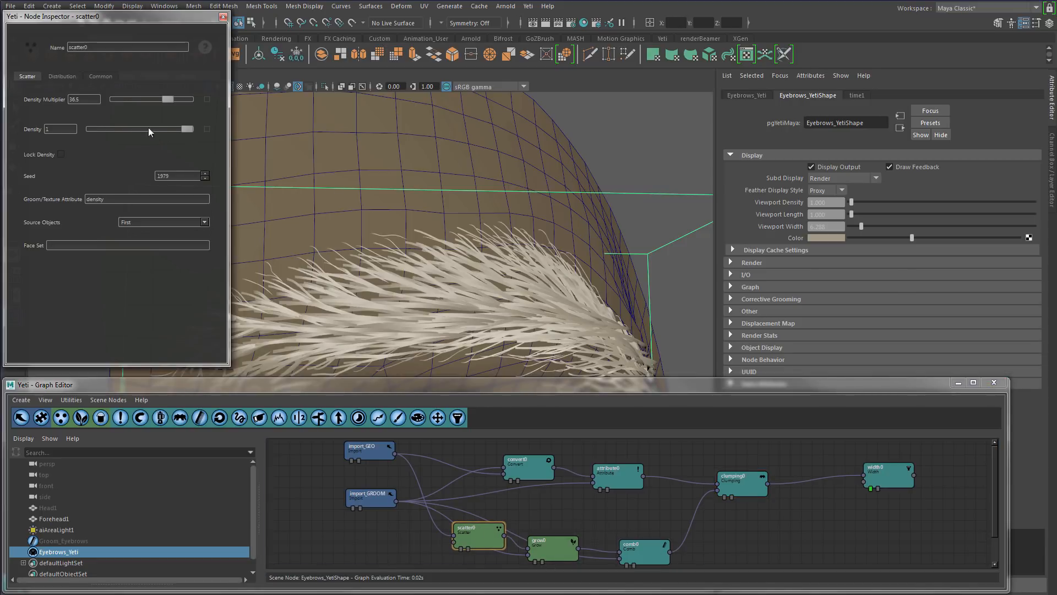
{"action": "left_click_drag", "start_coordinate": [165, 98], "coordinate": [129, 97]}
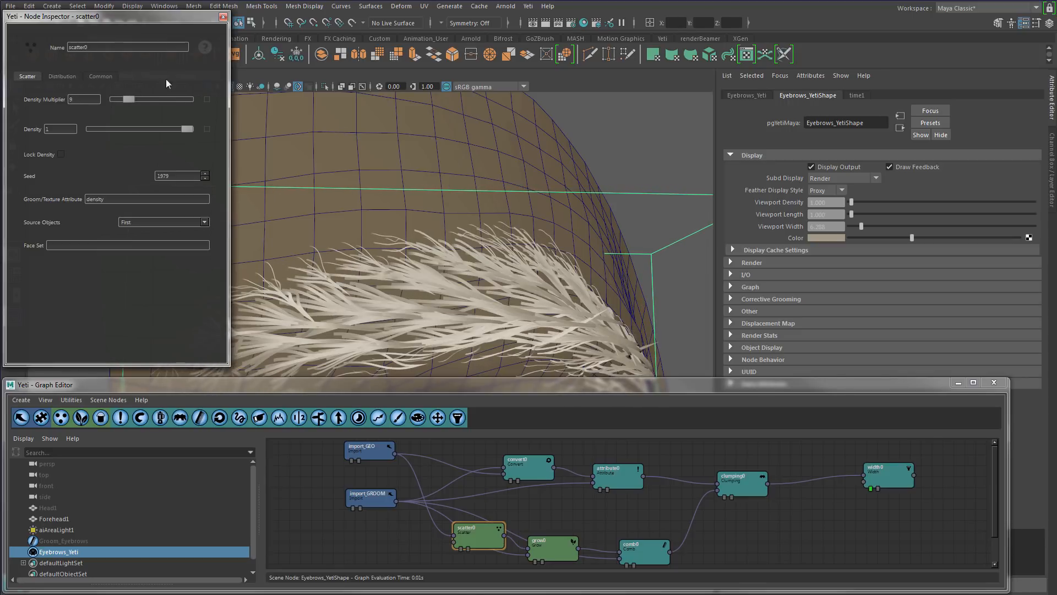
{"action": "left_click_drag", "start_coordinate": [169, 23], "coordinate": [957, 40]}
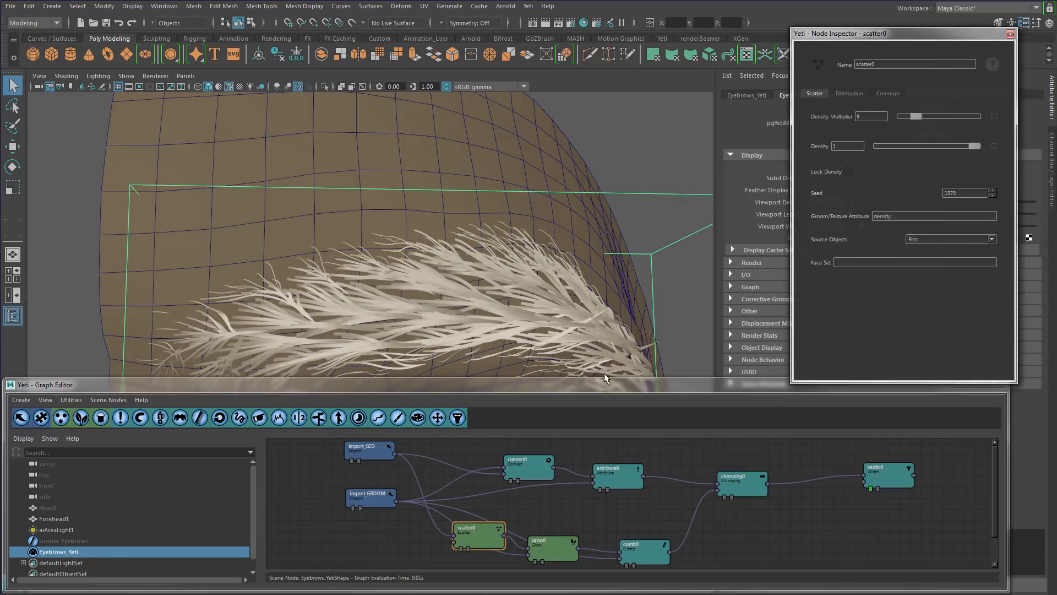
{"action": "left_click_drag", "start_coordinate": [624, 376], "coordinate": [636, 423]}
{"action": "left_click_drag", "start_coordinate": [913, 116], "coordinate": [964, 123]}
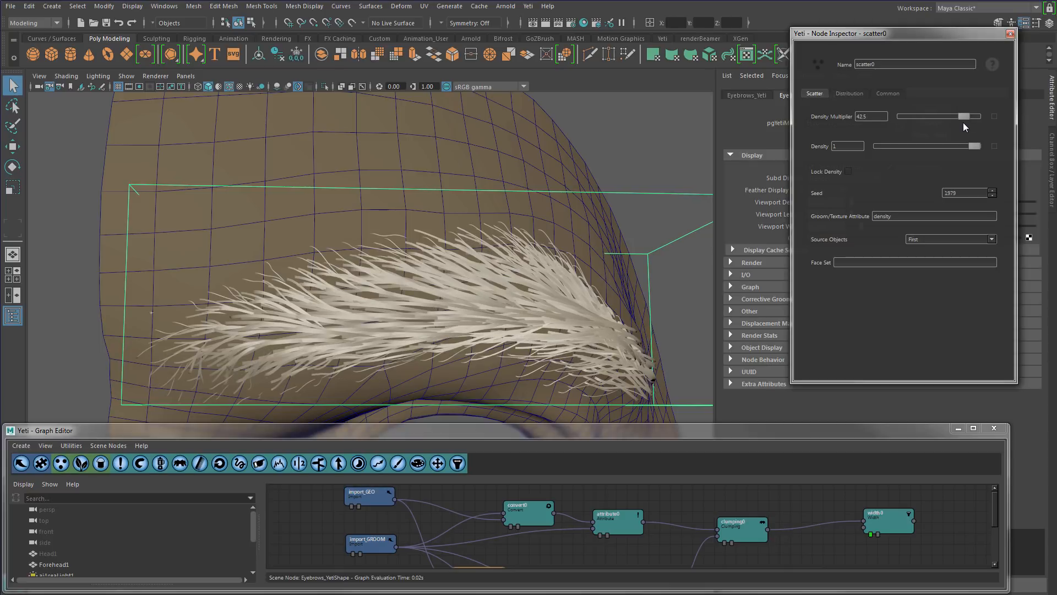
Change the scatter0 node's Seed to 1983 and close its inspector.
{"action": "left_click", "coordinate": [992, 191]}
{"action": "left_click", "coordinate": [992, 191]}
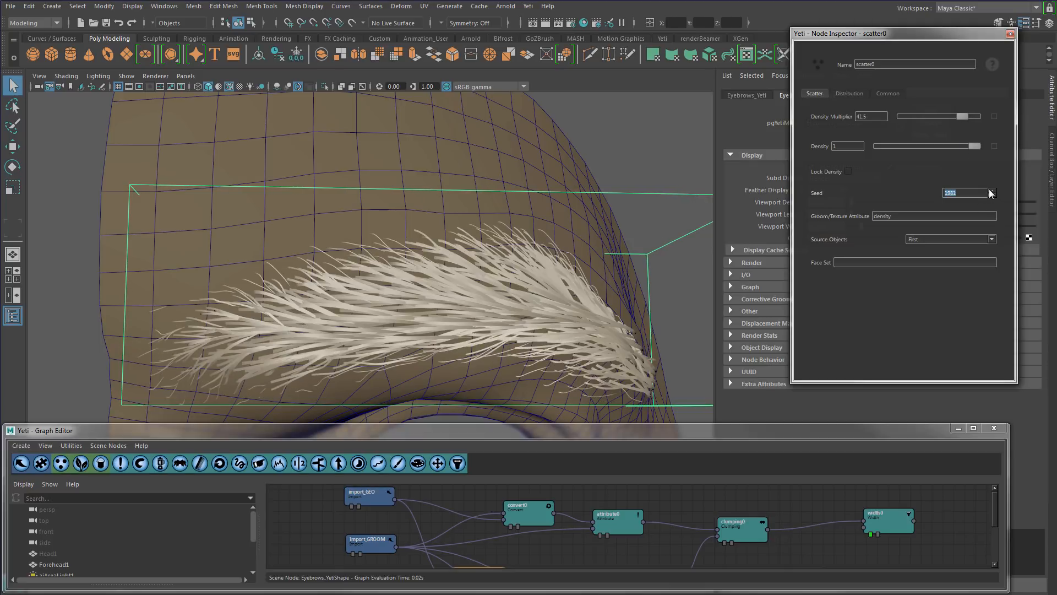
{"action": "left_click", "coordinate": [992, 190]}
{"action": "left_click", "coordinate": [992, 191]}
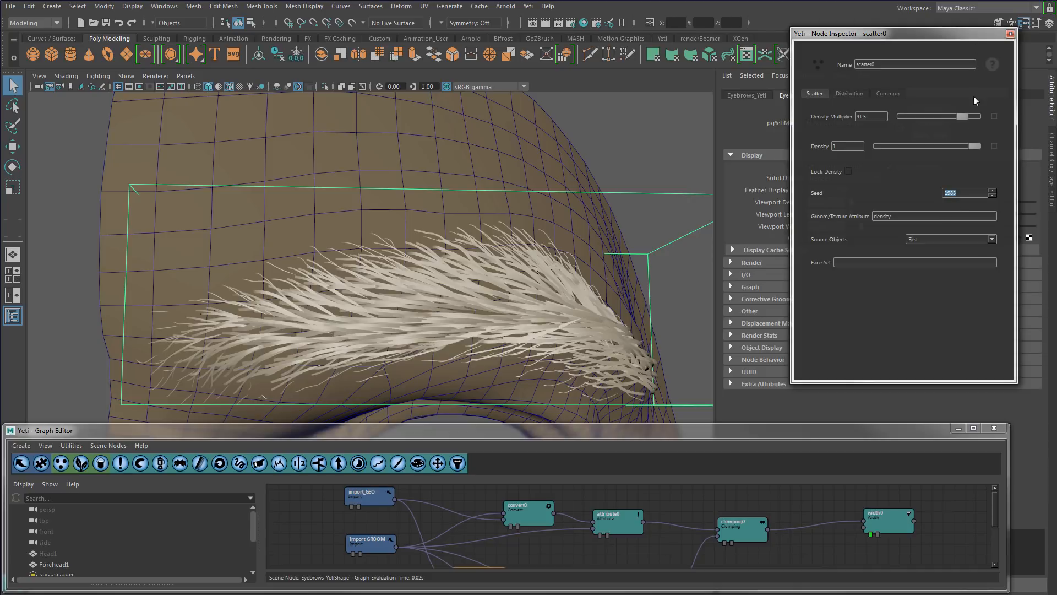
{"action": "left_click", "coordinate": [1011, 34]}
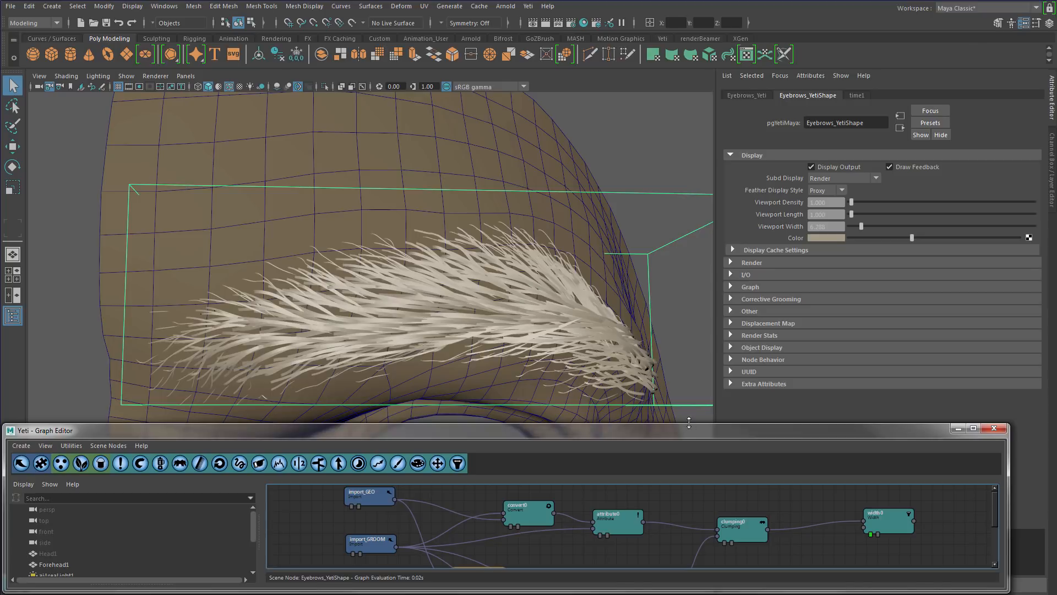
Space out clumping0 and comb0 in the graph and insert a Scraggle node between them.
{"action": "left_click_drag", "start_coordinate": [690, 423], "coordinate": [690, 386]}
{"action": "left_click_drag", "start_coordinate": [744, 491], "coordinate": [772, 498]}
{"action": "left_click_drag", "start_coordinate": [651, 560], "coordinate": [641, 546]}
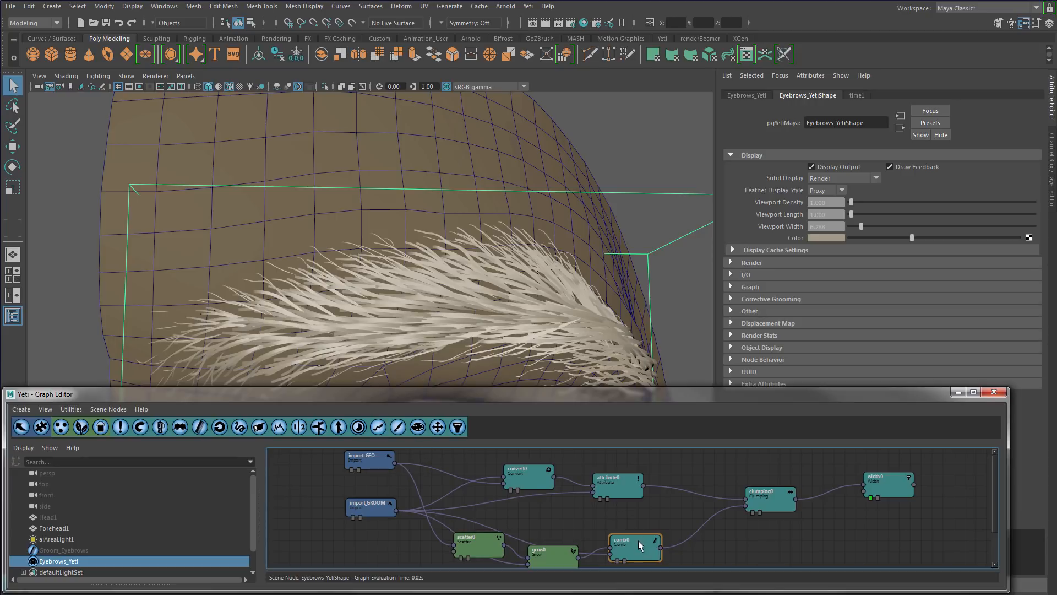
{"action": "left_click_drag", "start_coordinate": [627, 544], "coordinate": [622, 544]}
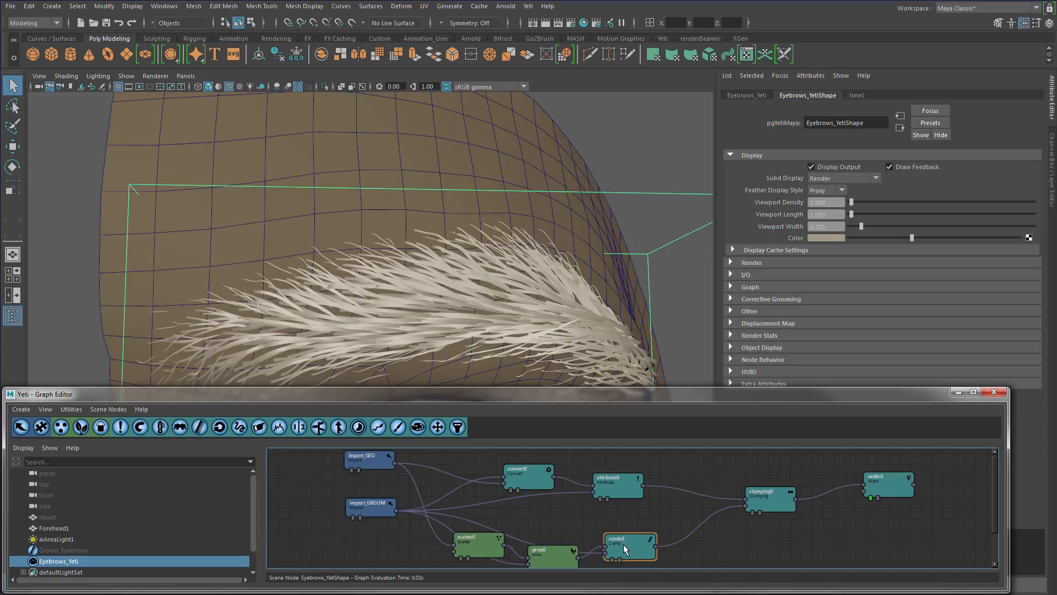
{"action": "left_click", "coordinate": [378, 427]}
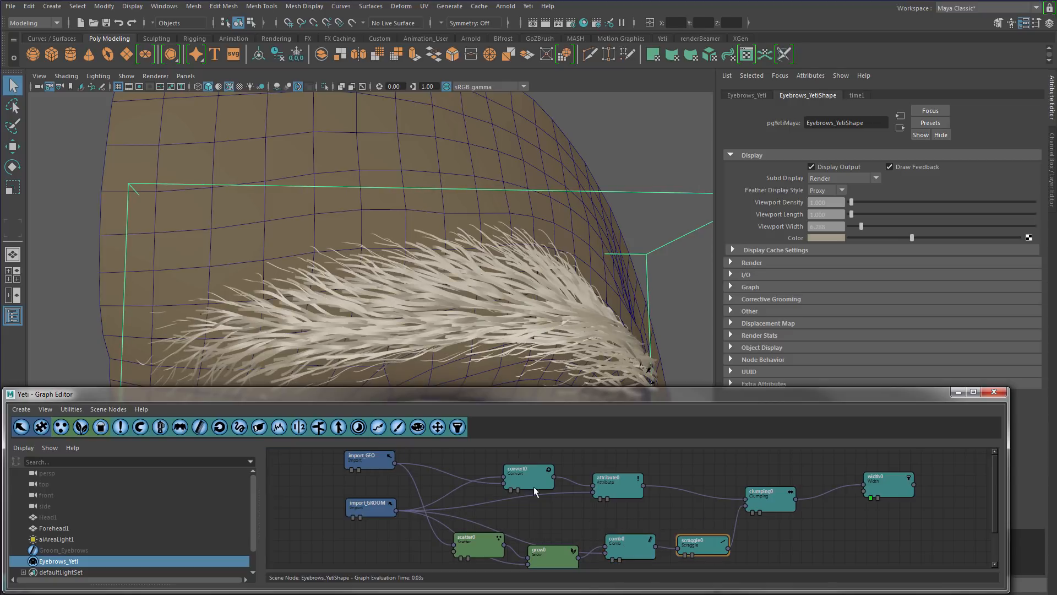
Set the scraggle0 node's Scraggle to 0.18 and Scraggle Frequency to 1.8, and close its inspector.
{"action": "left_click", "coordinate": [698, 544]}
{"action": "double_click", "coordinate": [696, 542]}
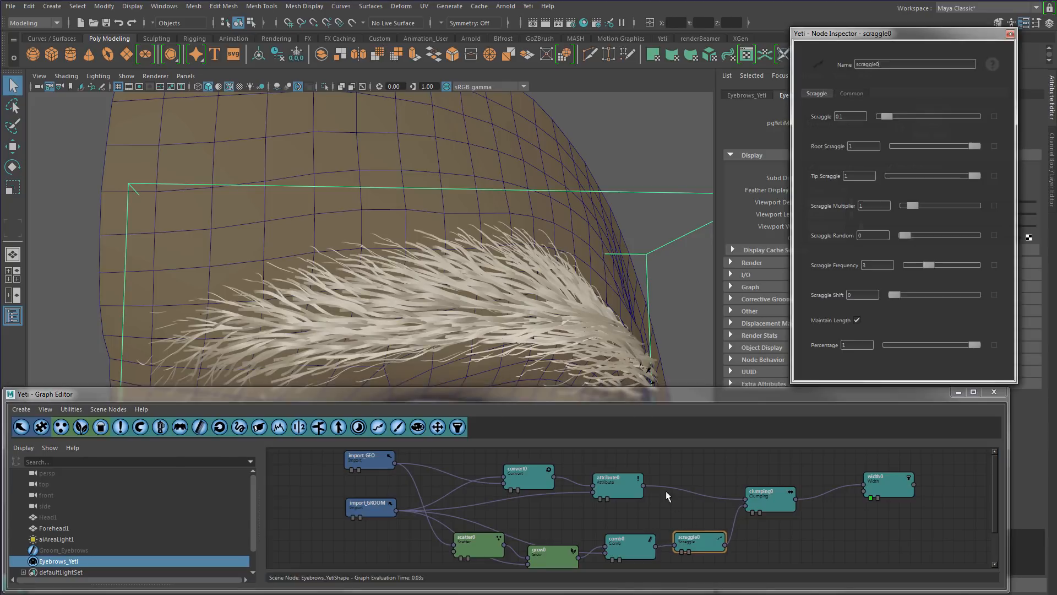
{"action": "left_click_drag", "start_coordinate": [881, 34], "coordinate": [846, 17]}
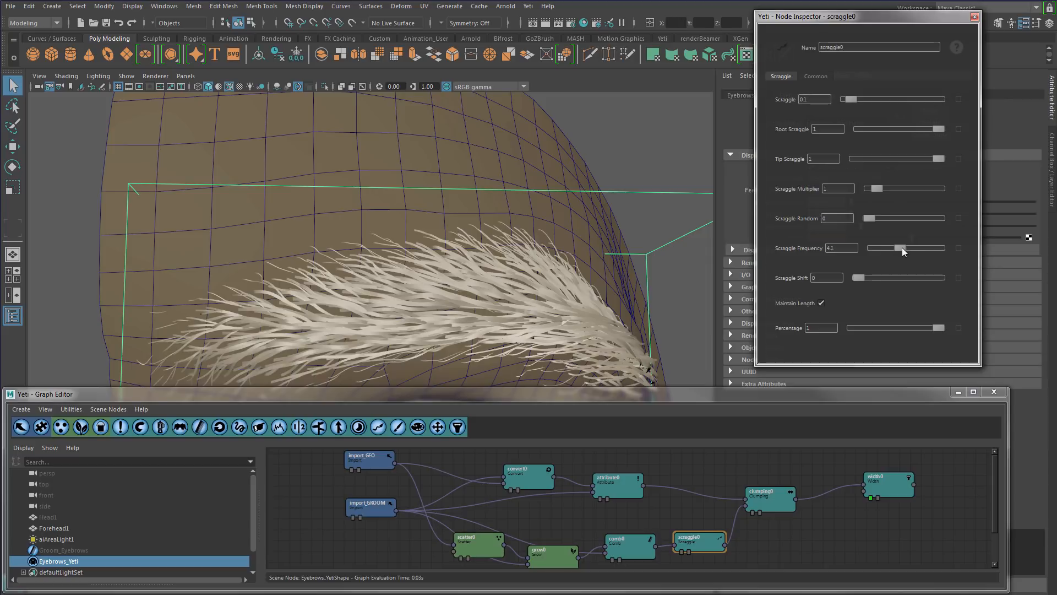
{"action": "left_click_drag", "start_coordinate": [902, 249], "coordinate": [885, 249]}
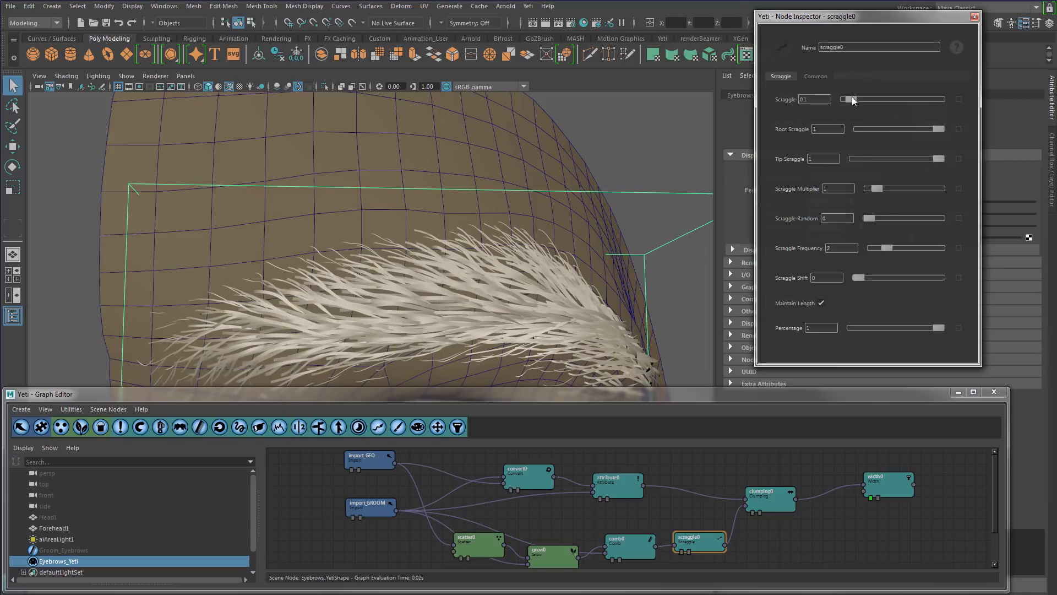
{"action": "left_click_drag", "start_coordinate": [851, 97], "coordinate": [854, 97]}
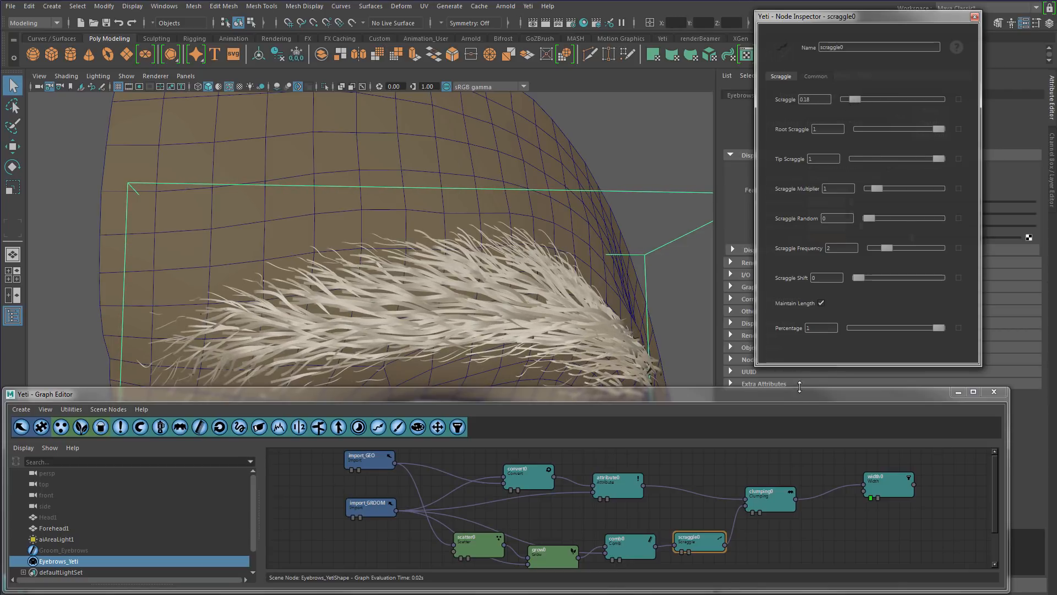
{"action": "left_click_drag", "start_coordinate": [799, 387], "coordinate": [800, 395]}
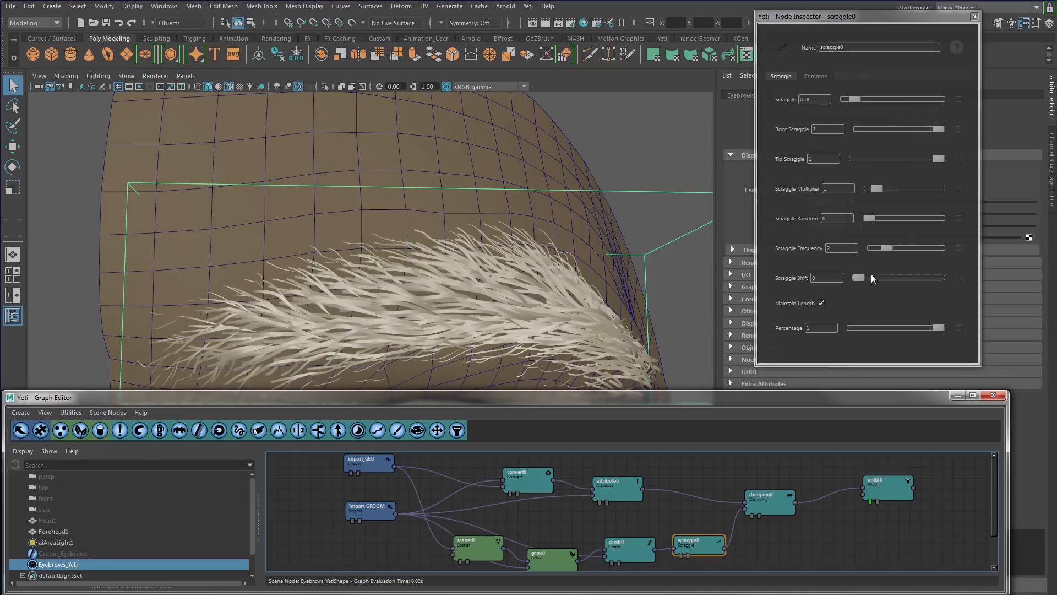
{"action": "mouse_move", "coordinate": [885, 246]}
{"action": "left_mouse_down"}
{"action": "mouse_move", "coordinate": [910, 247]}
{"action": "mouse_move", "coordinate": [873, 244]}
{"action": "mouse_move", "coordinate": [885, 250]}
{"action": "left_mouse_up"}
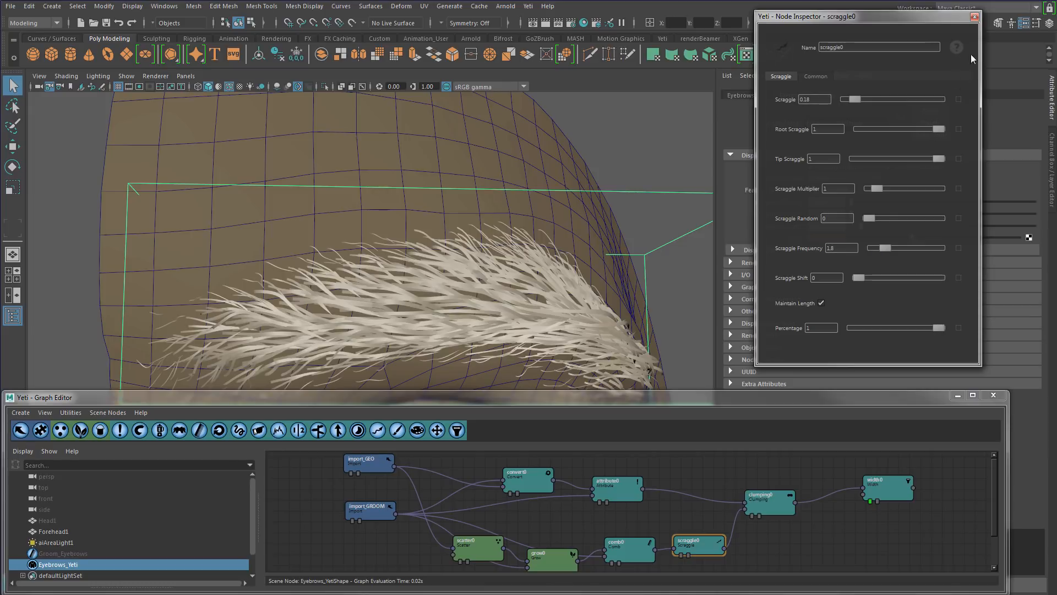
{"action": "left_click", "coordinate": [976, 18]}
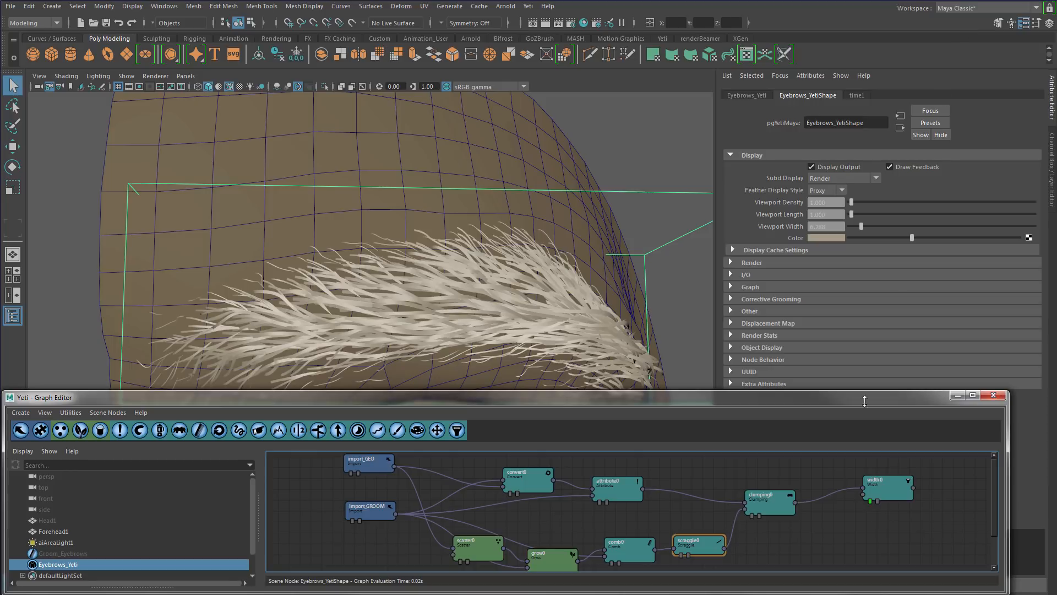
Insert a second Scraggle node between clumping0 and width0, moving width0 away to make room.
{"action": "left_click", "coordinate": [765, 503]}
{"action": "left_click_drag", "start_coordinate": [765, 502], "coordinate": [764, 506]}
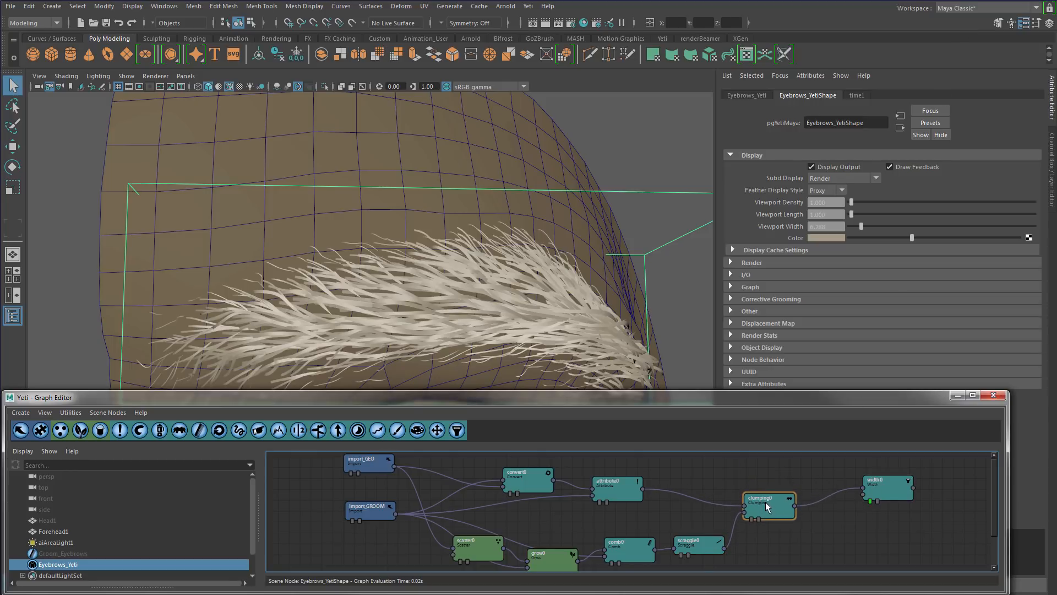
{"action": "left_click", "coordinate": [378, 430]}
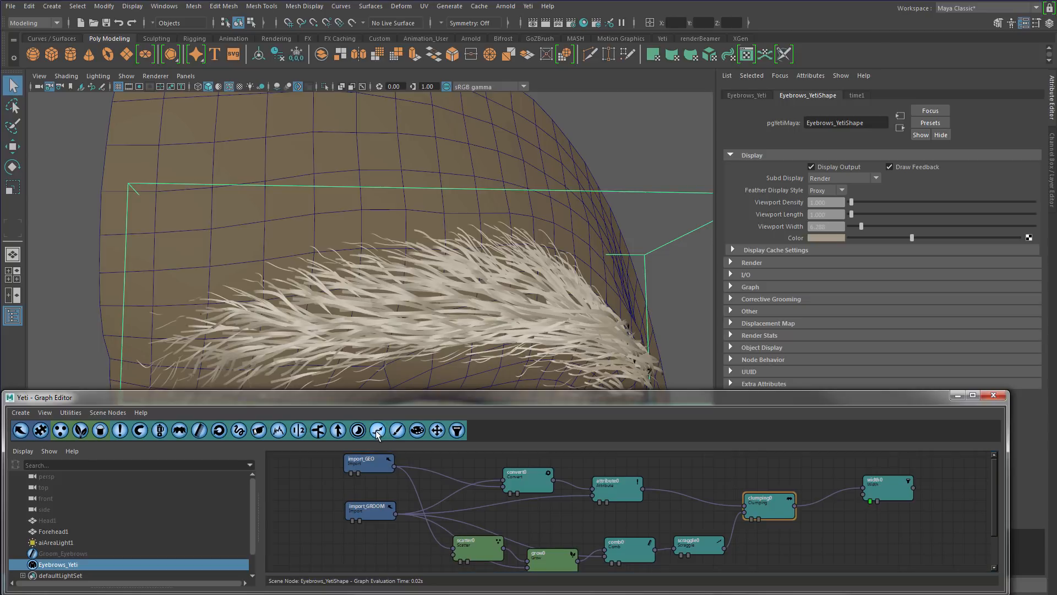
{"action": "left_click_drag", "start_coordinate": [882, 485], "coordinate": [918, 483]}
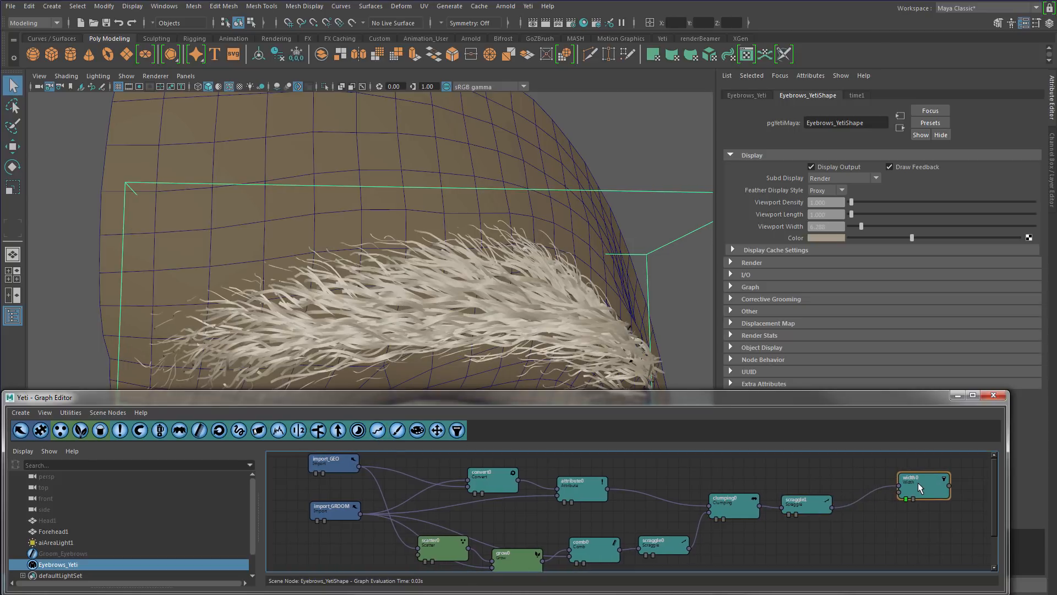
{"action": "left_click_drag", "start_coordinate": [810, 495], "coordinate": [817, 488]}
Set the scraggle1 node's Root Scraggle to 0, Scraggle to 0.22, Scraggle Frequency to 2.4 and Percentage to 0.49.
{"action": "double_click", "coordinate": [808, 499]}
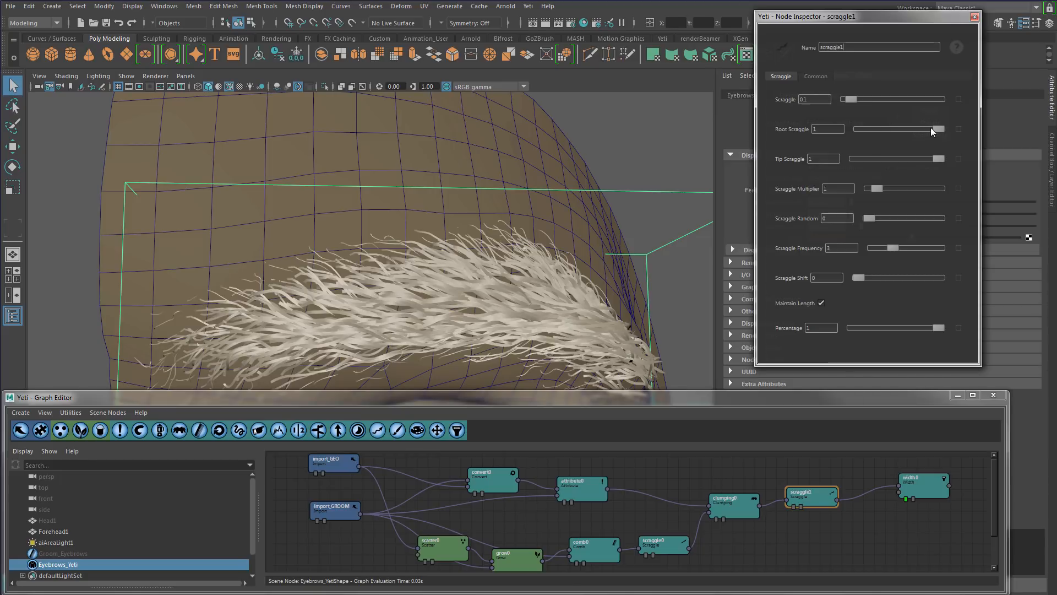
{"action": "left_click_drag", "start_coordinate": [930, 127], "coordinate": [843, 120]}
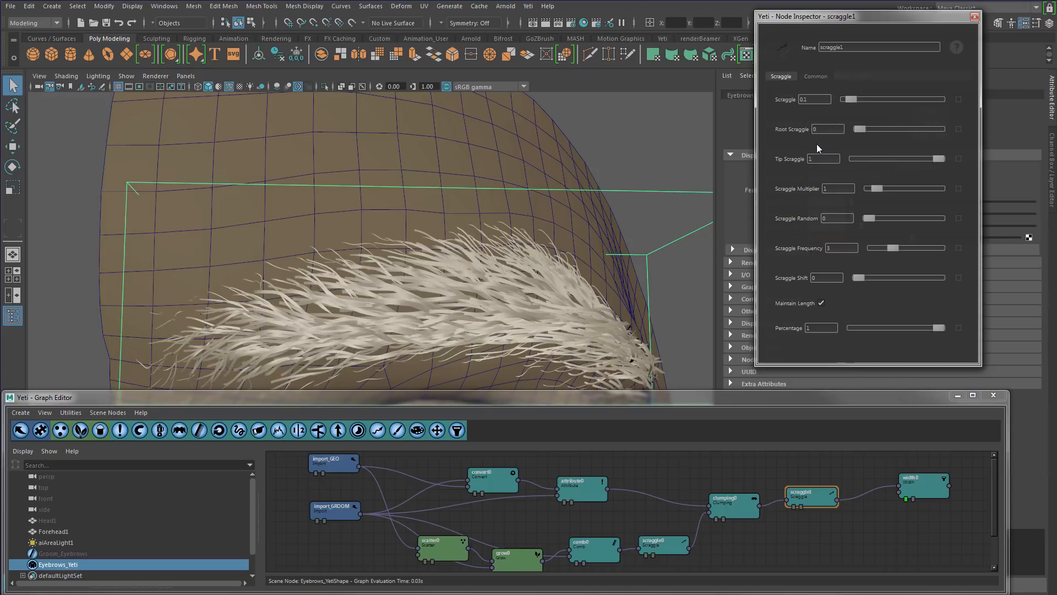
{"action": "left_click_drag", "start_coordinate": [852, 98], "coordinate": [870, 105]}
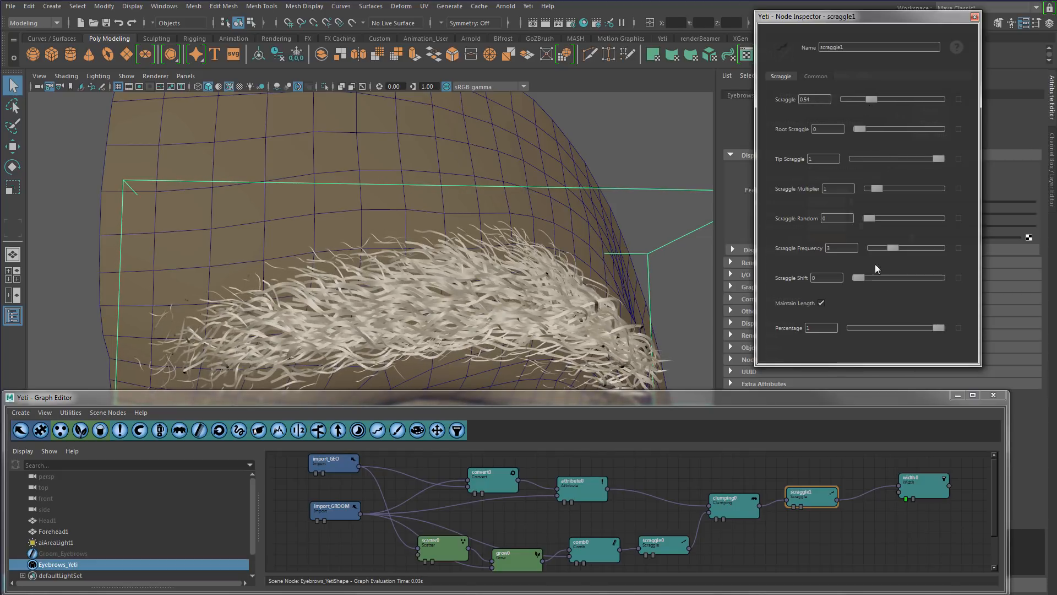
{"action": "left_click_drag", "start_coordinate": [893, 248], "coordinate": [878, 249]}
{"action": "left_click_drag", "start_coordinate": [885, 247], "coordinate": [888, 247]}
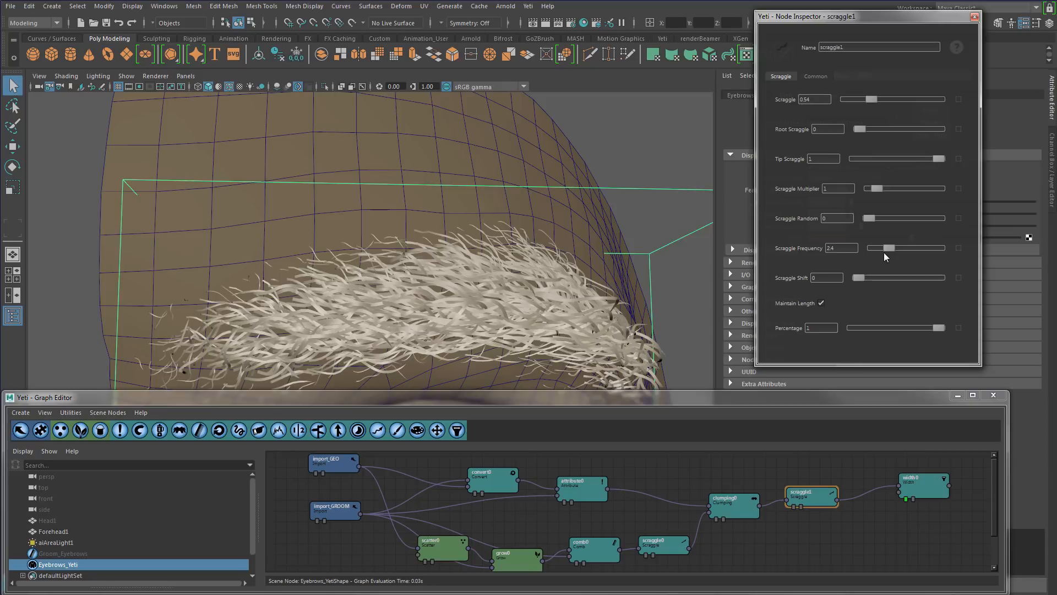
{"action": "mouse_move", "coordinate": [871, 99]}
{"action": "left_mouse_down"}
{"action": "mouse_move", "coordinate": [845, 98]}
{"action": "mouse_move", "coordinate": [856, 100]}
{"action": "left_mouse_up"}
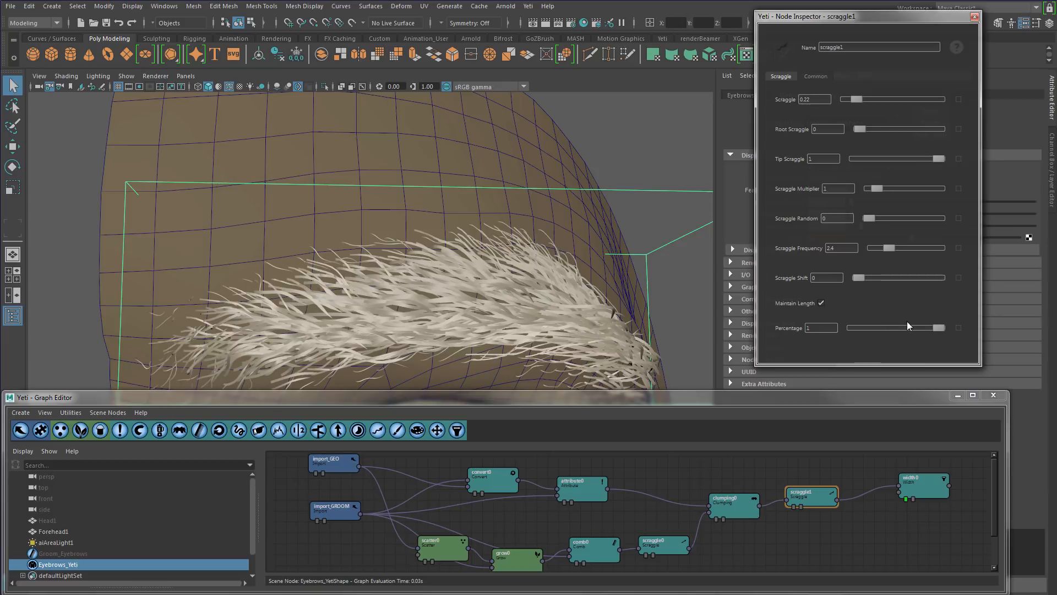
{"action": "left_click_drag", "start_coordinate": [940, 329], "coordinate": [897, 334]}
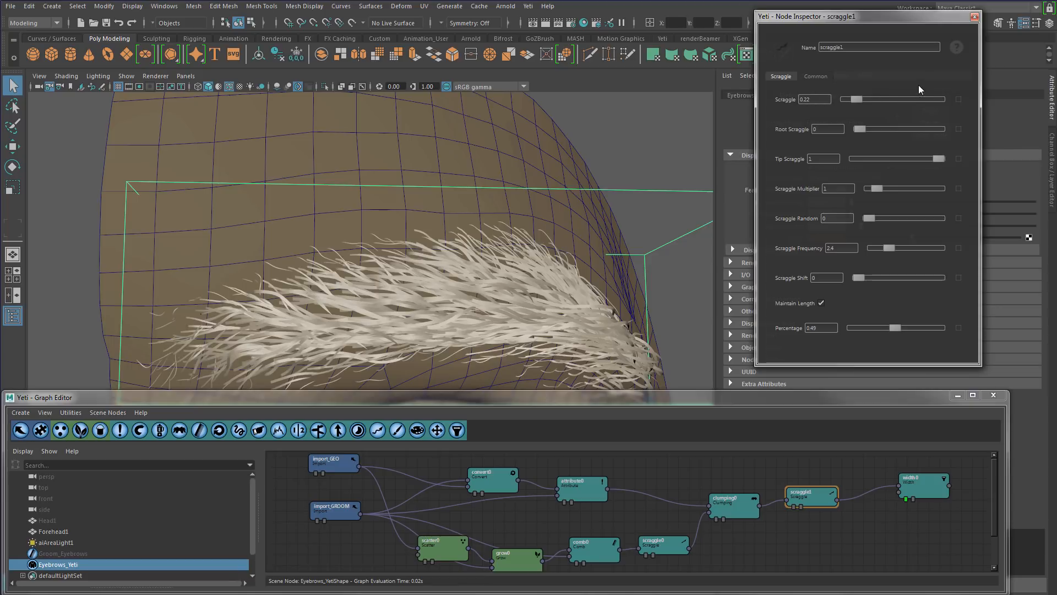
{"action": "left_click", "coordinate": [974, 18]}
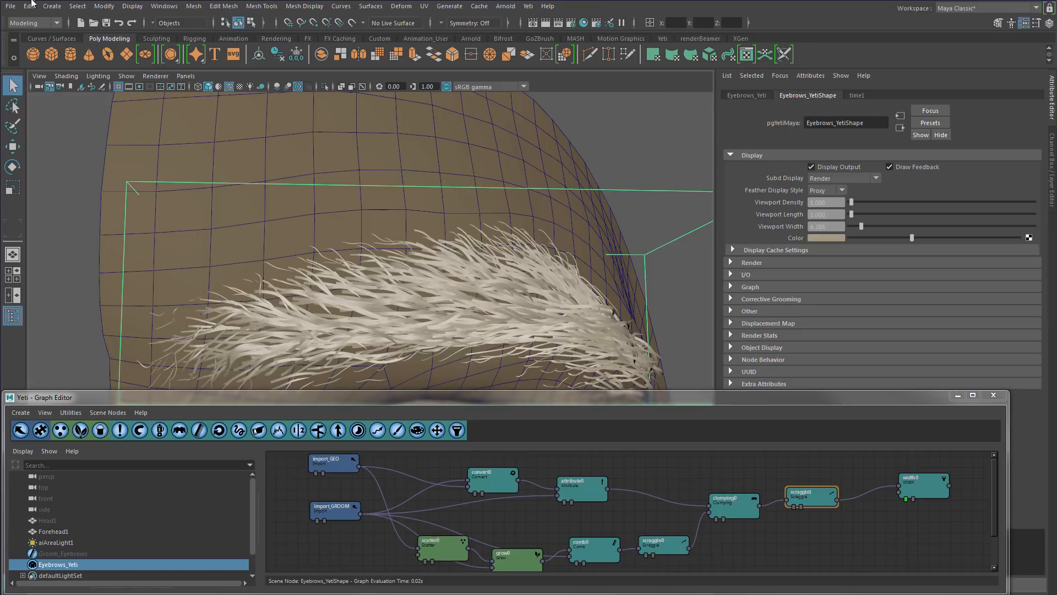
Render the eyebrow from the perspective camera in the Arnold RenderView.
{"action": "left_click", "coordinate": [514, 8]}
{"action": "left_click", "coordinate": [511, 21]}
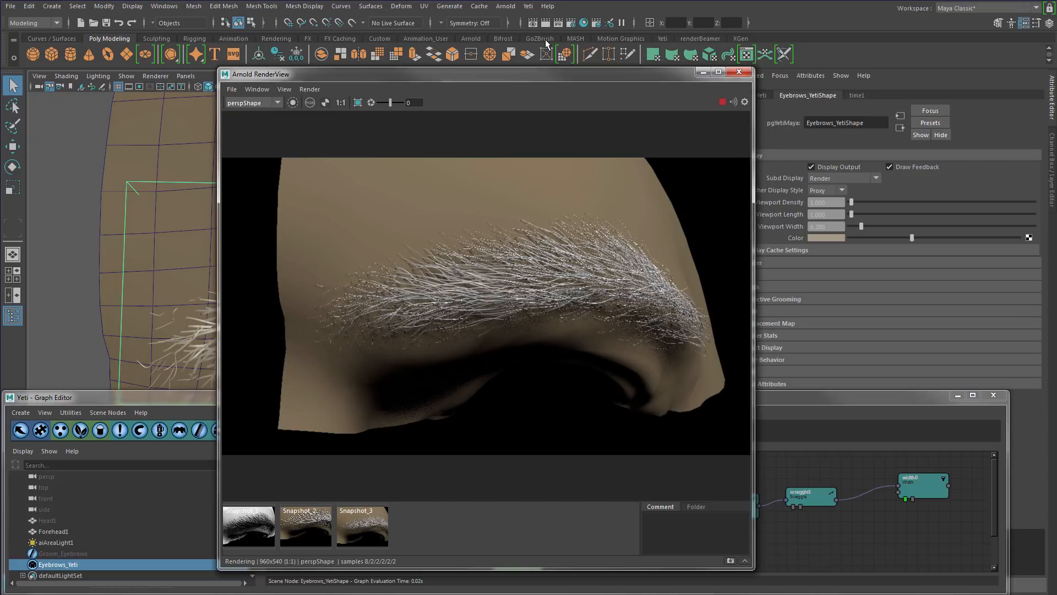
Store the finished render as a snapshot, compare it with Snapshot_3, and close the render view.
{"action": "left_click", "coordinate": [730, 561]}
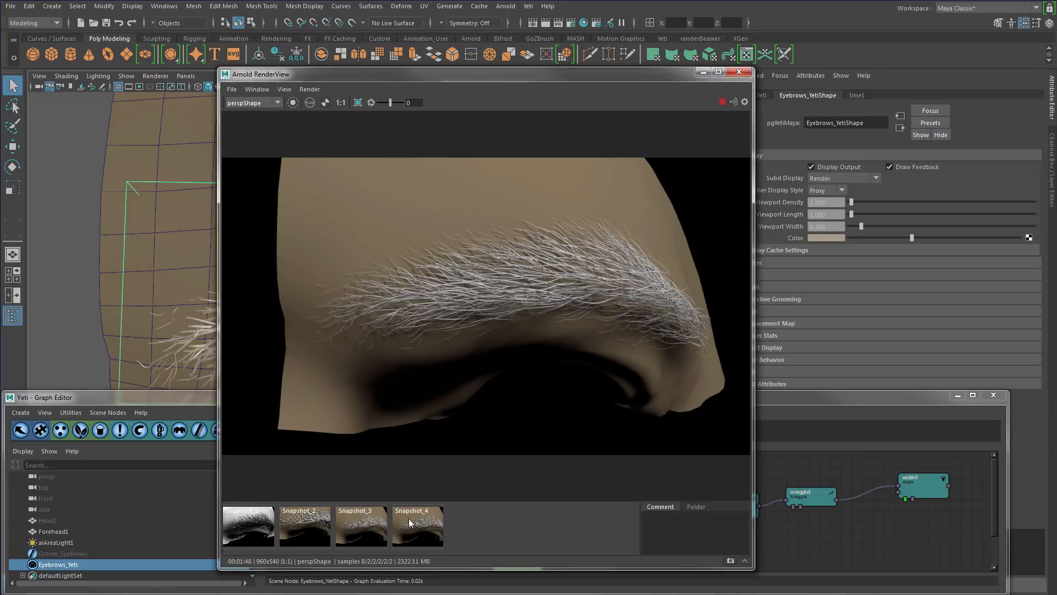
{"action": "left_click", "coordinate": [356, 524]}
{"action": "left_click", "coordinate": [410, 528]}
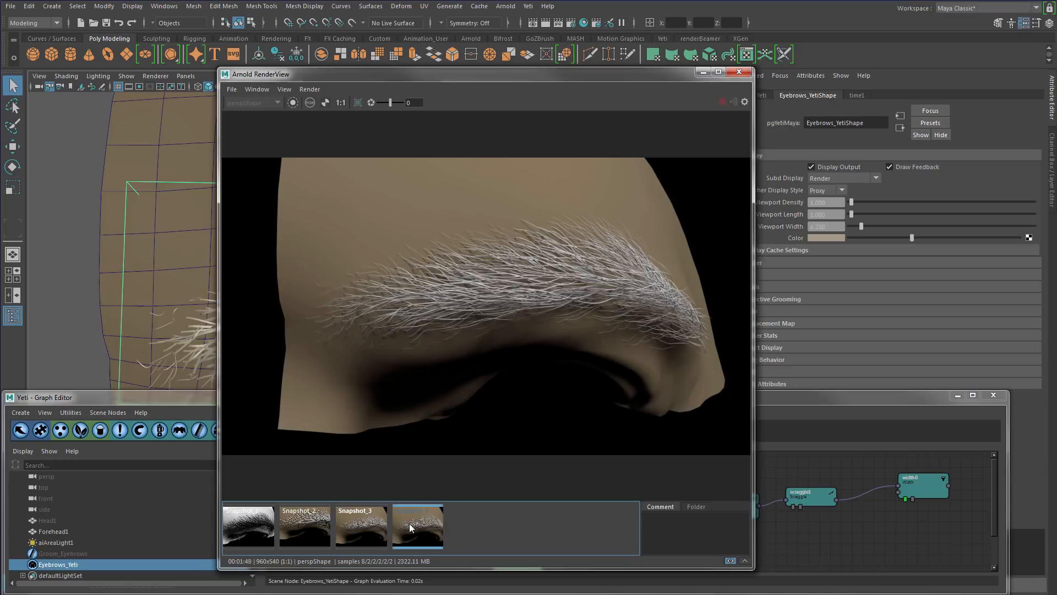
{"action": "left_click", "coordinate": [368, 524]}
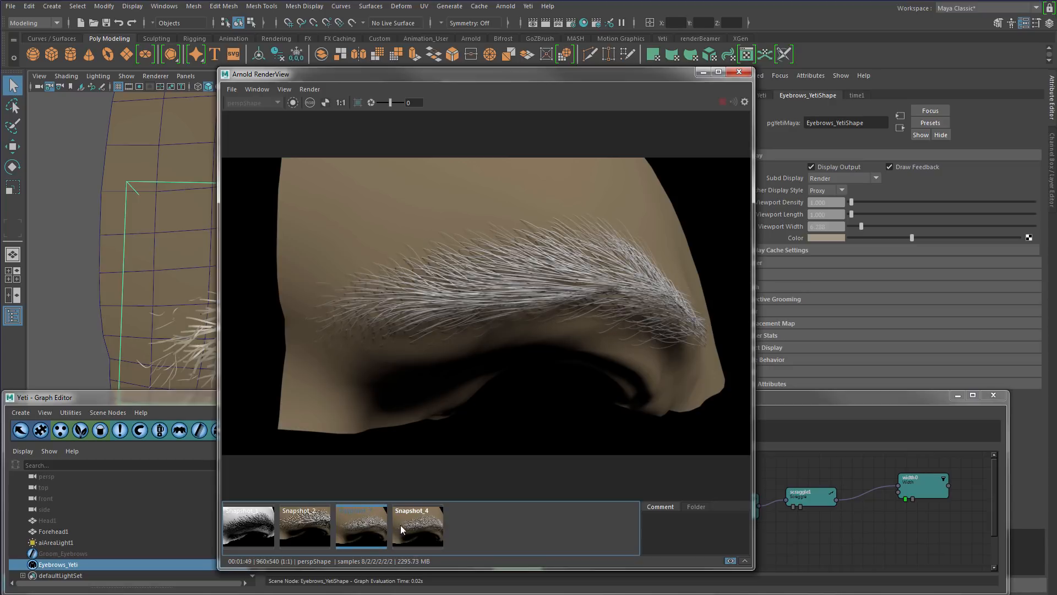
{"action": "left_click", "coordinate": [405, 525]}
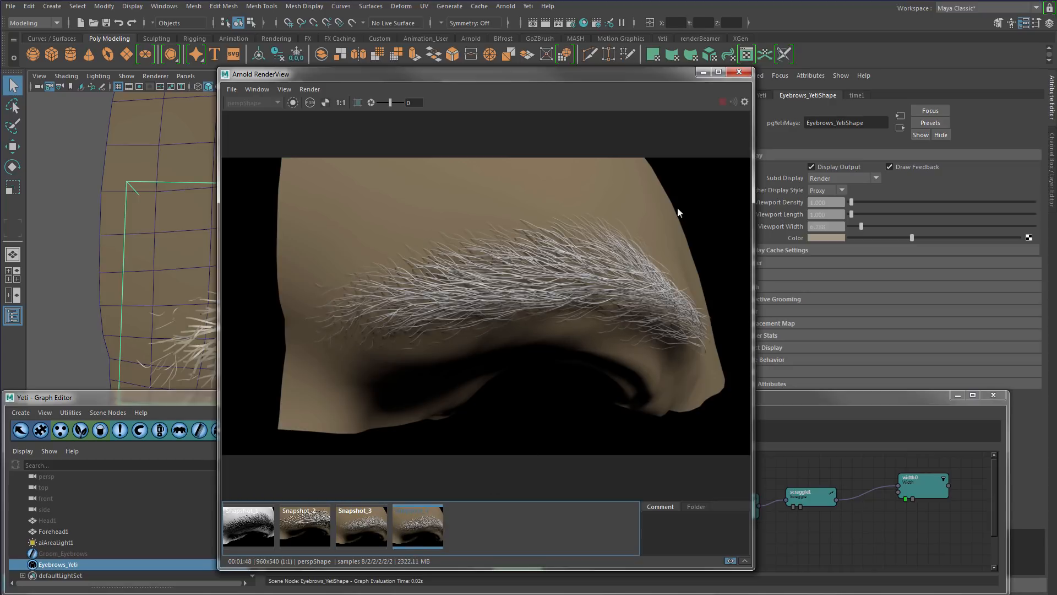
{"action": "left_click", "coordinate": [747, 72]}
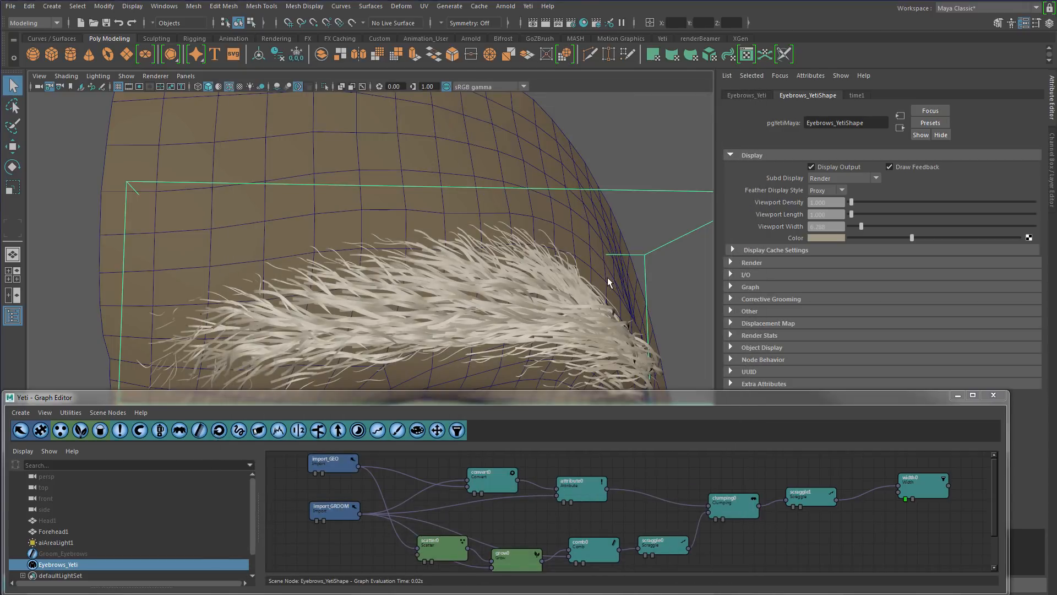
Reduce the viewport width of Eyebrows_YetiShape, close the Yeti graph editor and display the Outliner beside the viewport.
{"action": "left_click_drag", "start_coordinate": [860, 226], "coordinate": [853, 226]}
{"action": "left_click", "coordinate": [994, 394]}
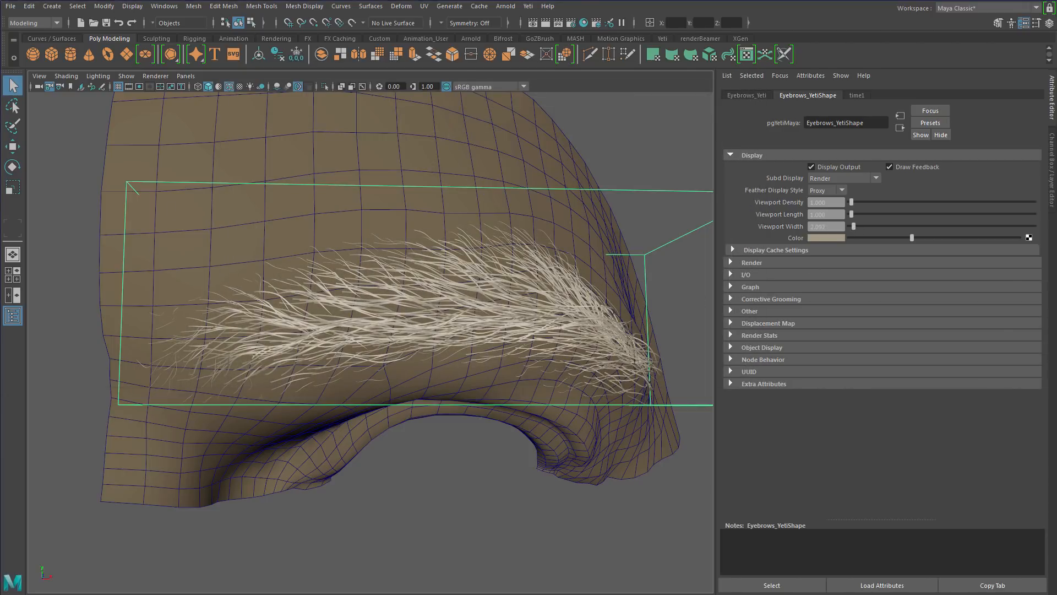
{"action": "left_click", "coordinate": [13, 296]}
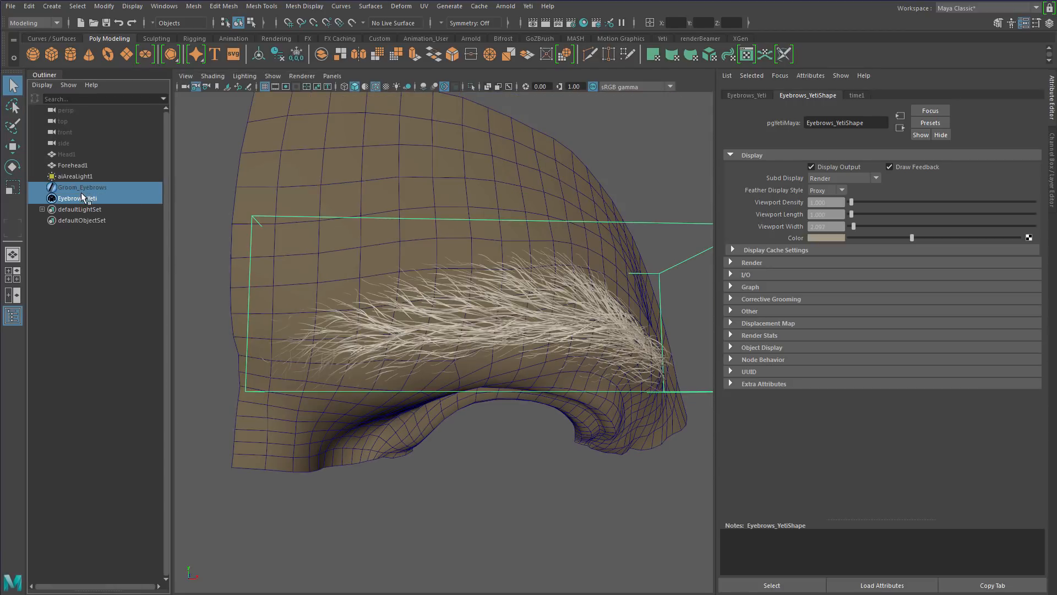
Shift the Groom_Eyebrows strands along the upper brow downward using a large brush with strength 0.112 and softness 1.
{"action": "left_click", "coordinate": [81, 187]}
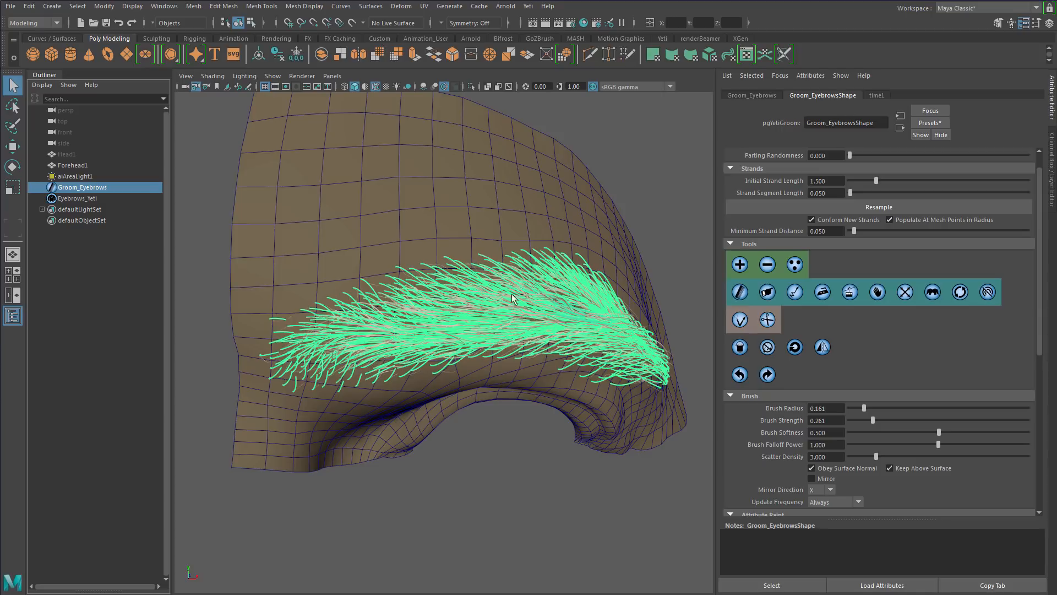
{"action": "left_click", "coordinate": [877, 293]}
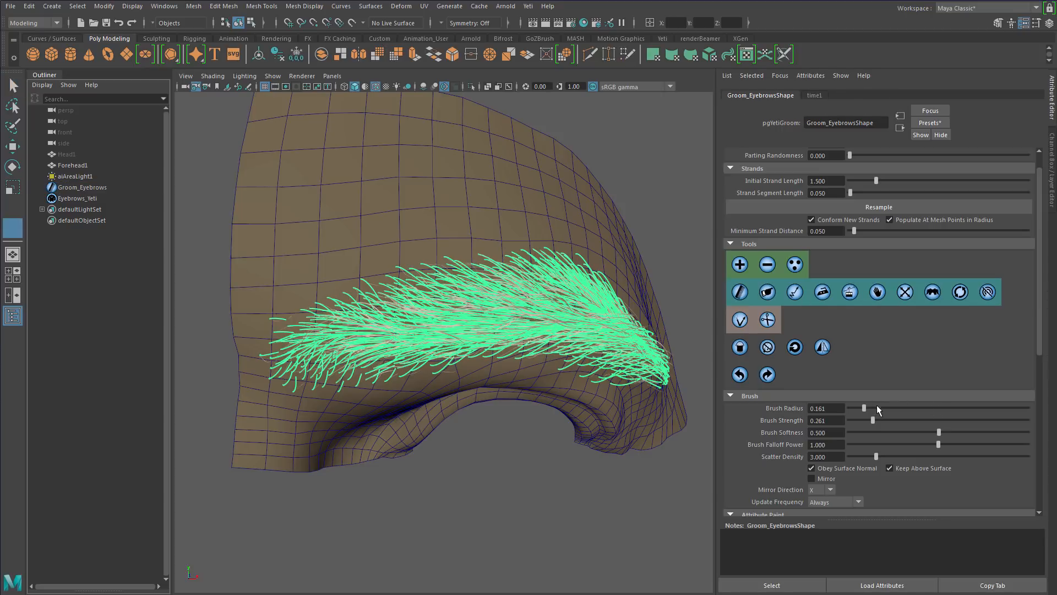
{"action": "left_click_drag", "start_coordinate": [934, 408], "coordinate": [860, 418]}
{"action": "left_click_drag", "start_coordinate": [938, 432], "coordinate": [1053, 436]}
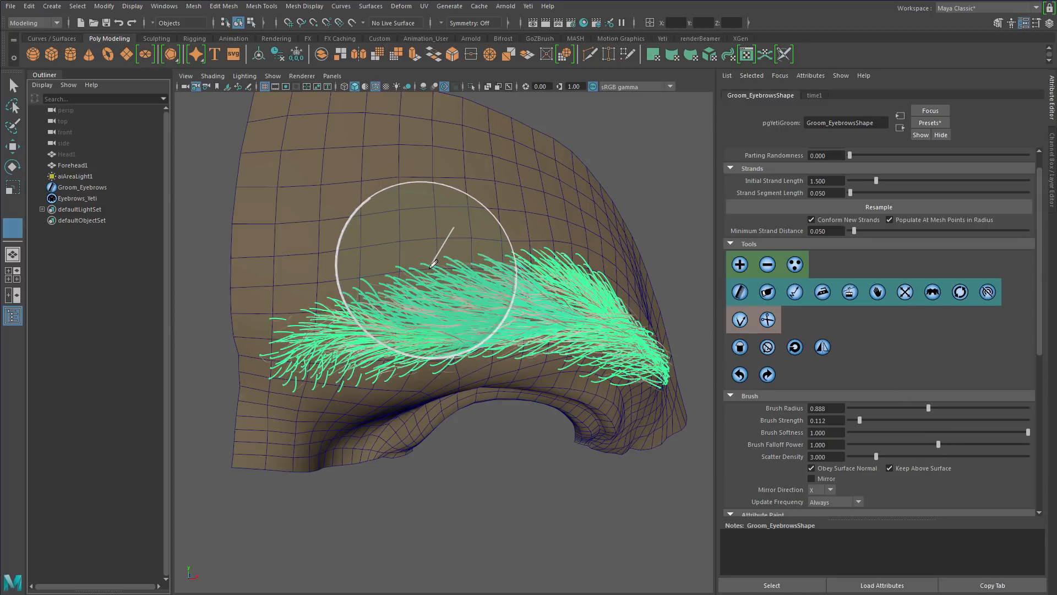
{"action": "mouse_move", "coordinate": [435, 260]}
{"action": "left_mouse_down"}
{"action": "mouse_move", "coordinate": [462, 260]}
{"action": "mouse_move", "coordinate": [395, 310]}
{"action": "mouse_move", "coordinate": [390, 337]}
{"action": "mouse_move", "coordinate": [376, 304]}
{"action": "mouse_move", "coordinate": [353, 328]}
{"action": "mouse_move", "coordinate": [358, 316]}
{"action": "mouse_move", "coordinate": [308, 323]}
{"action": "mouse_move", "coordinate": [425, 248]}
{"action": "mouse_move", "coordinate": [439, 312]}
{"action": "mouse_move", "coordinate": [369, 299]}
{"action": "mouse_move", "coordinate": [380, 324]}
{"action": "mouse_move", "coordinate": [425, 229]}
{"action": "mouse_move", "coordinate": [466, 230]}
{"action": "mouse_move", "coordinate": [466, 211]}
{"action": "mouse_move", "coordinate": [477, 229]}
{"action": "mouse_move", "coordinate": [479, 220]}
{"action": "mouse_move", "coordinate": [427, 350]}
{"action": "mouse_move", "coordinate": [364, 372]}
{"action": "mouse_move", "coordinate": [410, 350]}
{"action": "mouse_move", "coordinate": [423, 249]}
{"action": "mouse_move", "coordinate": [429, 376]}
{"action": "mouse_move", "coordinate": [401, 378]}
{"action": "mouse_move", "coordinate": [425, 377]}
{"action": "mouse_move", "coordinate": [384, 349]}
{"action": "mouse_move", "coordinate": [498, 242]}
{"action": "left_mouse_up"}
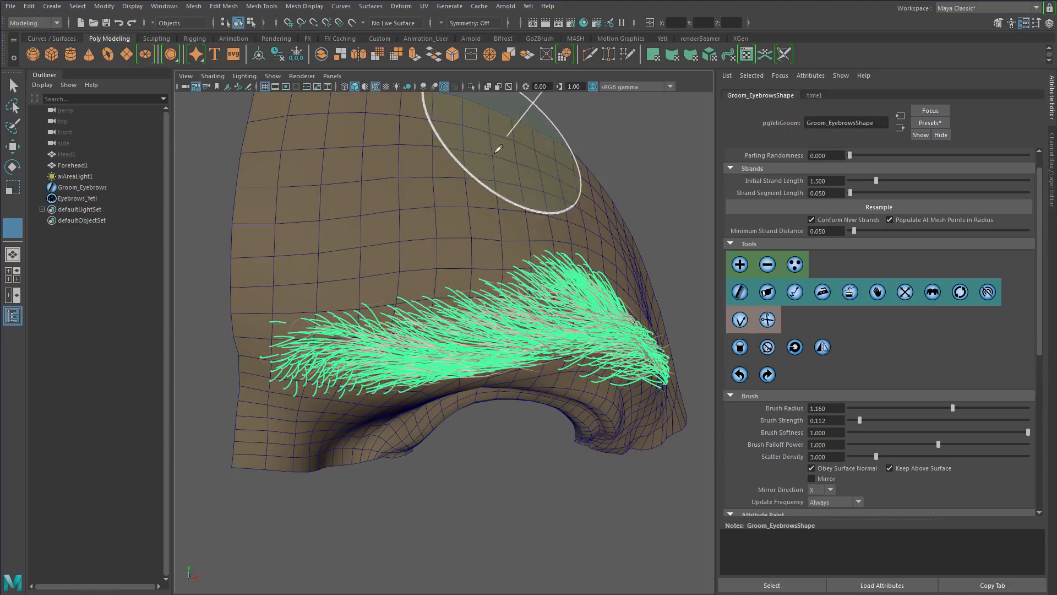
{"action": "key", "text": "q"}
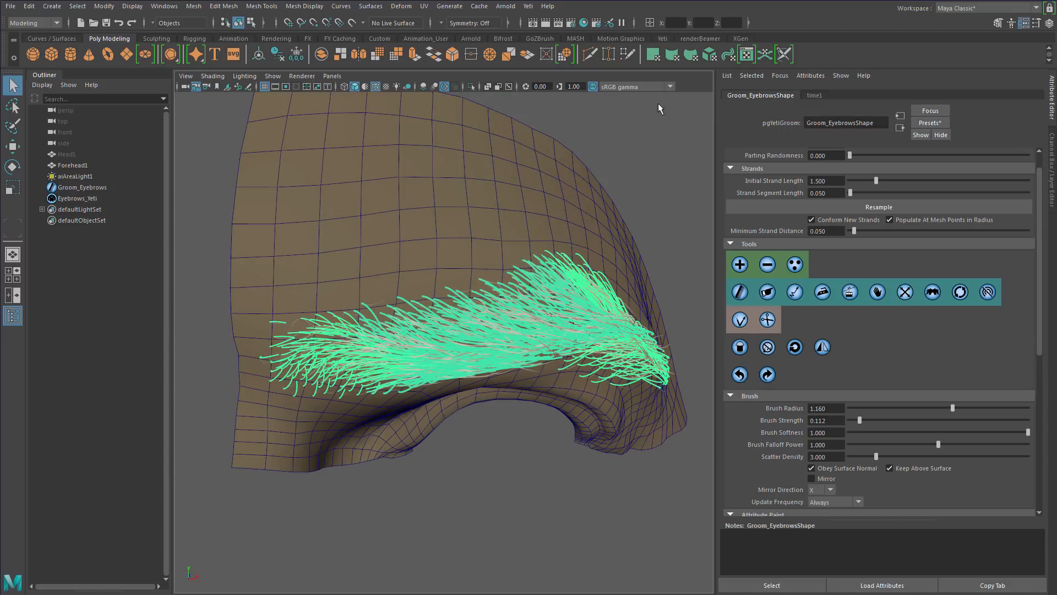
Create a new perspective camera for the viewport so the groom can be inspected from other angles.
{"action": "left_click", "coordinate": [506, 6]}
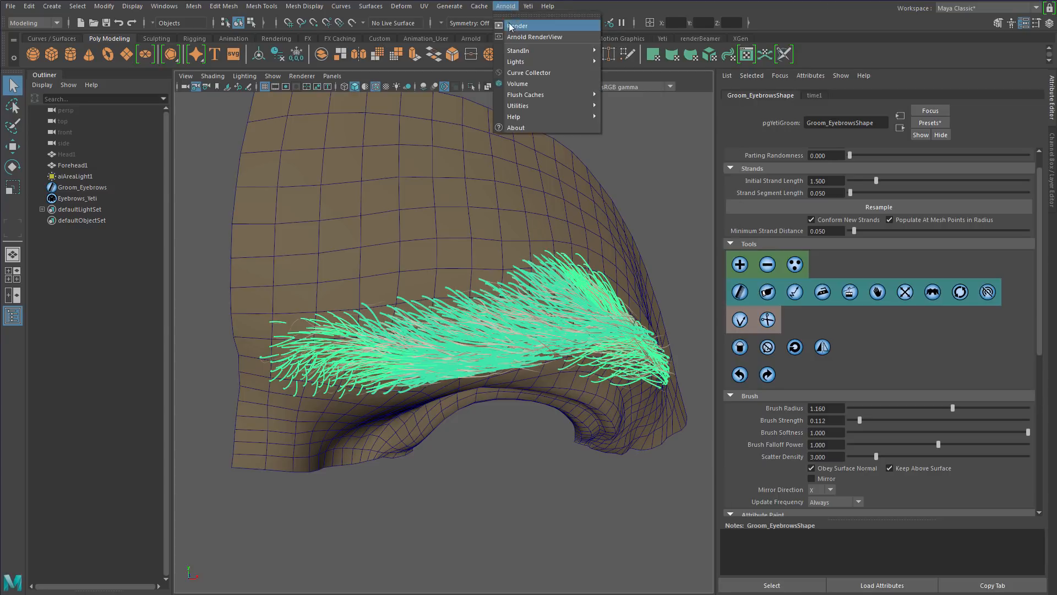
{"action": "left_click", "coordinate": [514, 20]}
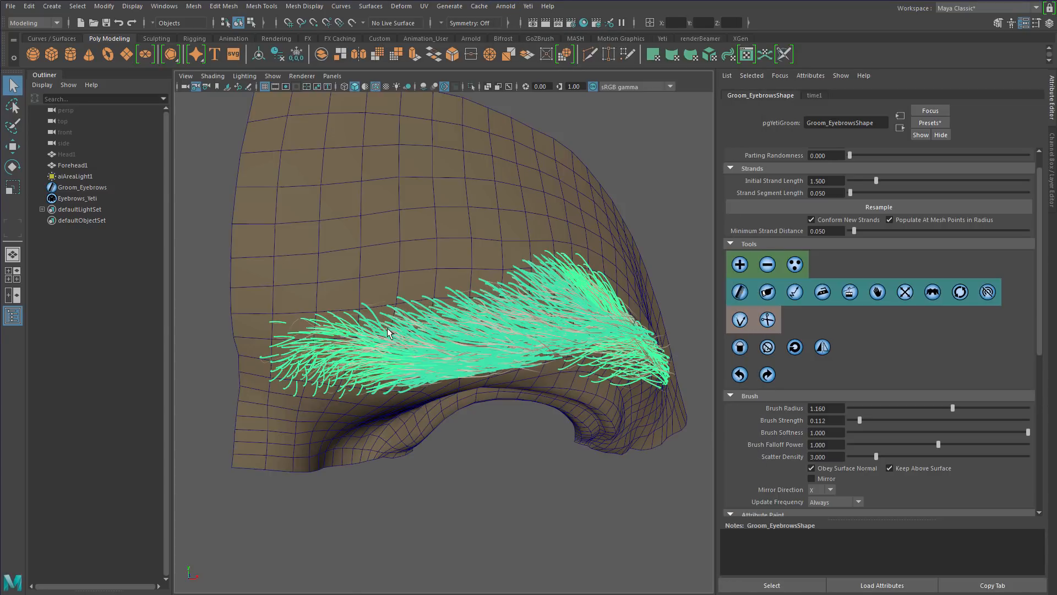
{"action": "key", "text": "space"}
{"action": "left_click", "coordinate": [389, 330]}
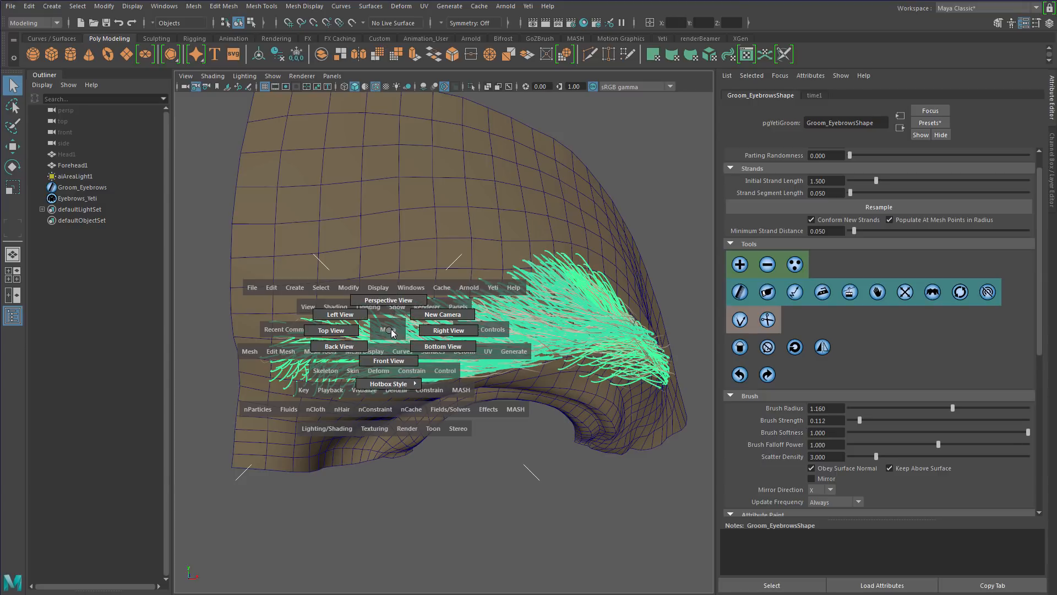
{"action": "left_click_drag", "start_coordinate": [394, 329], "coordinate": [422, 315]}
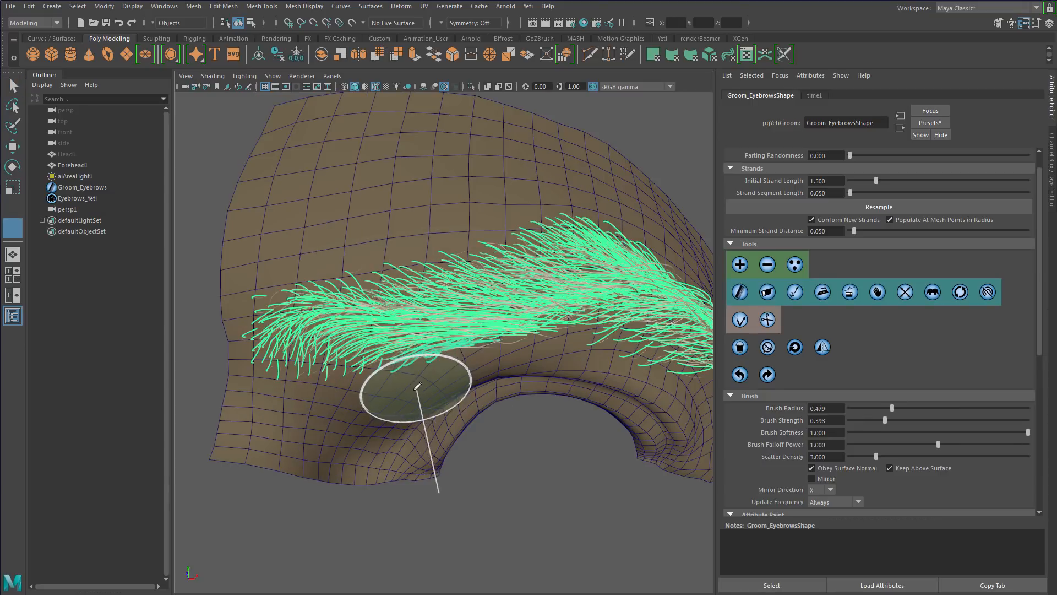
Groom the strands along the lower middle of the brow with brush strength 0.398, reducing the radius to 0.239.
{"action": "middle_click_drag", "start_coordinate": [413, 389], "coordinate": [407, 389]}
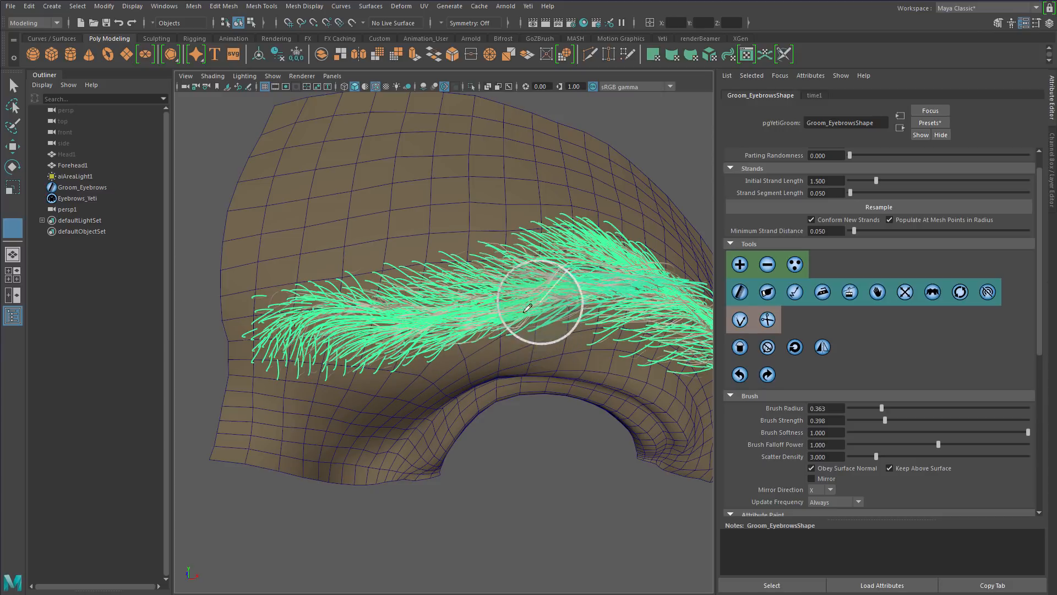
{"action": "left_click_drag", "start_coordinate": [503, 327], "coordinate": [433, 335], "text": "alt"}
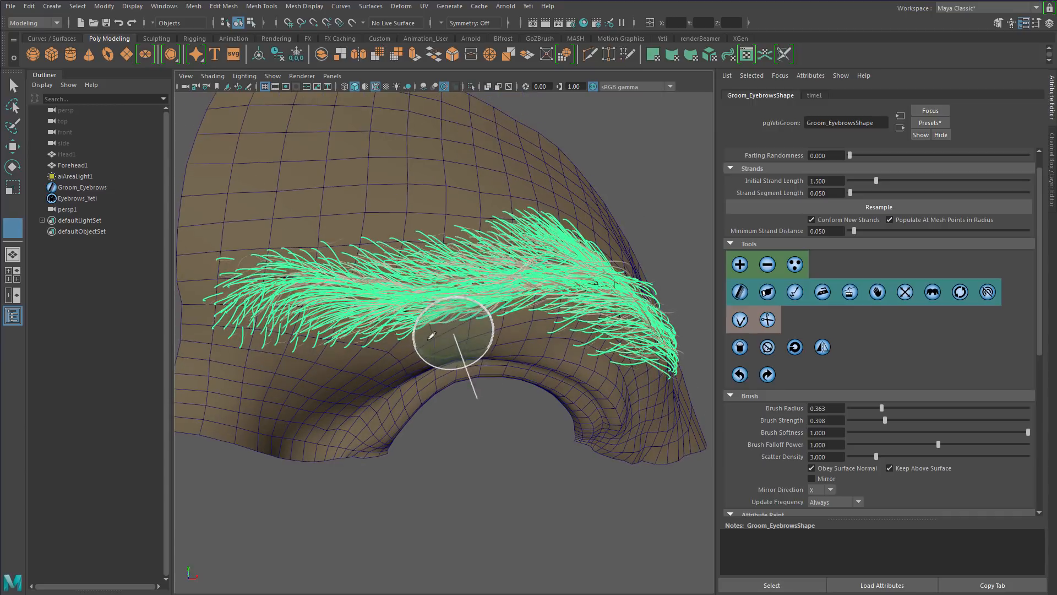
{"action": "right_click_drag", "start_coordinate": [464, 334], "coordinate": [484, 333], "text": "alt"}
{"action": "left_click_drag", "start_coordinate": [484, 333], "coordinate": [500, 351], "text": "alt"}
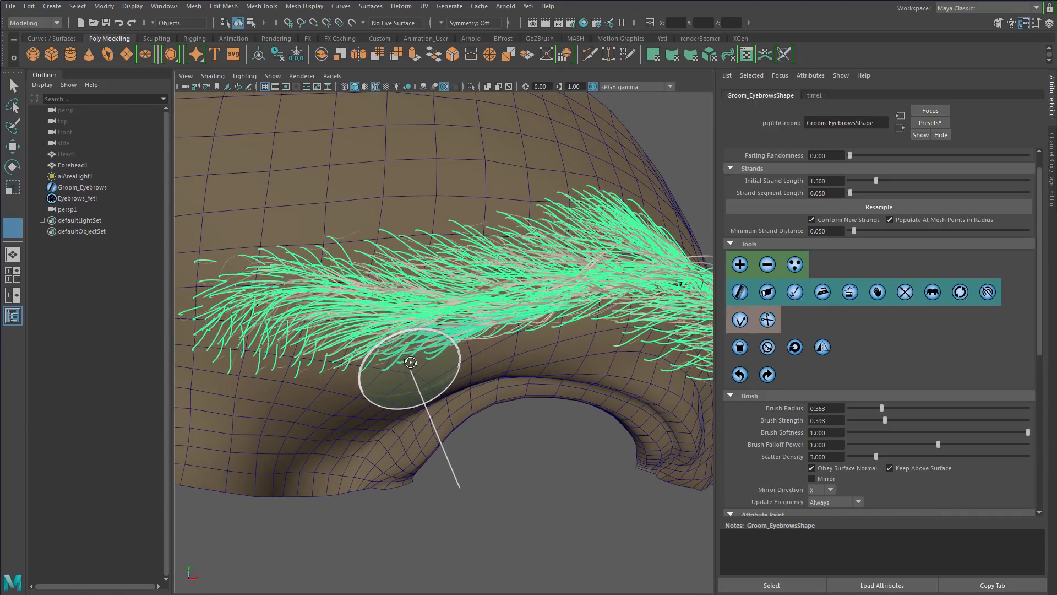
{"action": "left_click_drag", "start_coordinate": [398, 365], "coordinate": [371, 366]}
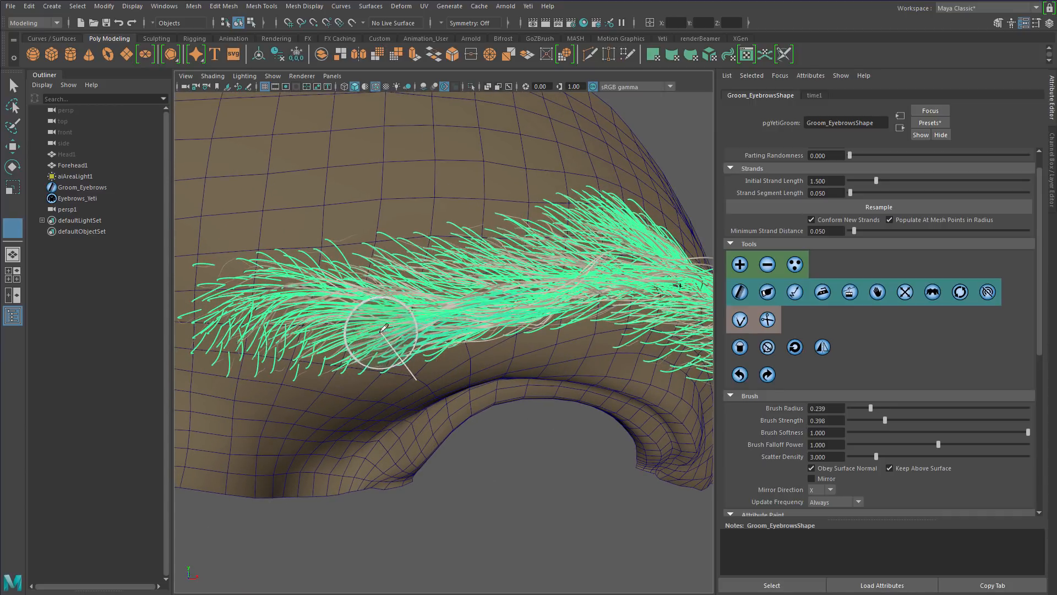
{"action": "mouse_move", "coordinate": [438, 316]}
{"action": "left_mouse_down"}
{"action": "mouse_move", "coordinate": [420, 319]}
{"action": "mouse_move", "coordinate": [432, 319]}
{"action": "left_mouse_up"}
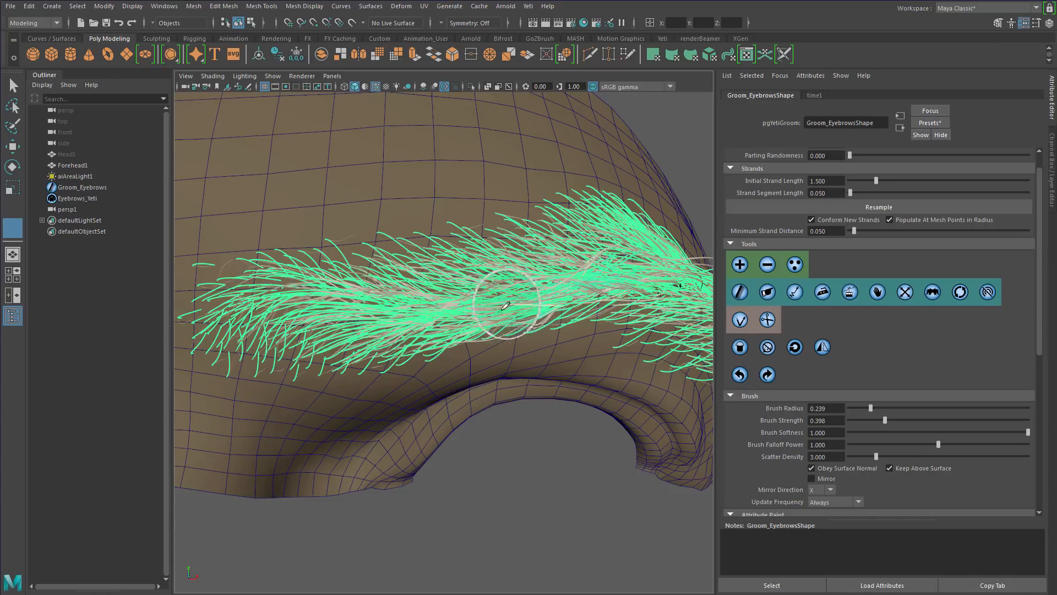
{"action": "left_click_drag", "start_coordinate": [502, 303], "coordinate": [304, 332]}
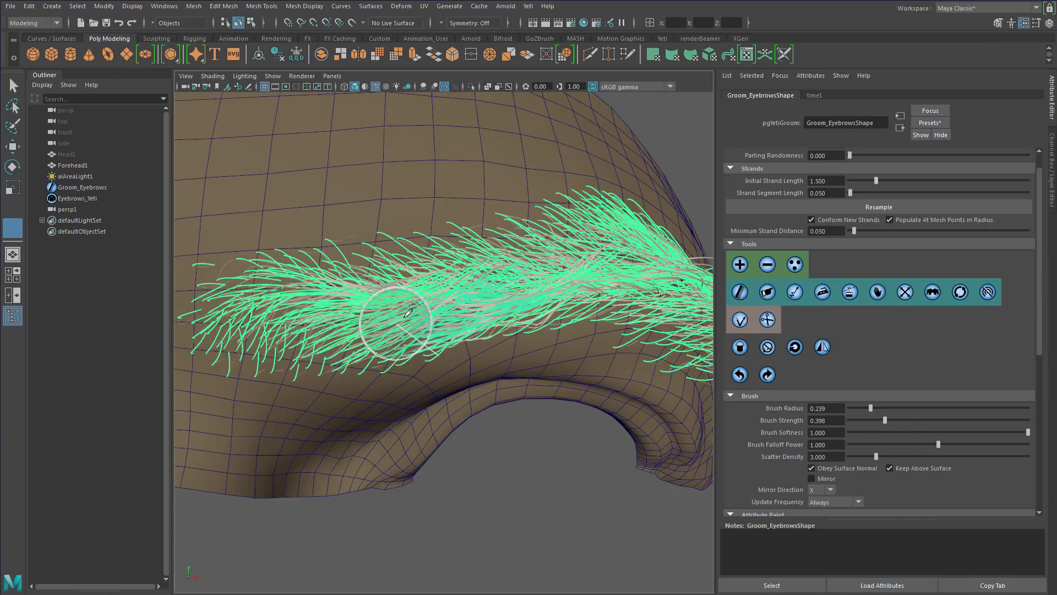
Switch to component selection and move the control points of strands sticking out from the brow closer to the skin.
{"action": "mouse_move", "coordinate": [428, 303]}
{"action": "left_mouse_down", "text": "alt"}
{"action": "mouse_move", "coordinate": [424, 223]}
{"action": "mouse_move", "coordinate": [515, 514]}
{"action": "mouse_move", "coordinate": [552, 531]}
{"action": "left_mouse_up", "text": "alt"}
{"action": "key", "text": "q"}
{"action": "key", "text": "F8"}
{"action": "key", "text": "w"}
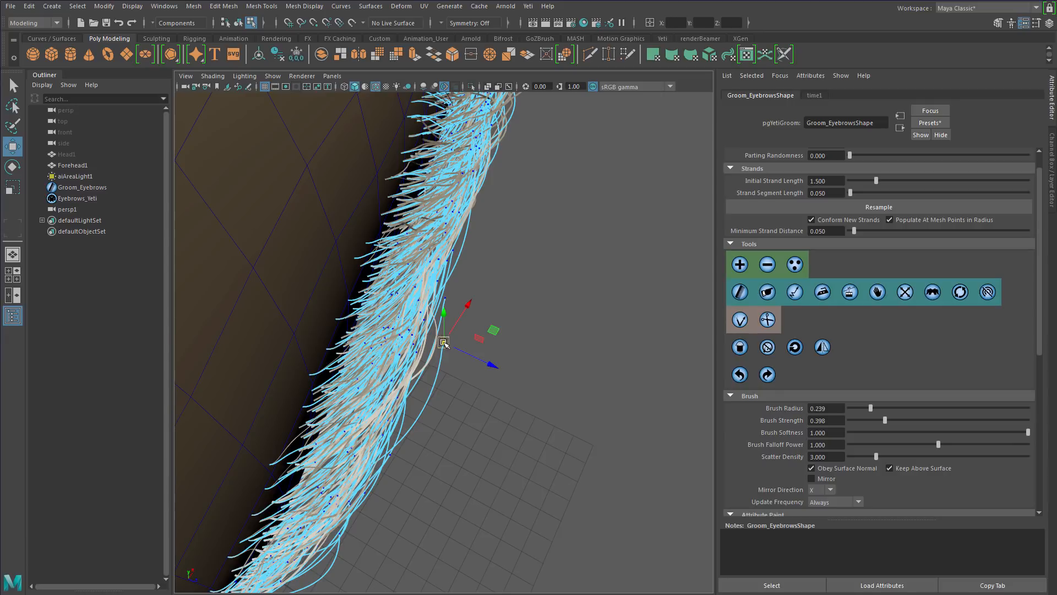
{"action": "left_click_drag", "start_coordinate": [444, 342], "coordinate": [322, 195]}
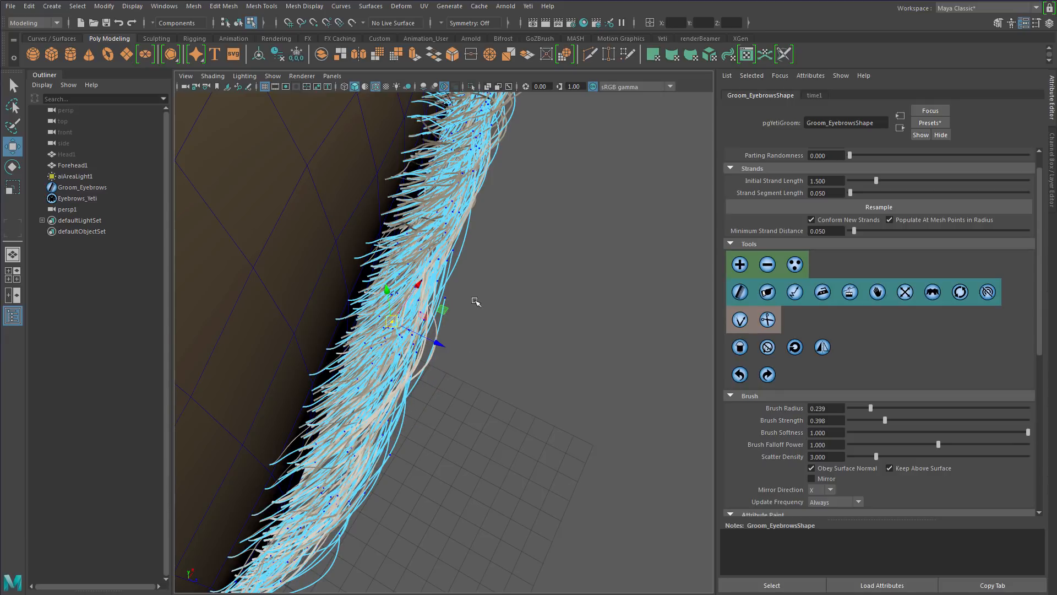
{"action": "left_click_drag", "start_coordinate": [435, 306], "coordinate": [363, 149]}
Pull in the control points of the remaining protruding strands, checking the brow's profile from other angles.
{"action": "left_click_drag", "start_coordinate": [460, 380], "coordinate": [480, 284], "text": "alt"}
{"action": "left_click_drag", "start_coordinate": [390, 165], "coordinate": [566, 180]}
{"action": "left_click_drag", "start_coordinate": [441, 181], "coordinate": [427, 219]}
{"action": "left_click_drag", "start_coordinate": [571, 212], "coordinate": [517, 220], "text": "alt"}
{"action": "left_click_drag", "start_coordinate": [361, 204], "coordinate": [354, 236]}
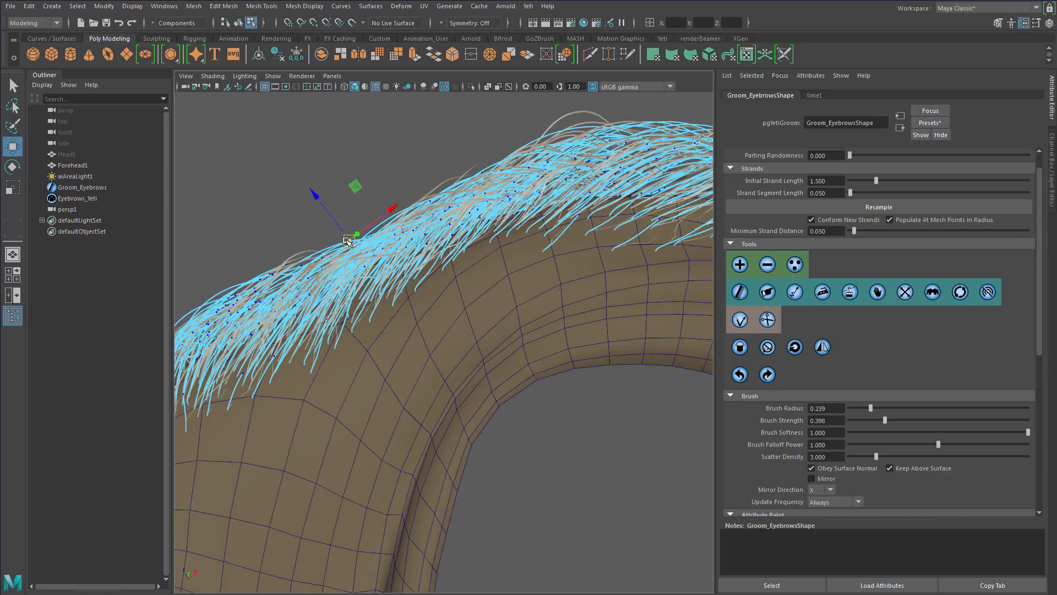
Adjust the stray strand points near the brow's outer end and return to object selection.
{"action": "left_click_drag", "start_coordinate": [372, 177], "coordinate": [353, 425], "text": "alt"}
{"action": "middle_click_drag", "start_coordinate": [353, 425], "coordinate": [365, 443]}
{"action": "left_click_drag", "start_coordinate": [288, 420], "coordinate": [355, 511]}
{"action": "middle_click_drag", "start_coordinate": [359, 512], "coordinate": [368, 517]}
{"action": "left_click_drag", "start_coordinate": [368, 517], "coordinate": [412, 266], "text": "alt"}
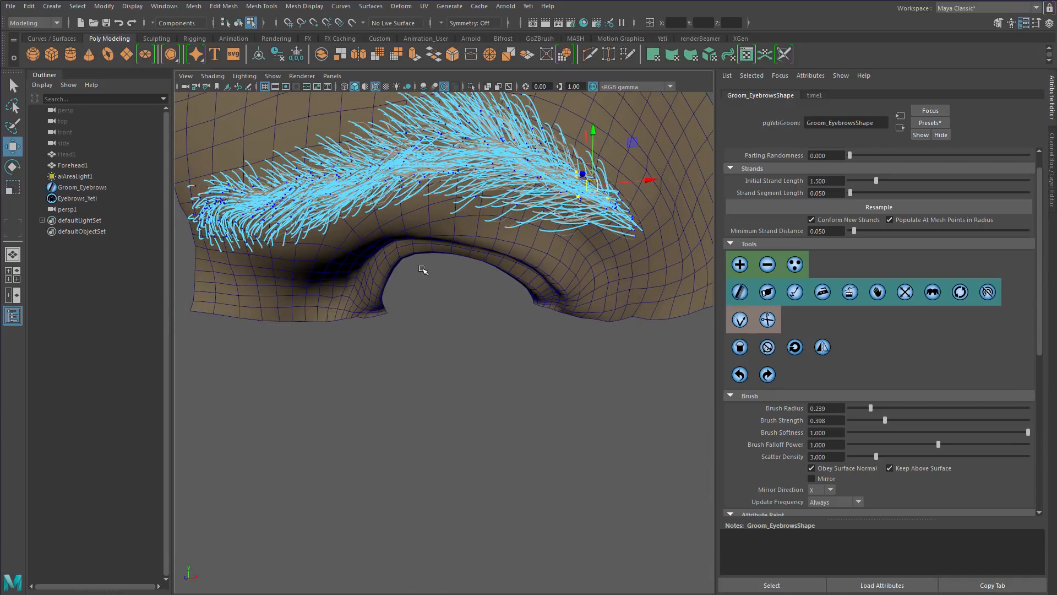
{"action": "key", "text": "q"}
{"action": "key", "text": "F8"}
{"action": "left_click_drag", "start_coordinate": [440, 333], "coordinate": [479, 424], "text": "alt"}
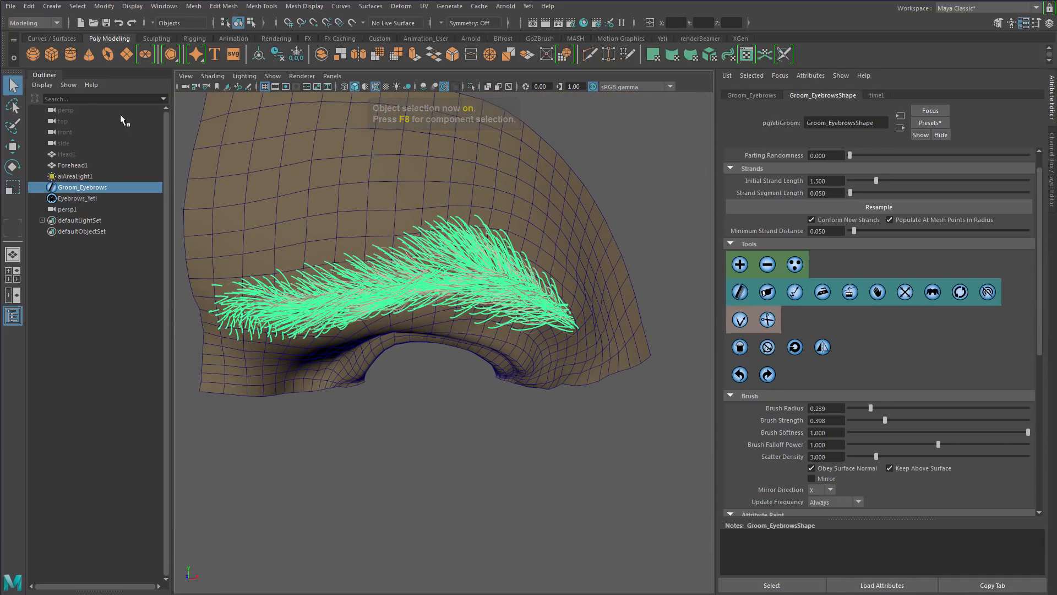
Switch the viewport back to the original persp camera.
{"action": "left_click", "coordinate": [332, 76]}
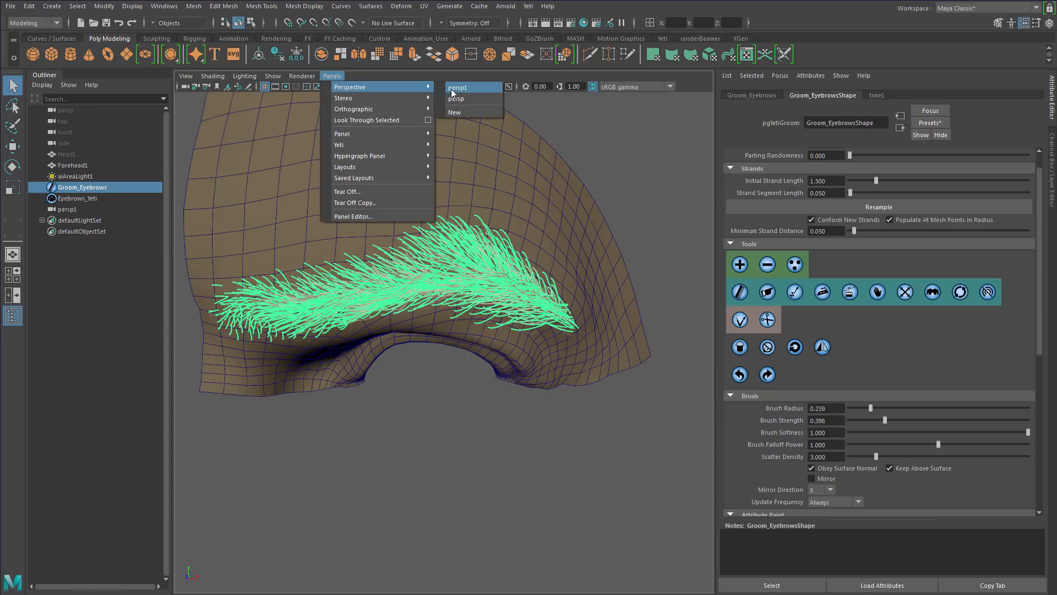
{"action": "left_click", "coordinate": [451, 88]}
{"action": "left_click", "coordinate": [332, 76]}
{"action": "mouse_move", "coordinate": [385, 87]}
{"action": "left_click", "coordinate": [460, 98]}
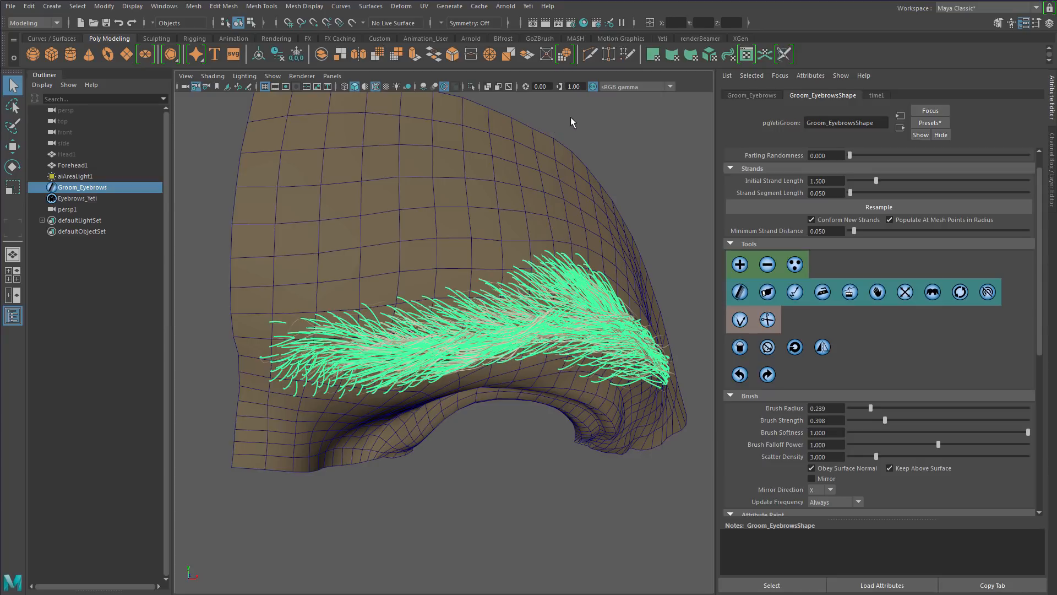
Render the regroomed eyebrow in Arnold and store the result as a snapshot.
{"action": "left_click", "coordinate": [506, 6]}
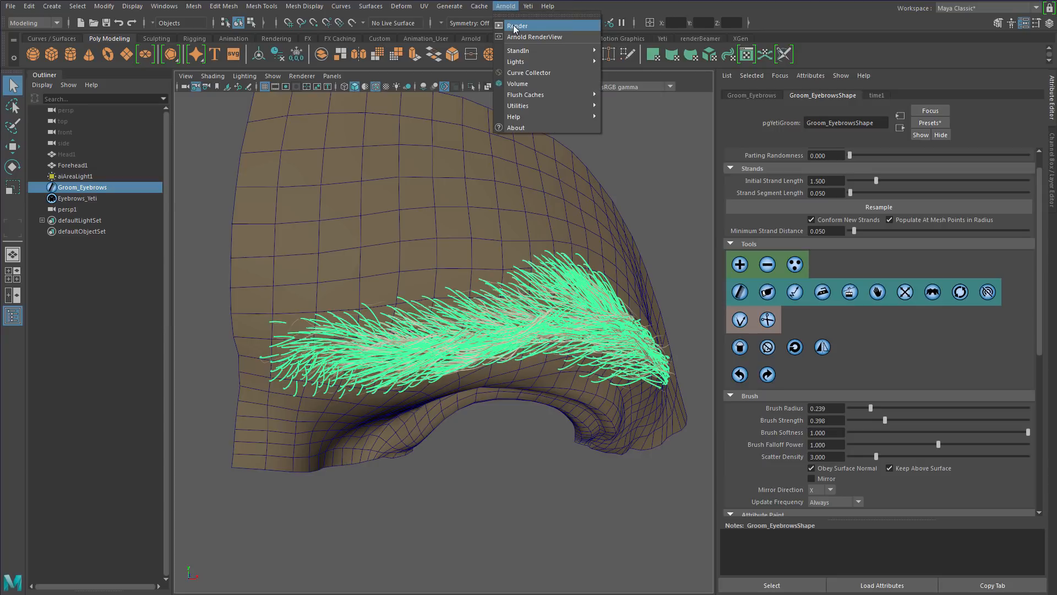
{"action": "left_click", "coordinate": [513, 26]}
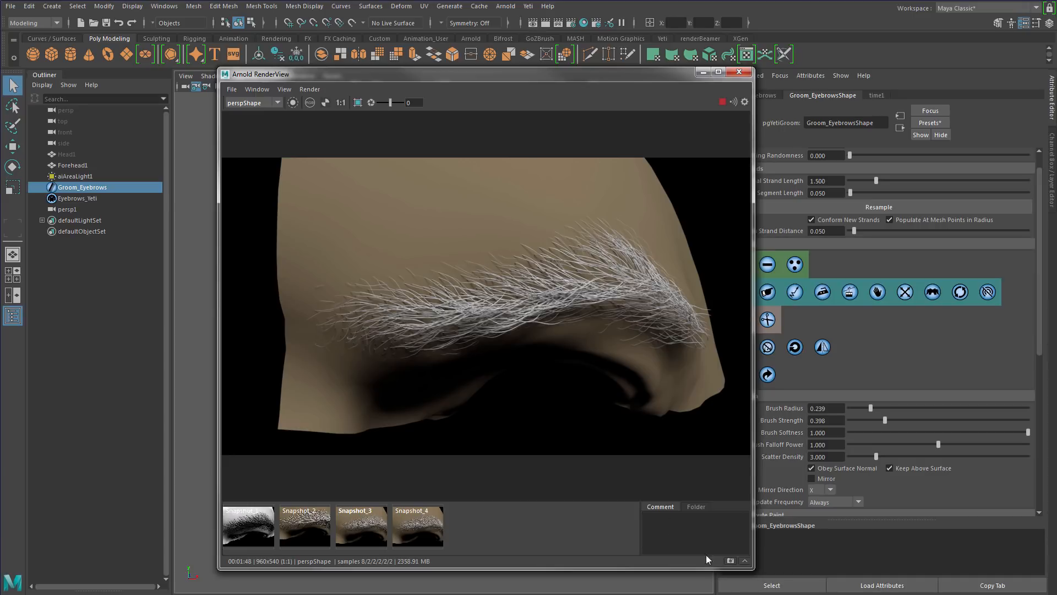
{"action": "left_click", "coordinate": [731, 561]}
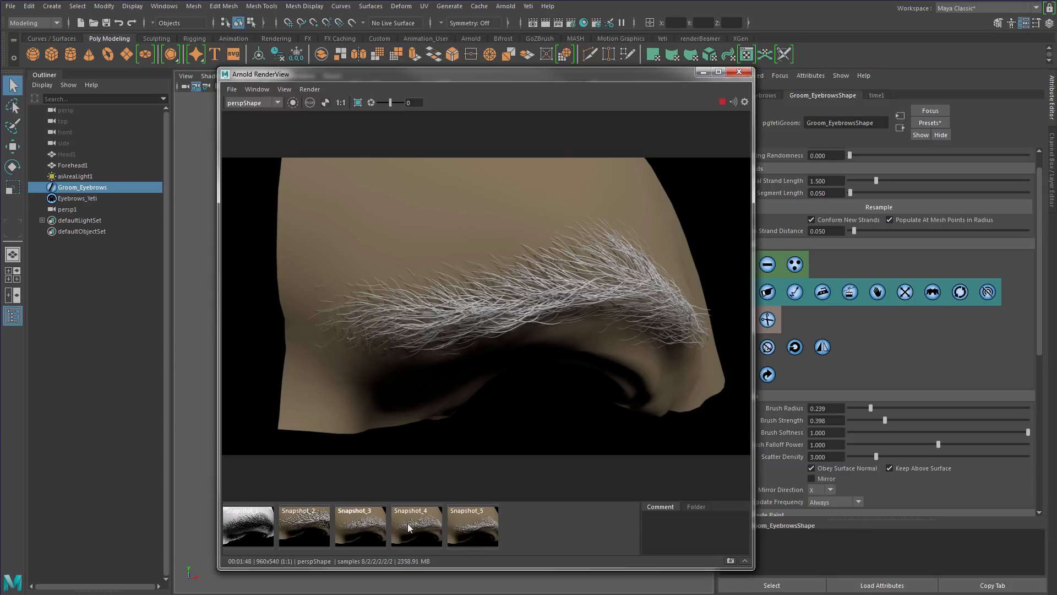
Compare the new Snapshot_5 render with the earlier Snapshot_4 and Snapshot_3 renders.
{"action": "left_click", "coordinate": [415, 525]}
{"action": "left_click", "coordinate": [414, 525]}
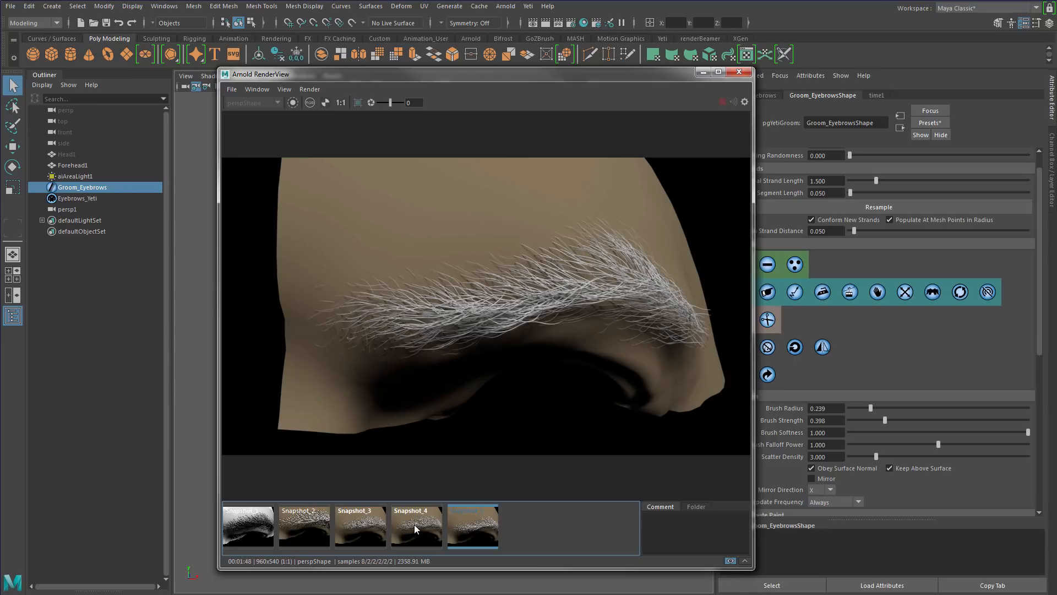
{"action": "left_click", "coordinate": [414, 524]}
{"action": "left_click", "coordinate": [368, 524]}
{"action": "left_click", "coordinate": [434, 530]}
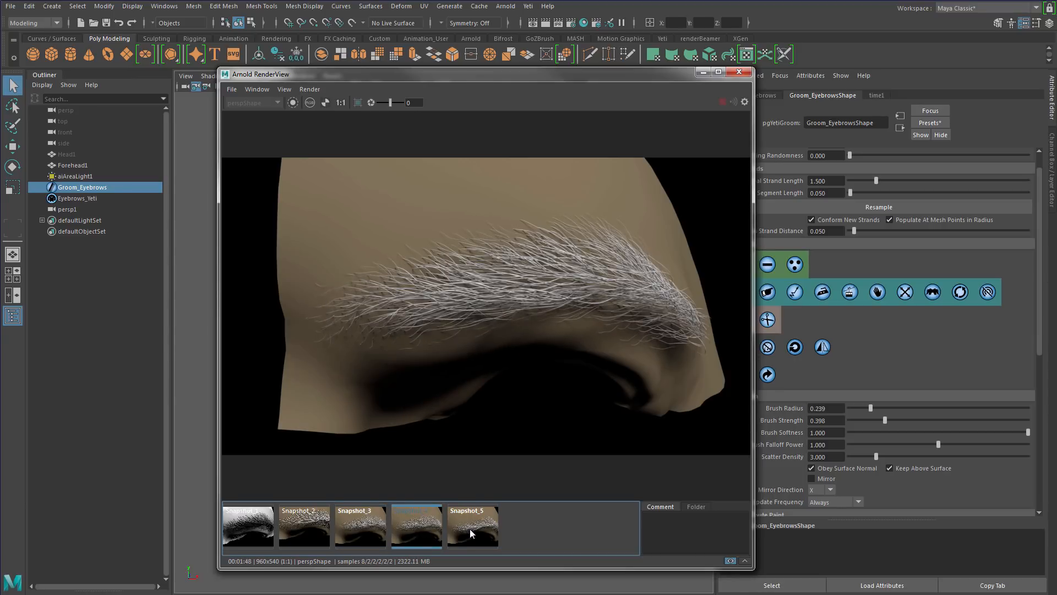
{"action": "left_click", "coordinate": [470, 529]}
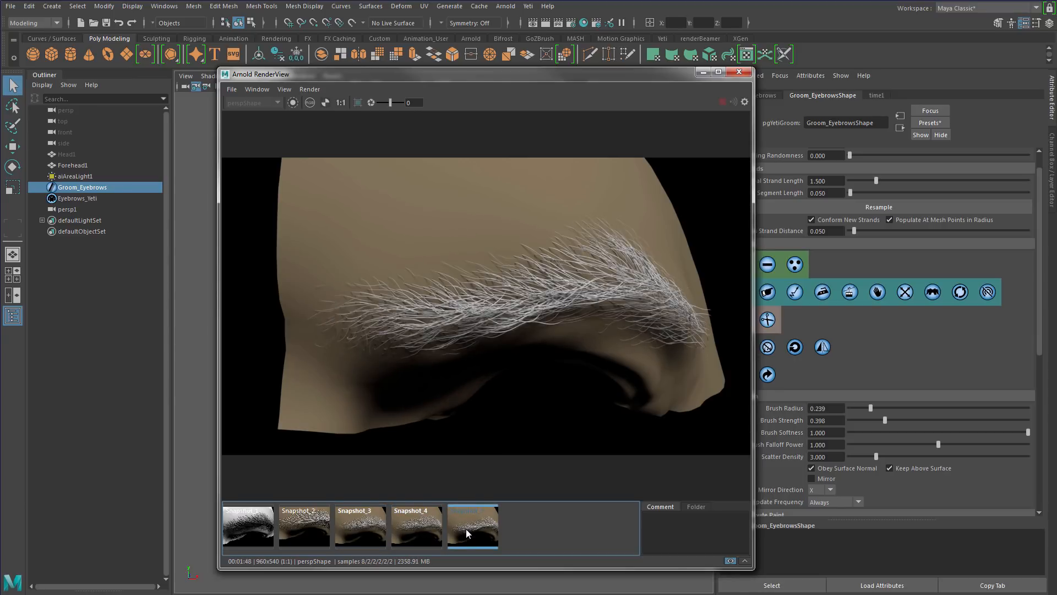
Compare the Snapshot_5 render with Snapshot_2 and the first snapshot, and close the render view.
{"action": "left_click", "coordinate": [463, 532]}
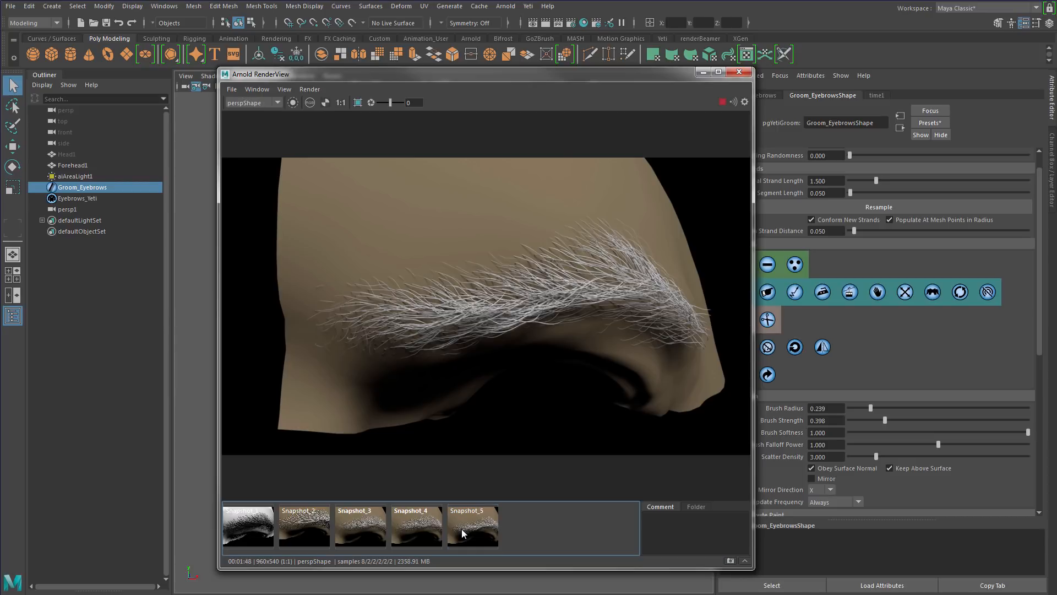
{"action": "left_click", "coordinate": [295, 524]}
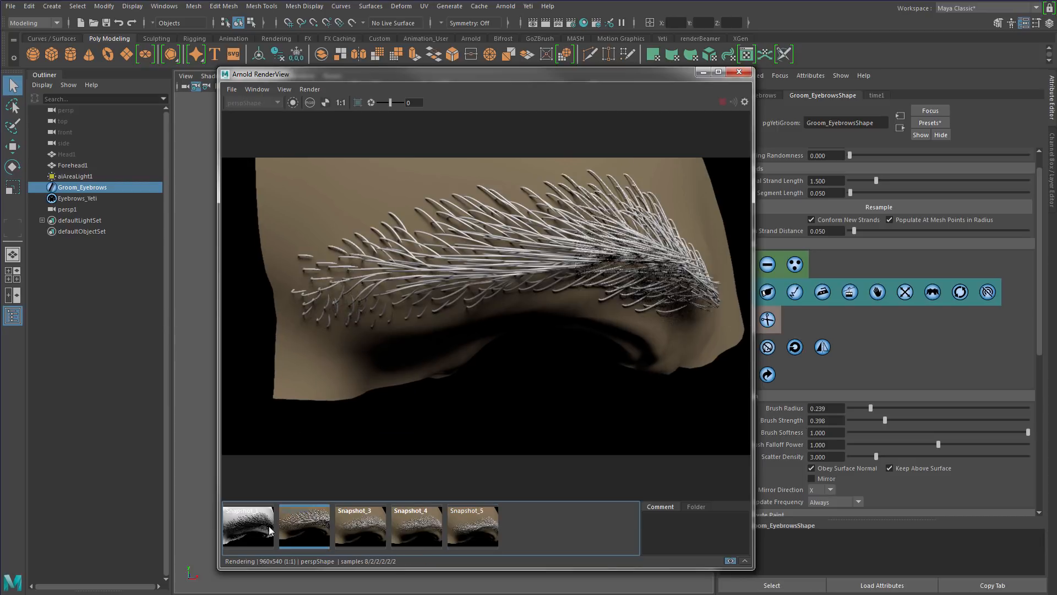
{"action": "left_click", "coordinate": [260, 530]}
{"action": "left_click", "coordinate": [465, 529]}
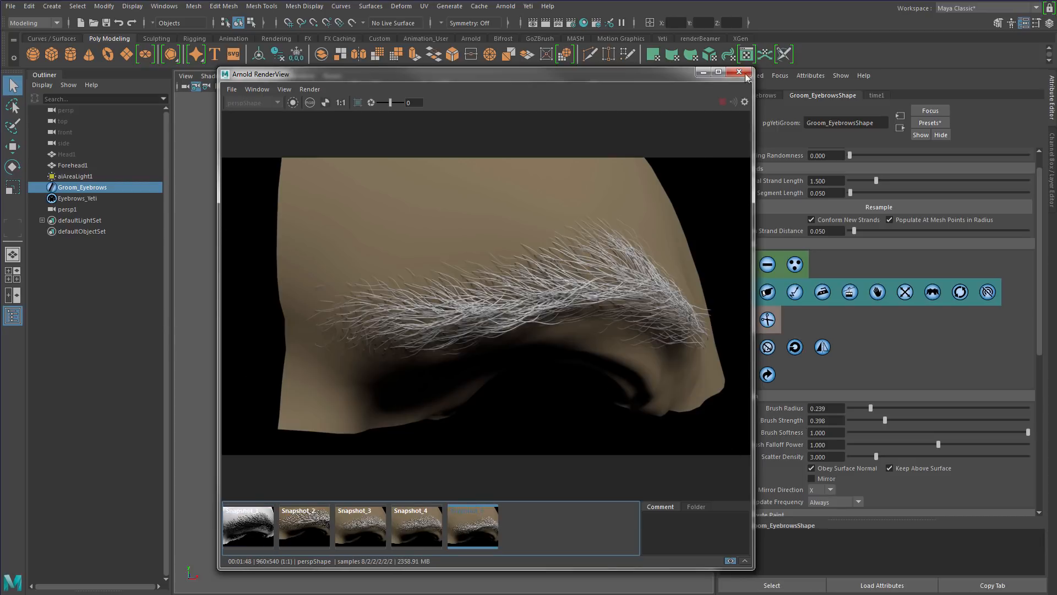
{"action": "left_click", "coordinate": [481, 512]}
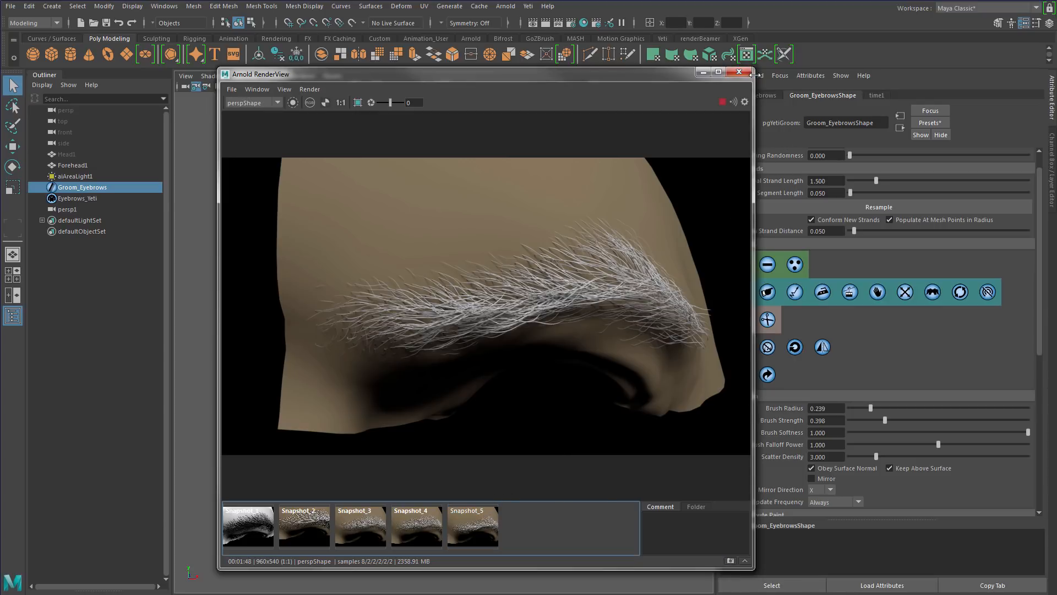
{"action": "left_click", "coordinate": [740, 71]}
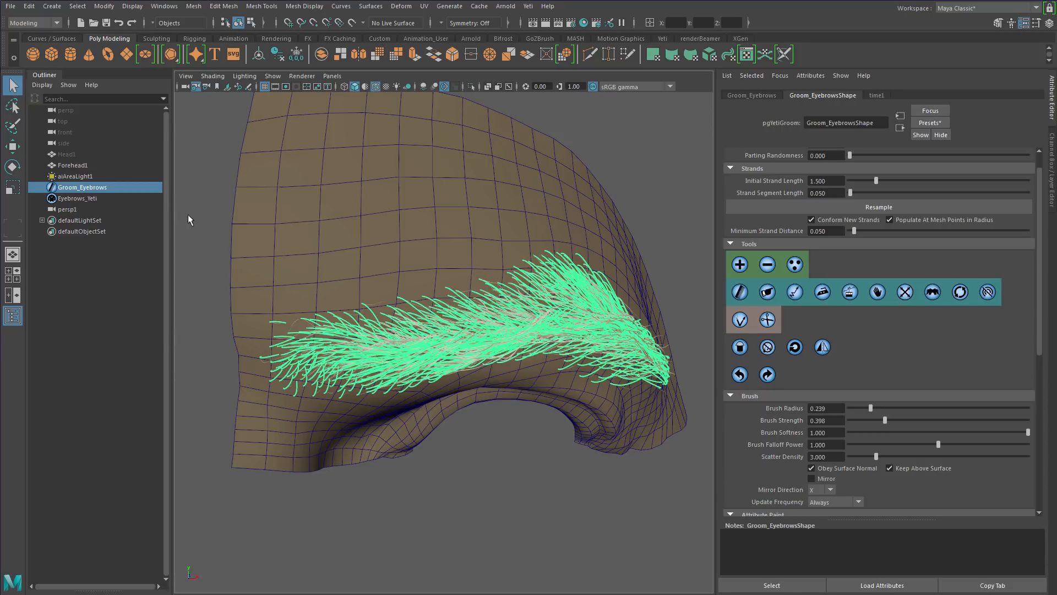
Export the groom from the Eyebrows_Yeti node as MyGroomTest.grm, replacing the existing file.
{"action": "left_click", "coordinate": [81, 197]}
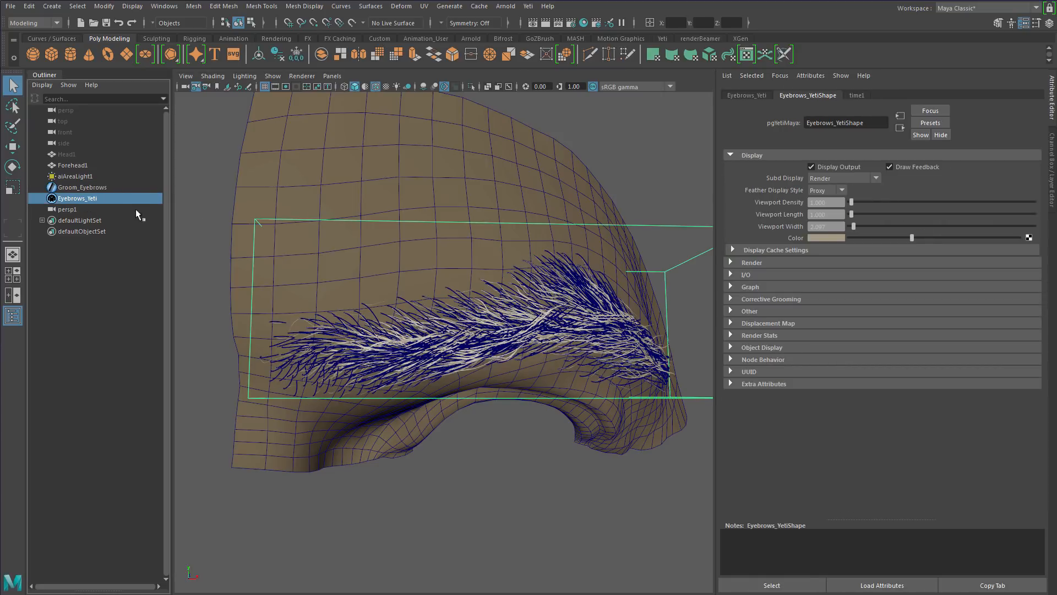
{"action": "left_click", "coordinate": [528, 6]}
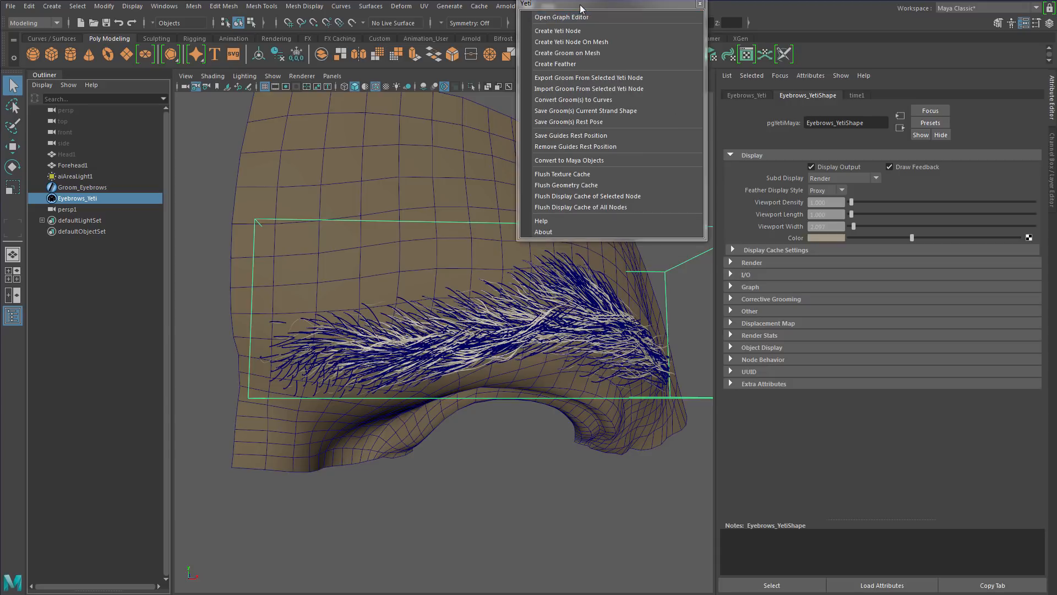
{"action": "left_click", "coordinate": [544, 16]}
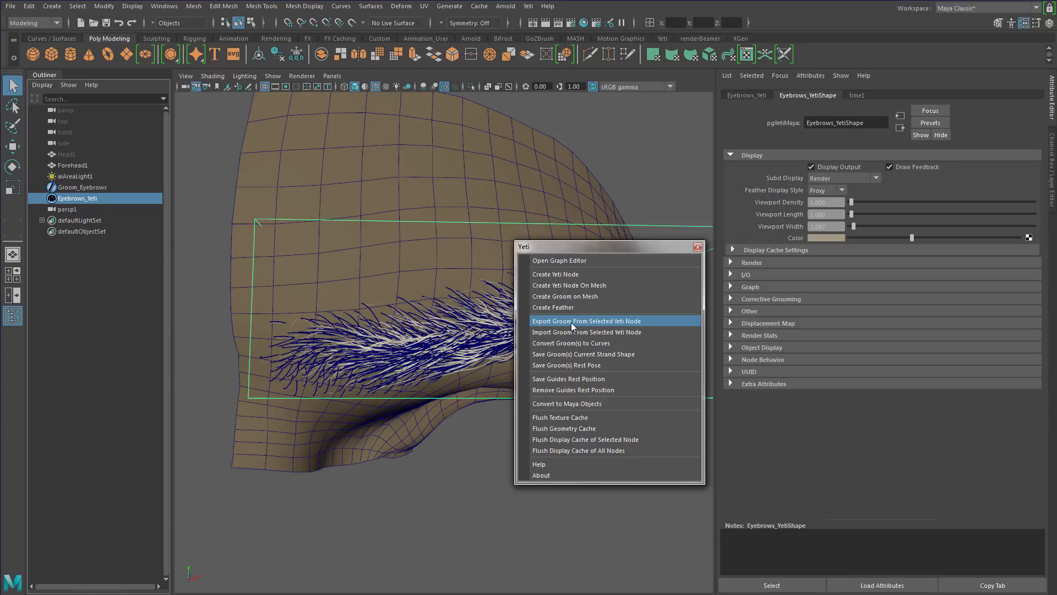
{"action": "left_click", "coordinate": [571, 322]}
{"action": "left_click", "coordinate": [288, 104]}
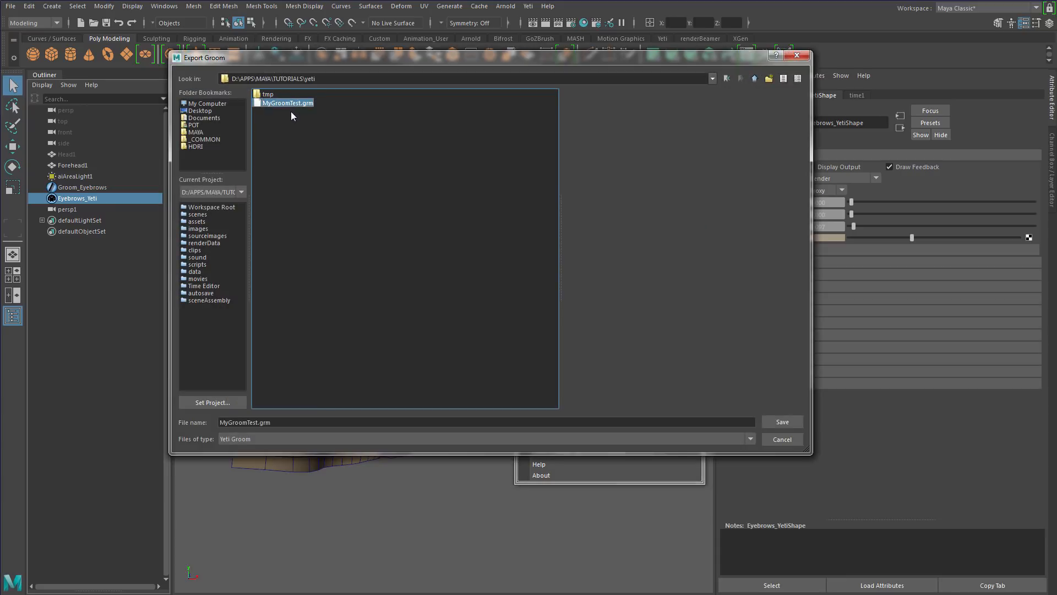
{"action": "left_click", "coordinate": [281, 422]}
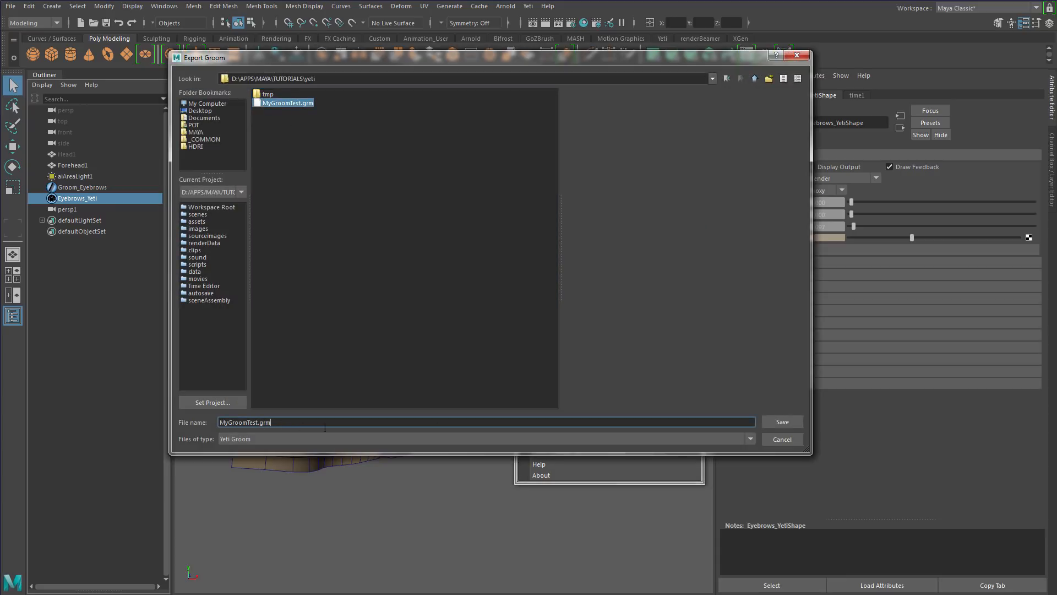
{"action": "left_click", "coordinate": [778, 422]}
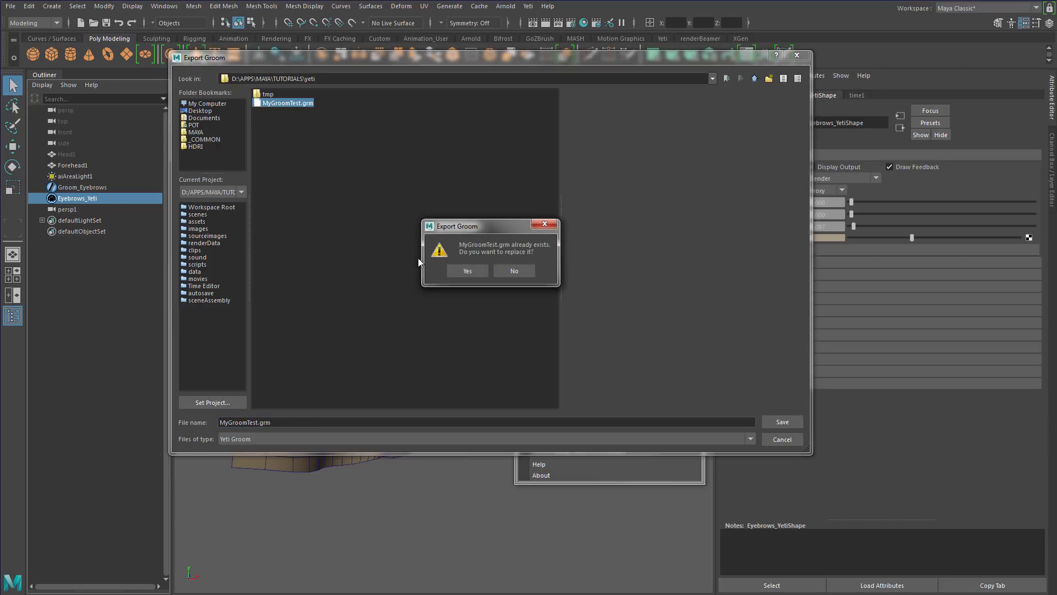
{"action": "left_click", "coordinate": [476, 269]}
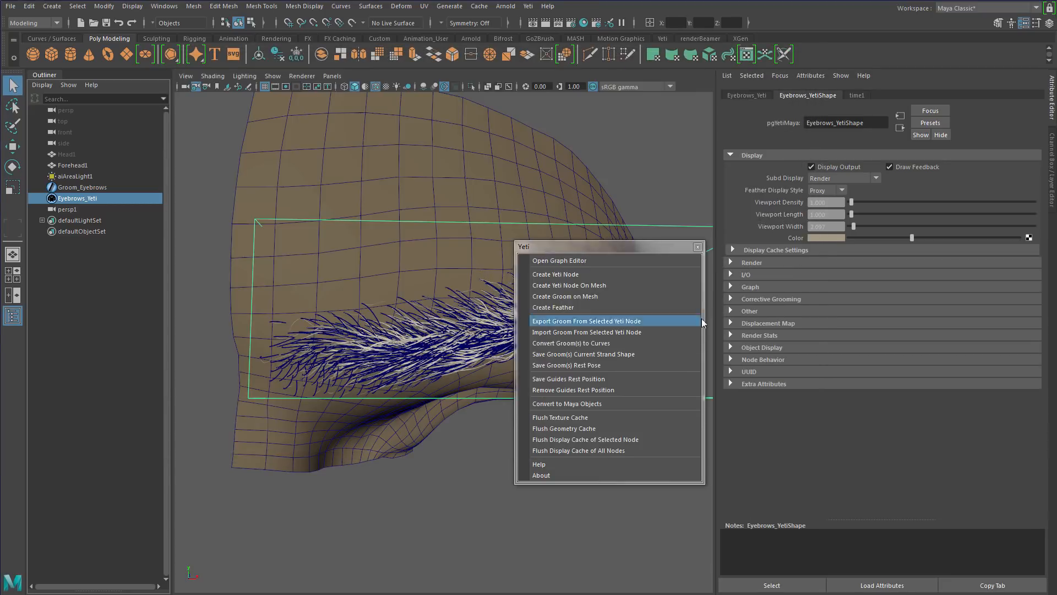
{"action": "left_click", "coordinate": [698, 248]}
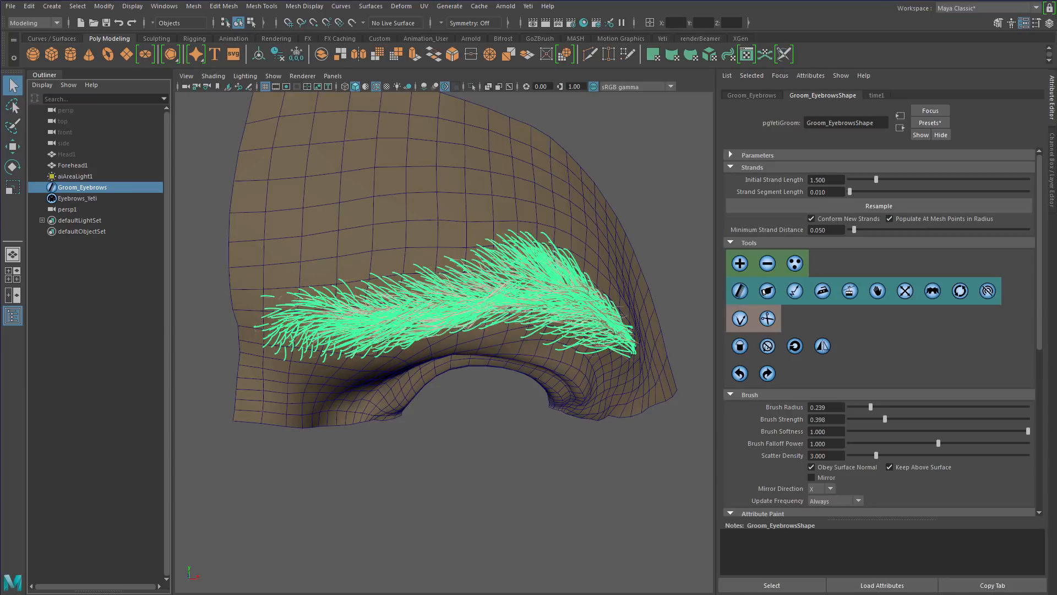
Open the Yeti graph of Eyebrows_Yeti and bring up the scatter0 node's settings beside the eyebrow.
{"action": "left_click_drag", "start_coordinate": [485, 431], "coordinate": [525, 438], "text": "alt"}
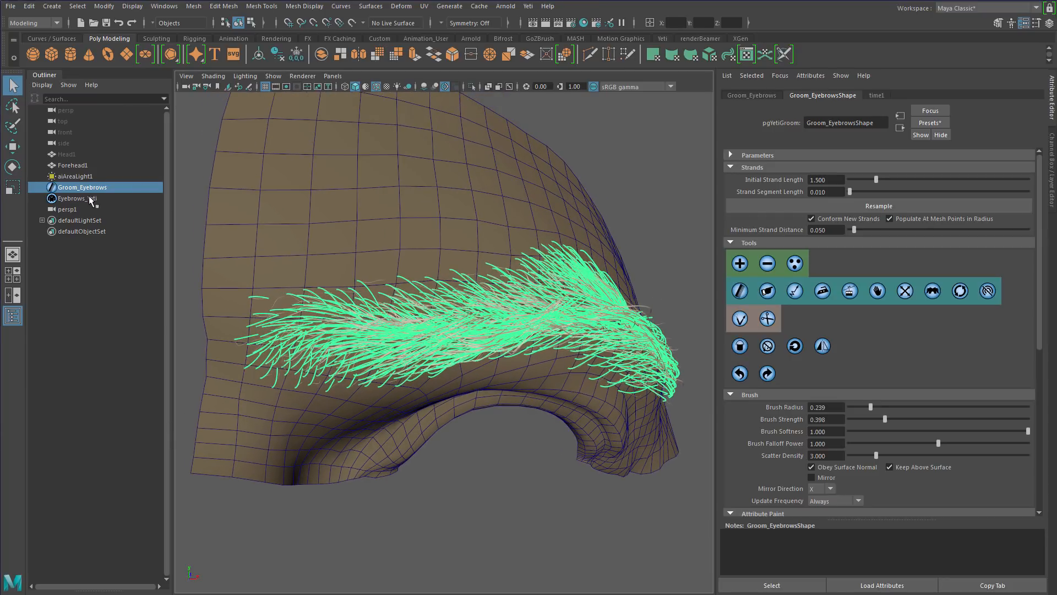
{"action": "left_click", "coordinate": [91, 200]}
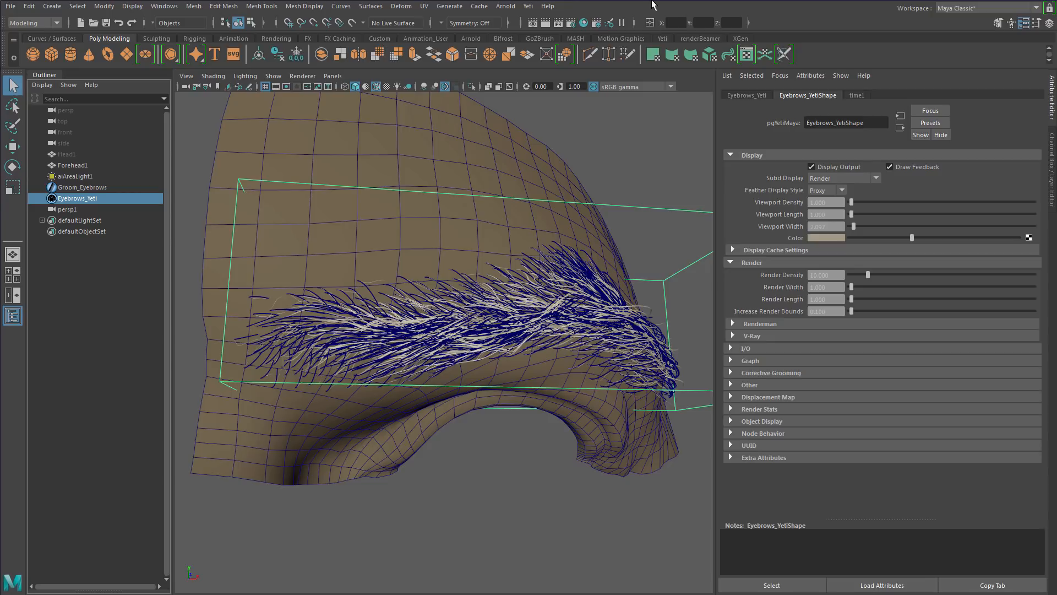
{"action": "left_click", "coordinate": [529, 6]}
{"action": "left_click", "coordinate": [562, 23]}
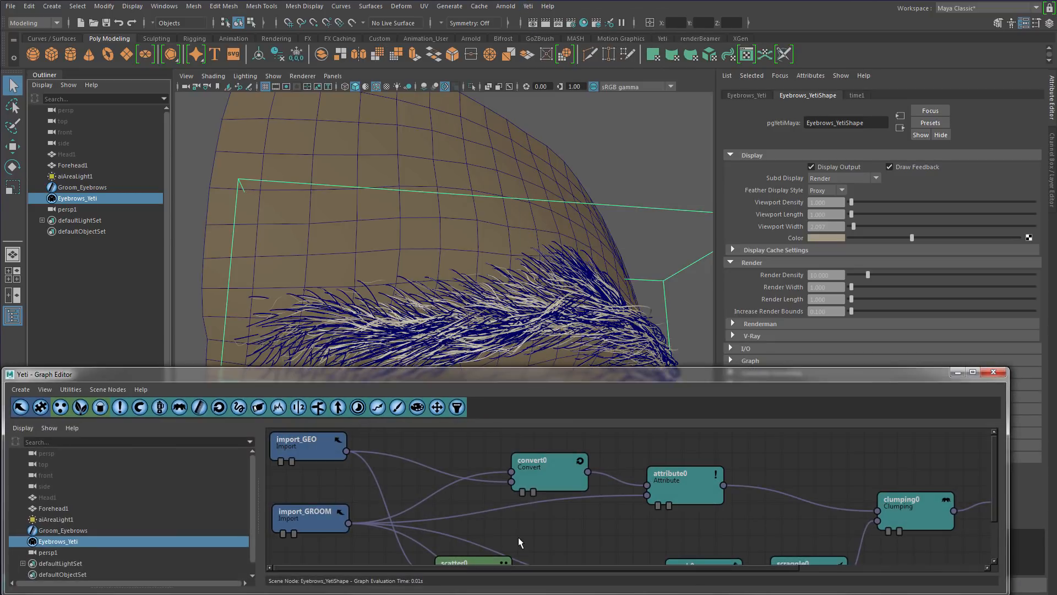
{"action": "middle_click_drag", "start_coordinate": [518, 537], "coordinate": [517, 500]}
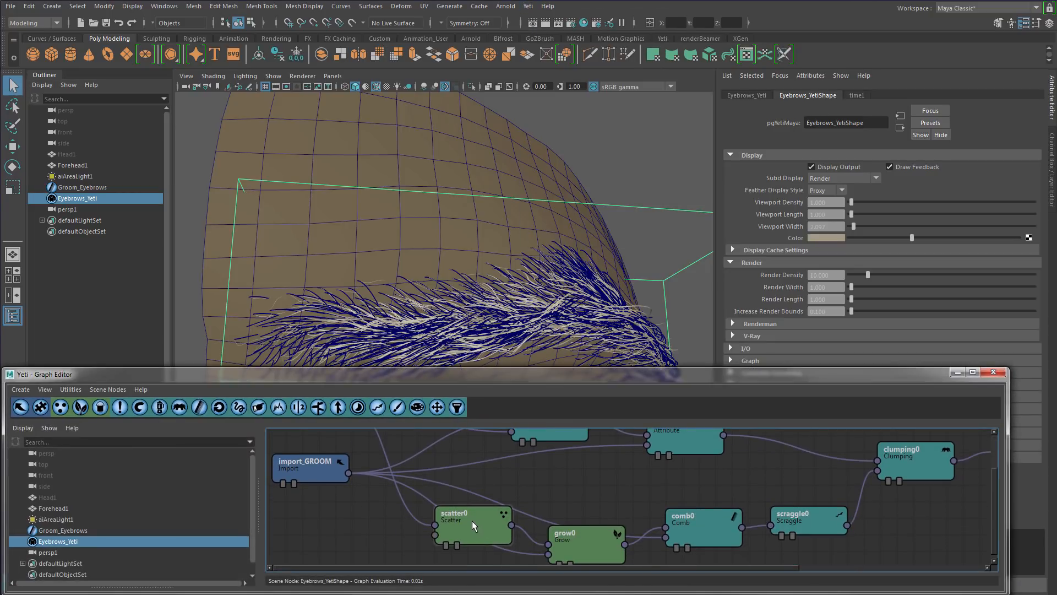
{"action": "left_click_drag", "start_coordinate": [472, 528], "coordinate": [449, 530]}
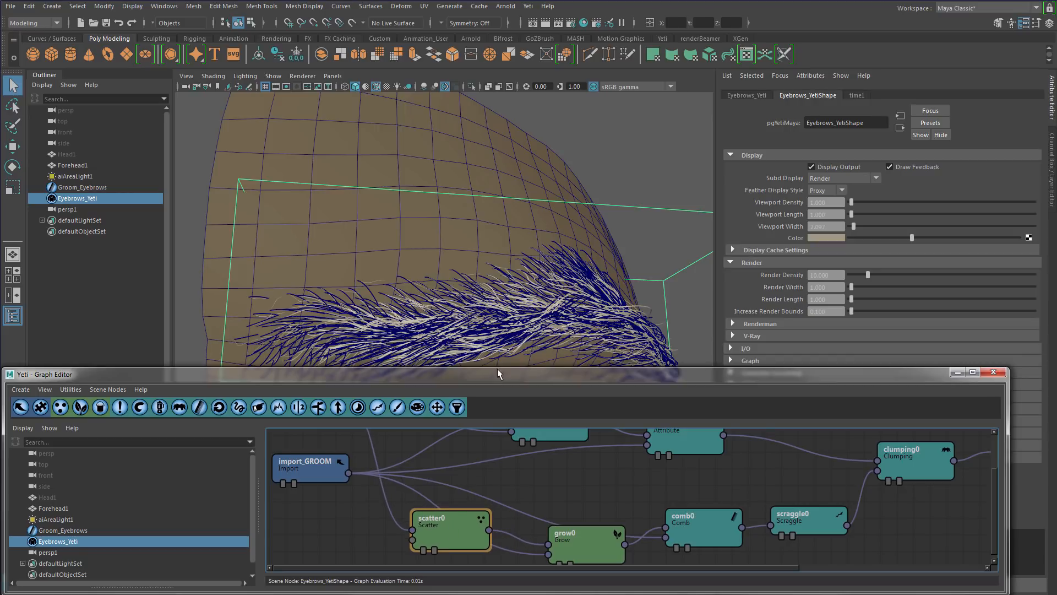
{"action": "key", "text": "f"}
{"action": "double_click", "coordinate": [442, 516]}
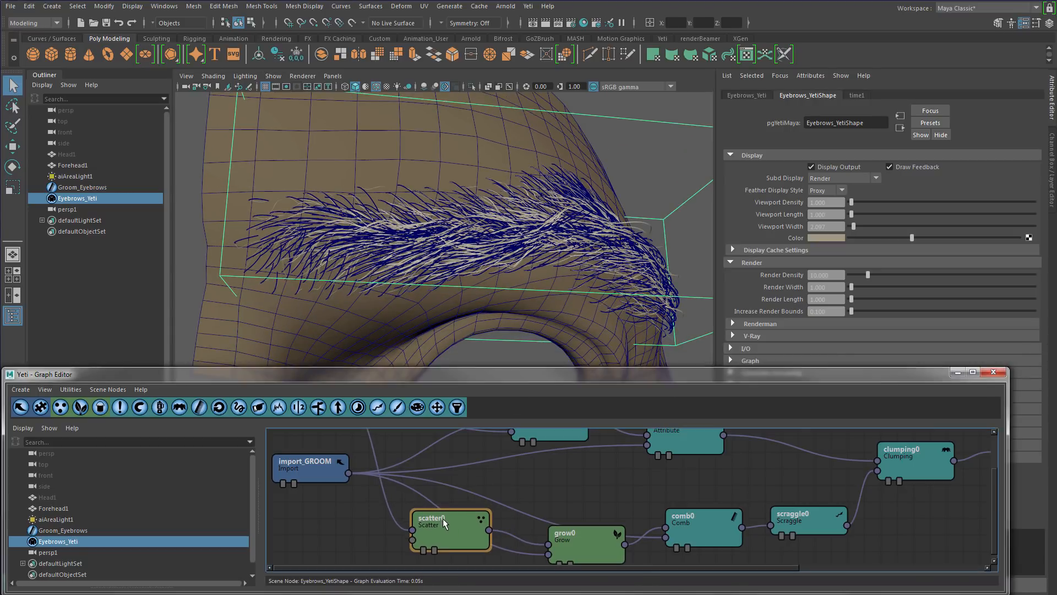
{"action": "left_click_drag", "start_coordinate": [48, 74], "coordinate": [286, 83]}
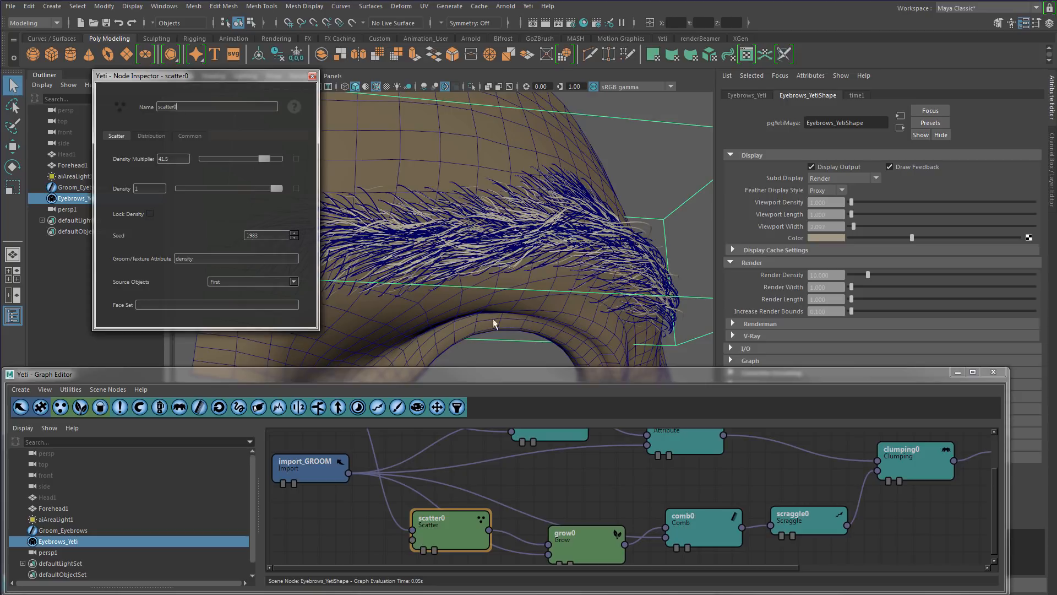
{"action": "left_click_drag", "start_coordinate": [543, 235], "coordinate": [534, 242], "text": "alt"}
{"action": "left_click", "coordinate": [239, 75]}
{"action": "left_click_drag", "start_coordinate": [240, 75], "coordinate": [192, 90]}
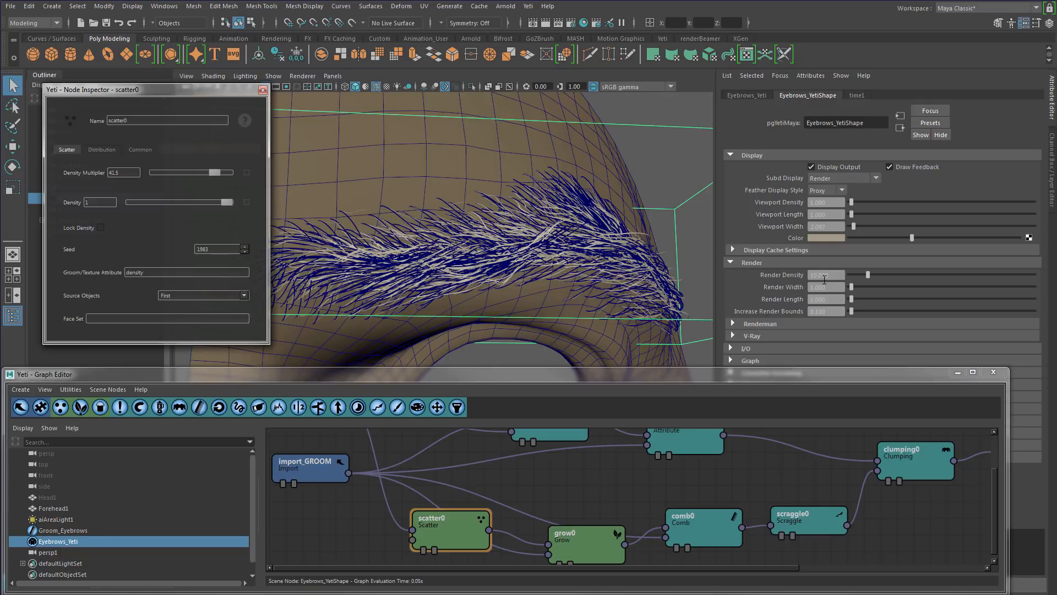
Try a Viewport Density of 10 on the Eyebrows_Yeti node, and return it to 1.
{"action": "left_click_drag", "start_coordinate": [839, 201], "coordinate": [804, 203]}
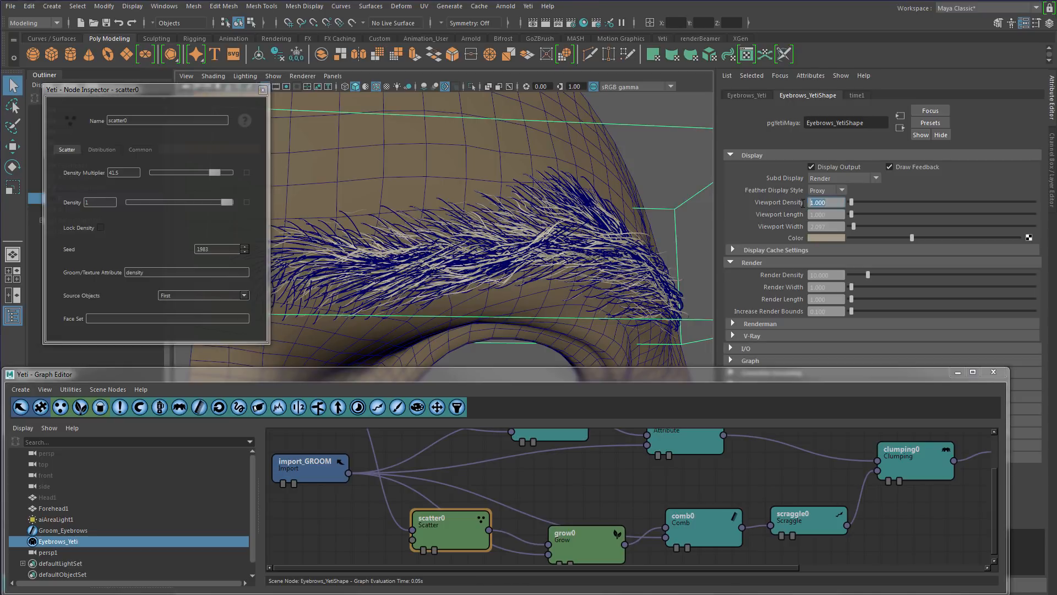
{"action": "type", "text": "10"}
{"action": "key", "text": "Return"}
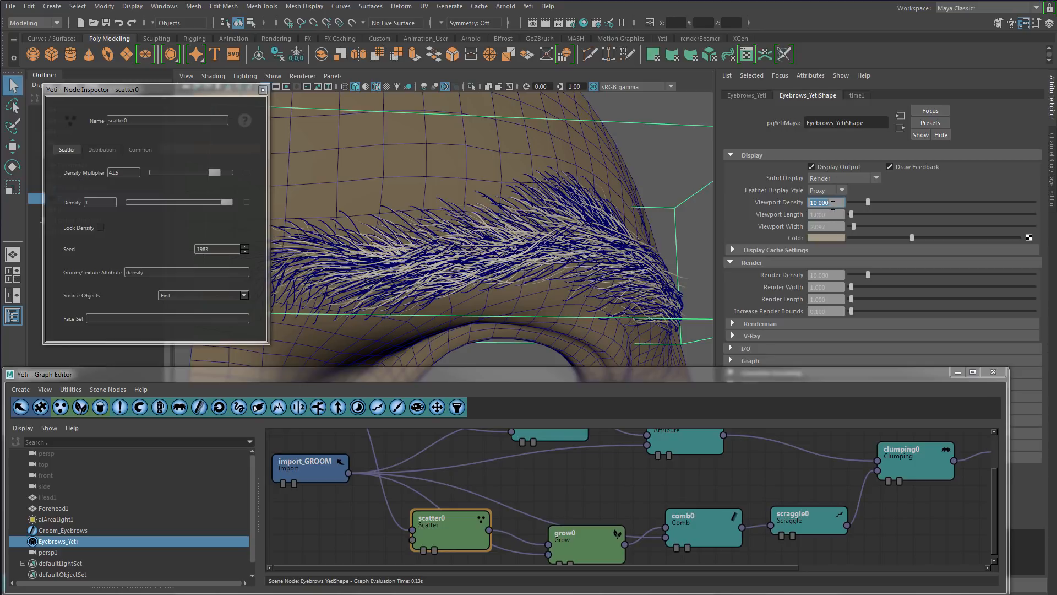
{"action": "type", "text": "1"}
{"action": "key", "text": "Return"}
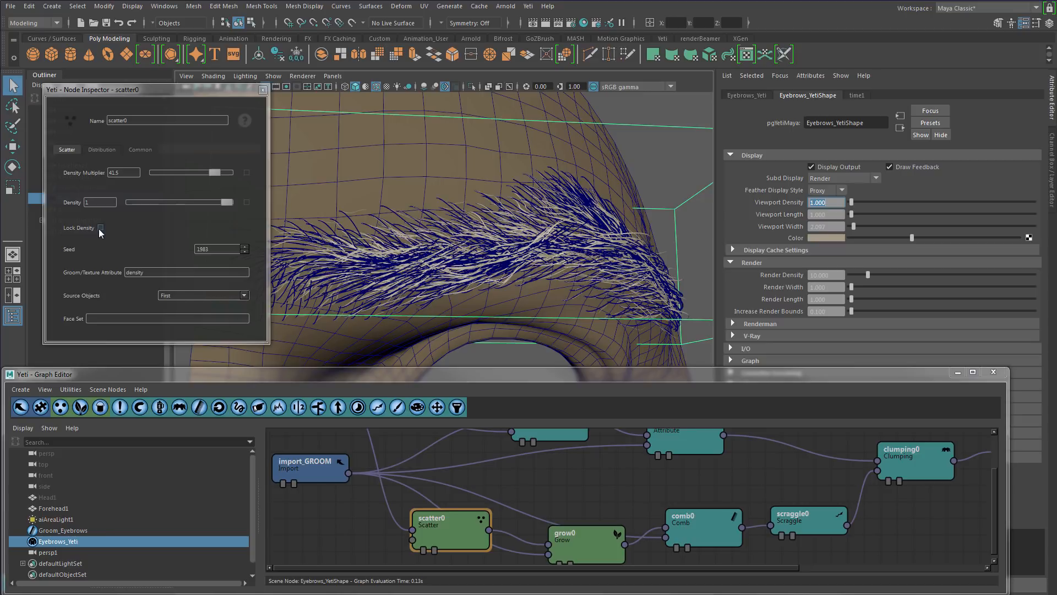
Display the graph output at the comb0 node, test-render it in Arnold, and close the render view.
{"action": "left_click_drag", "start_coordinate": [147, 95], "coordinate": [189, 85]}
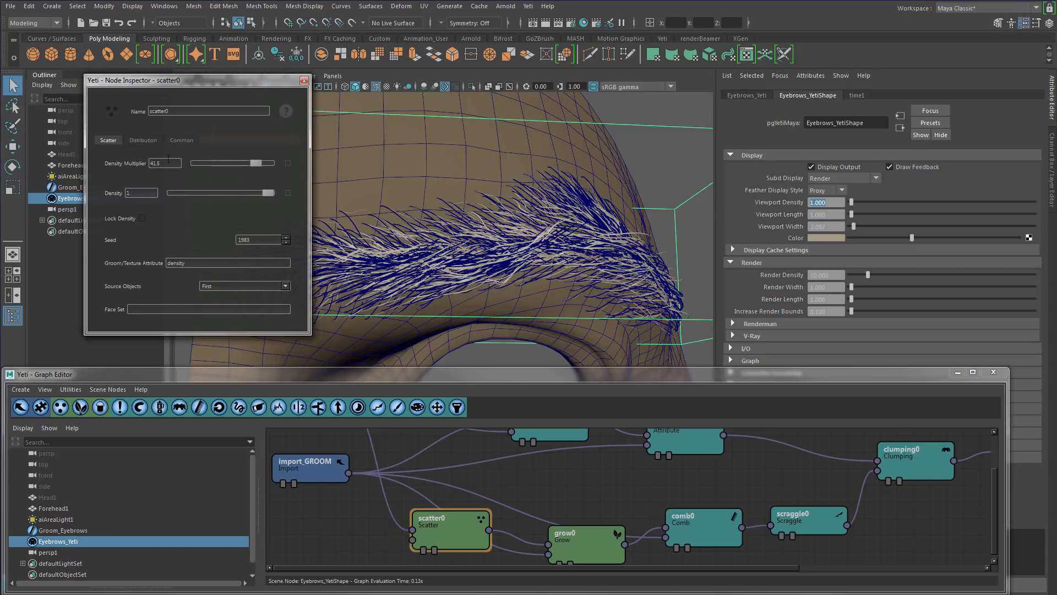
{"action": "double_click", "coordinate": [155, 163]}
{"action": "left_click_drag", "start_coordinate": [182, 81], "coordinate": [125, 63]}
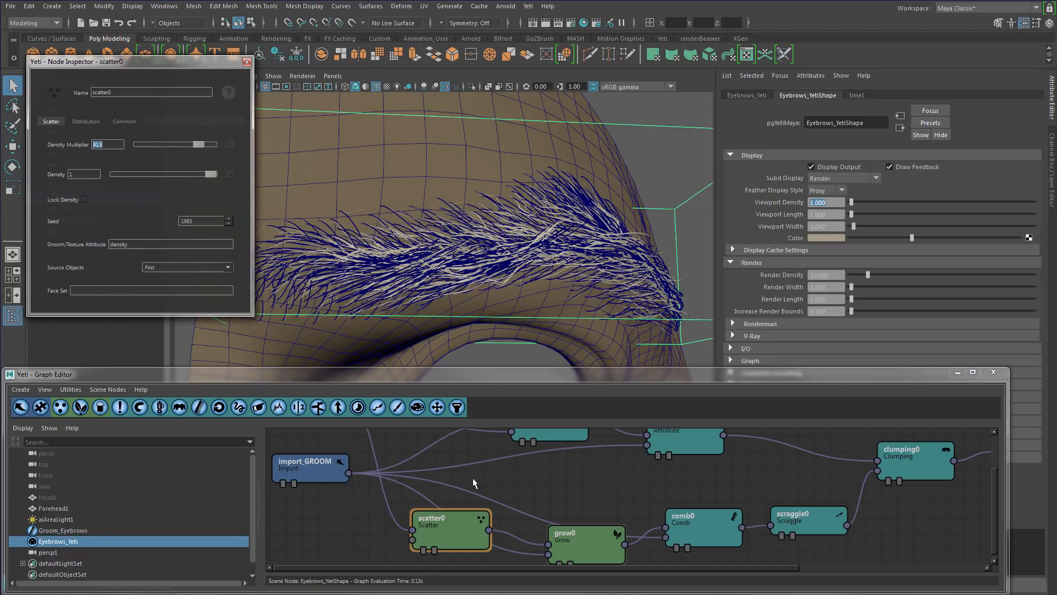
{"action": "left_click", "coordinate": [678, 548]}
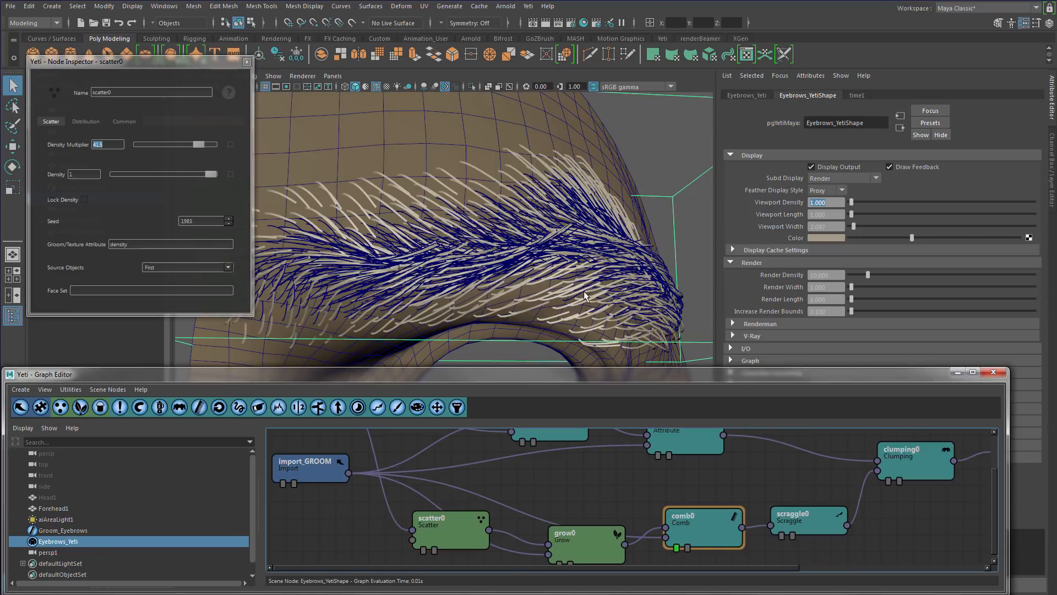
{"action": "left_click", "coordinate": [506, 6]}
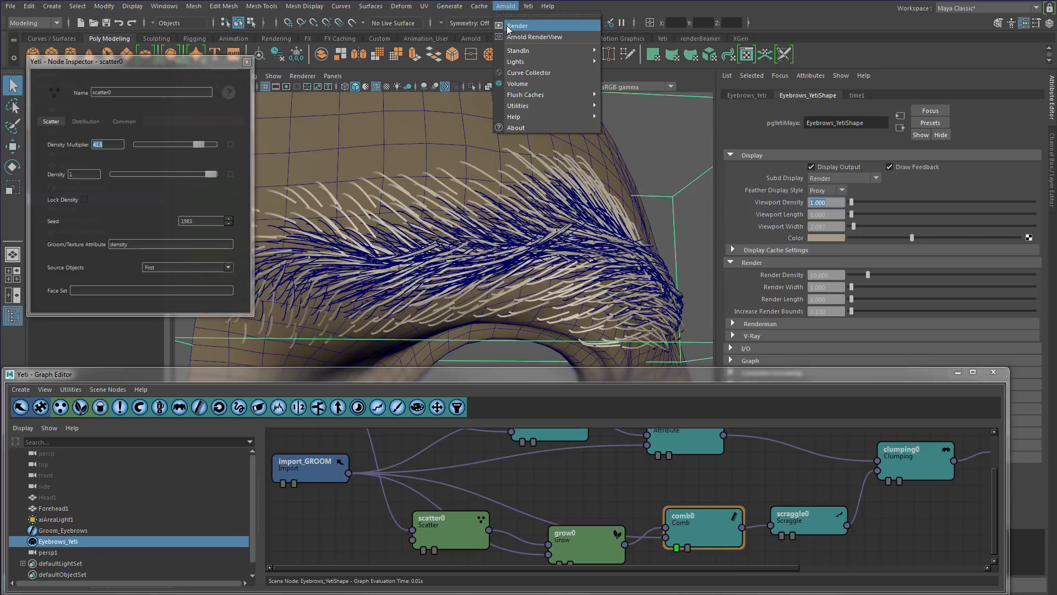
{"action": "left_click", "coordinate": [507, 25]}
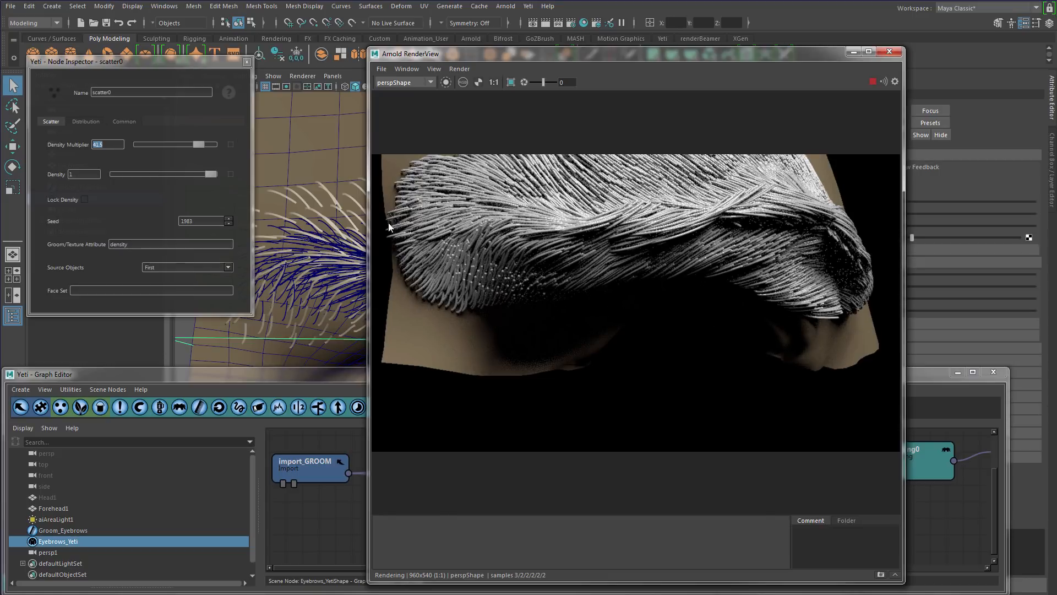
{"action": "left_click", "coordinate": [897, 57]}
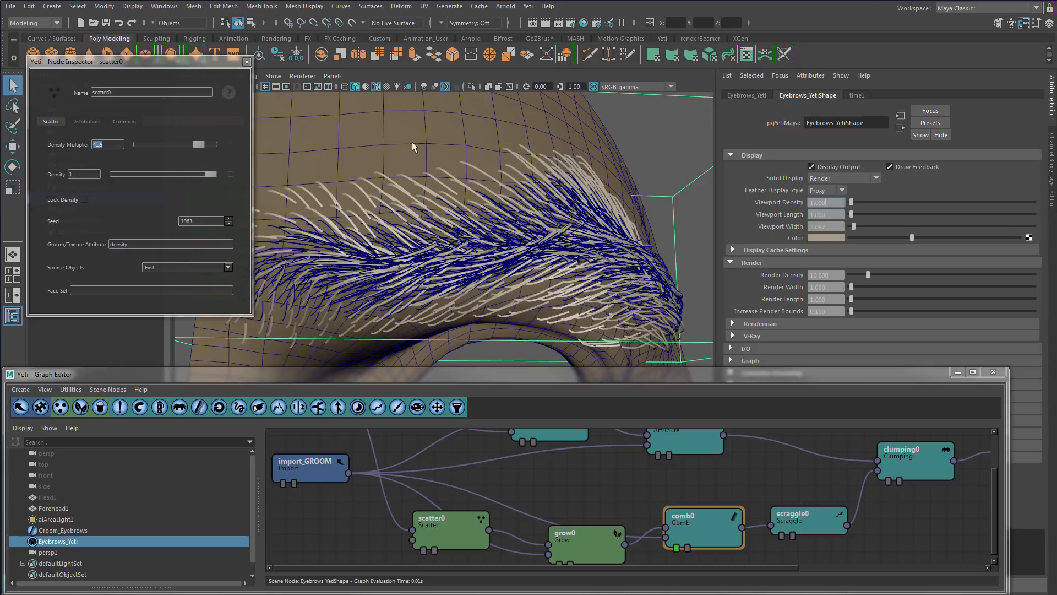
Enable Lock Density on the scatter0 node and test-render the eyebrow again in Arnold.
{"action": "left_click", "coordinate": [84, 200]}
{"action": "left_click_drag", "start_coordinate": [181, 63], "coordinate": [134, 67]}
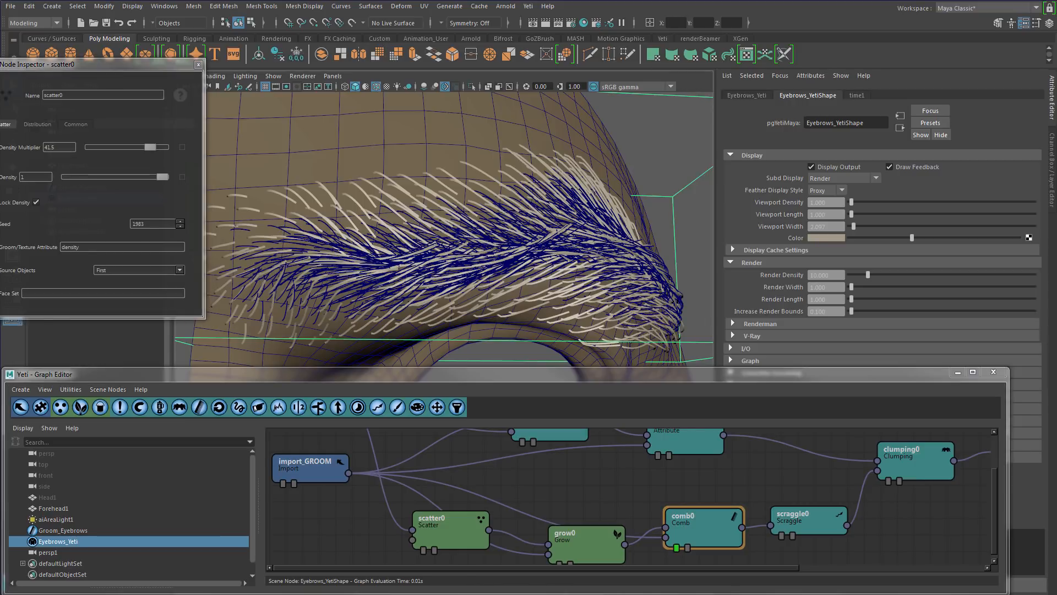
{"action": "left_click", "coordinate": [508, 8]}
{"action": "left_click", "coordinate": [513, 22]}
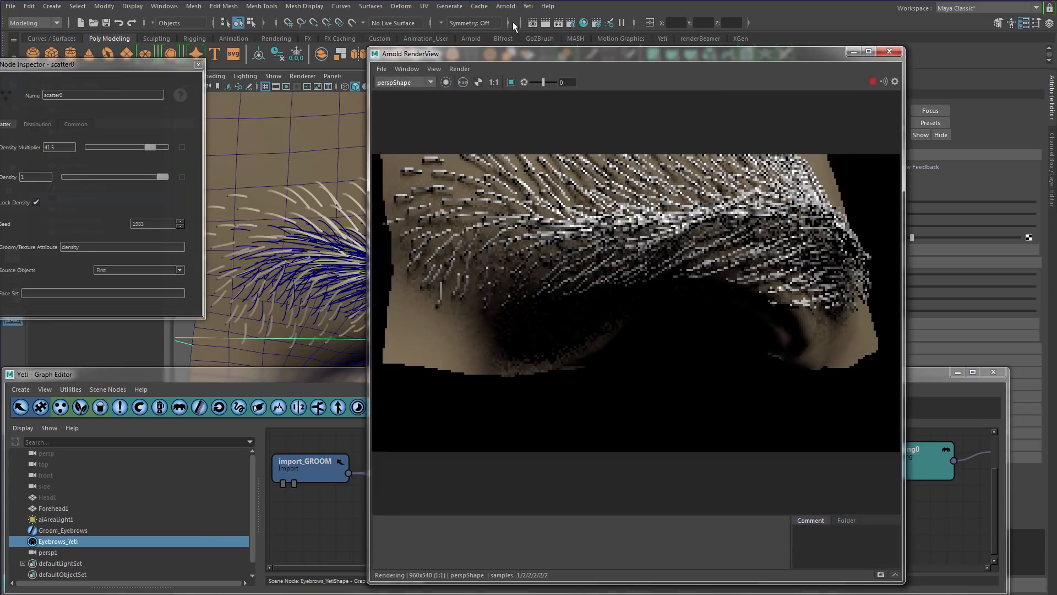
{"action": "left_click", "coordinate": [892, 55]}
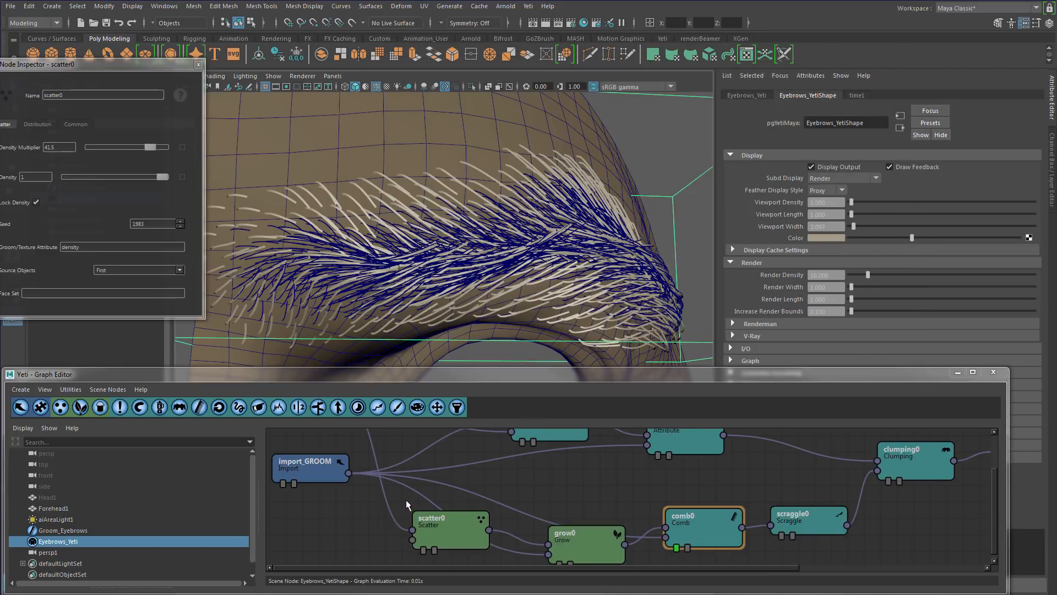
Select the scatter0, grow0 and comb0 nodes together, and move the scatter0 settings clear of the eyebrow.
{"action": "left_click_drag", "start_coordinate": [405, 500], "coordinate": [743, 551]}
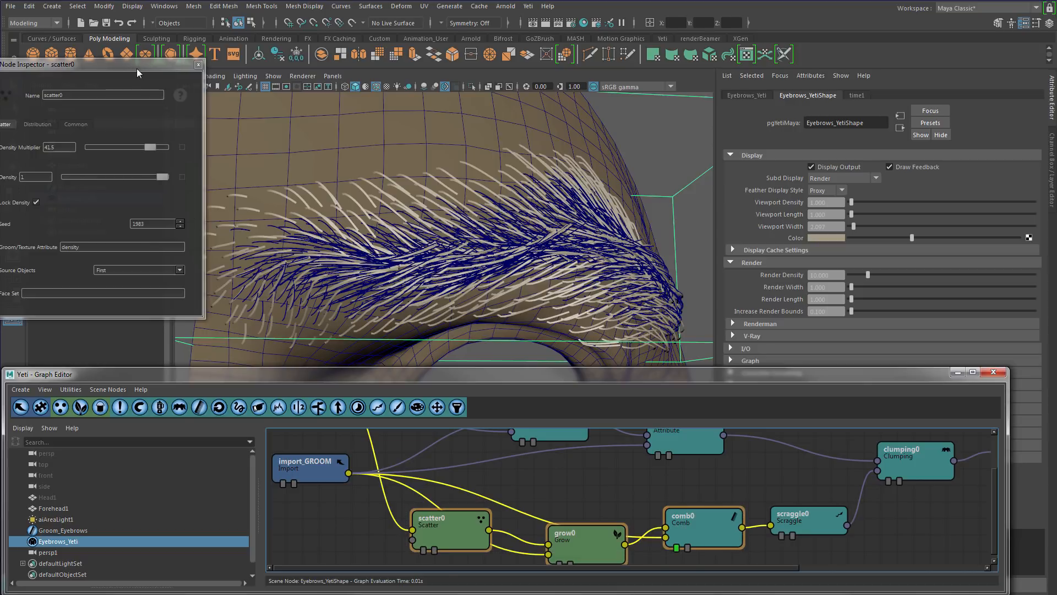
{"action": "left_click_drag", "start_coordinate": [137, 69], "coordinate": [886, 69]}
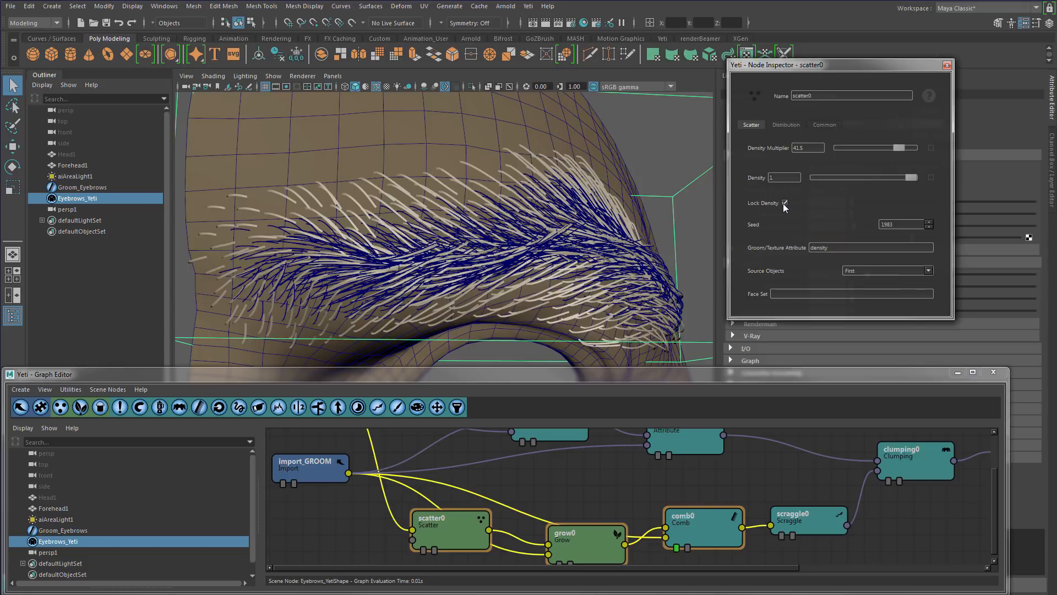
Display the graph output at the width0 node and hide the Groom_Eyebrows guides, keeping Eyebrows_Yeti selected.
{"action": "scroll", "coordinate": [927, 524], "scroll_direction": "down", "scroll_amount": 2}
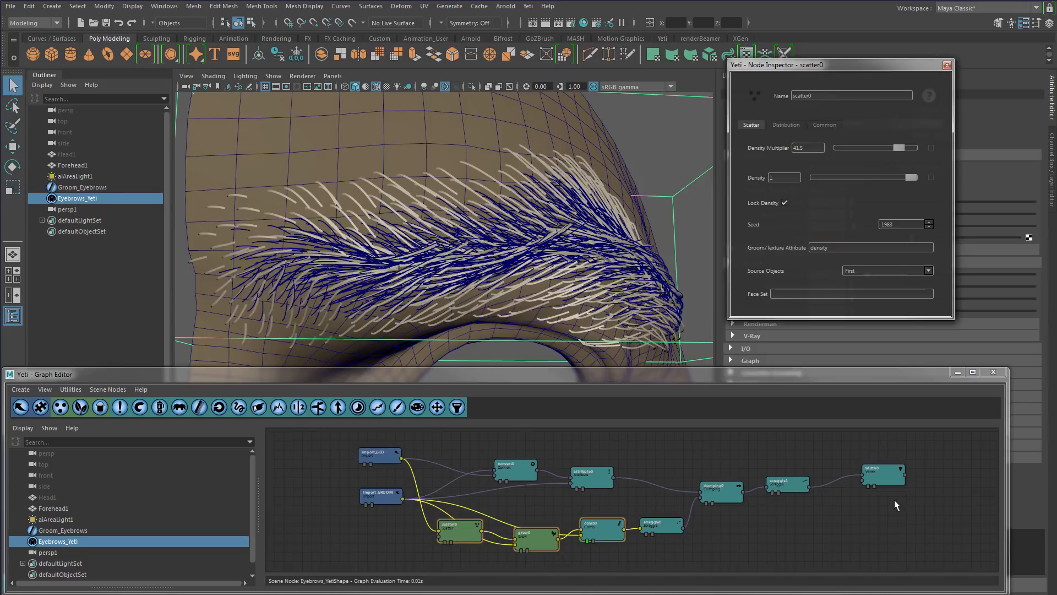
{"action": "scroll", "coordinate": [898, 498], "scroll_direction": "up", "scroll_amount": 1}
{"action": "left_click", "coordinate": [928, 483]}
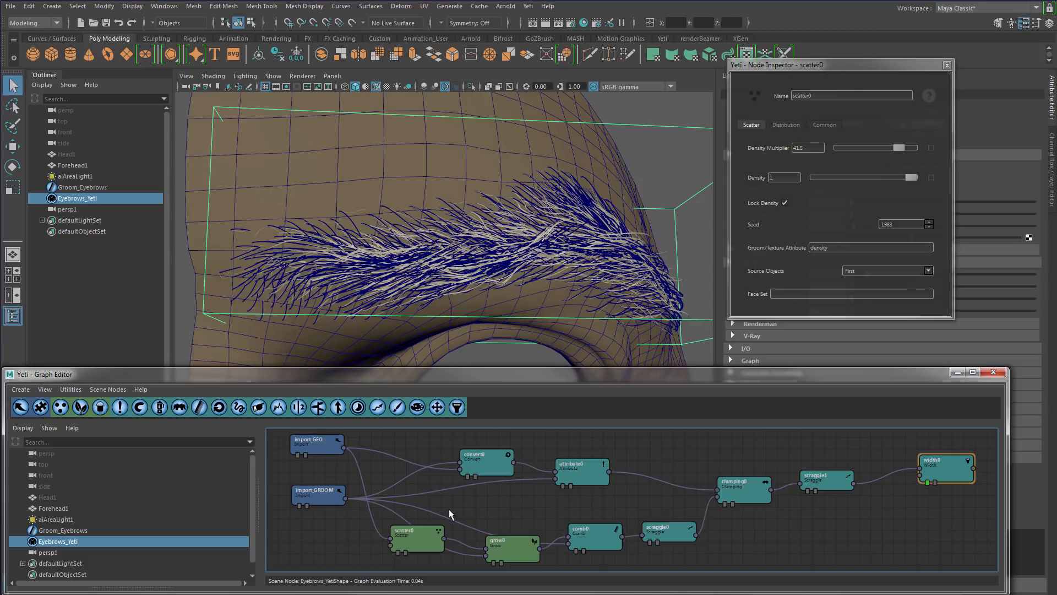
{"action": "scroll", "coordinate": [458, 505], "scroll_direction": "up", "scroll_amount": 2}
{"action": "scroll", "coordinate": [526, 511], "scroll_direction": "down", "scroll_amount": 4}
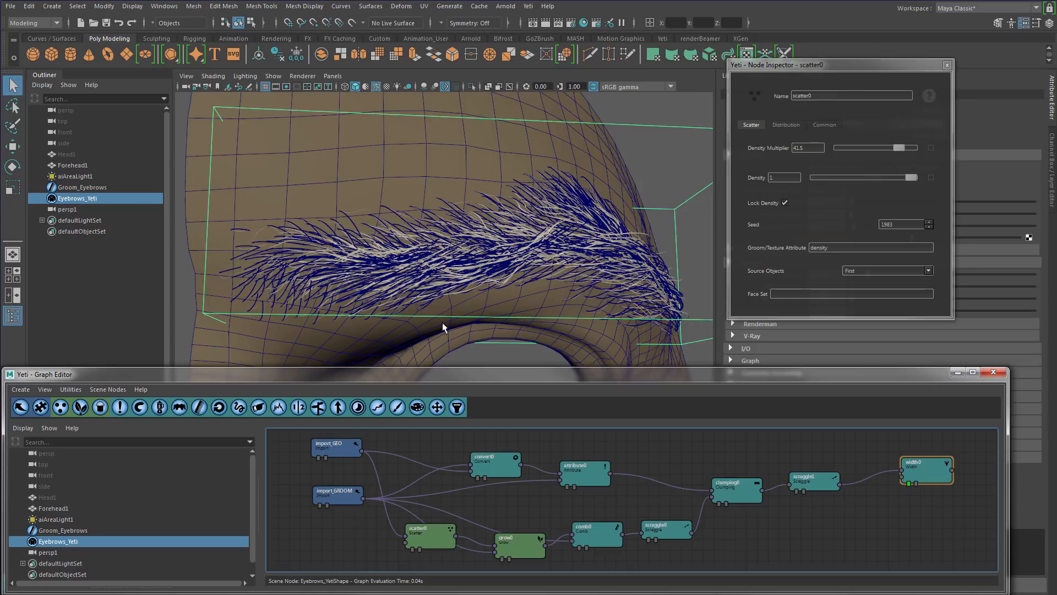
{"action": "left_click", "coordinate": [83, 187]}
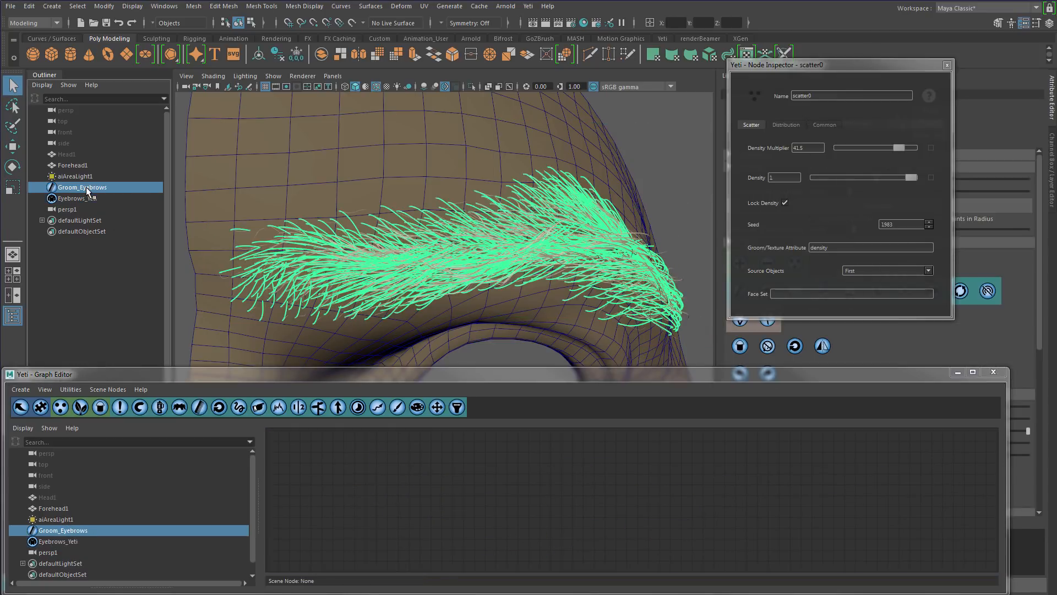
{"action": "left_click", "coordinate": [80, 199]}
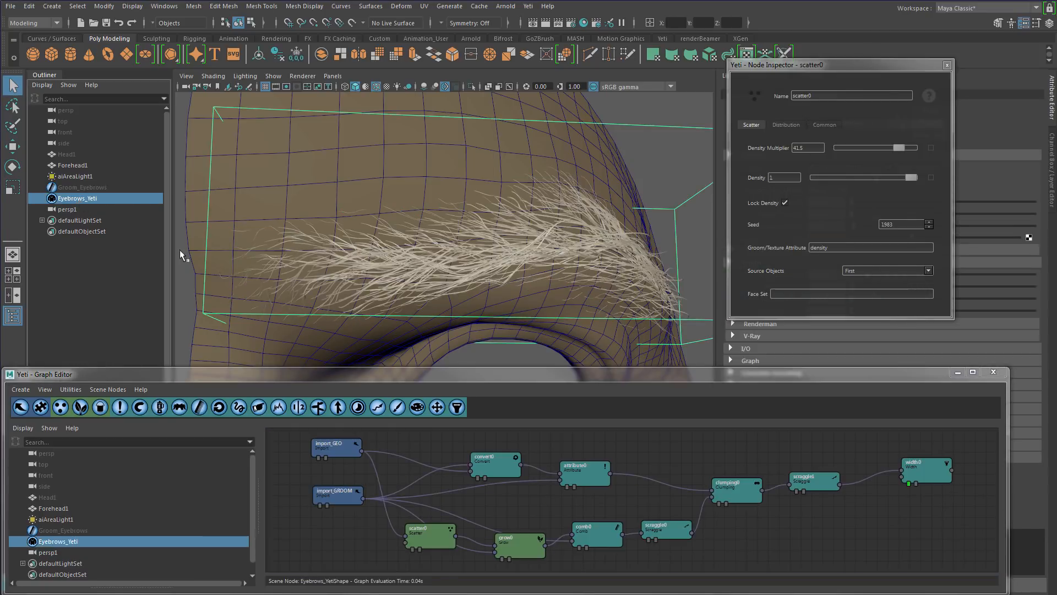
Try Density Multiplier values of 50, 80, 90 and 100 on the scatter0 node.
{"action": "left_click_drag", "start_coordinate": [823, 67], "coordinate": [811, 65]}
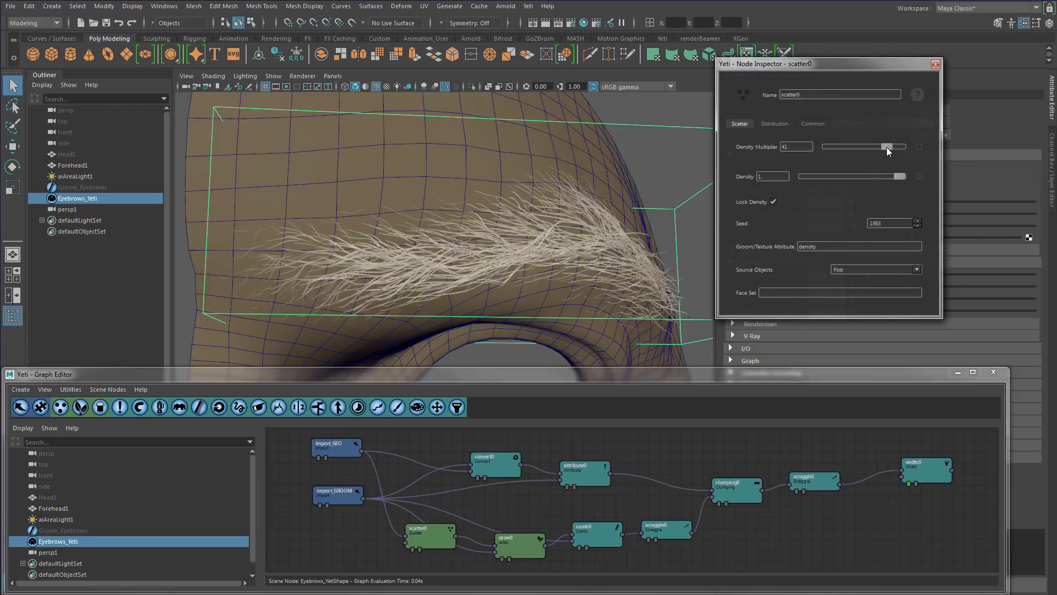
{"action": "left_click_drag", "start_coordinate": [887, 148], "coordinate": [917, 150]}
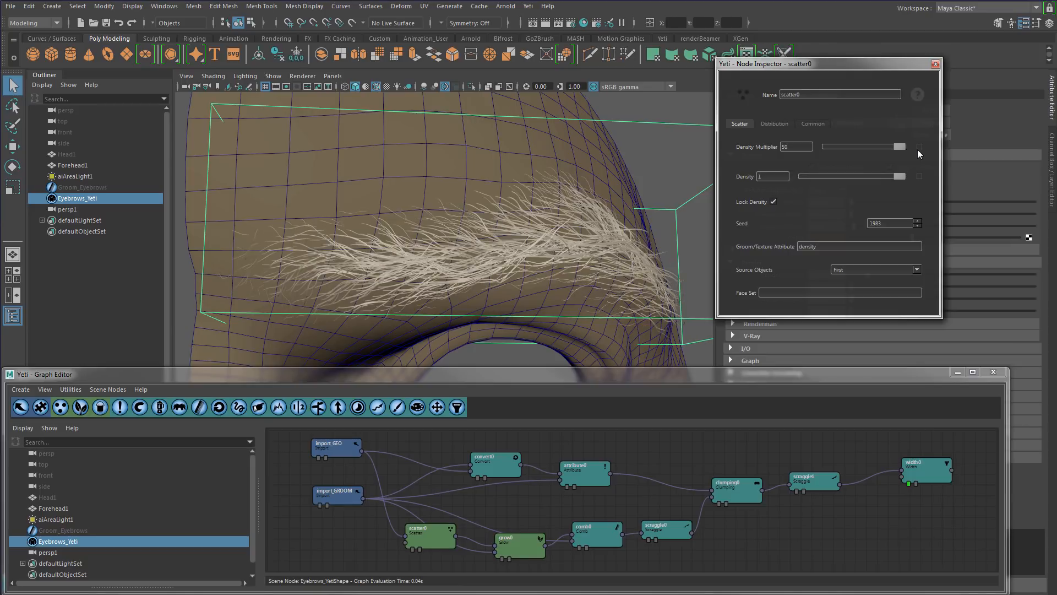
{"action": "double_click", "coordinate": [793, 147]}
{"action": "type", "text": "80"}
{"action": "key", "text": "Return"}
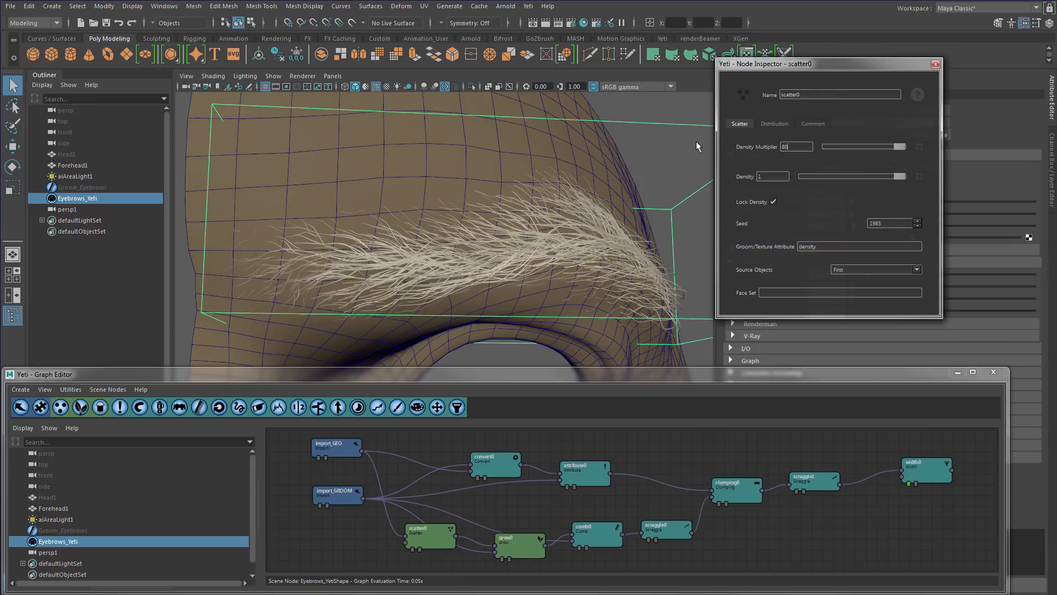
{"action": "double_click", "coordinate": [805, 145]}
{"action": "type", "text": "90"}
{"action": "key", "text": "Return"}
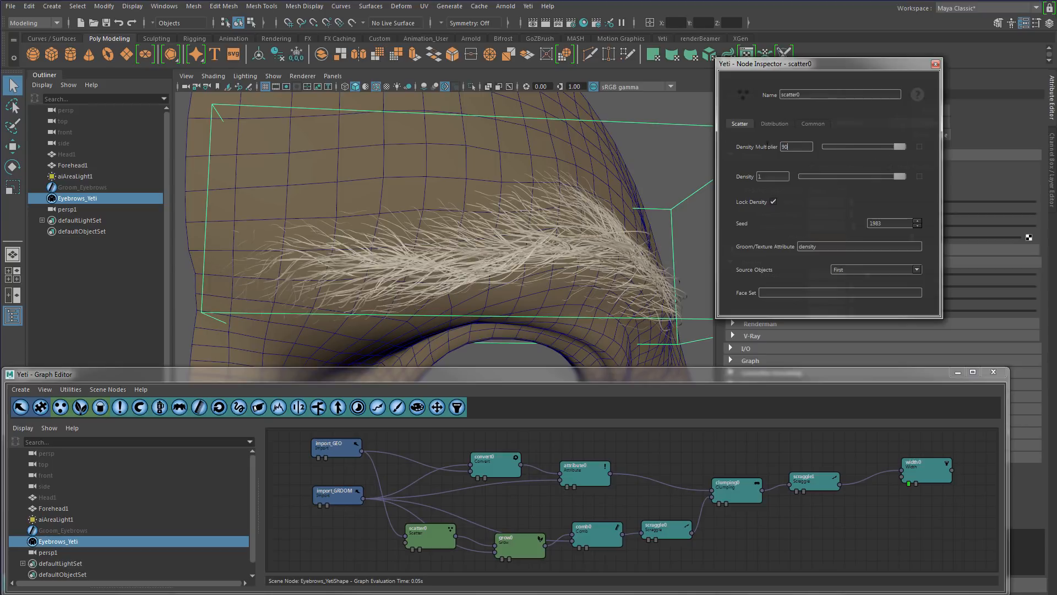
{"action": "key", "text": "BackSpace"}
{"action": "key", "text": "BackSpace"}
{"action": "type", "text": "100"}
{"action": "key", "text": "Return"}
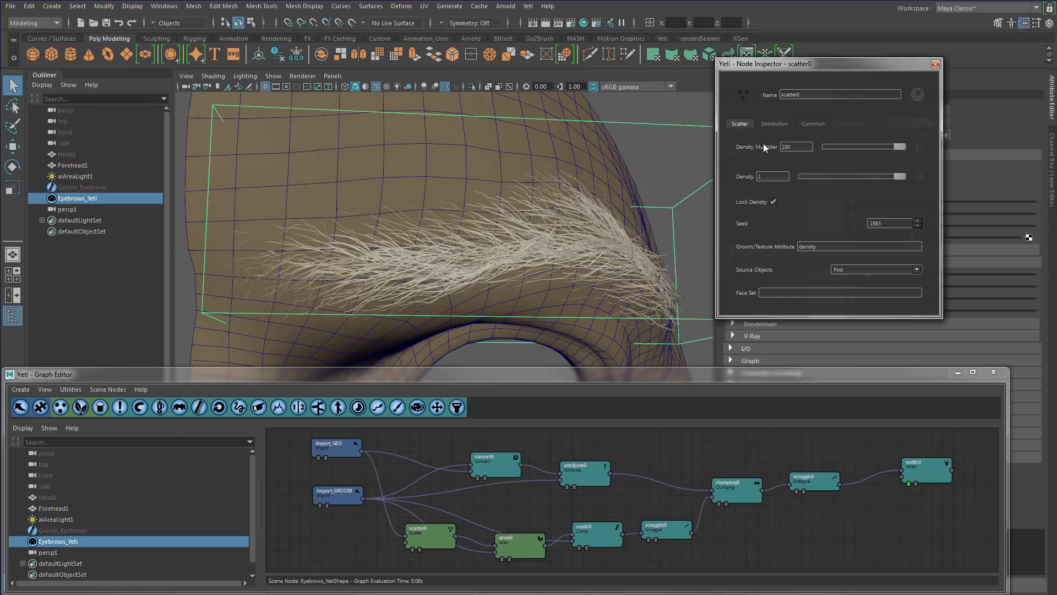
Set the scatter0 node's Density Multiplier to 60 and close its settings.
{"action": "left_click_drag", "start_coordinate": [900, 148], "coordinate": [904, 148]}
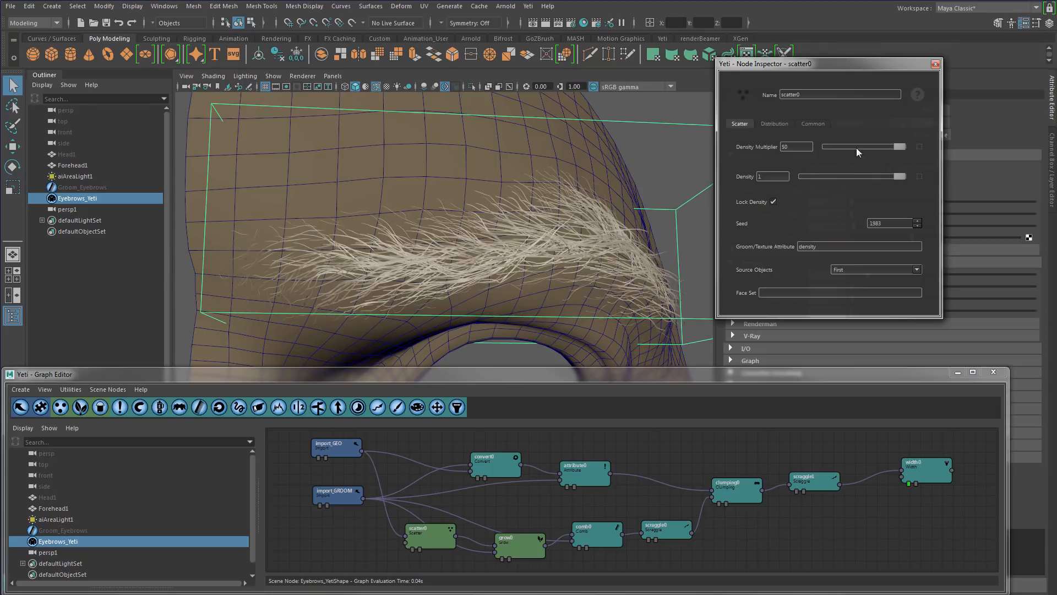
{"action": "key", "text": "Return"}
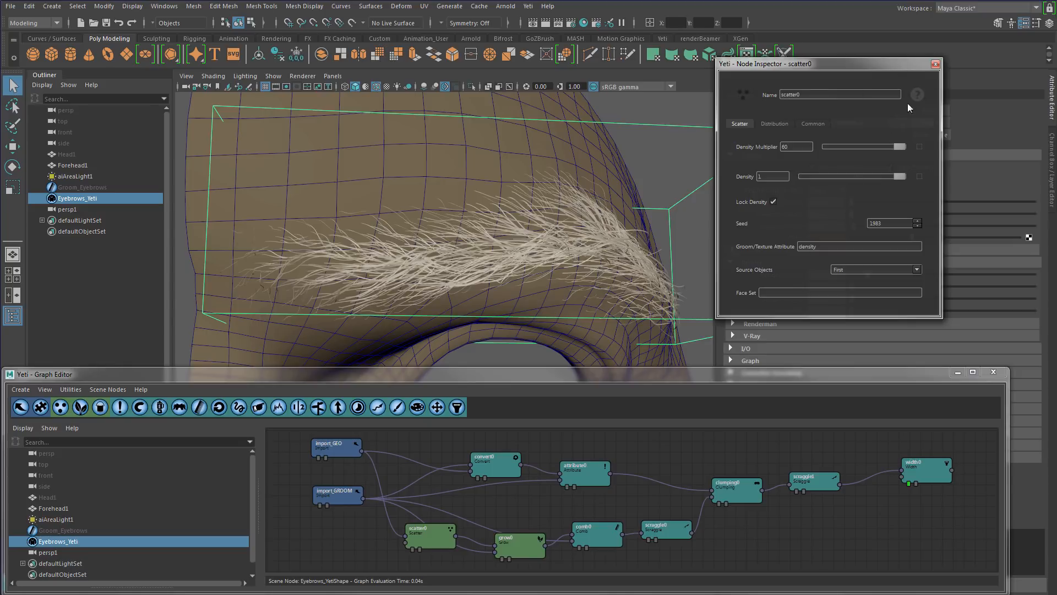
{"action": "left_click", "coordinate": [936, 64]}
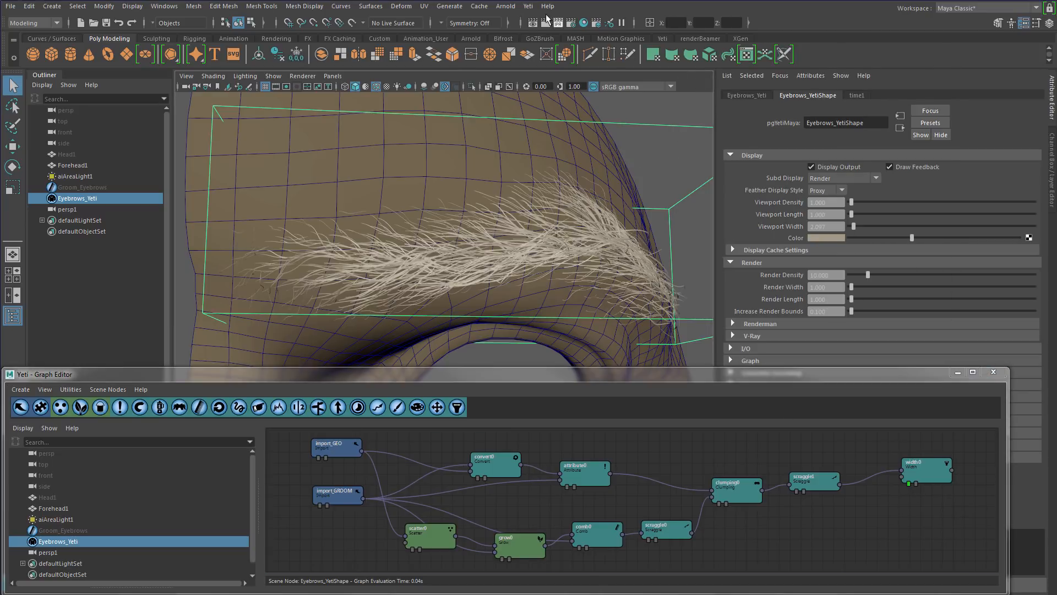
Test-render the full eyebrow graph in Arnold to check its density, and close the render view.
{"action": "left_click", "coordinate": [506, 7]}
{"action": "left_click", "coordinate": [506, 25]}
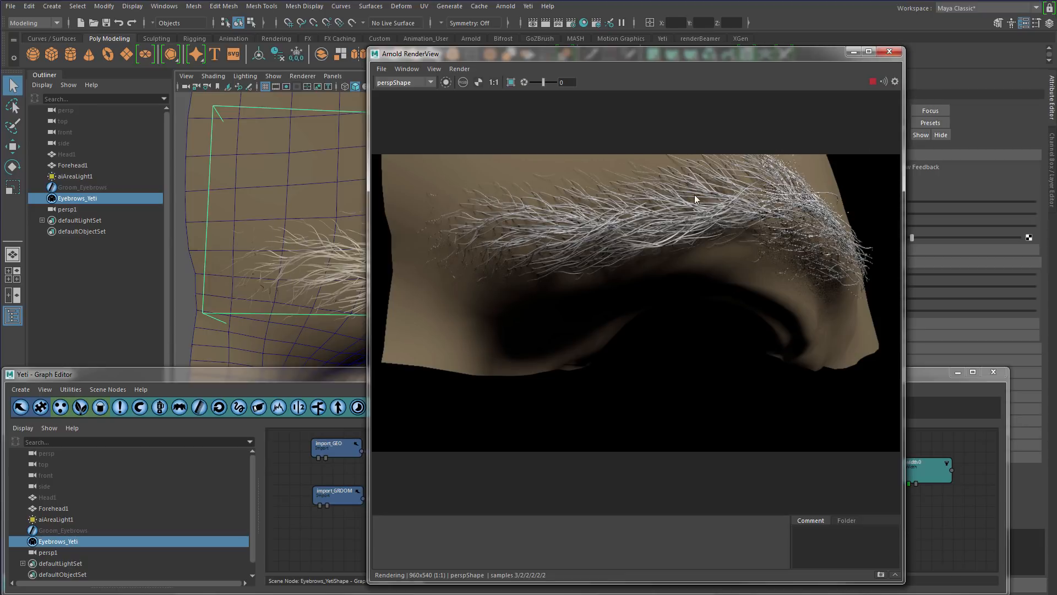
{"action": "left_click", "coordinate": [891, 51]}
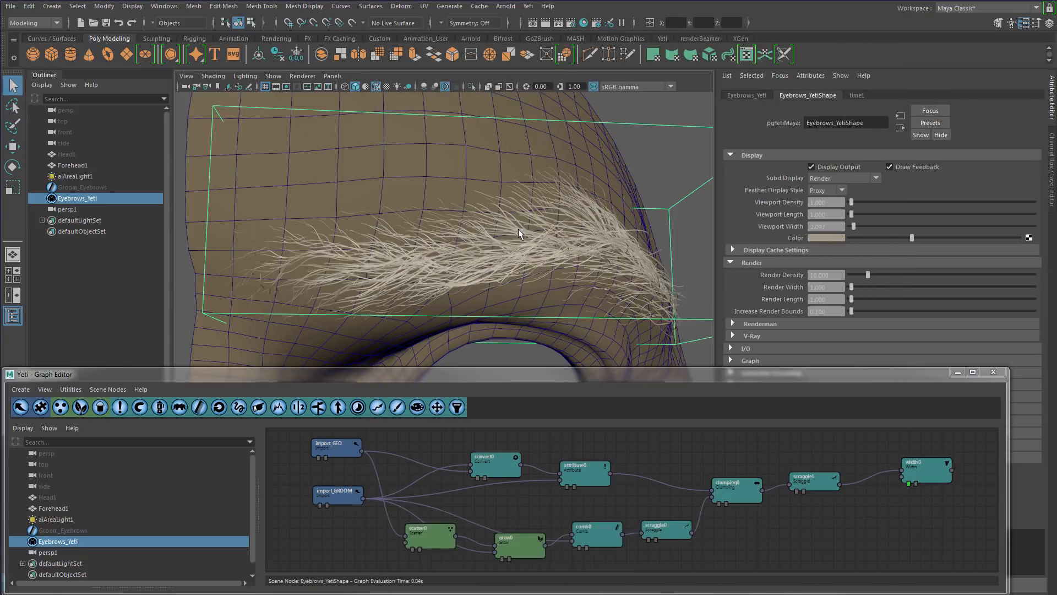
Set the clumping0 node's Weight Random to 0.28 and Weight to 0.78 to loosen the eyebrow clumps.
{"action": "scroll", "coordinate": [514, 233], "scroll_direction": "up", "scroll_amount": 8}
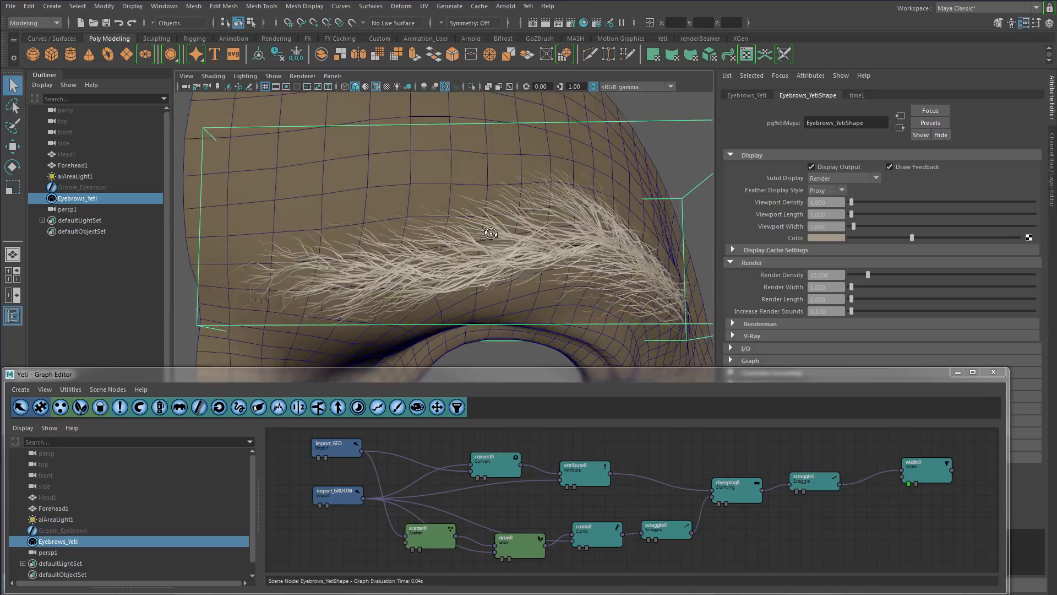
{"action": "middle_click_drag", "start_coordinate": [513, 241], "coordinate": [537, 234], "text": "alt"}
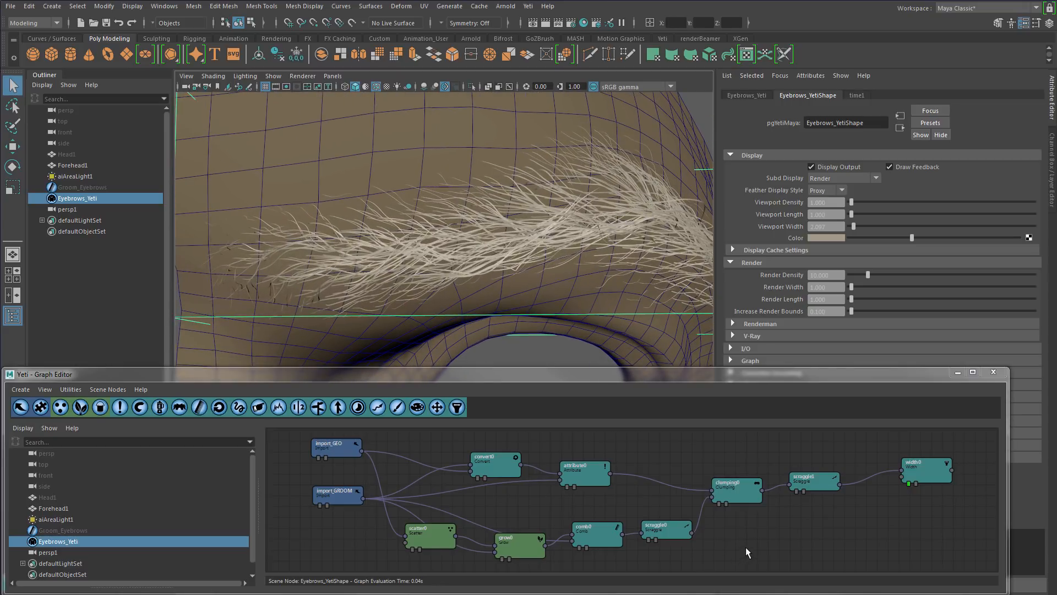
{"action": "double_click", "coordinate": [734, 491]}
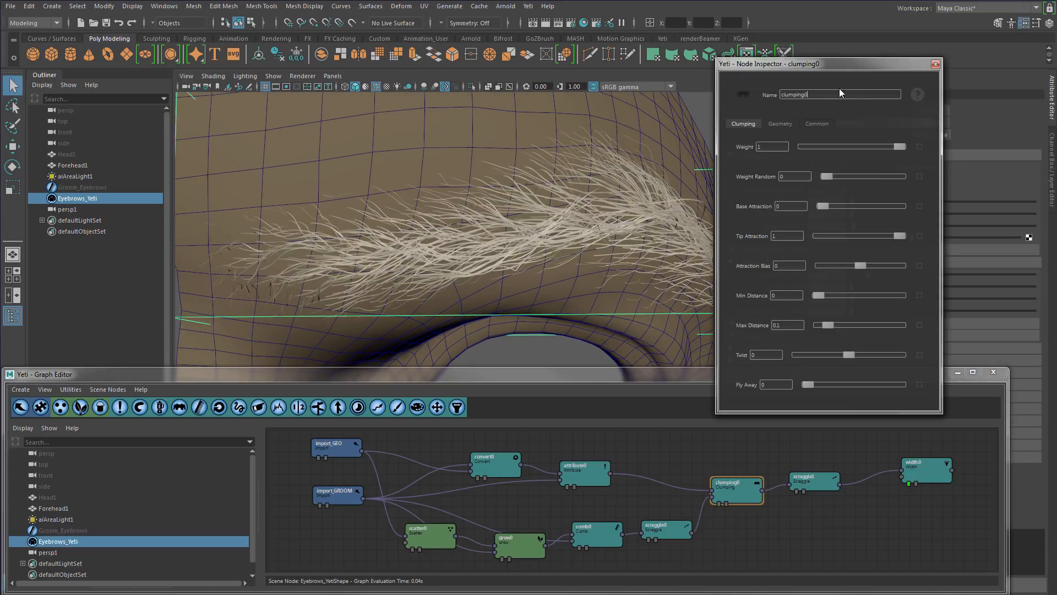
{"action": "left_click_drag", "start_coordinate": [838, 65], "coordinate": [844, 46]}
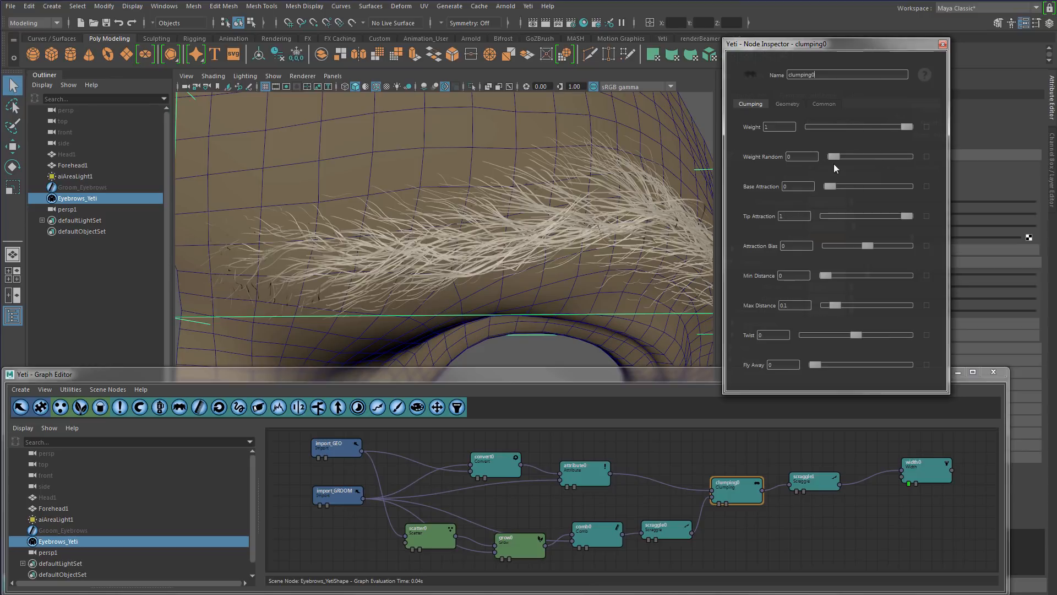
{"action": "left_click_drag", "start_coordinate": [844, 156], "coordinate": [854, 157]}
{"action": "left_click_drag", "start_coordinate": [901, 127], "coordinate": [887, 125]}
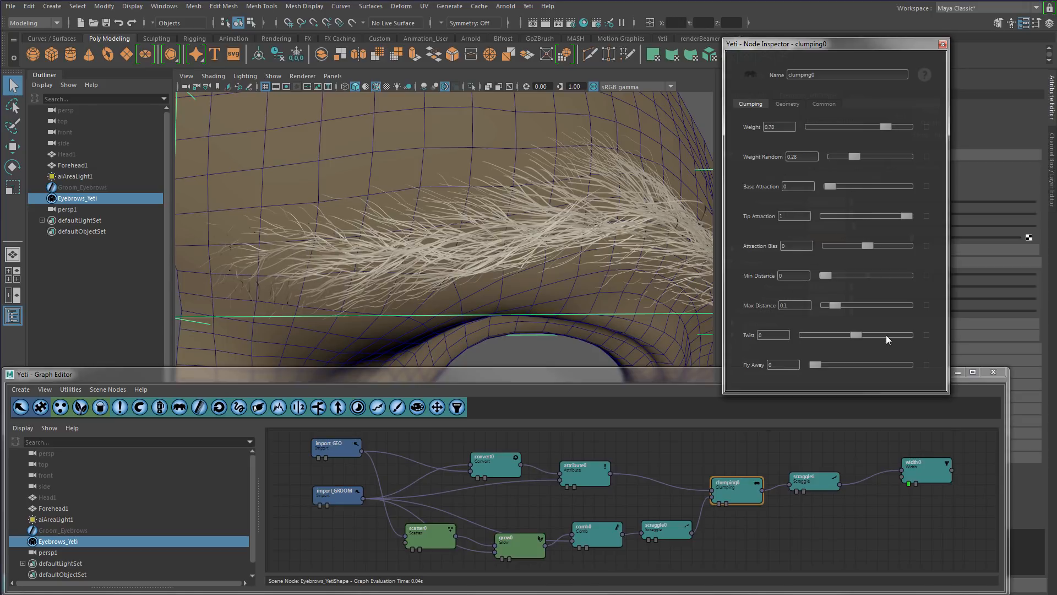
{"action": "left_click", "coordinate": [942, 44]}
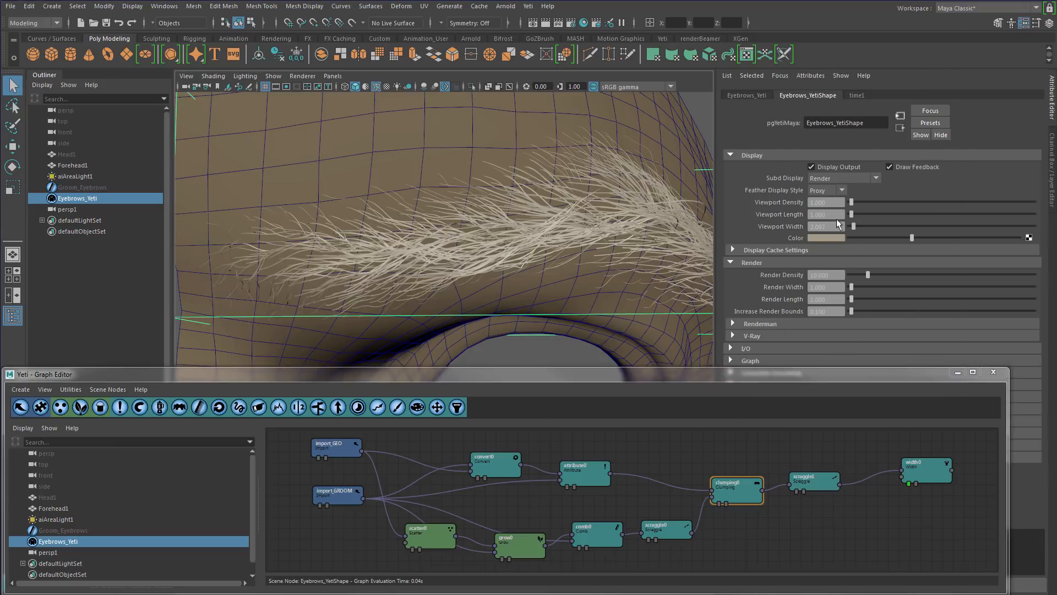
Set the scraggle0 node's Root Scraggle to 0.17 and Scraggle to 0.16, and close its settings.
{"action": "left_click", "coordinate": [655, 538]}
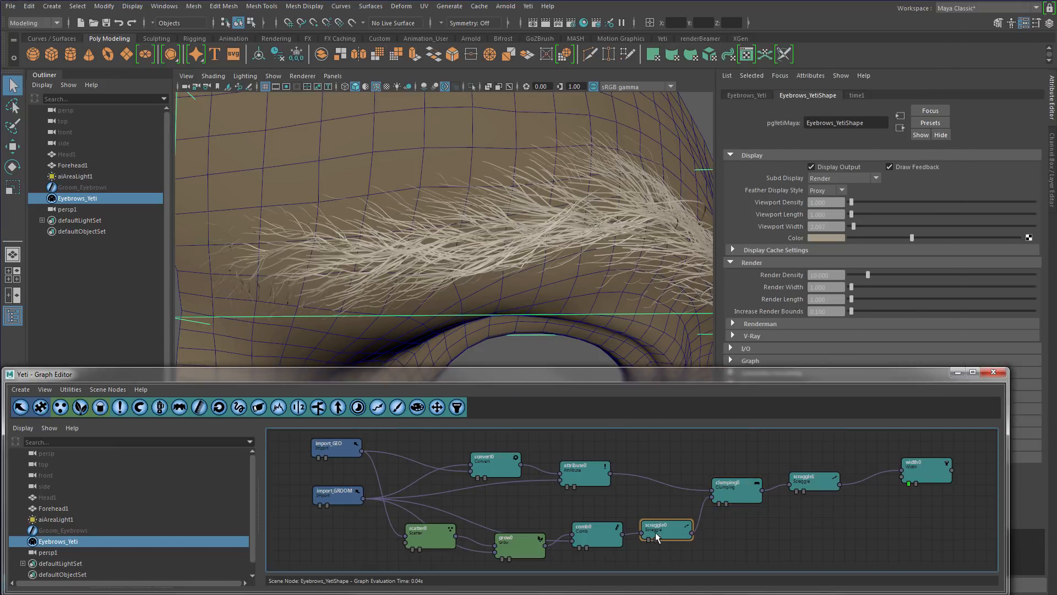
{"action": "double_click", "coordinate": [657, 531]}
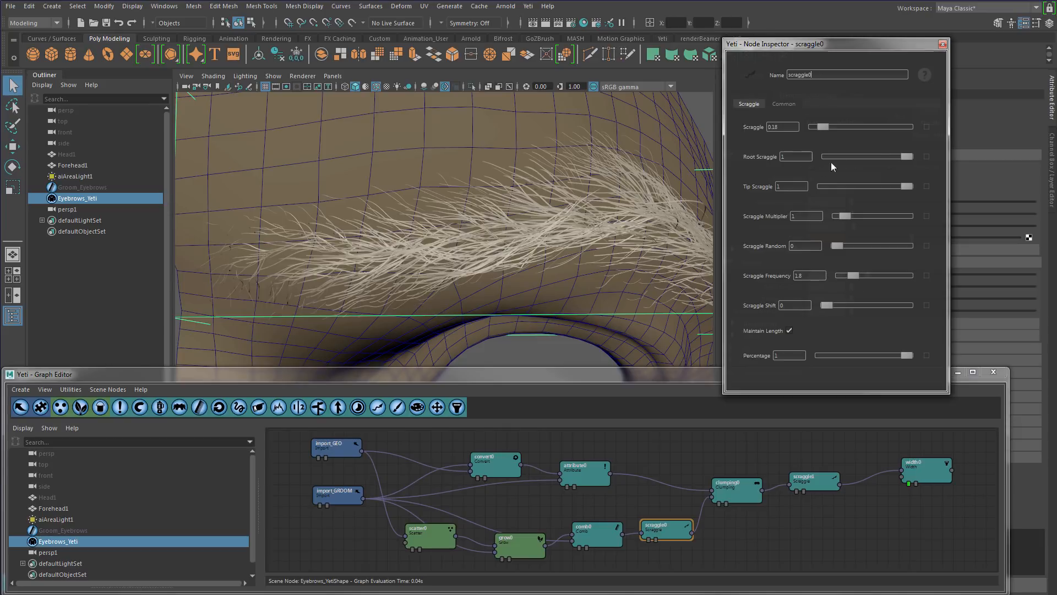
{"action": "left_click_drag", "start_coordinate": [902, 156], "coordinate": [841, 162]}
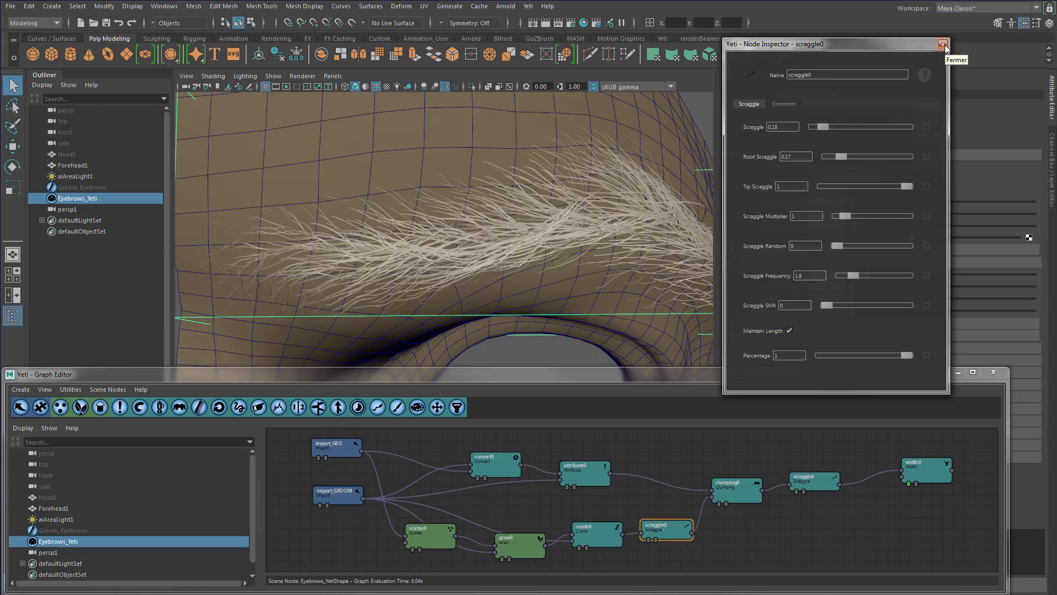
{"action": "left_click_drag", "start_coordinate": [823, 126], "coordinate": [819, 125]}
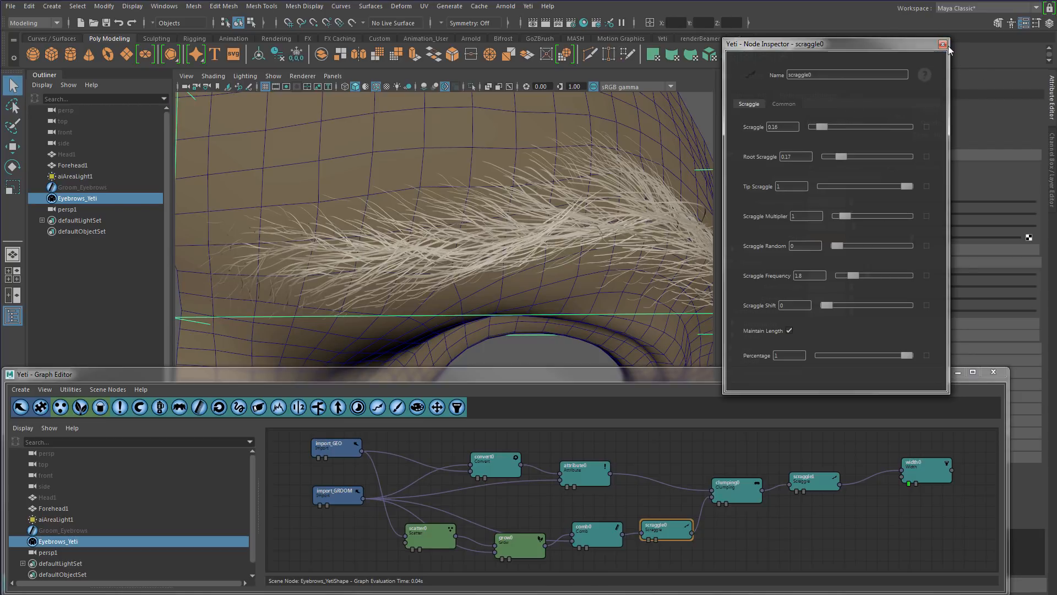
{"action": "left_click", "coordinate": [943, 44]}
Reframe the whole eyebrow, test-render the clumping and scraggle changes in Arnold, and close the render view.
{"action": "right_click_drag", "start_coordinate": [627, 195], "coordinate": [557, 213], "text": "alt"}
{"action": "middle_click_drag", "start_coordinate": [557, 214], "coordinate": [502, 254], "text": "alt"}
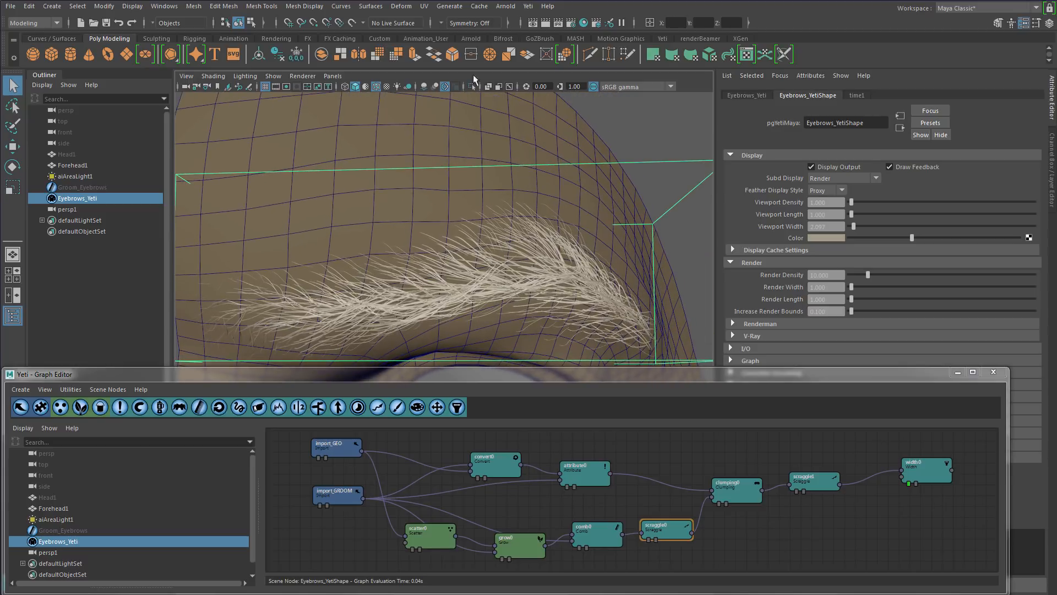
{"action": "left_click", "coordinate": [528, 10]}
{"action": "left_click", "coordinate": [507, 25]}
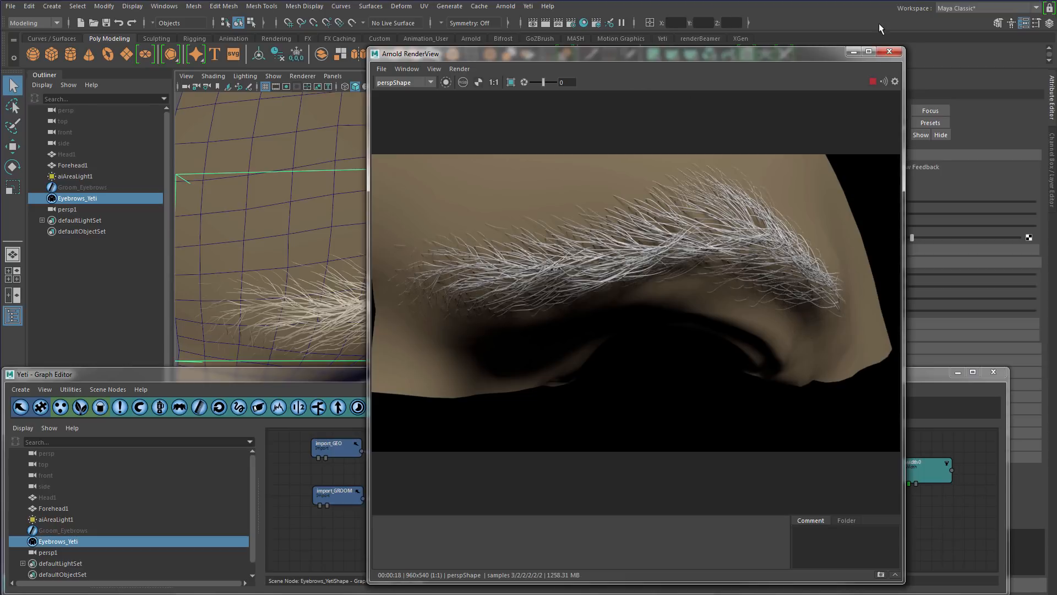
{"action": "left_click", "coordinate": [887, 56]}
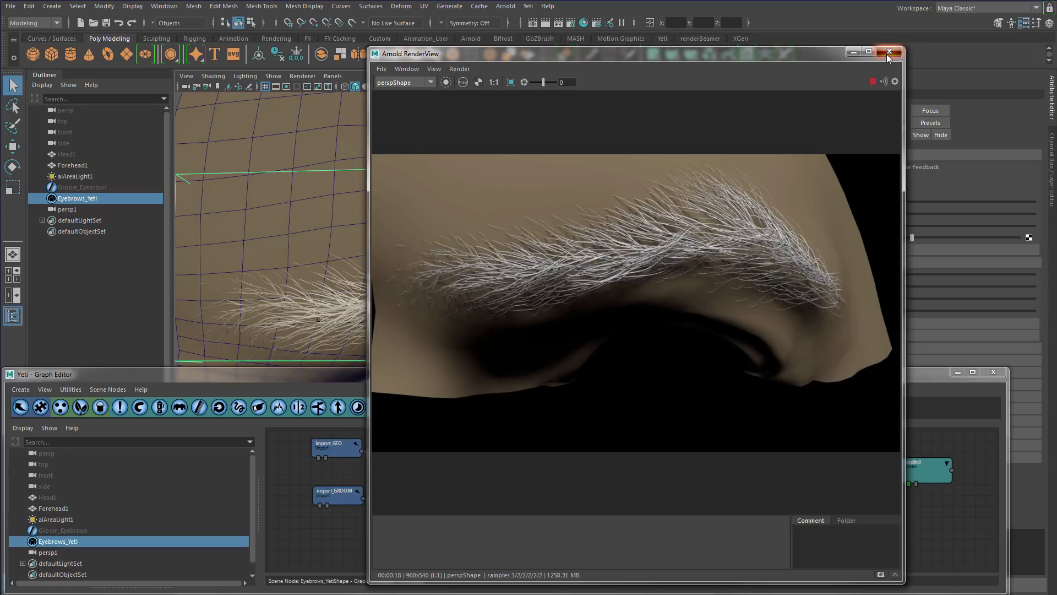